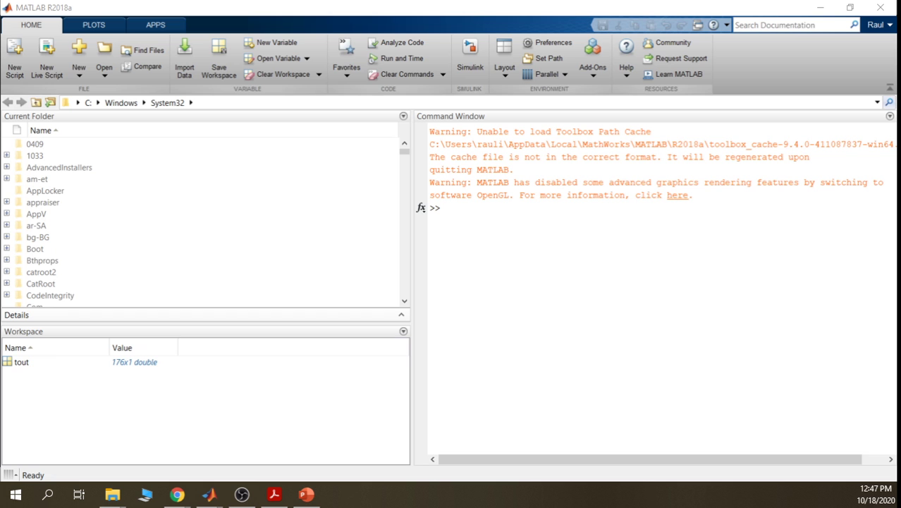
# Open a blank Simulink model and bring up the block library browser over the empty canvas
pyautogui.moveTo(882, 111); pyautogui.dragTo(475, 54)
pyautogui.click(557, 47)
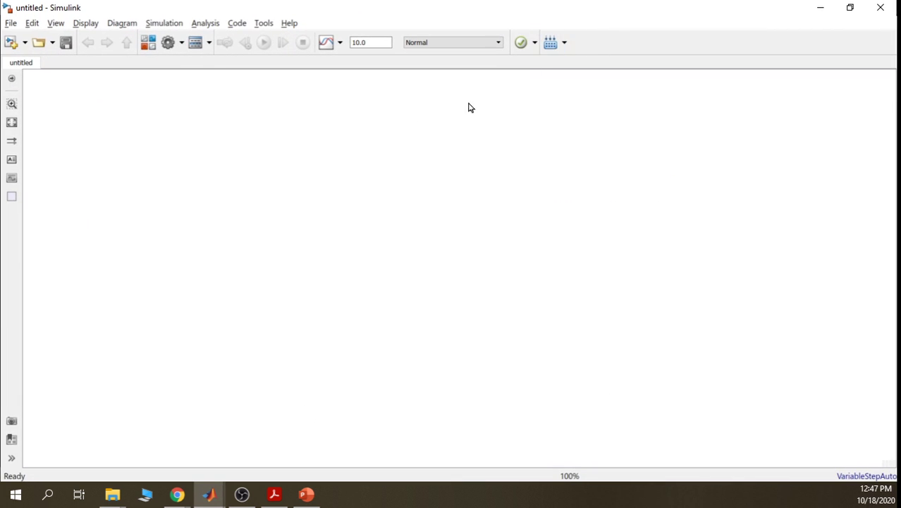
pyautogui.click(148, 44)
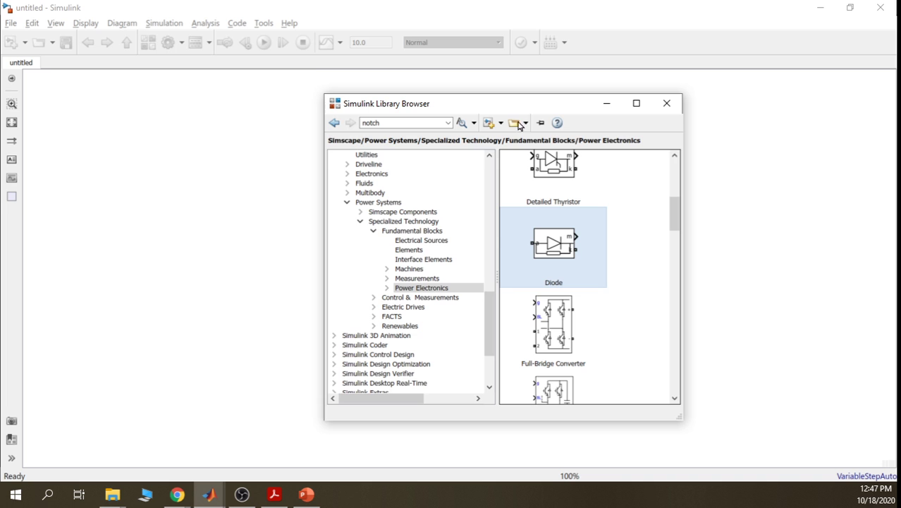
pyautogui.moveTo(564, 110); pyautogui.dragTo(636, 85)
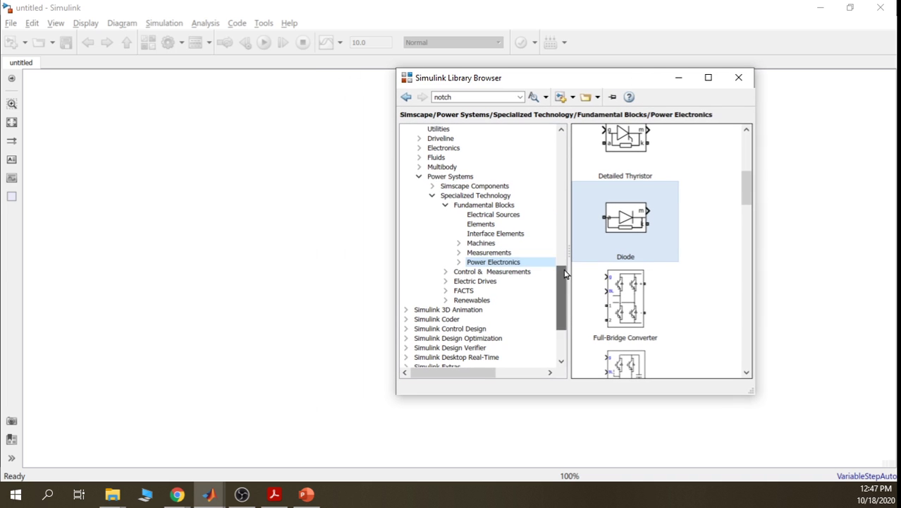
# Place an AC Voltage Source from Simscape Power Systems' Specialized Technology Electrical Sources library on the left side of the model
pyautogui.moveTo(563, 273); pyautogui.dragTo(543, 197)
pyautogui.click(406, 128)
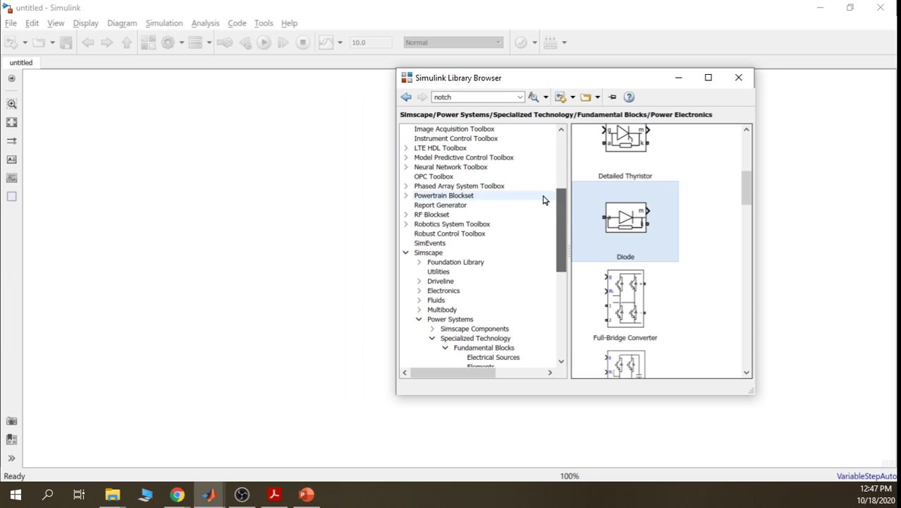
pyautogui.click(438, 252)
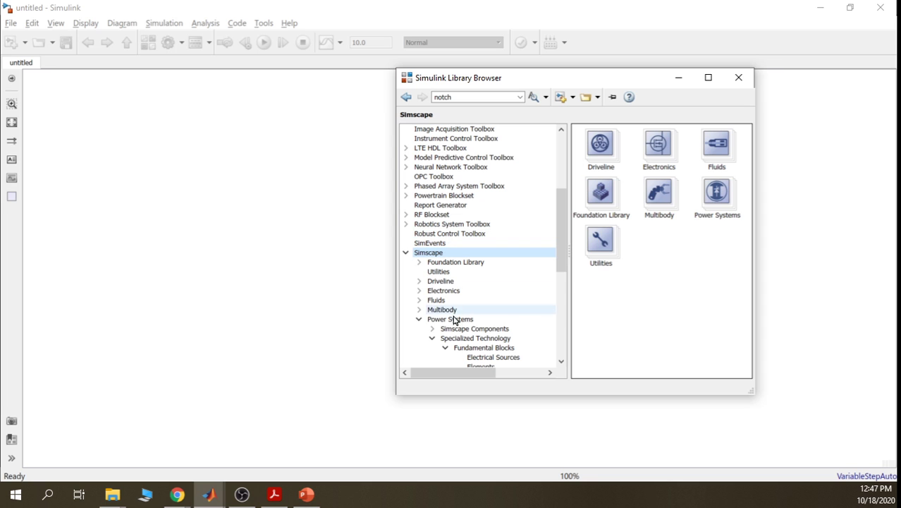
pyautogui.moveTo(566, 257); pyautogui.dragTo(565, 298)
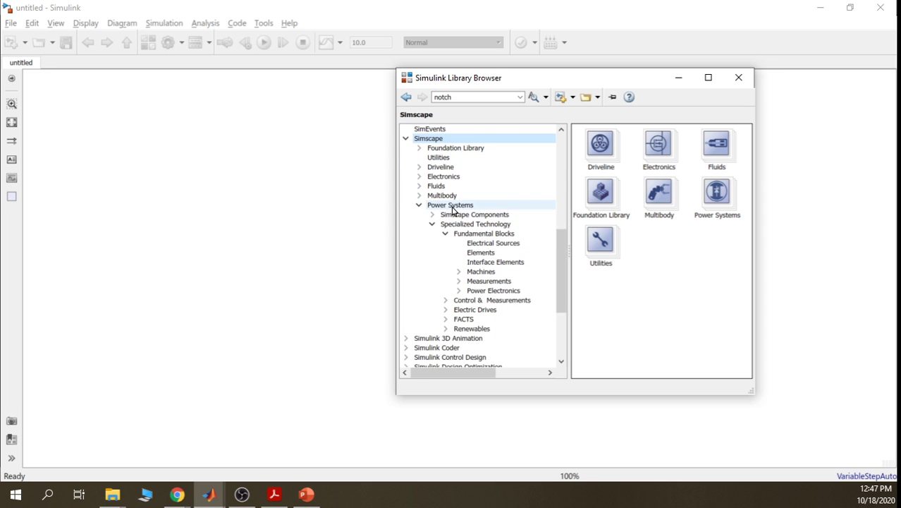
pyautogui.doubleClick(716, 193)
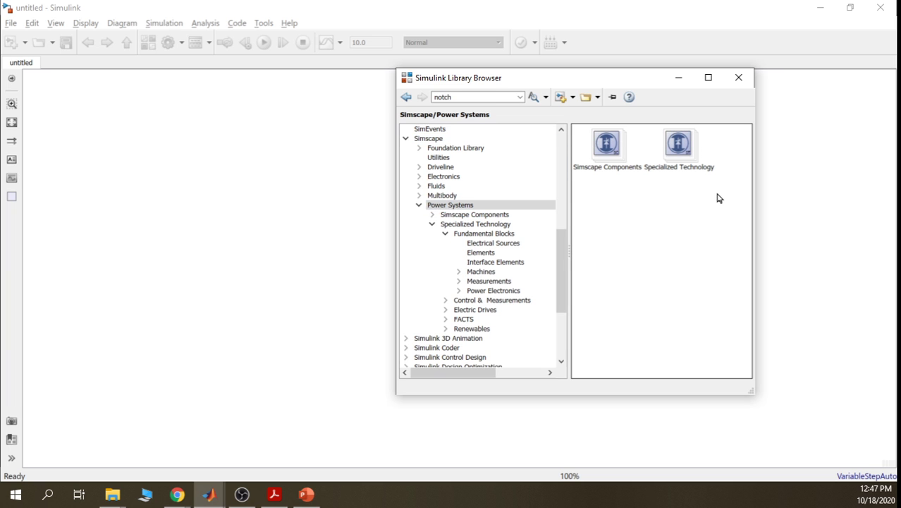
pyautogui.doubleClick(679, 143)
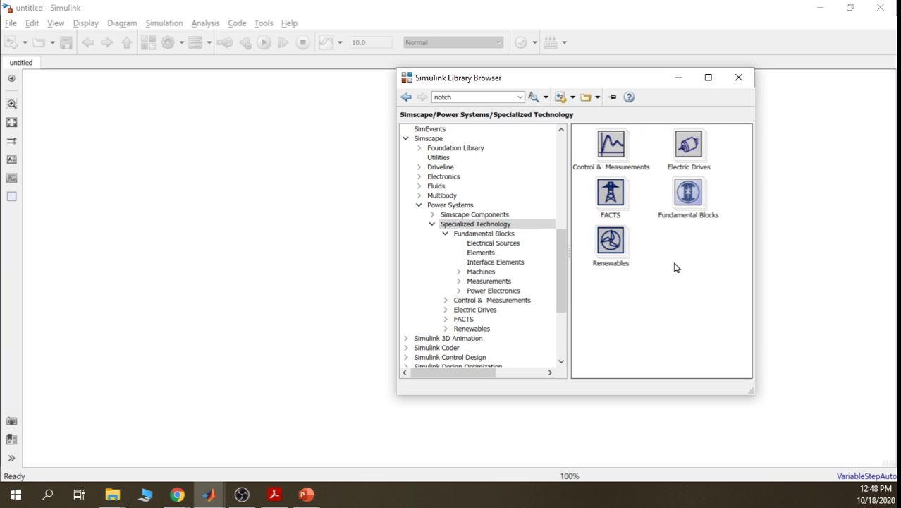
pyautogui.doubleClick(690, 193)
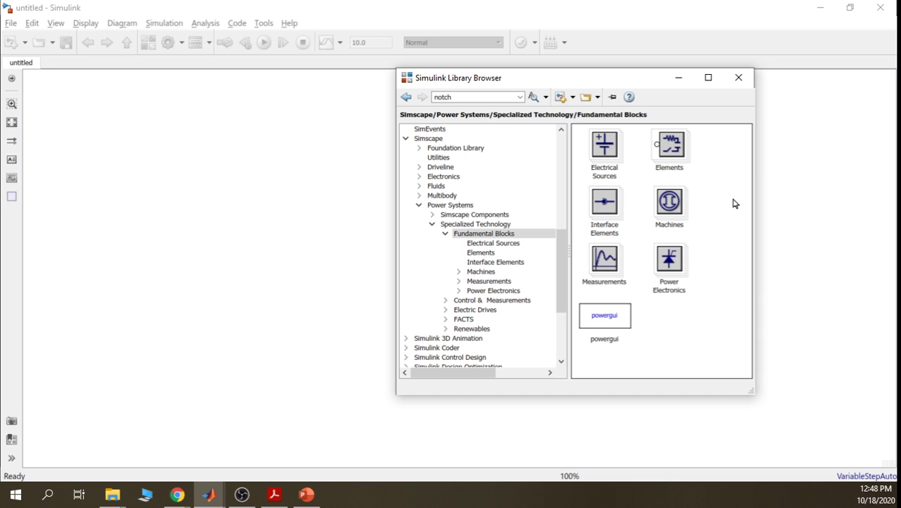
pyautogui.doubleClick(608, 152)
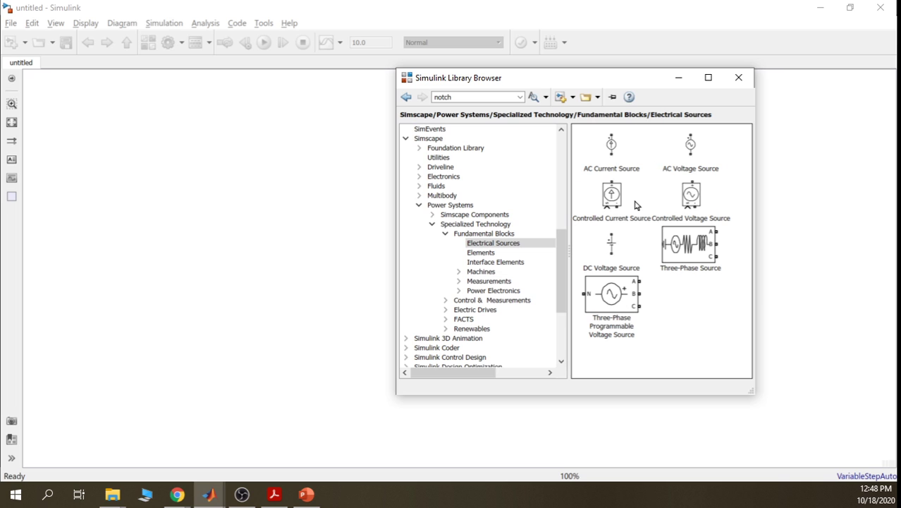
pyautogui.moveTo(691, 148); pyautogui.dragTo(141, 225)
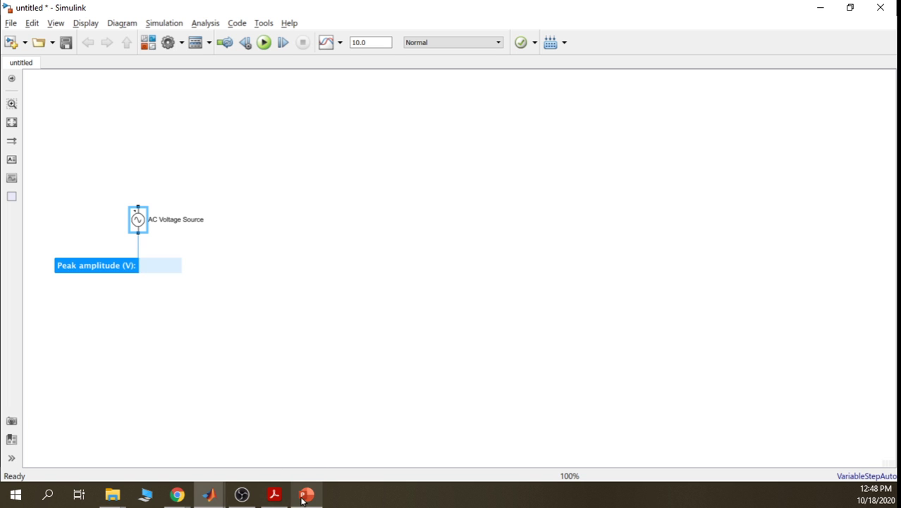
pyautogui.click(328, 304)
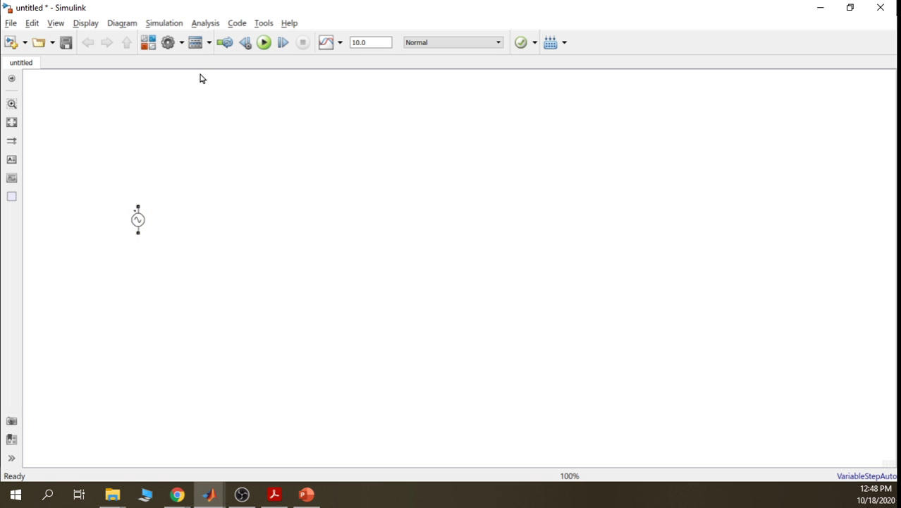
# Add a Thyristor from the Fundamental Blocks Power Electronics library above and to the right of the AC source
pyautogui.click(149, 41)
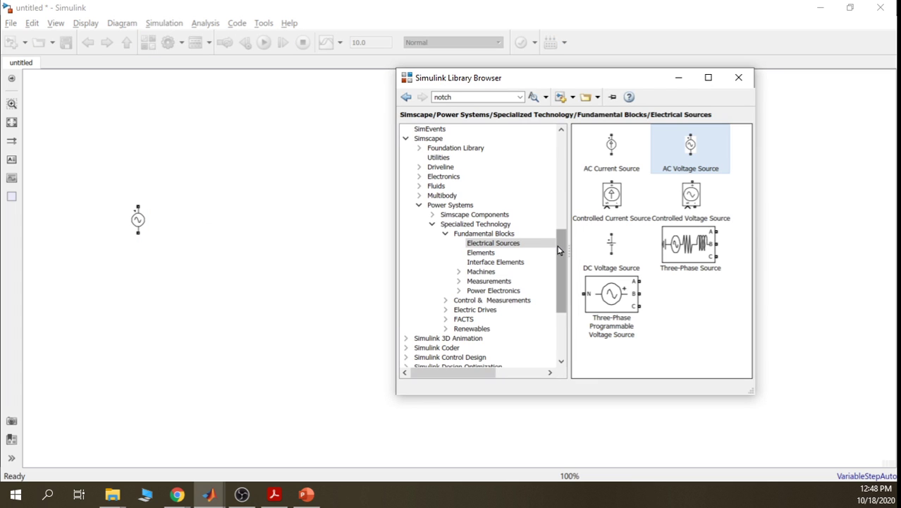
pyautogui.click(534, 248)
pyautogui.click(472, 225)
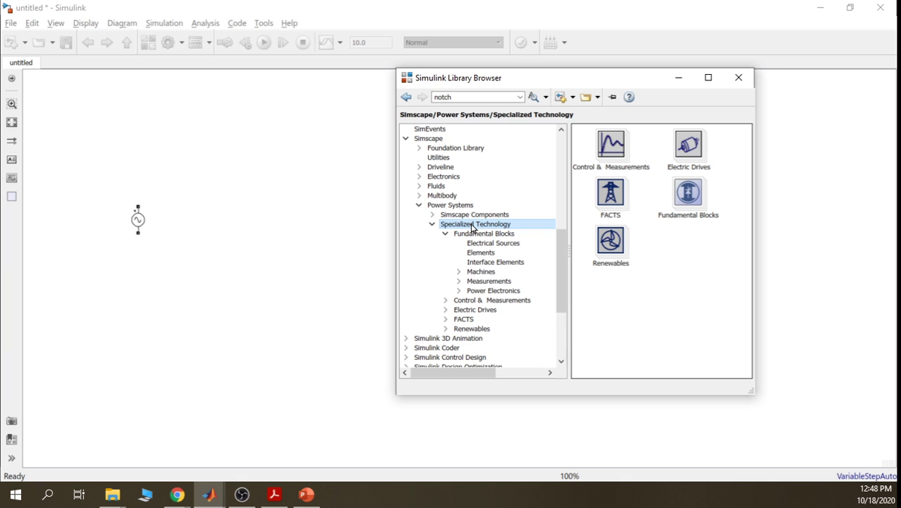
pyautogui.doubleClick(695, 196)
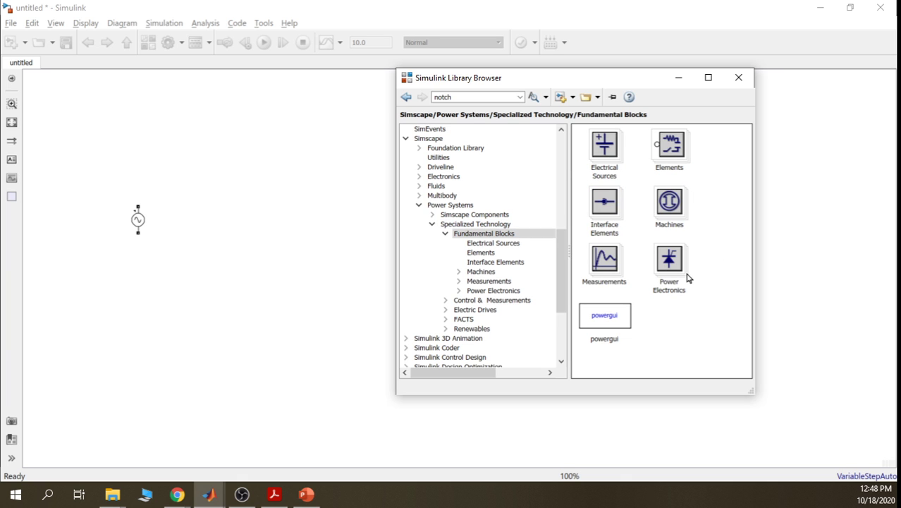
pyautogui.doubleClick(670, 256)
pyautogui.moveTo(747, 163); pyautogui.dragTo(745, 331)
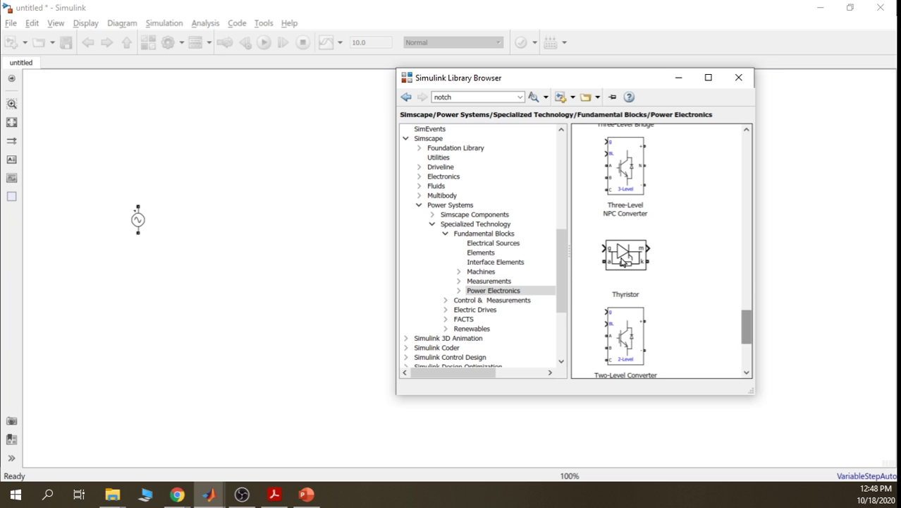
pyautogui.moveTo(625, 255); pyautogui.dragTo(268, 162)
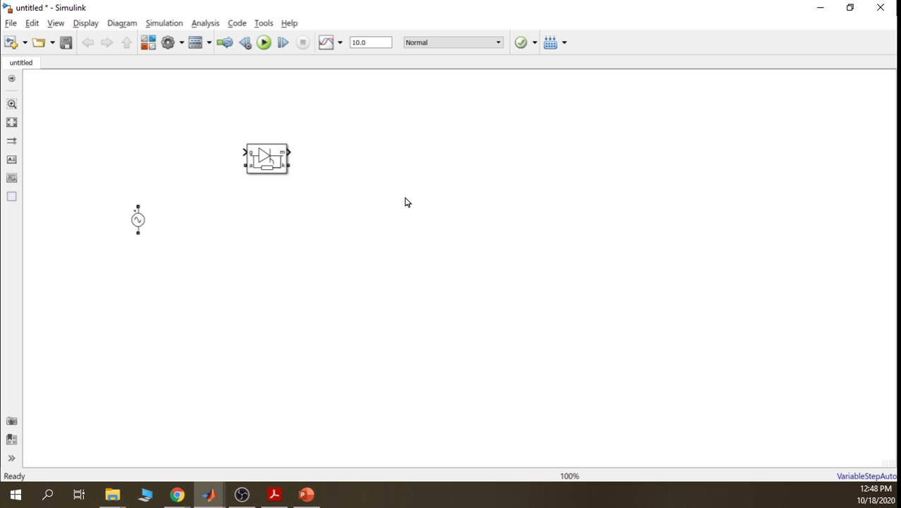
# Add a Series RLC Branch from the Fundamental Blocks Elements library below and to the right of the thyristor
pyautogui.click(148, 43)
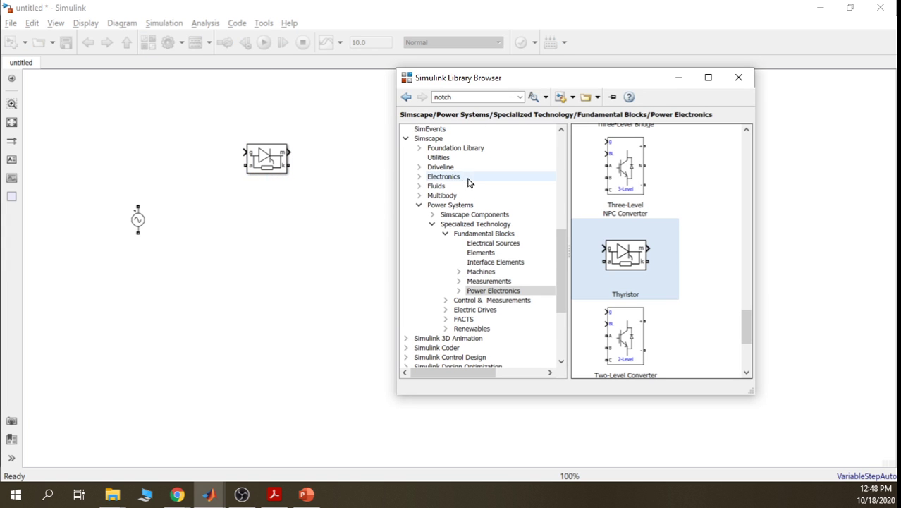
pyautogui.click(564, 268)
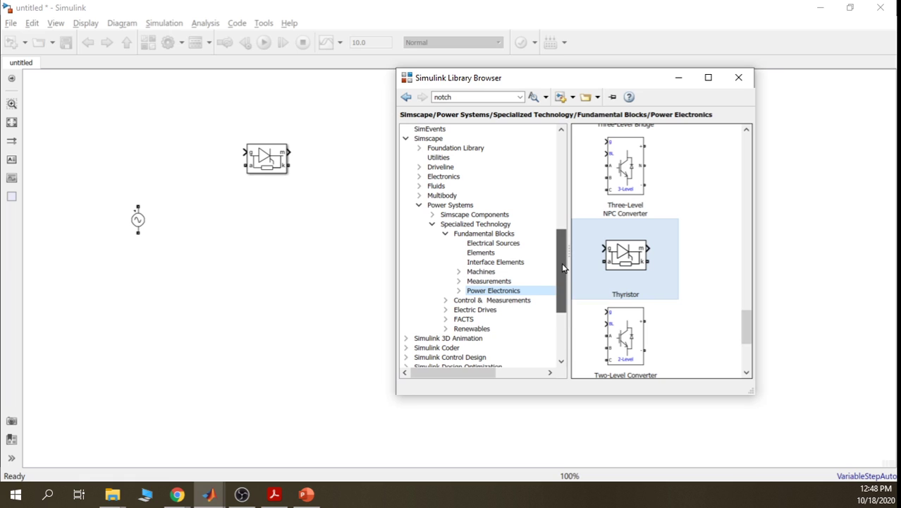
pyautogui.click(452, 224)
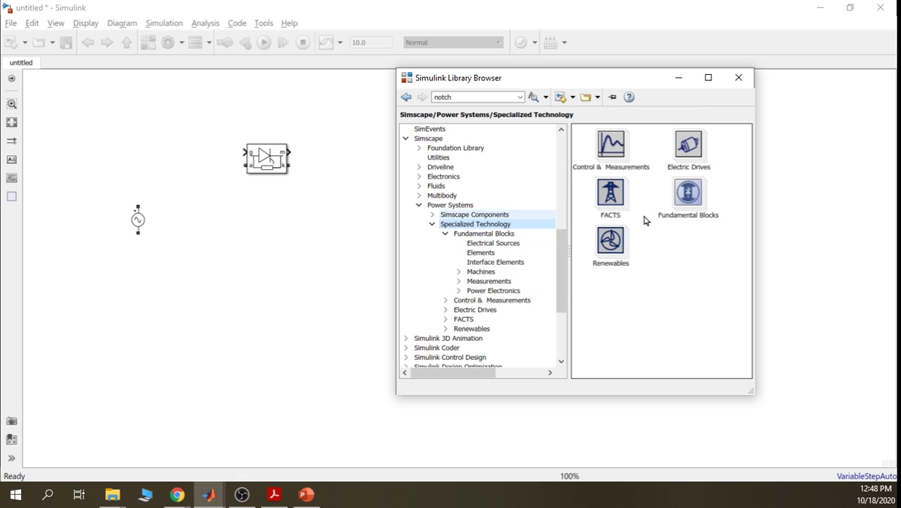
pyautogui.doubleClick(688, 194)
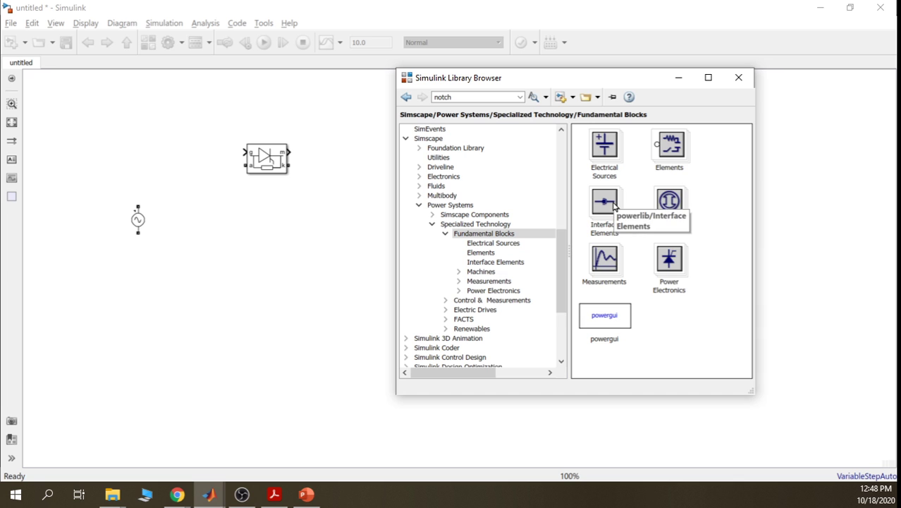
pyautogui.doubleClick(671, 146)
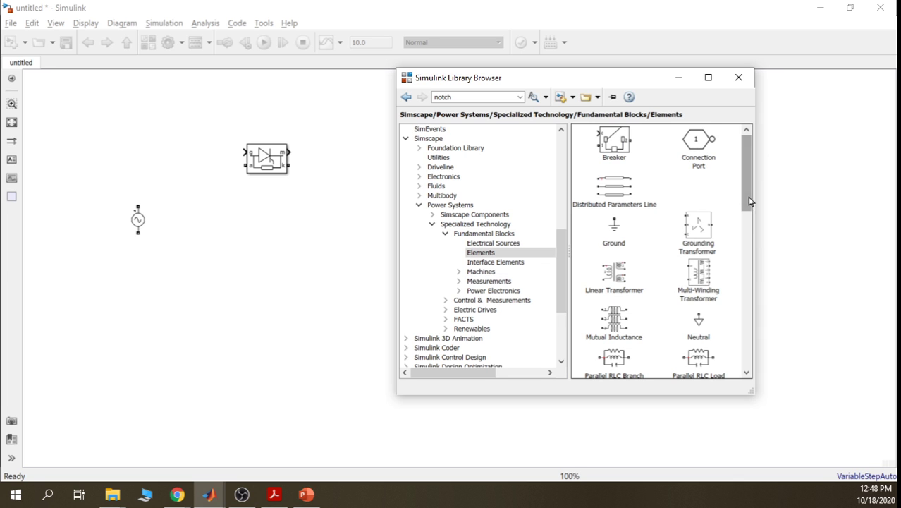
pyautogui.moveTo(749, 200); pyautogui.dragTo(746, 281)
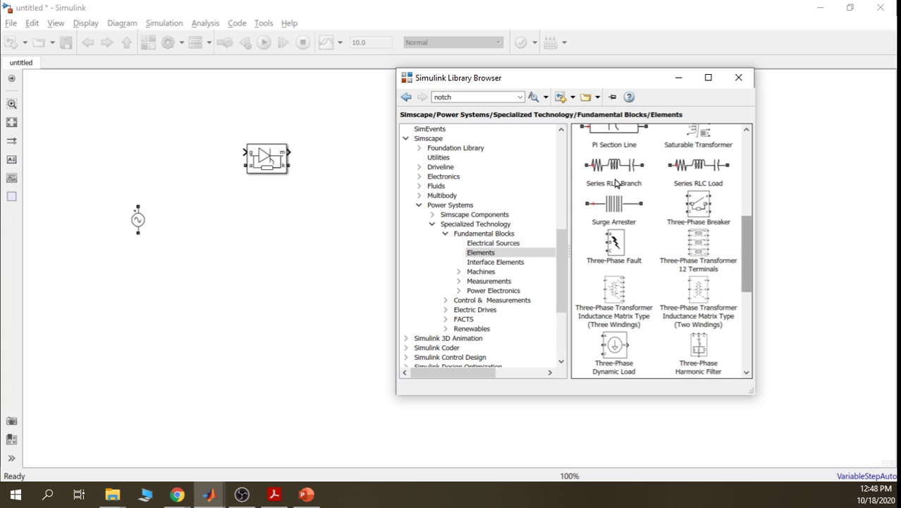
pyautogui.moveTo(613, 172); pyautogui.dragTo(340, 252)
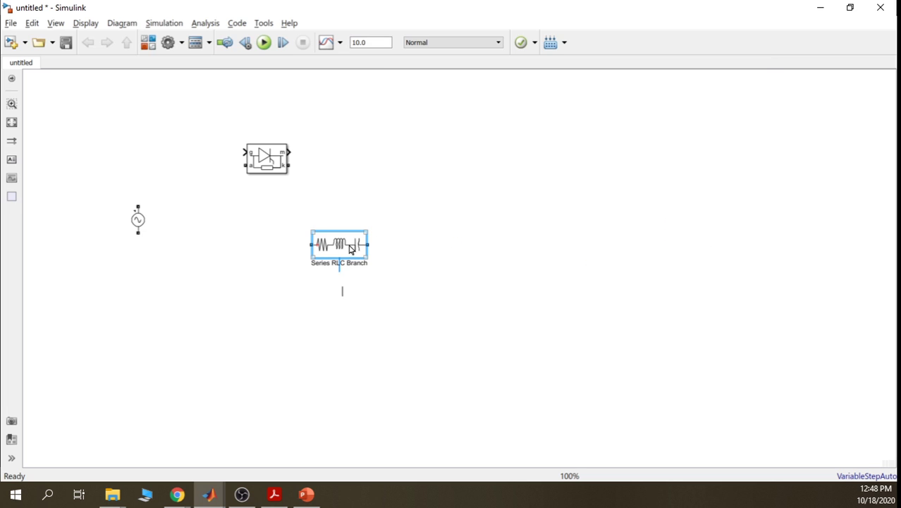
pyautogui.click(386, 297)
# Rotate the Series RLC Branch to vertical and move it further right, roughly level with the AC source
pyautogui.click(339, 249)
pyautogui.hotkey('ctrl', 'r')
pyautogui.click(397, 244)
pyautogui.moveTo(343, 242); pyautogui.dragTo(376, 224)
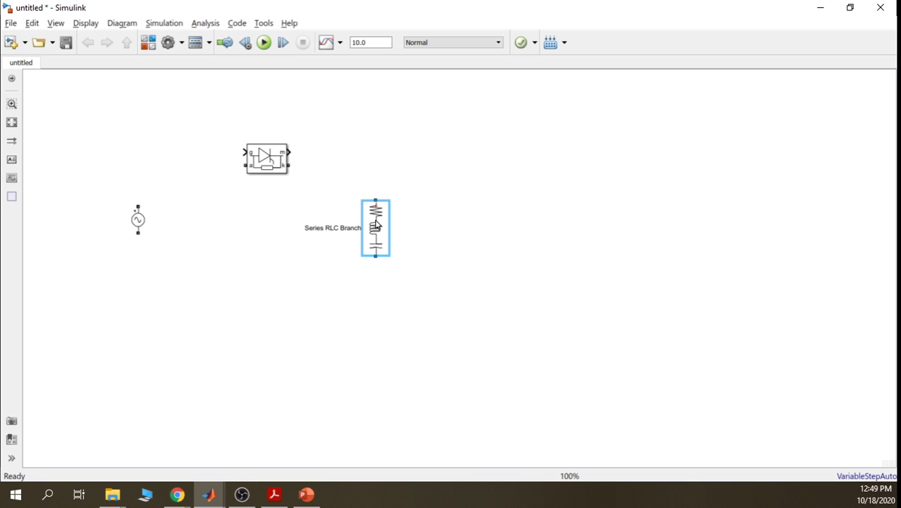
# Set the Series RLC Branch's branch type to R and apply the block parameters
pyautogui.doubleClick(377, 224)
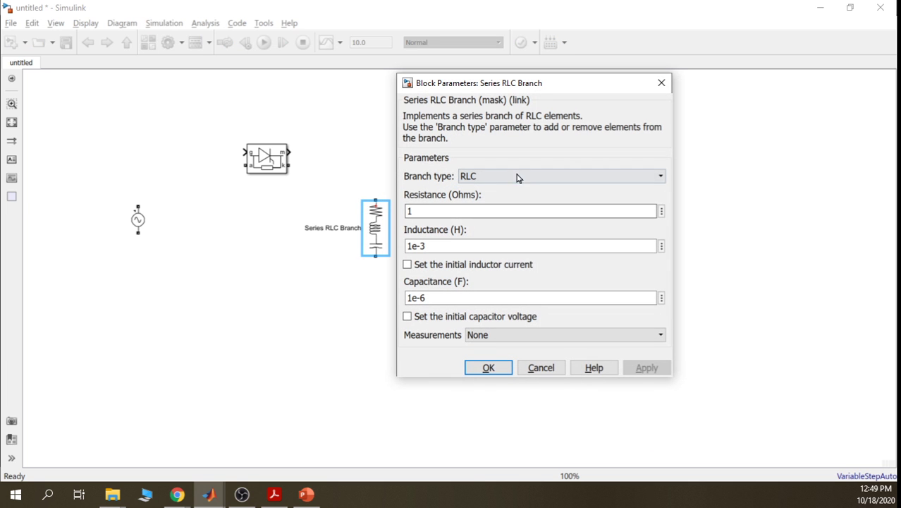
pyautogui.click(518, 177)
pyautogui.click(511, 201)
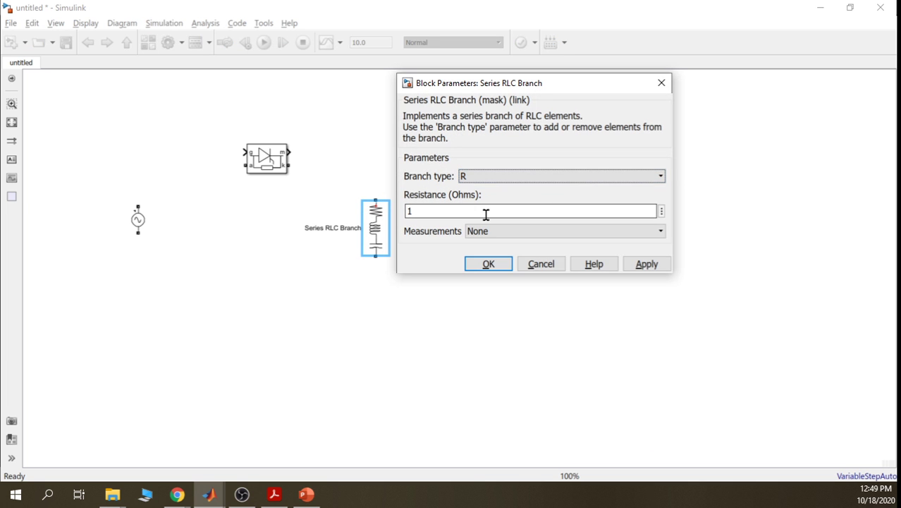
pyautogui.doubleClick(487, 211)
pyautogui.click(487, 210)
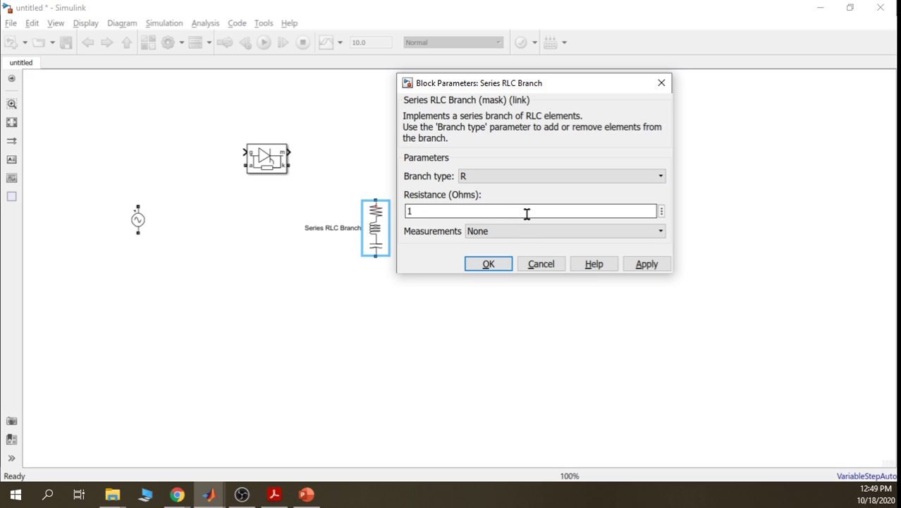
pyautogui.click(647, 264)
pyautogui.click(494, 264)
pyautogui.click(511, 321)
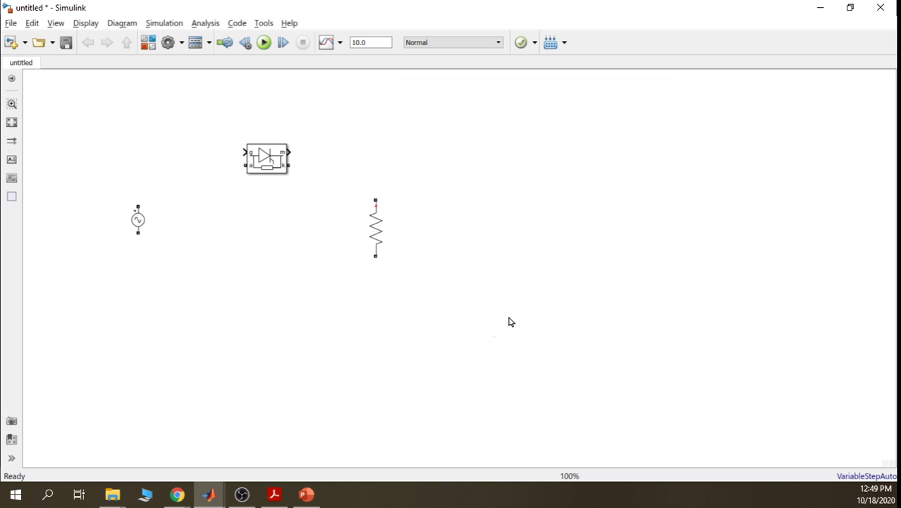
# Wire the AC source through the thyristor's anode and cathode to the resistor, and connect the resistor back to the source
pyautogui.moveTo(138, 206)
pyautogui.mouseDown()
pyautogui.moveTo(222, 165)
pyautogui.moveTo(316, 167)
pyautogui.moveTo(376, 199)
pyautogui.mouseUp()
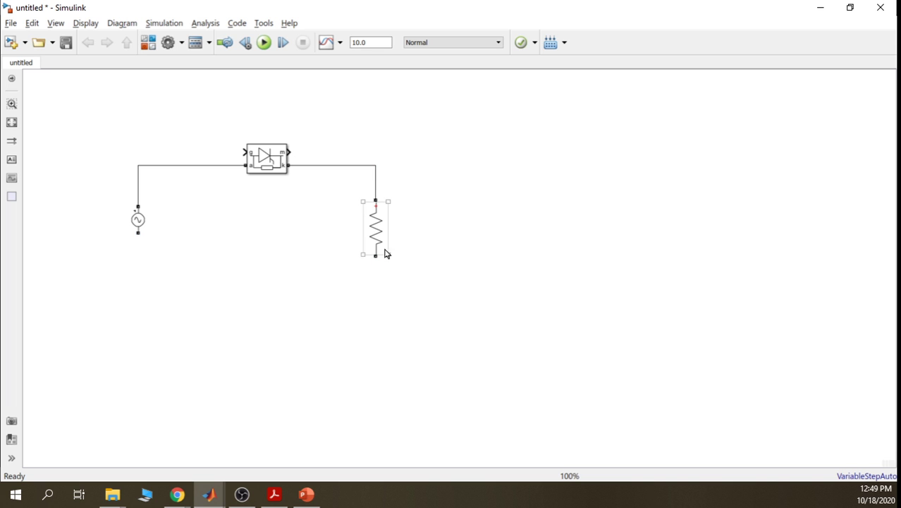
pyautogui.moveTo(379, 257); pyautogui.dragTo(140, 237)
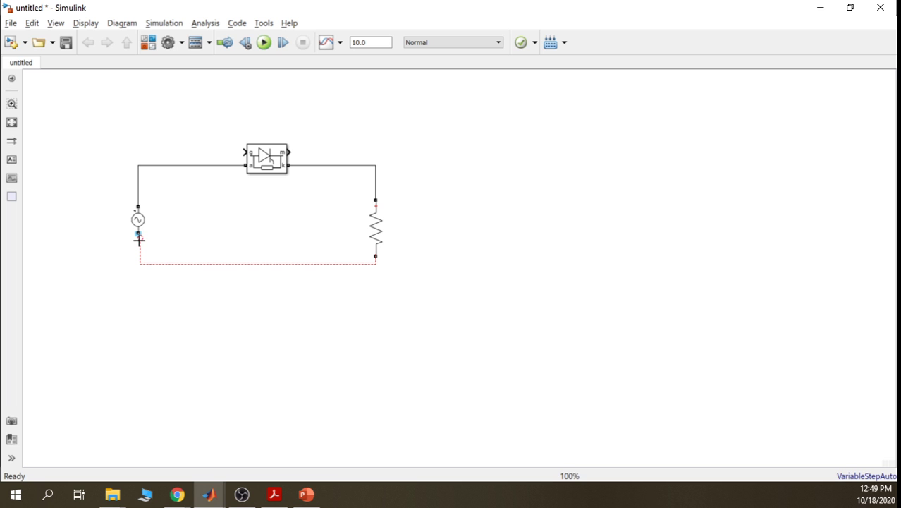
pyautogui.moveTo(335, 267); pyautogui.dragTo(336, 286)
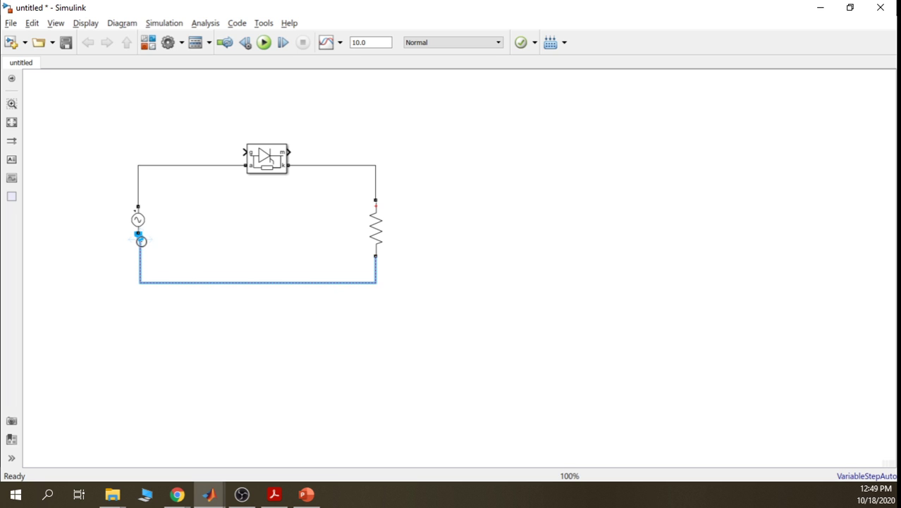
pyautogui.hotkey('ctrl', 'z')
pyautogui.click(319, 297)
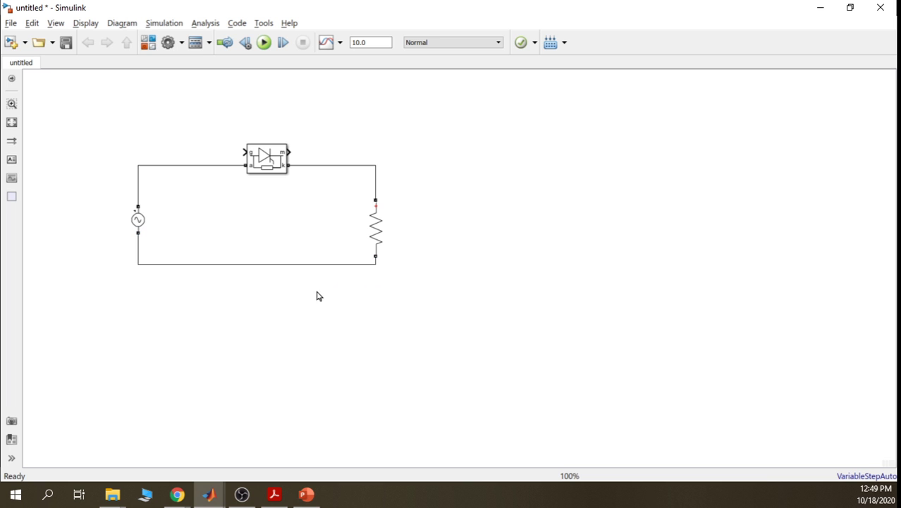
# Lower the return wire between the resistor and source, and shift the thyristor left along its line towards the source
pyautogui.moveTo(313, 265); pyautogui.dragTo(314, 294)
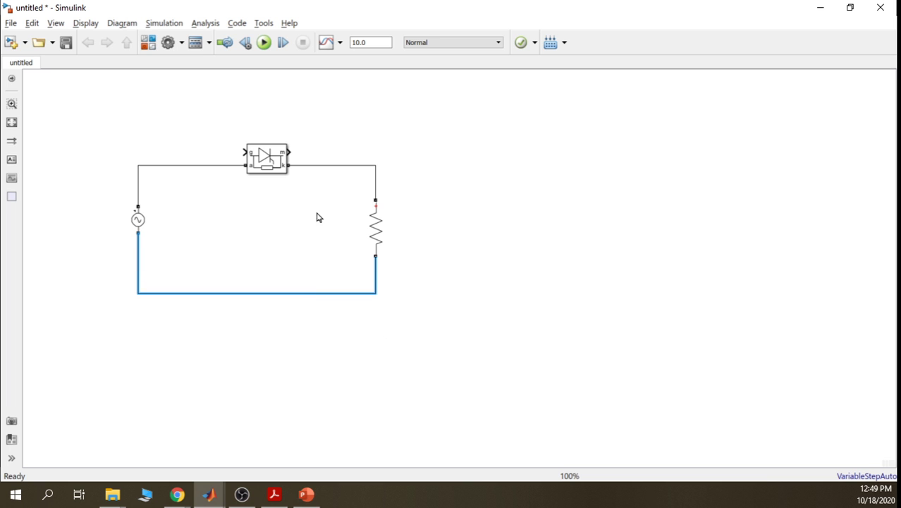
pyautogui.click(268, 164)
pyautogui.moveTo(268, 164); pyautogui.dragTo(238, 165)
pyautogui.click(420, 125)
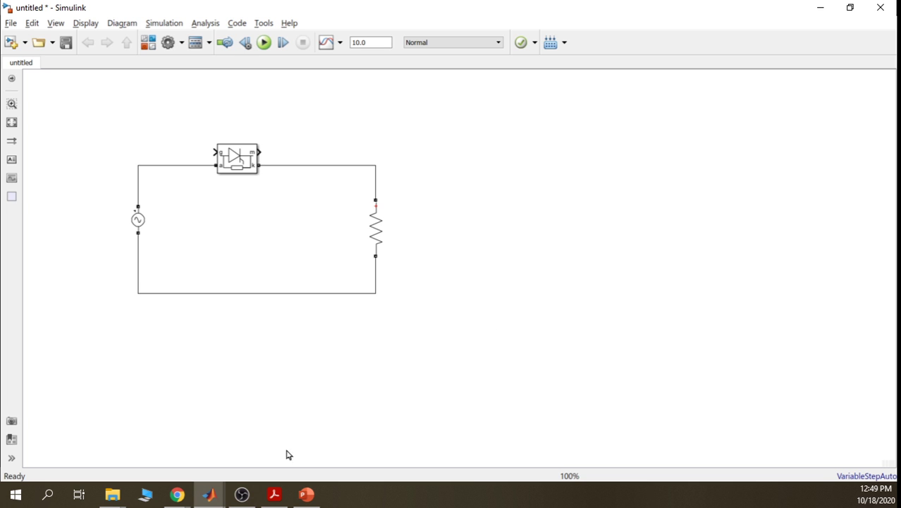
# Check the power supply's voltage and frequency requirements in the assignment PDF in Adobe Acrobat Reader, and return to the Simulink model
pyautogui.moveTo(274, 496)
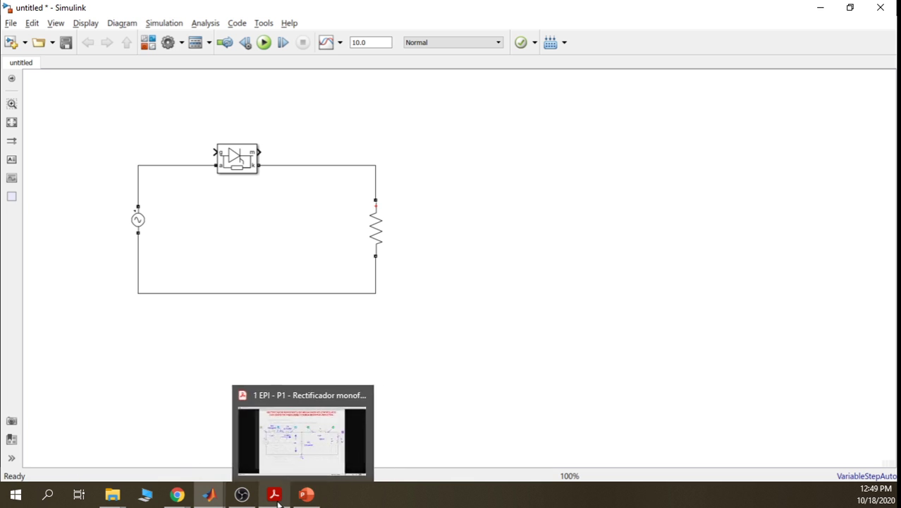
pyautogui.click(278, 449)
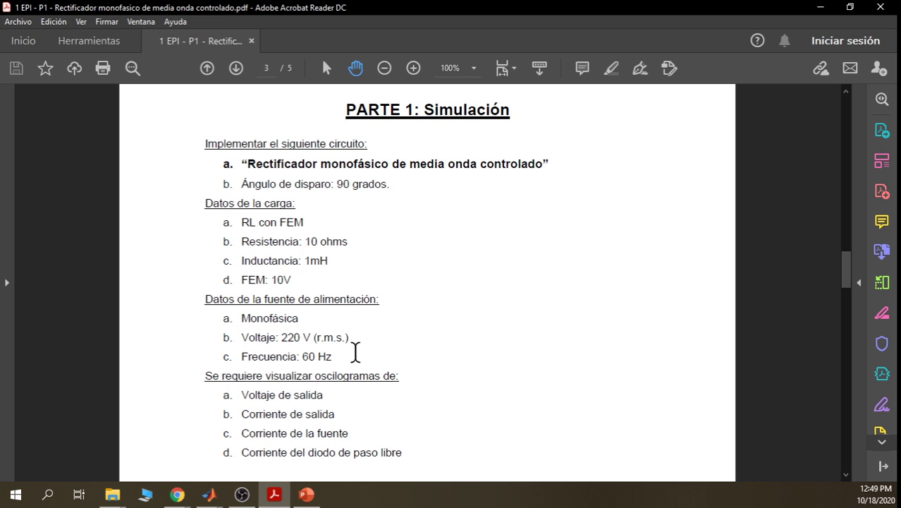
pyautogui.moveTo(352, 339); pyautogui.dragTo(275, 335)
pyautogui.click(333, 355)
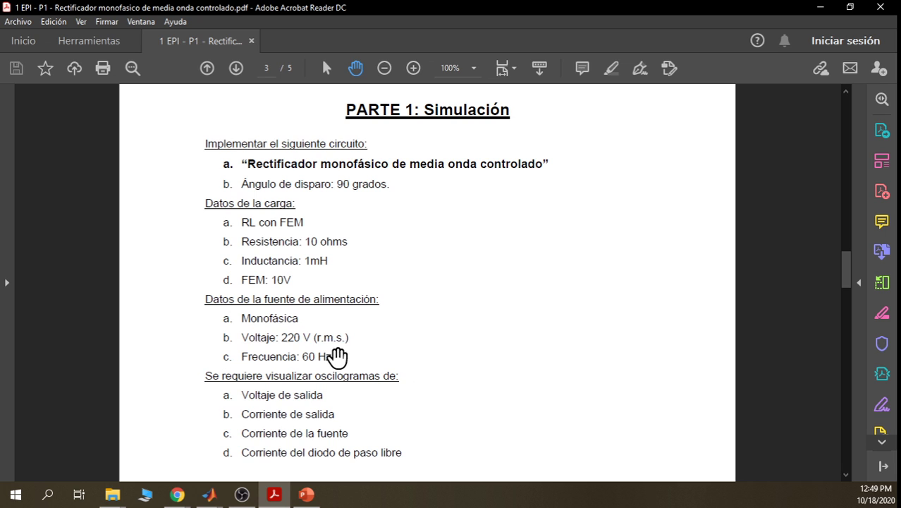
pyautogui.click(820, 7)
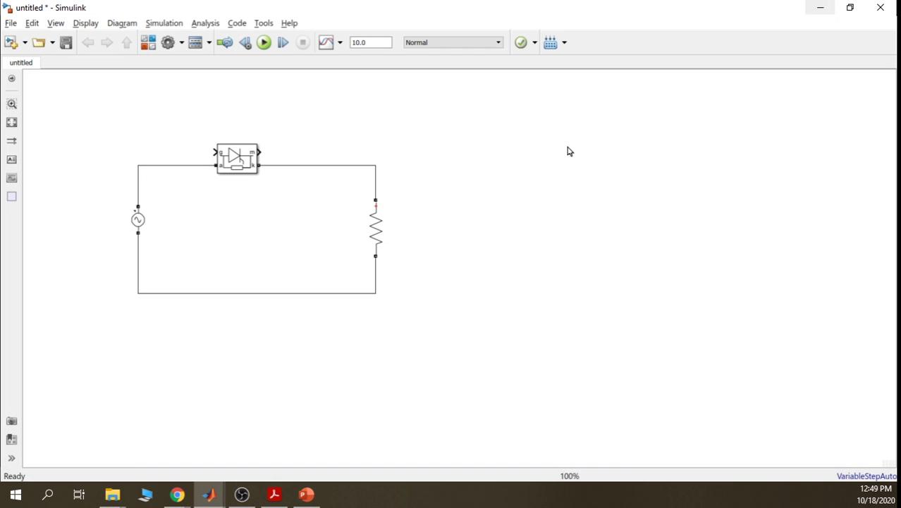
# Set the AC Voltage Source's peak amplitude to 220*(sqrt(2)) and apply the block parameters
pyautogui.click(138, 221)
pyautogui.doubleClick(139, 221)
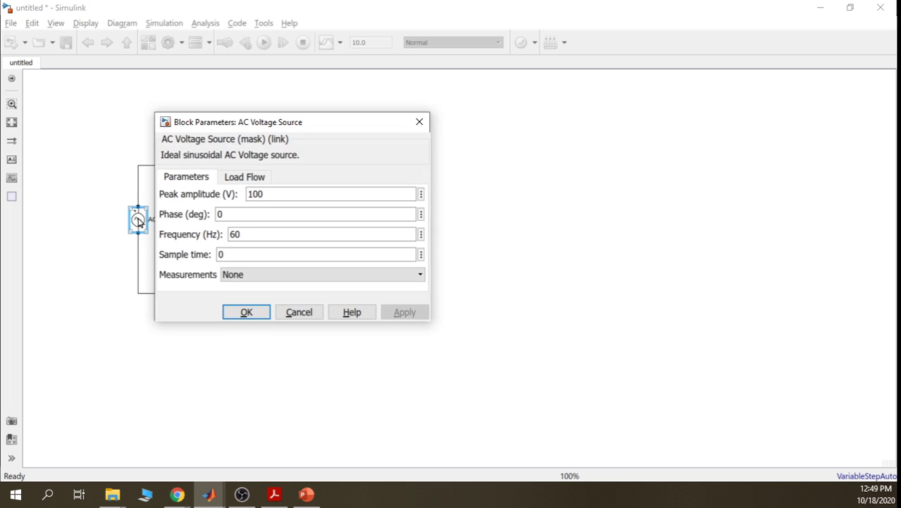
pyautogui.moveTo(316, 127); pyautogui.dragTo(581, 129)
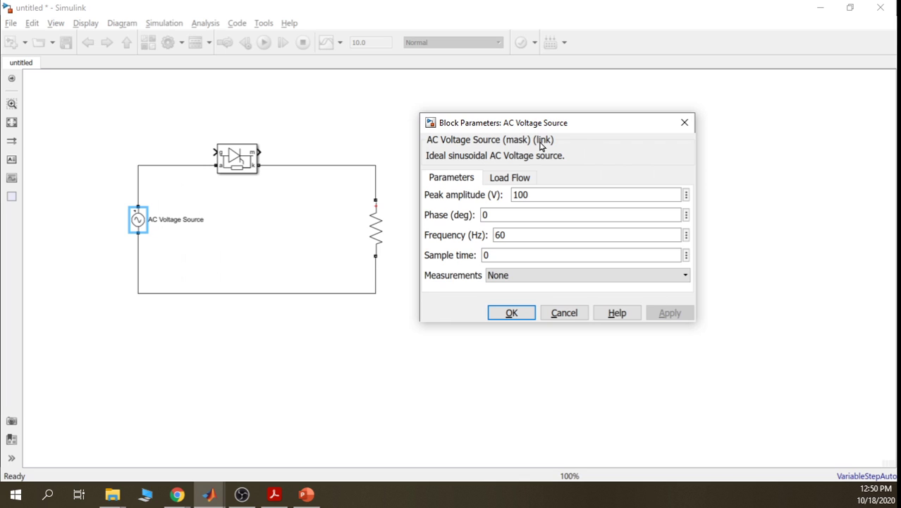
pyautogui.click(539, 193)
pyautogui.doubleClick(538, 195)
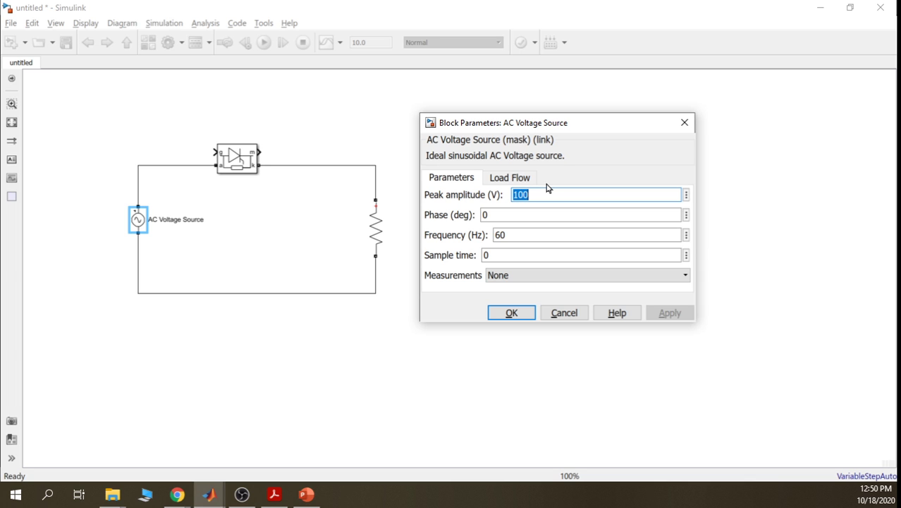
pyautogui.write('220^(sqrt(2')
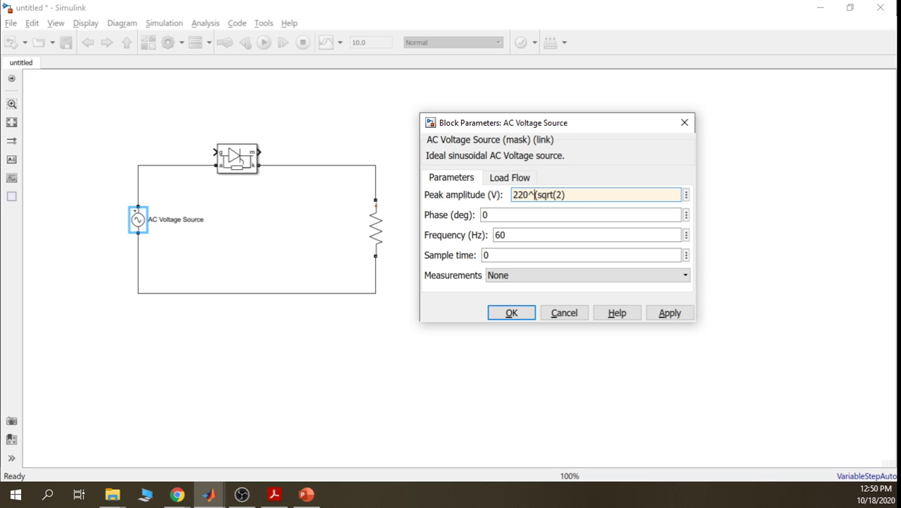
pyautogui.press('BackSpace')
pyautogui.write('*')
pyautogui.click(584, 196)
pyautogui.click(670, 312)
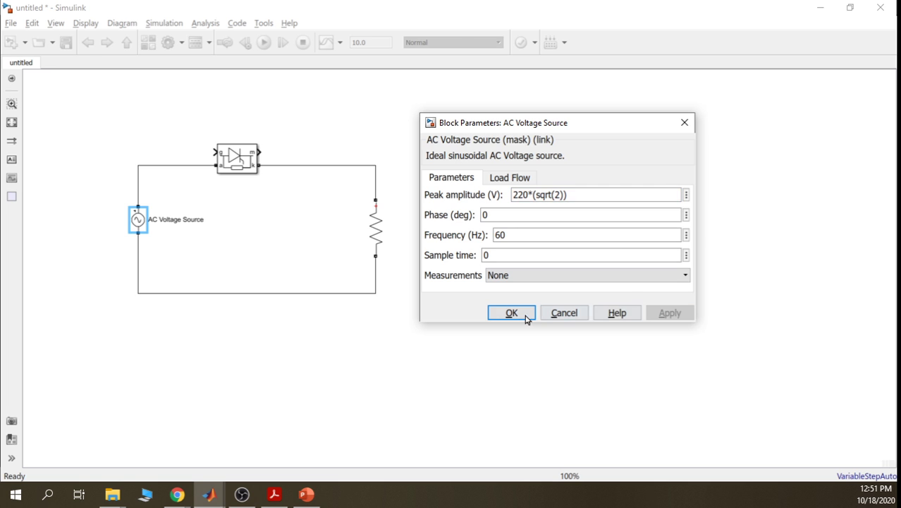
pyautogui.click(522, 314)
pyautogui.click(591, 222)
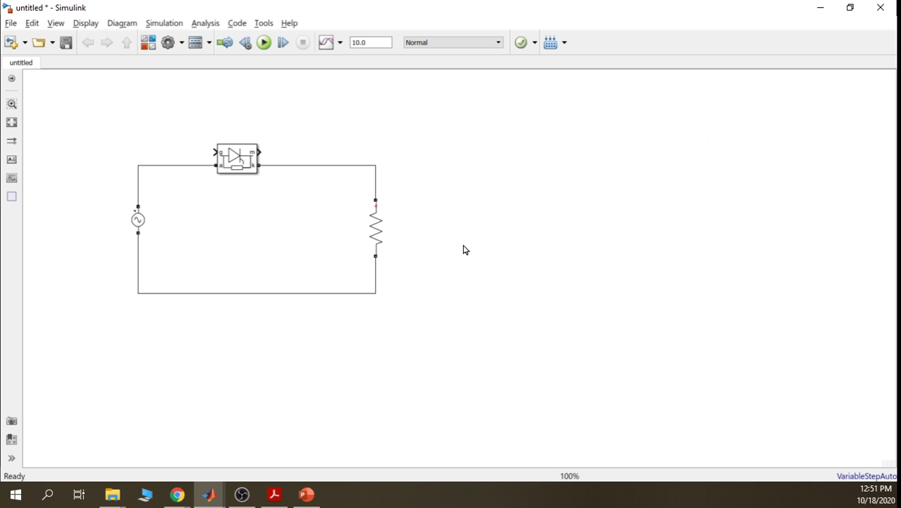
# Add a Current Measurement block above the thyristor-resistor wire and a Voltage Measurement block beside the resistor from the Power Systems Measurements library
pyautogui.click(148, 42)
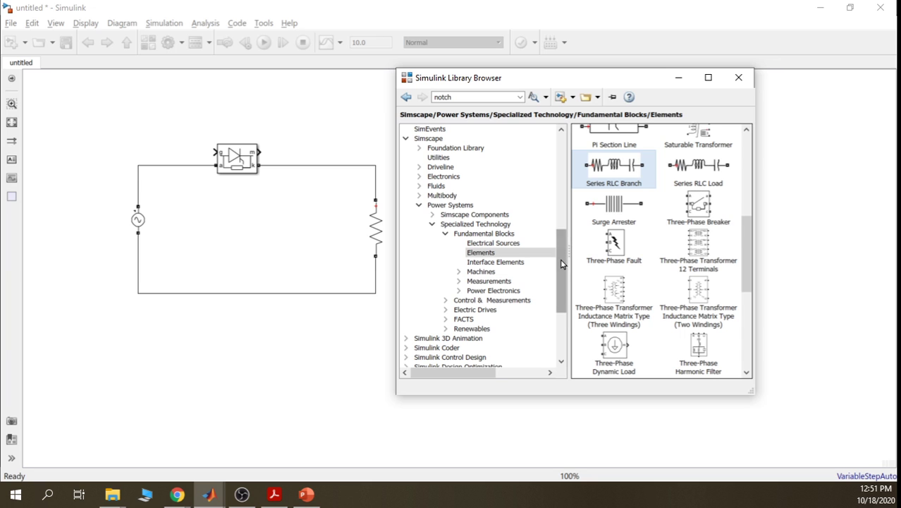
pyautogui.click(497, 284)
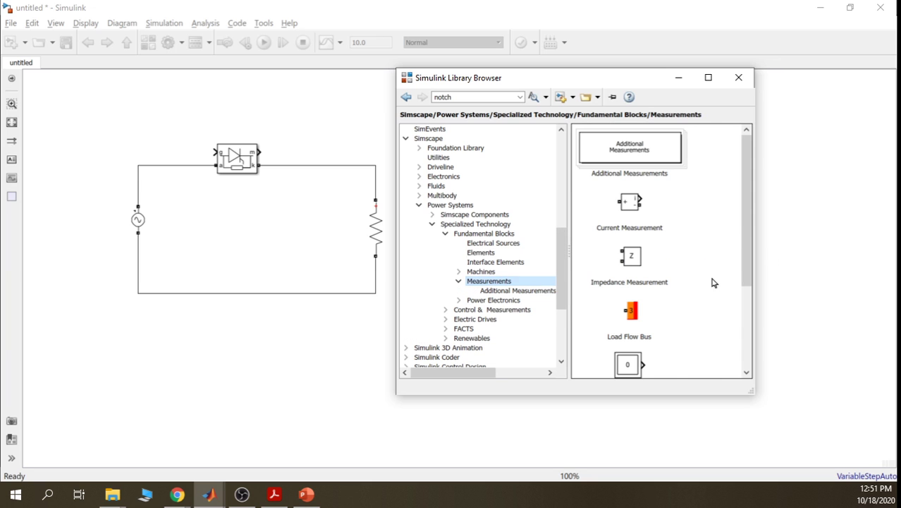
pyautogui.moveTo(640, 206); pyautogui.dragTo(314, 132)
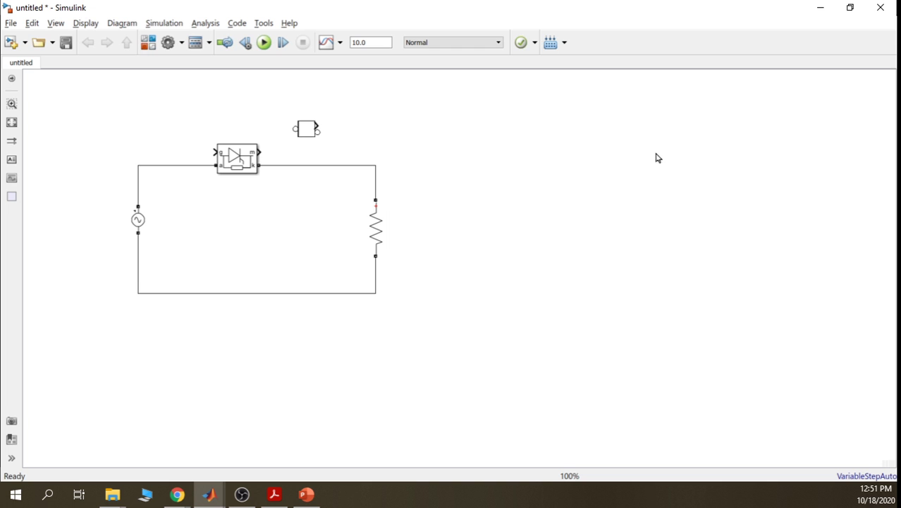
pyautogui.click(148, 42)
pyautogui.moveTo(743, 204); pyautogui.dragTo(748, 316)
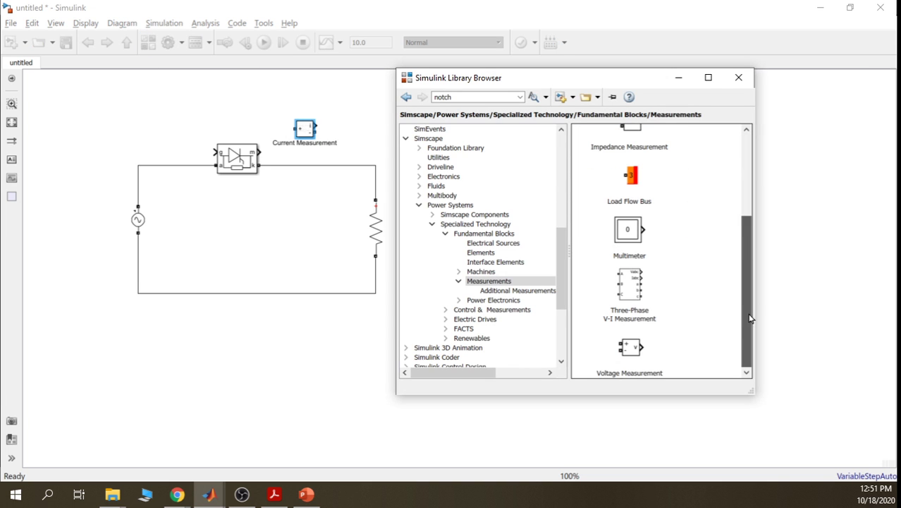
pyautogui.moveTo(643, 354); pyautogui.dragTo(475, 234)
pyautogui.click(336, 225)
pyautogui.click(473, 289)
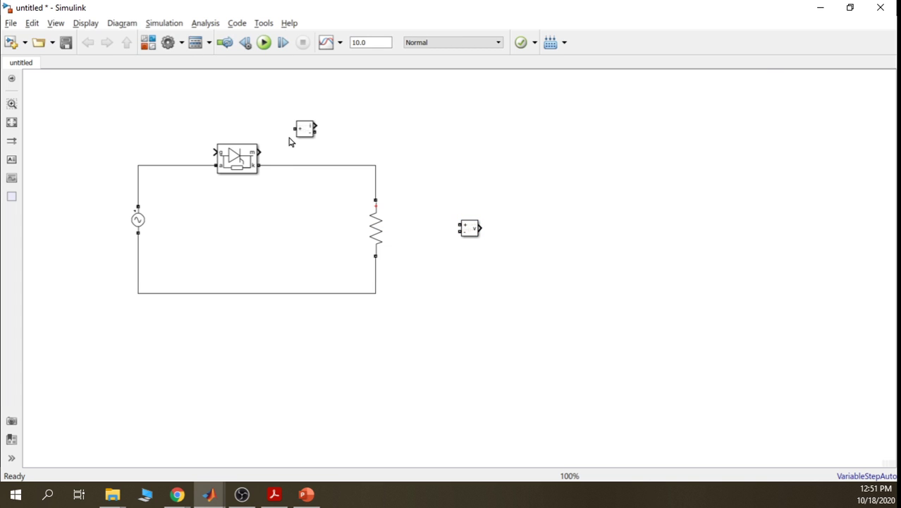
# Replace the wire between the thyristor and resistor with the Current Measurement block connected in series
pyautogui.click(321, 165)
pyautogui.press('Delete')
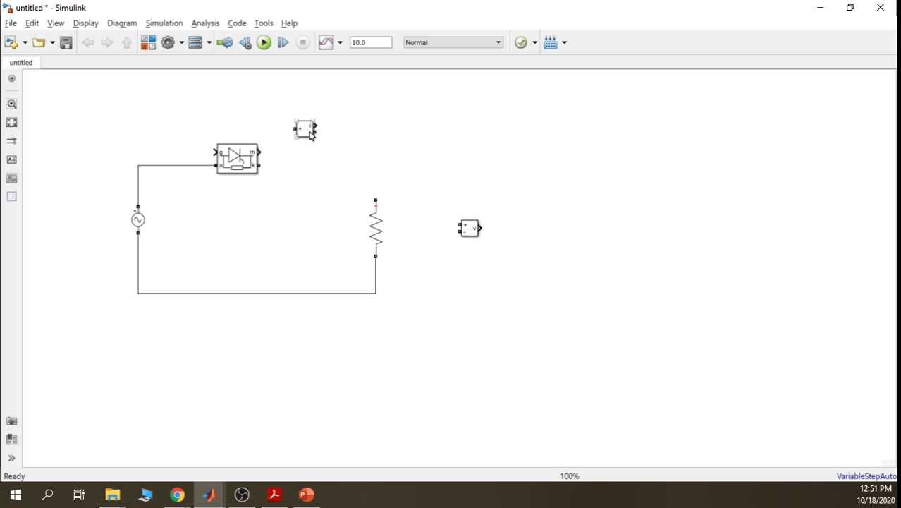
pyautogui.moveTo(304, 129); pyautogui.dragTo(328, 168)
pyautogui.click(302, 173)
pyautogui.moveTo(331, 168)
pyautogui.mouseDown()
pyautogui.moveTo(347, 169)
pyautogui.moveTo(375, 200)
pyautogui.mouseUp()
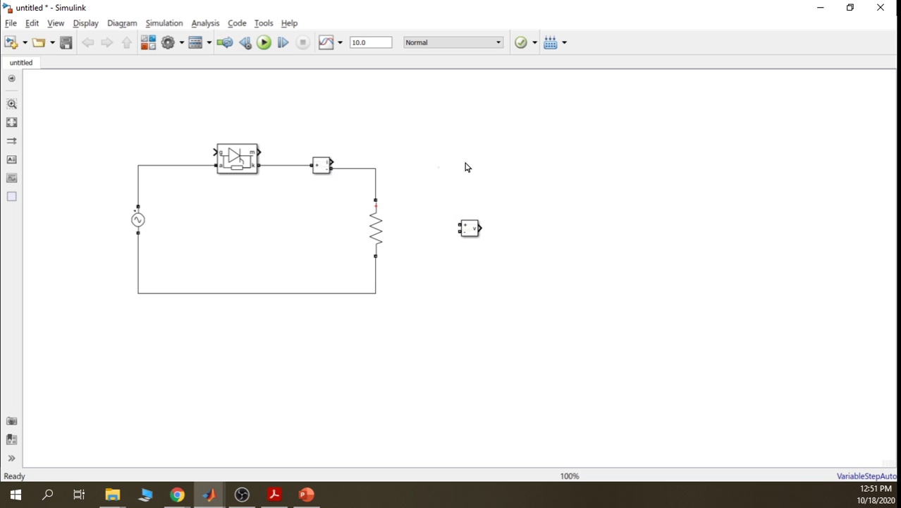
# Connect the Voltage Measurement block in parallel across the resistor, straighten its upper wire, and shift the block slightly closer to the resistor
pyautogui.click(473, 234)
pyautogui.moveTo(457, 226); pyautogui.dragTo(376, 170)
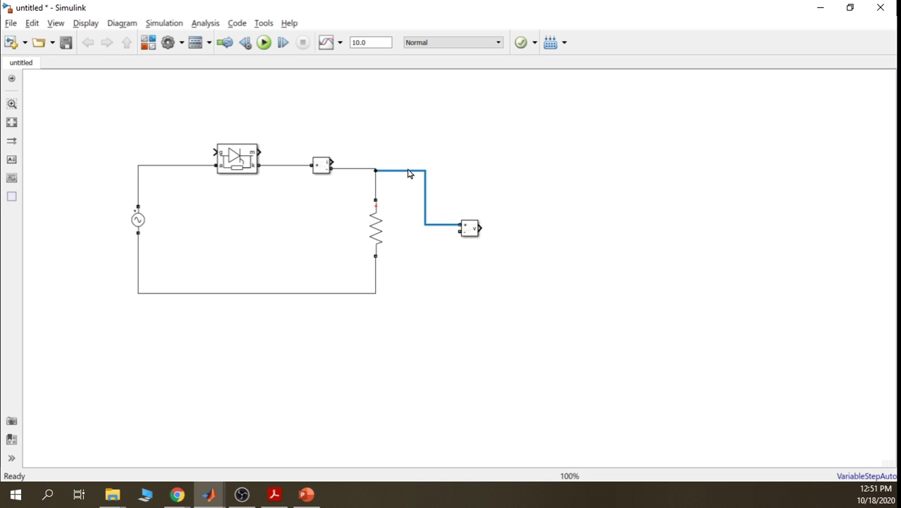
pyautogui.click(408, 172)
pyautogui.click(406, 170)
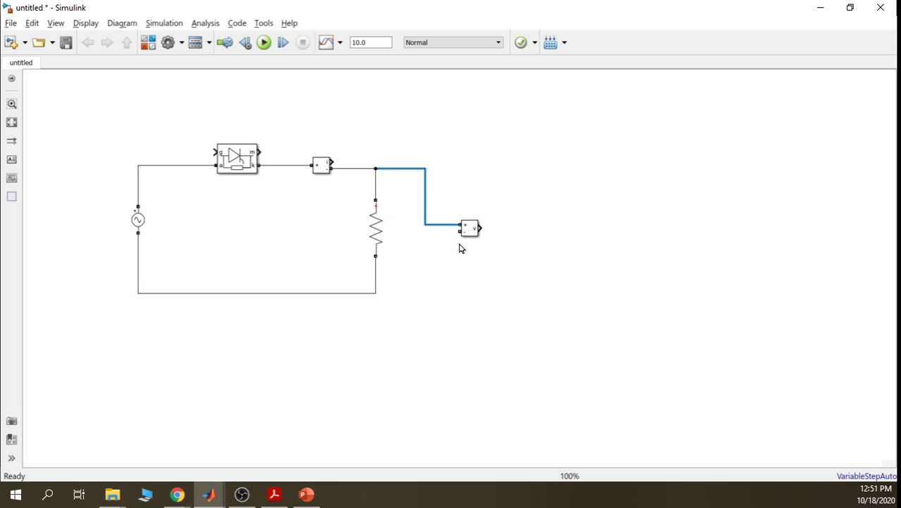
pyautogui.moveTo(456, 232); pyautogui.dragTo(376, 293)
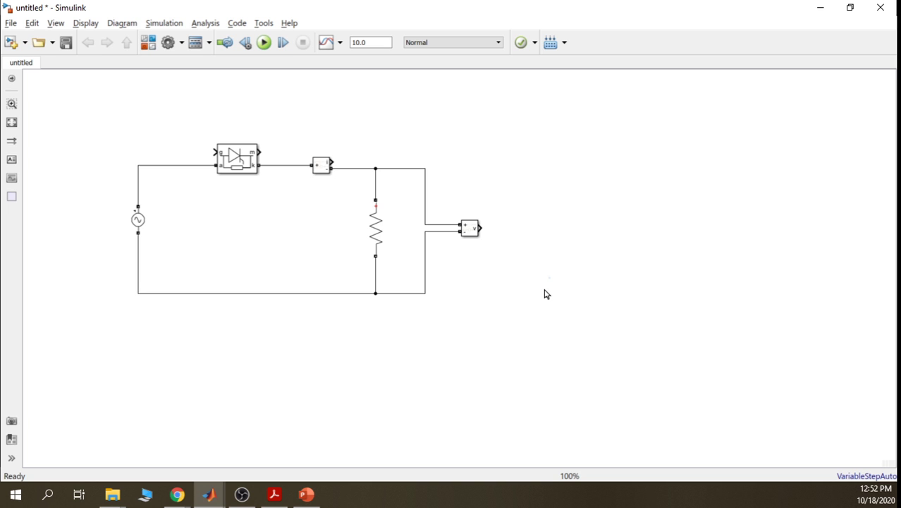
pyautogui.moveTo(470, 233); pyautogui.dragTo(457, 232)
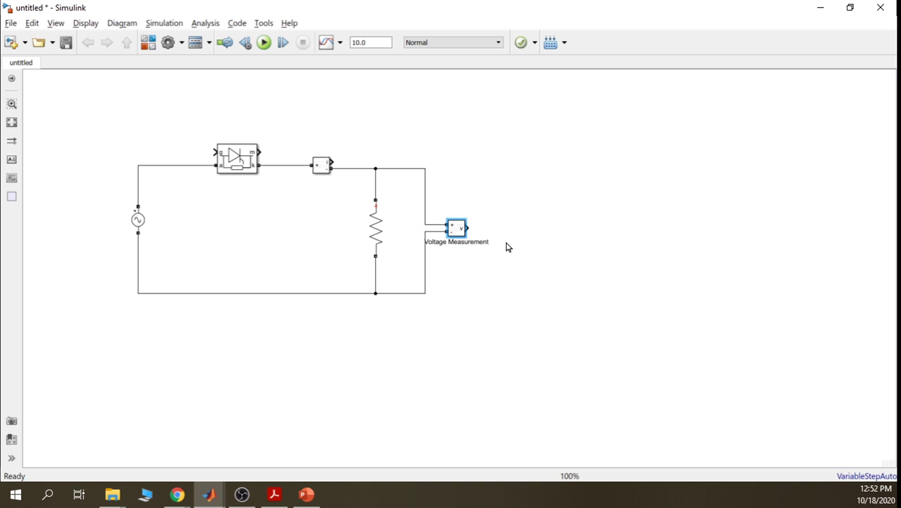
pyautogui.click(656, 235)
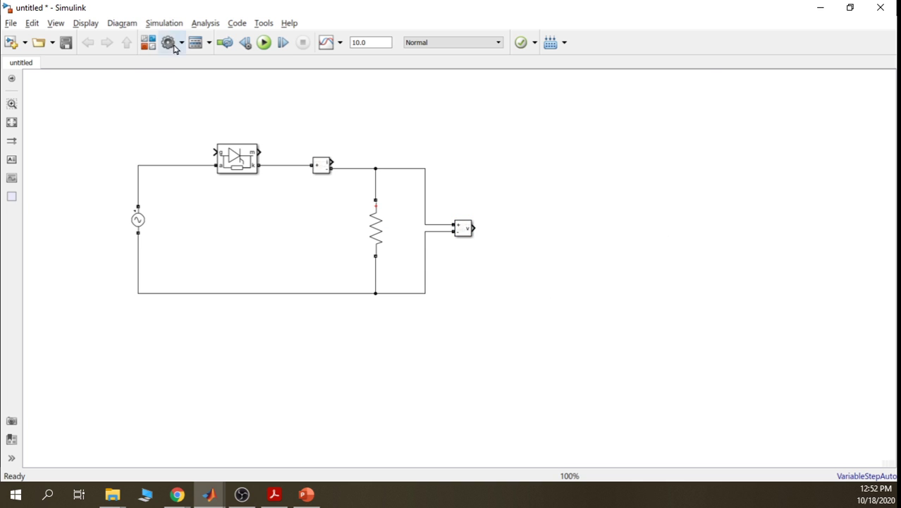
# Add a Scope block from the Simulink Sinks library, aligned with the Voltage Measurement block's output
pyautogui.click(149, 43)
pyautogui.moveTo(562, 261); pyautogui.dragTo(503, 157)
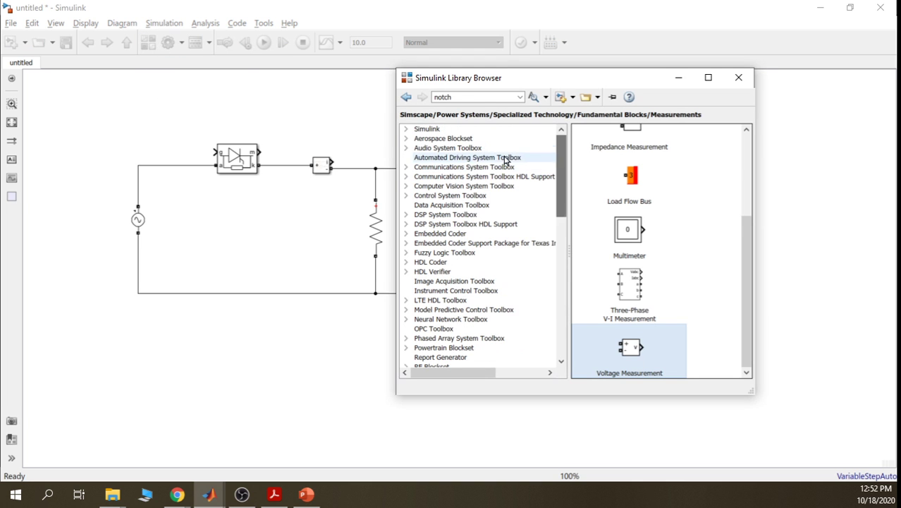
pyautogui.doubleClick(426, 131)
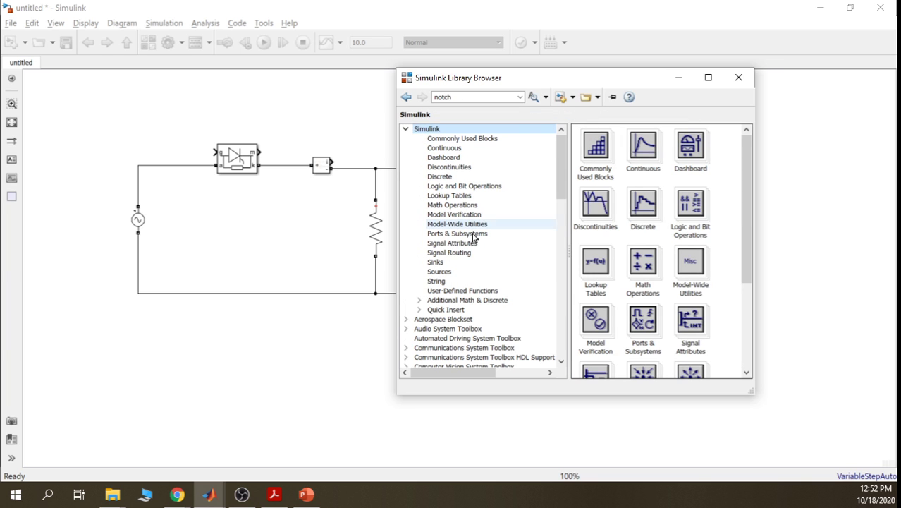
pyautogui.click(435, 263)
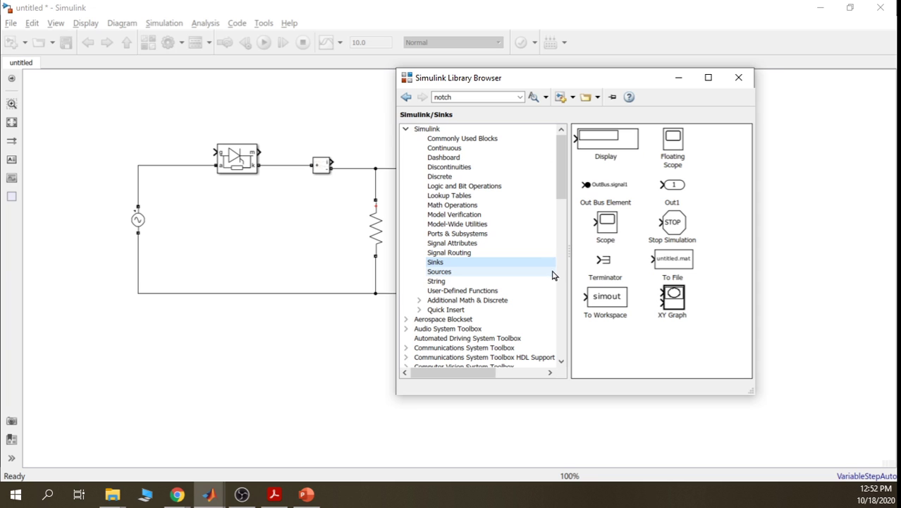
pyautogui.moveTo(597, 83); pyautogui.dragTo(769, 101)
pyautogui.moveTo(776, 247); pyautogui.dragTo(539, 226)
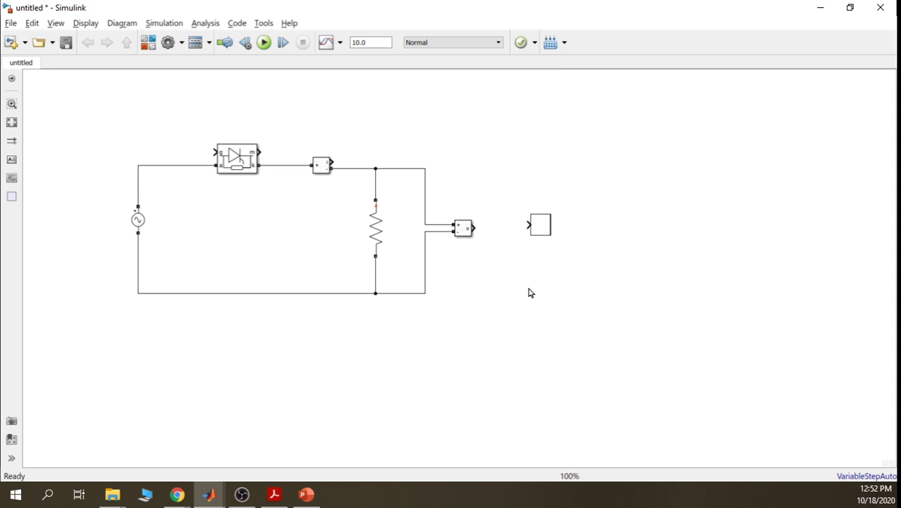
pyautogui.click(541, 226)
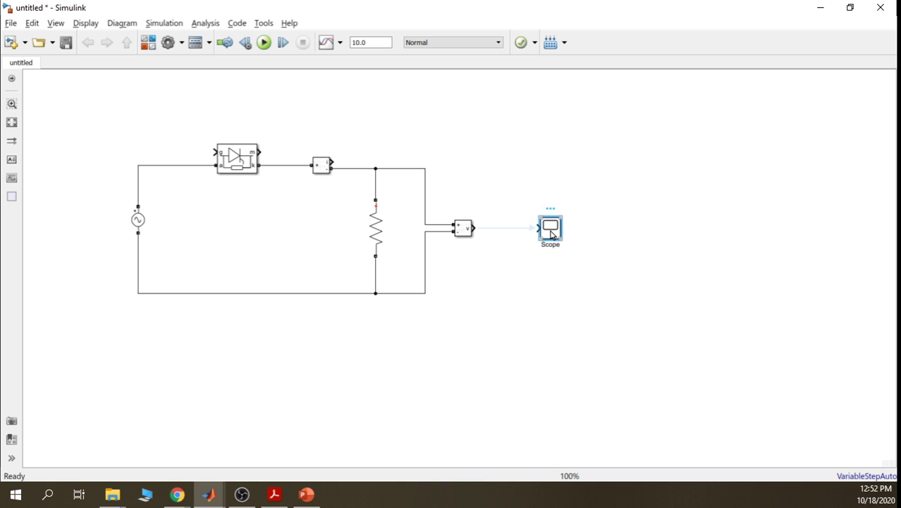
# Set the Scope's number of input ports to 2 with a layout of two stacked displays, and apply the configuration
pyautogui.doubleClick(556, 236)
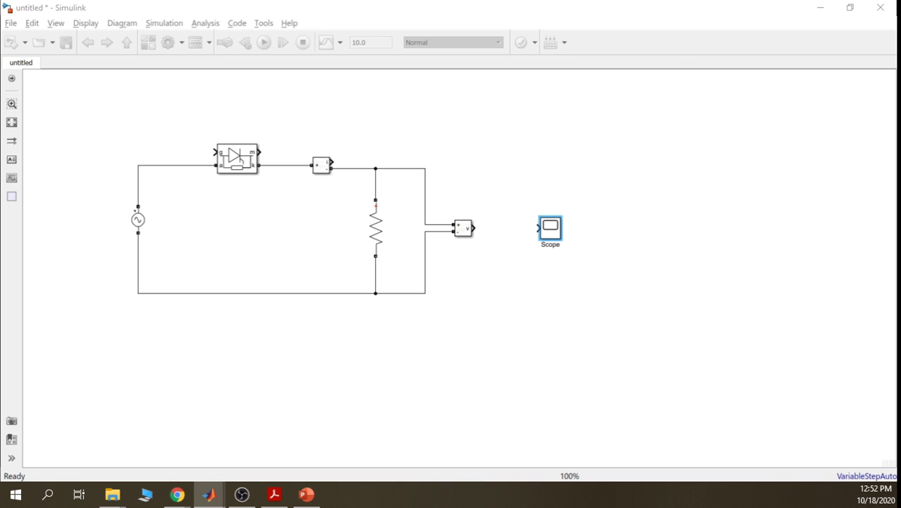
pyautogui.moveTo(832, 67); pyautogui.dragTo(279, 74)
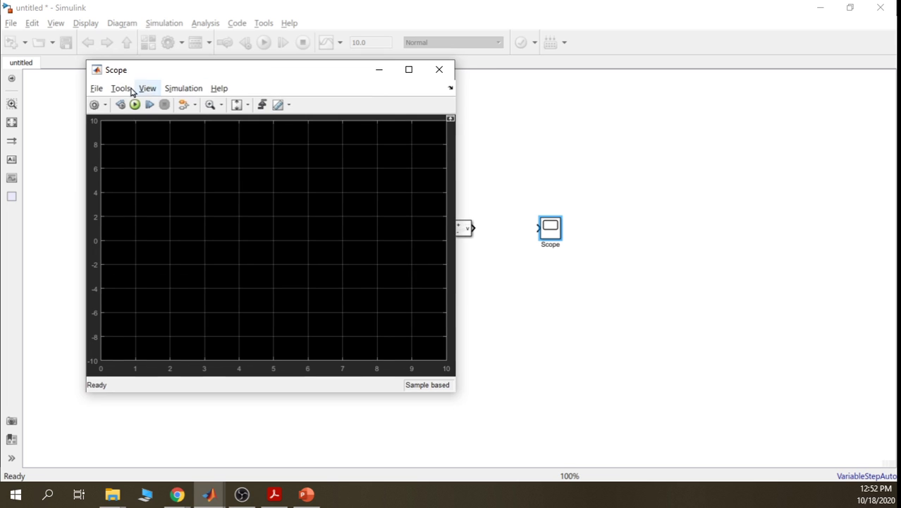
pyautogui.click(94, 105)
pyautogui.doubleClick(435, 215)
pyautogui.write('2')
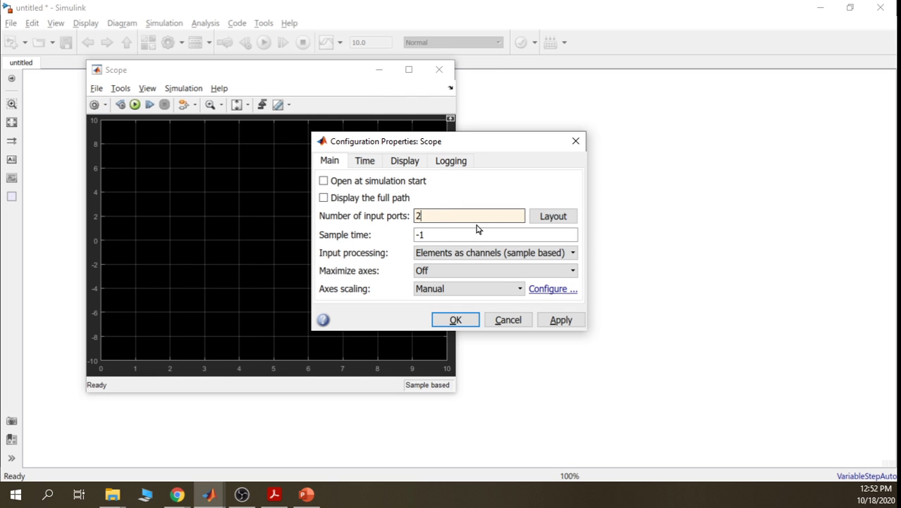
pyautogui.click(562, 225)
pyautogui.click(600, 246)
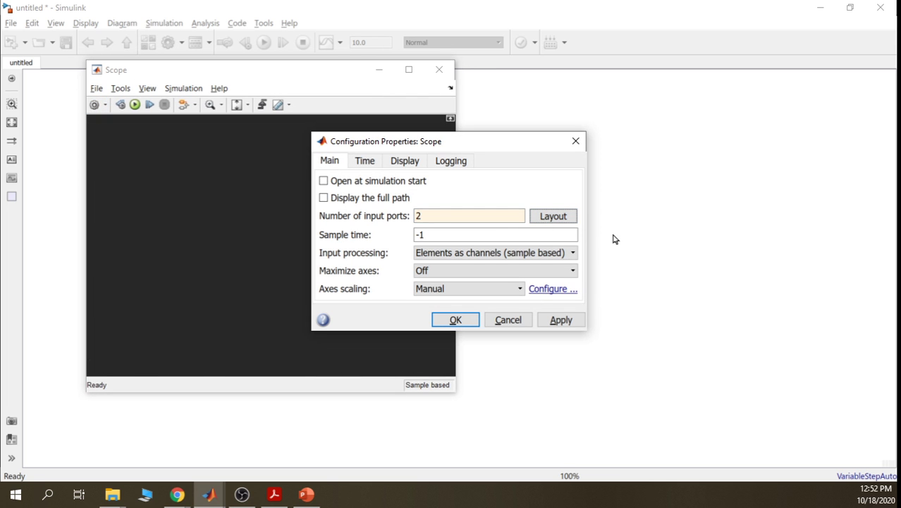
pyautogui.click(548, 322)
pyautogui.click(454, 319)
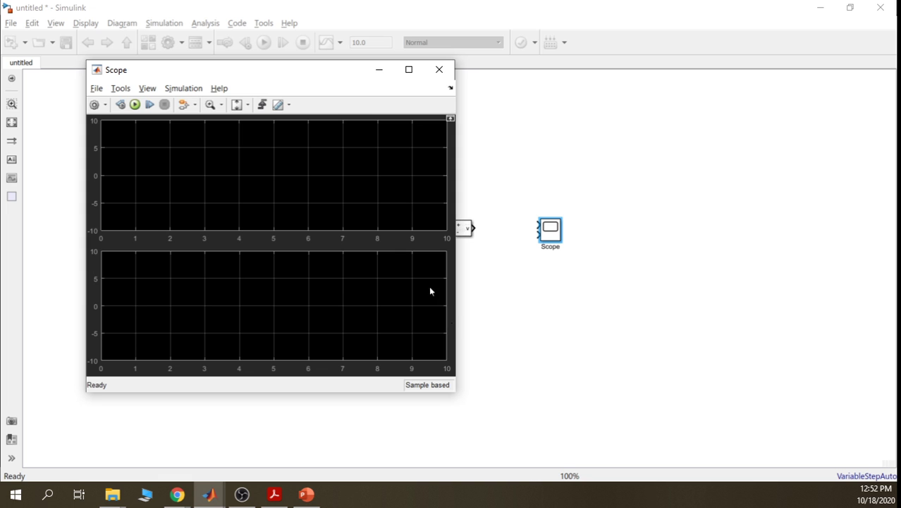
# Change the Scope's layout to one row with two side-by-side displays
pyautogui.click(94, 104)
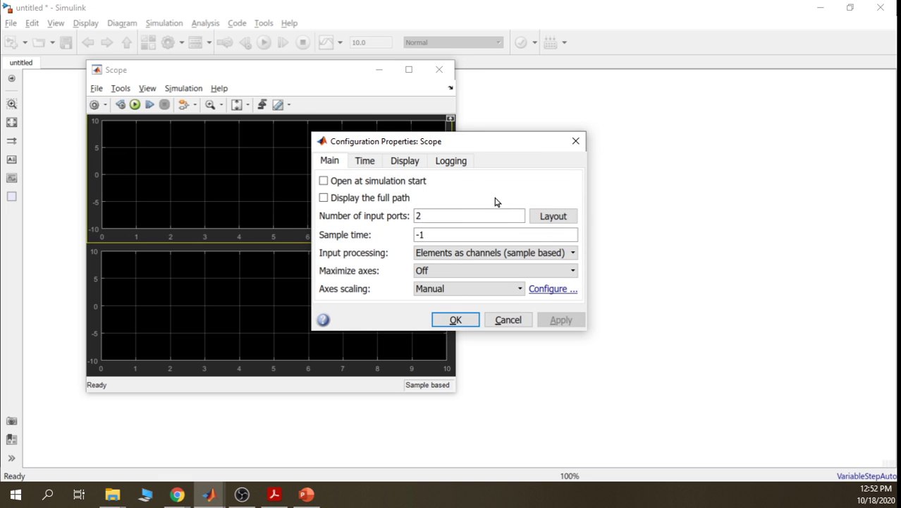
pyautogui.click(558, 216)
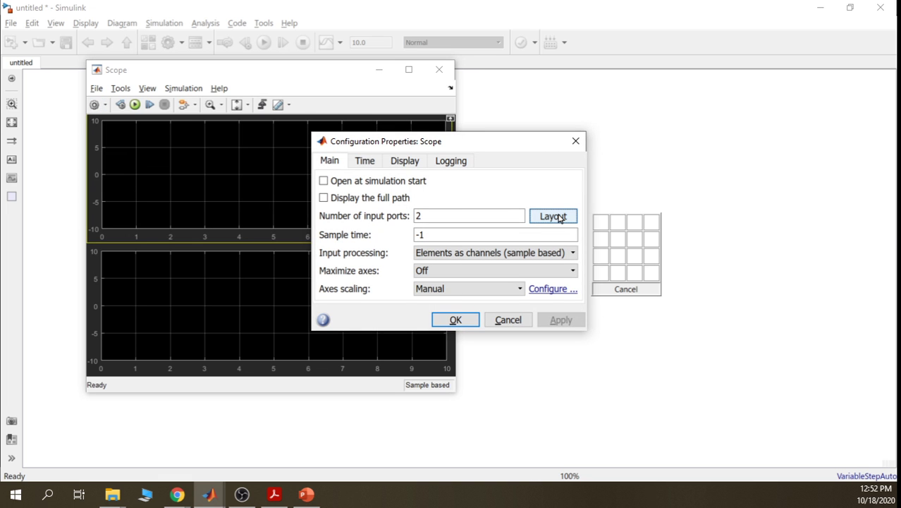
pyautogui.click(618, 224)
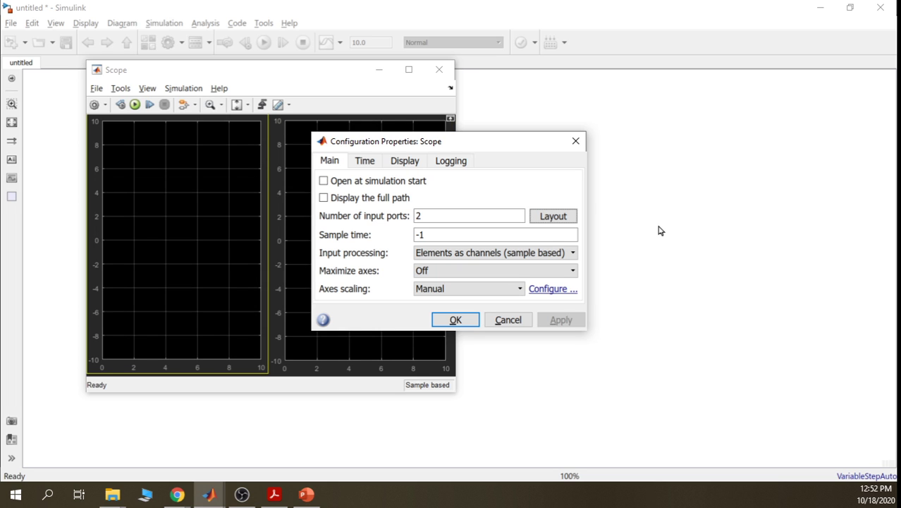
# Try a three-by-three grid layout for the Scope with its two displays stacked in the first column
pyautogui.click(570, 219)
pyautogui.click(630, 258)
pyautogui.moveTo(418, 146); pyautogui.dragTo(693, 122)
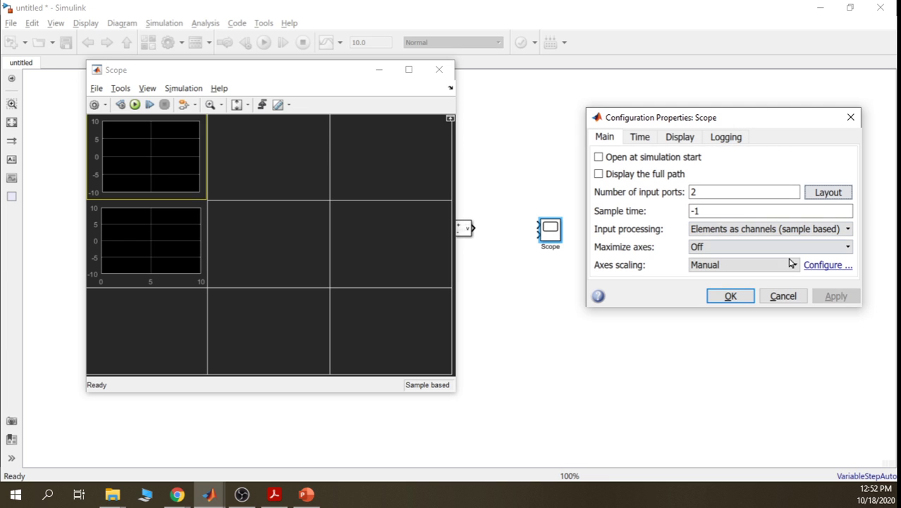
pyautogui.click(737, 297)
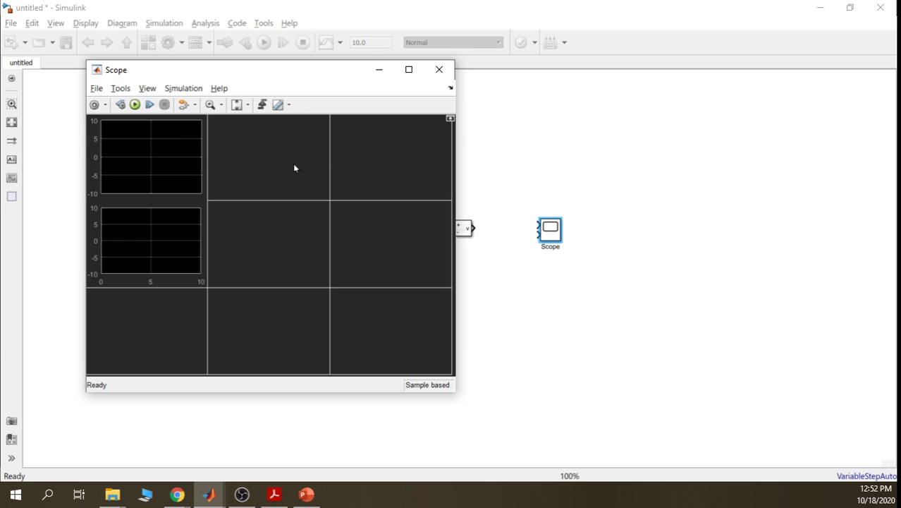
# Change the Scope's layout to two stacked displays in a single column and close the Scope window
pyautogui.click(94, 104)
pyautogui.click(553, 216)
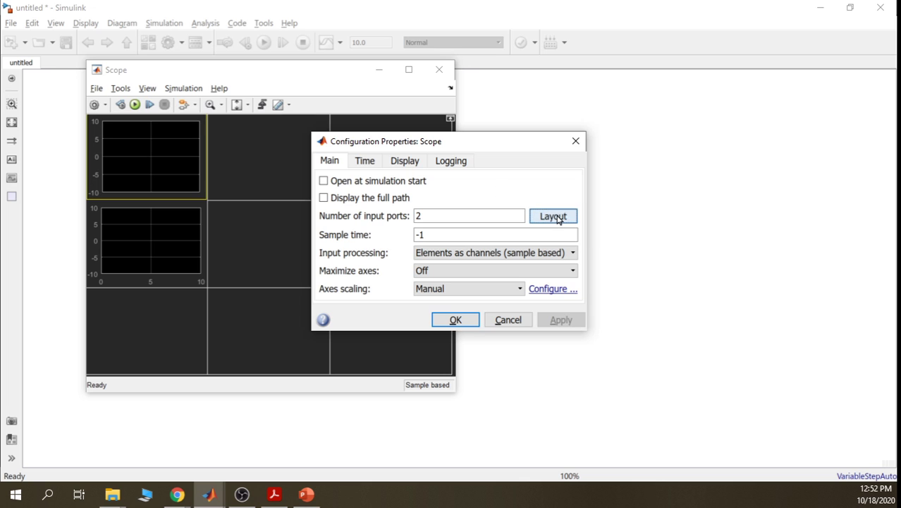
pyautogui.click(603, 239)
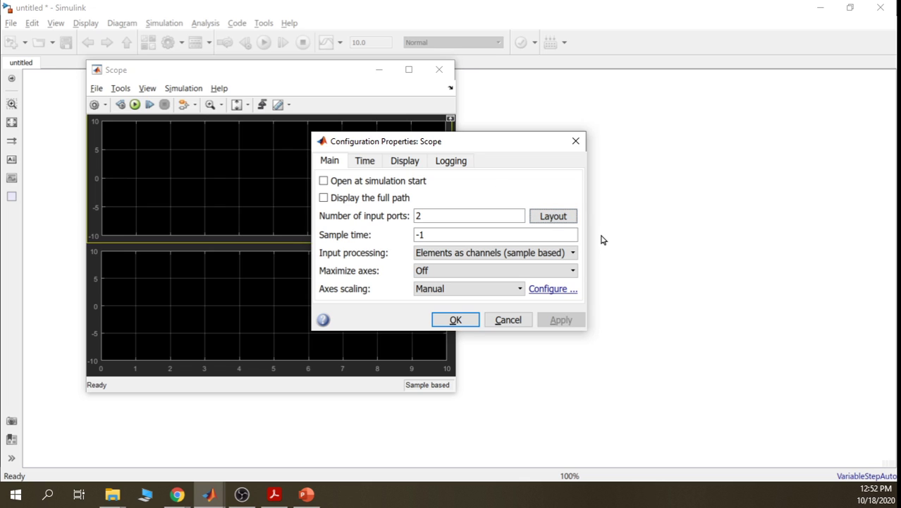
pyautogui.click(456, 321)
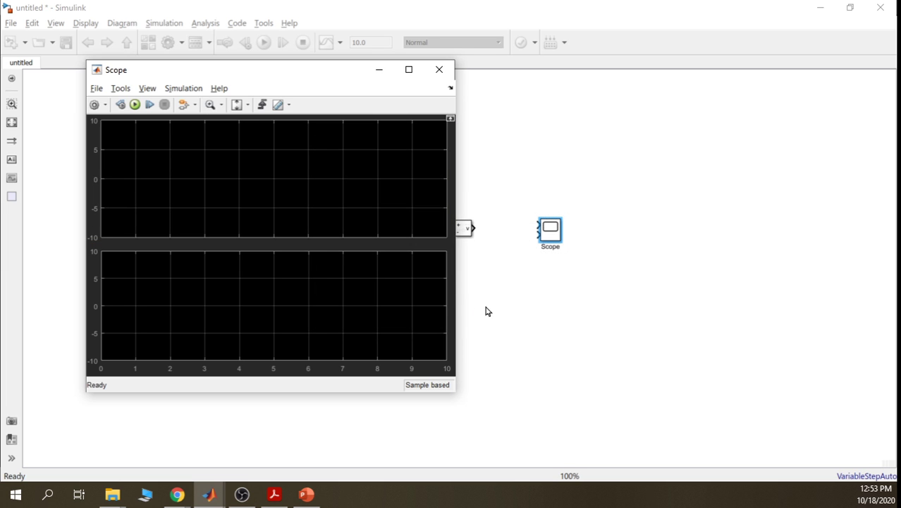
pyautogui.moveTo(277, 85); pyautogui.dragTo(678, 68)
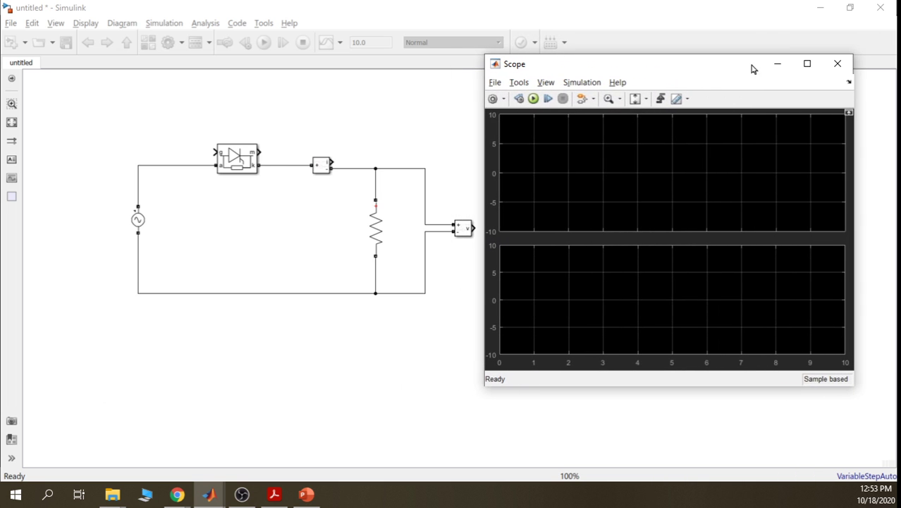
pyautogui.click(839, 64)
# Wire the Voltage Measurement output to the Scope's first input and the Current Measurement output to its second, spacing the Scope and wire clearly
pyautogui.moveTo(549, 229); pyautogui.dragTo(472, 227)
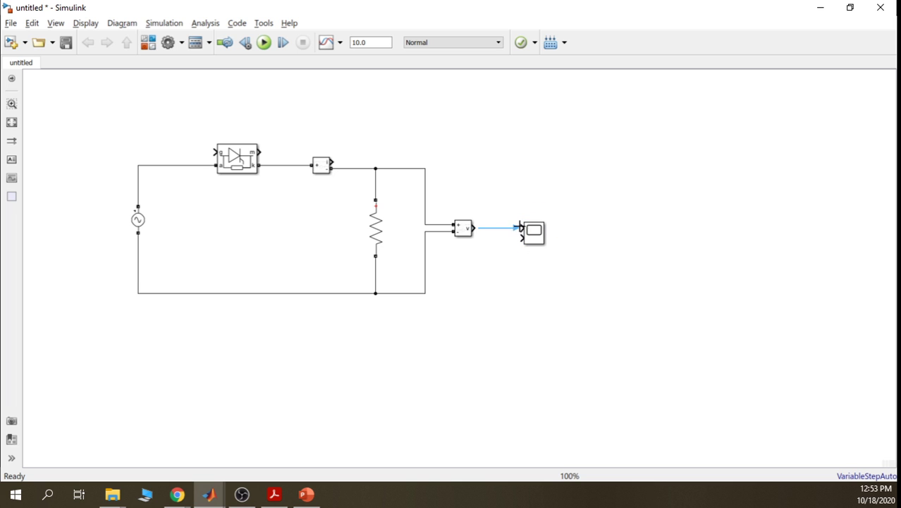
pyautogui.moveTo(521, 238)
pyautogui.mouseDown()
pyautogui.moveTo(507, 226)
pyautogui.moveTo(483, 153)
pyautogui.moveTo(335, 160)
pyautogui.mouseUp()
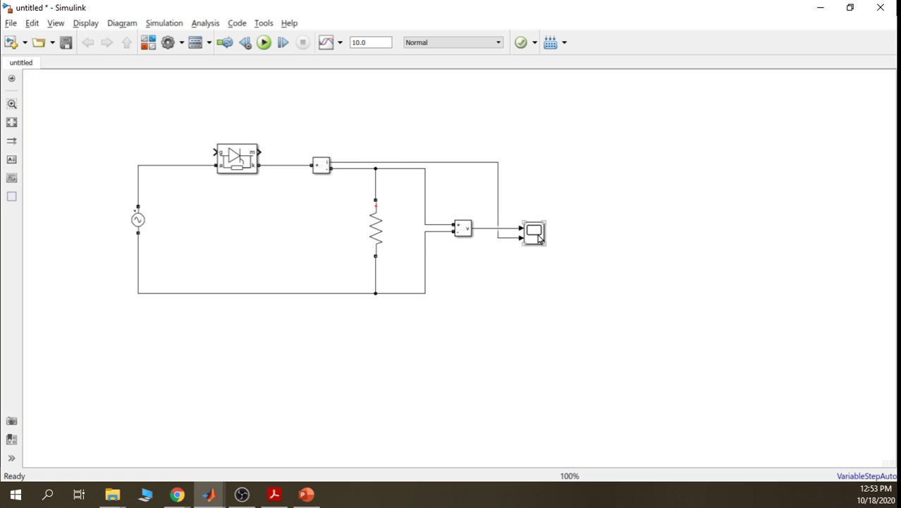
pyautogui.moveTo(537, 237); pyautogui.dragTo(561, 238)
pyautogui.moveTo(499, 204); pyautogui.dragTo(519, 205)
pyautogui.click(685, 172)
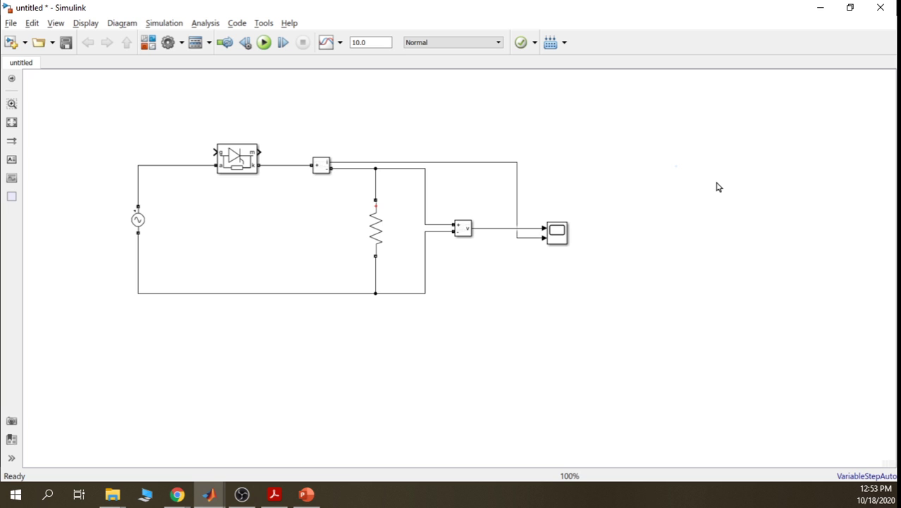
# Add a Pulse Generator block from the Simulink Sources library above the AC source, wired to the thyristor's gate input
pyautogui.click(235, 155)
pyautogui.click(252, 195)
pyautogui.click(148, 43)
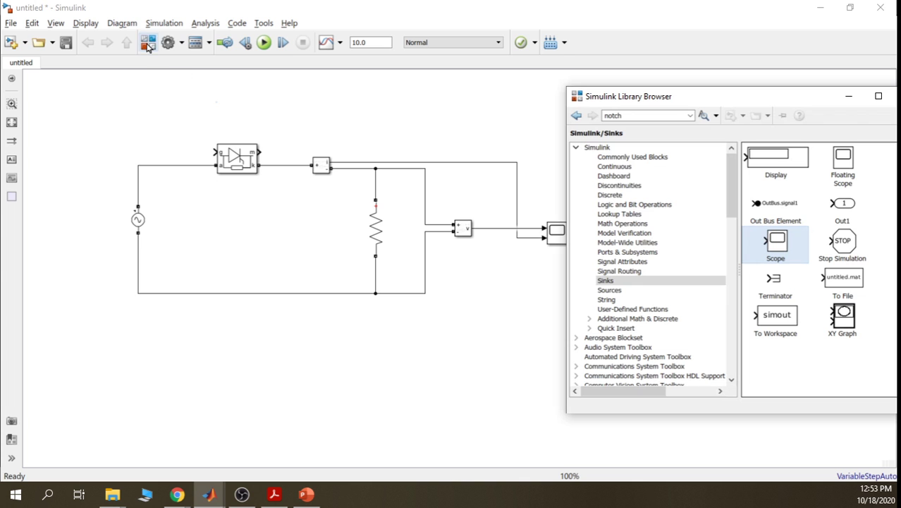
pyautogui.click(611, 282)
pyautogui.click(609, 290)
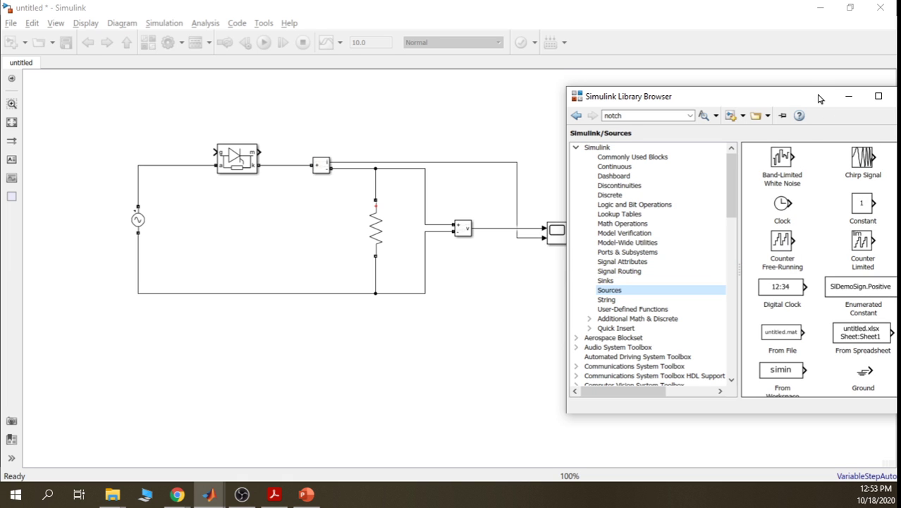
pyautogui.moveTo(807, 103); pyautogui.dragTo(761, 99)
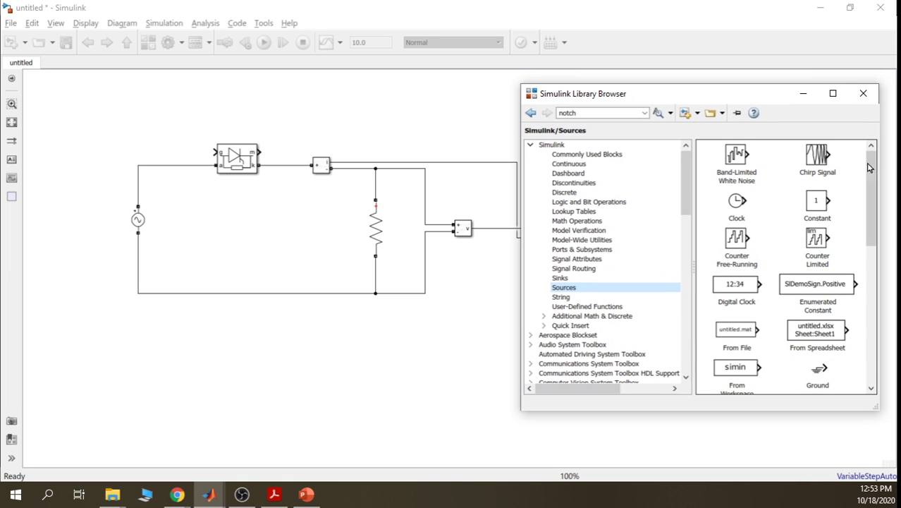
pyautogui.click(564, 145)
pyautogui.click(564, 288)
pyautogui.moveTo(873, 165); pyautogui.dragTo(870, 280)
pyautogui.moveTo(741, 235)
pyautogui.mouseDown()
pyautogui.moveTo(325, 224)
pyautogui.moveTo(100, 127)
pyautogui.moveTo(165, 125)
pyautogui.moveTo(211, 151)
pyautogui.mouseUp()
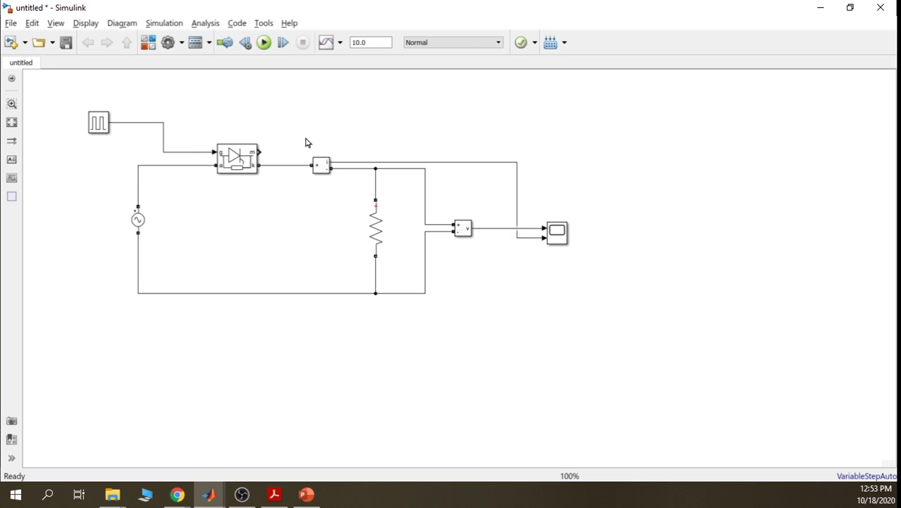
pyautogui.moveTo(106, 115); pyautogui.dragTo(120, 114)
pyautogui.click(168, 107)
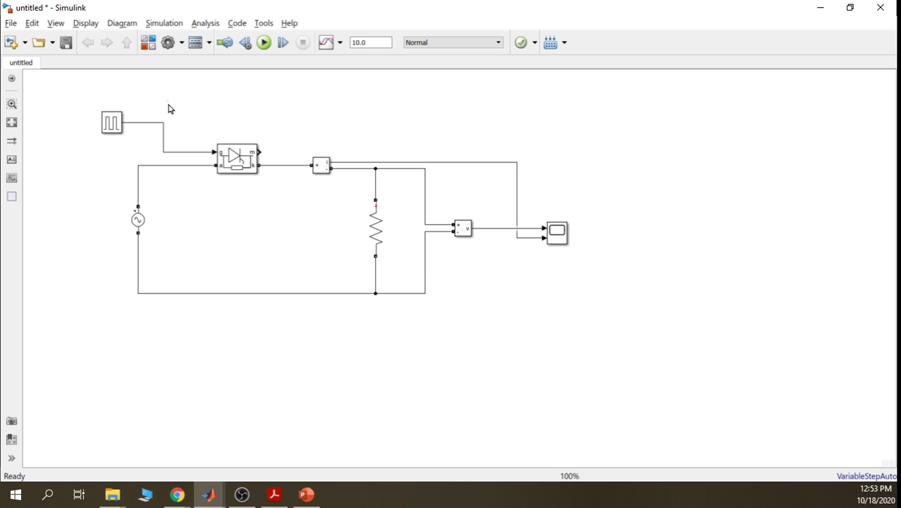
# Open the Pulse Generator's block parameters at the period, pulse width and phase delay settings, placed clear of the source circuit
pyautogui.doubleClick(119, 125)
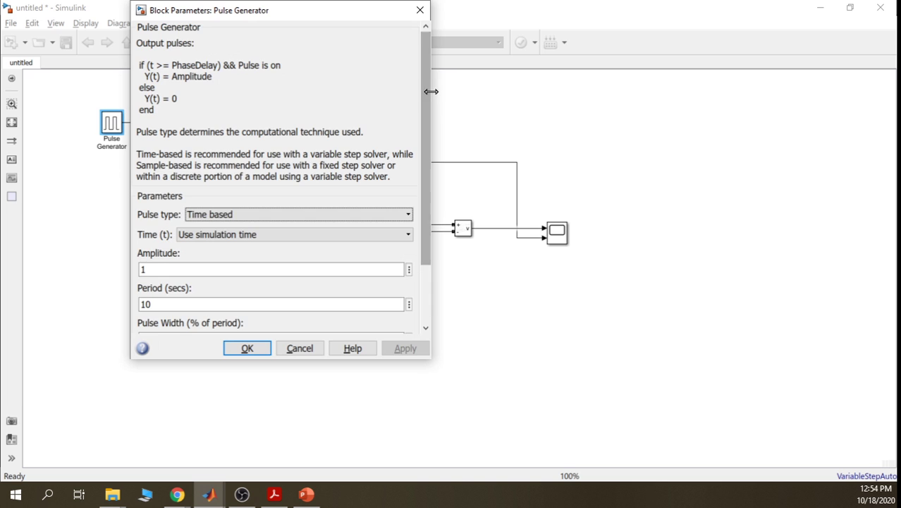
pyautogui.moveTo(427, 88); pyautogui.dragTo(432, 211)
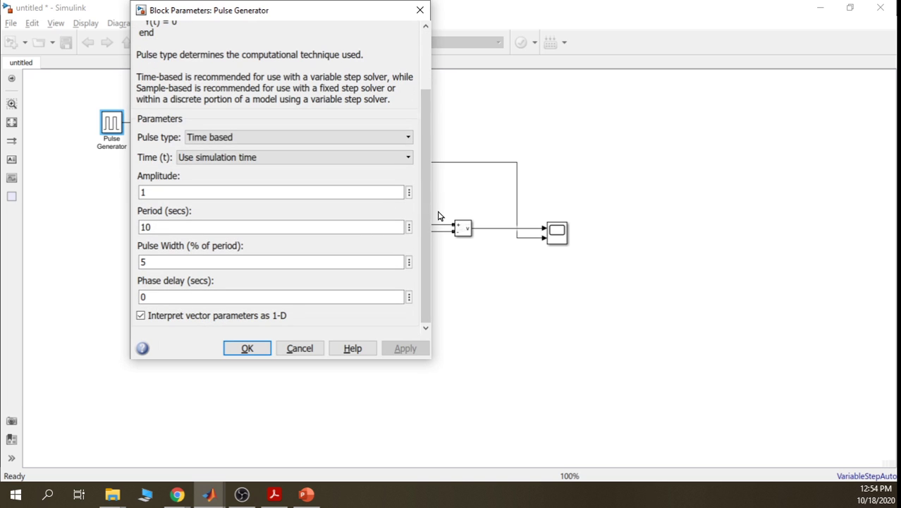
pyautogui.moveTo(280, 6); pyautogui.dragTo(615, 15)
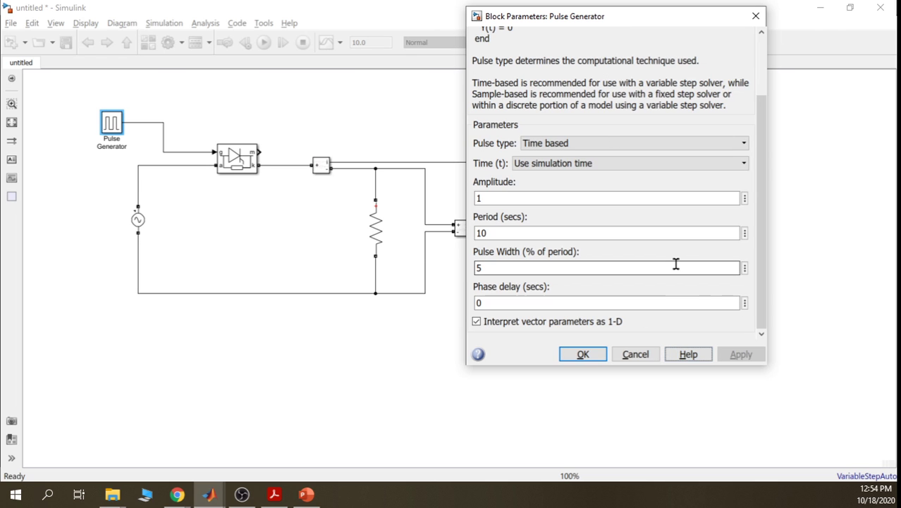
# Consult the Pulse Generator's help page and return to its block parameters
pyautogui.click(688, 354)
pyautogui.moveTo(706, 18); pyautogui.dragTo(429, 76)
pyautogui.doubleClick(429, 70)
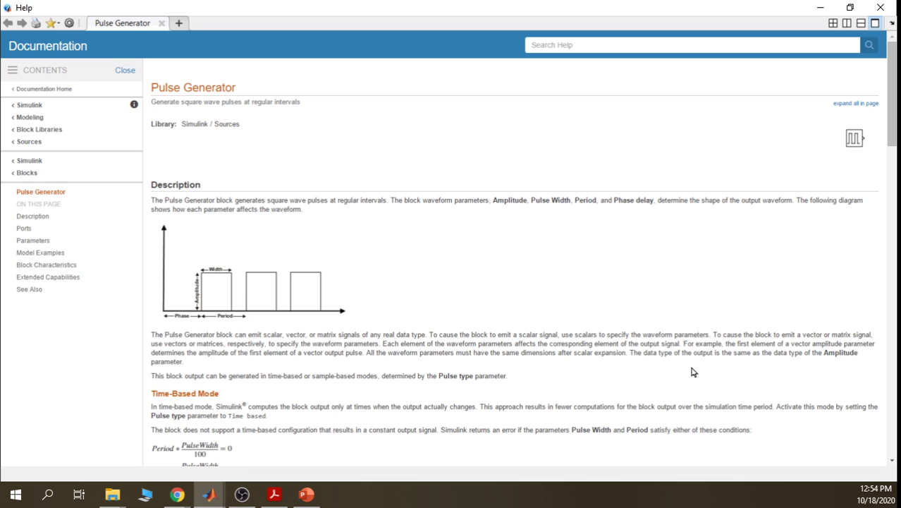
pyautogui.click(821, 8)
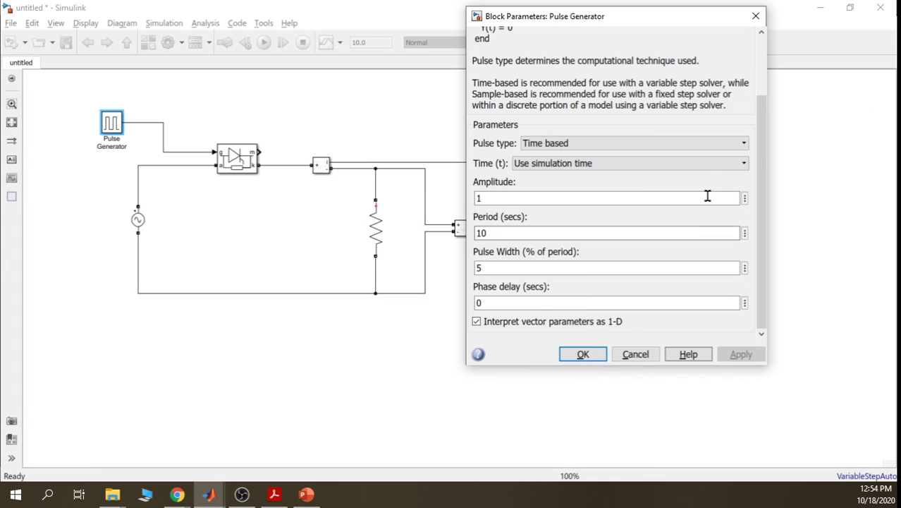
pyautogui.scroll(1, 766, 137)
pyautogui.scroll(-1, 766, 144)
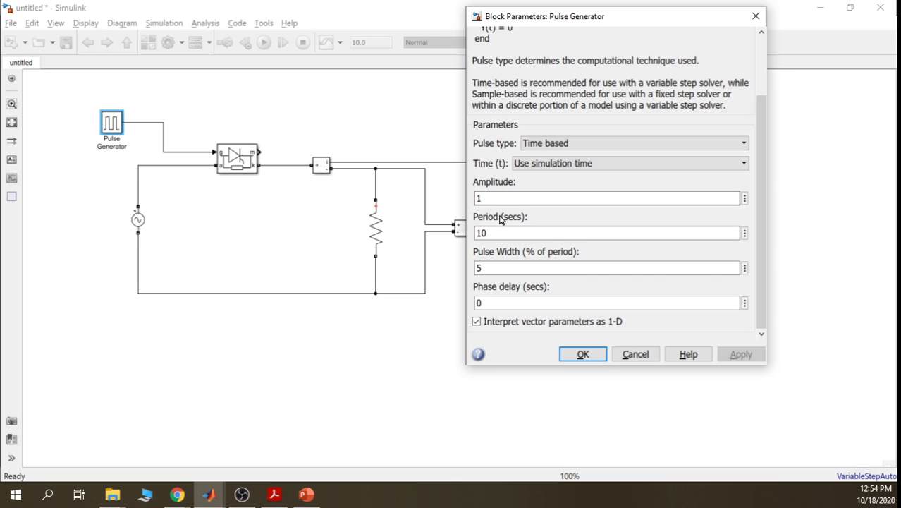
# Examine the waveform diagram, operating modes and parameter descriptions in the Pulse Generator documentation, and close the help page
pyautogui.click(692, 357)
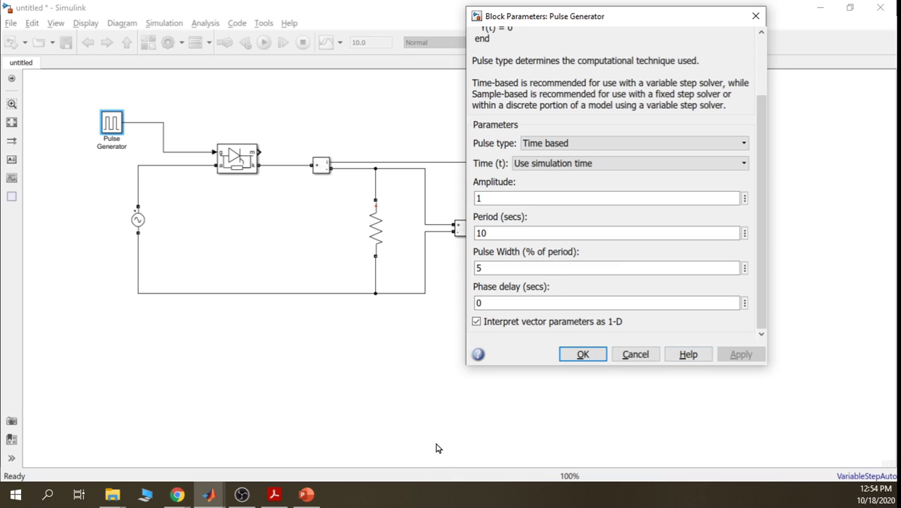
pyautogui.moveTo(209, 493)
pyautogui.click(517, 449)
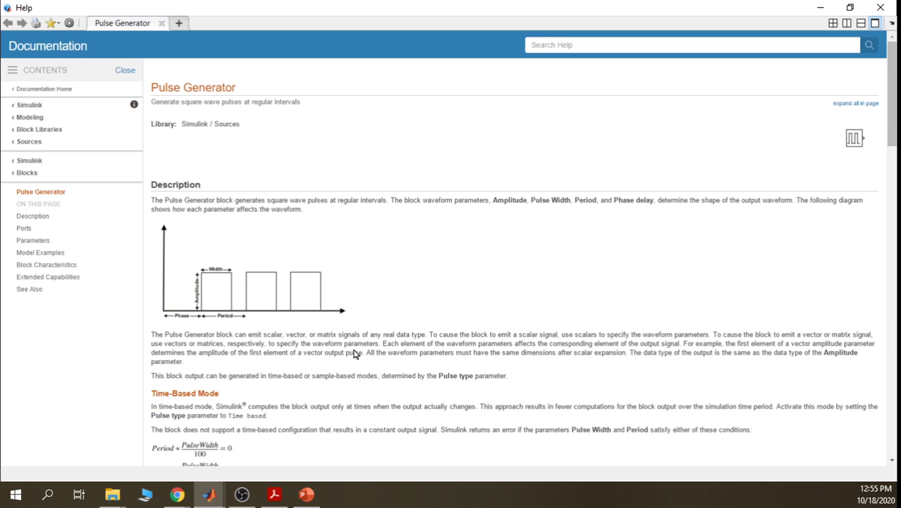
pyautogui.scroll(-1, 347, 359)
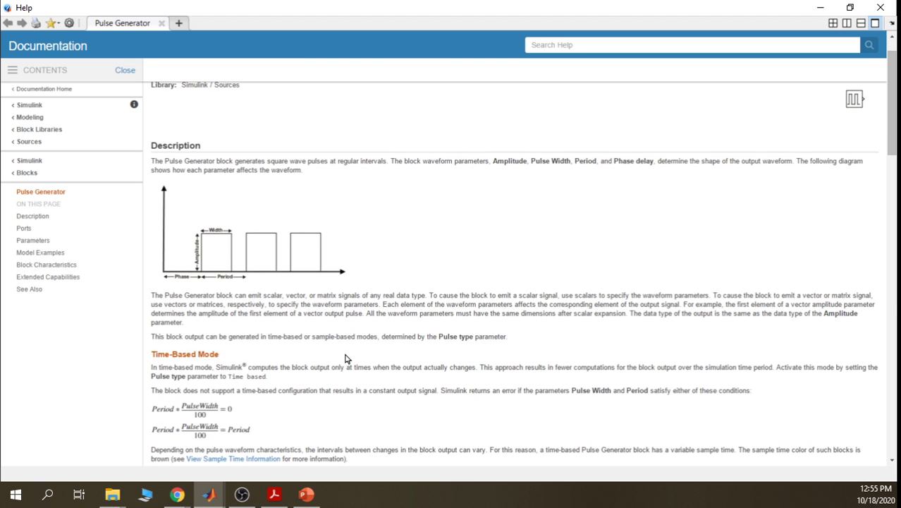
pyautogui.scroll(-5, 451, 364)
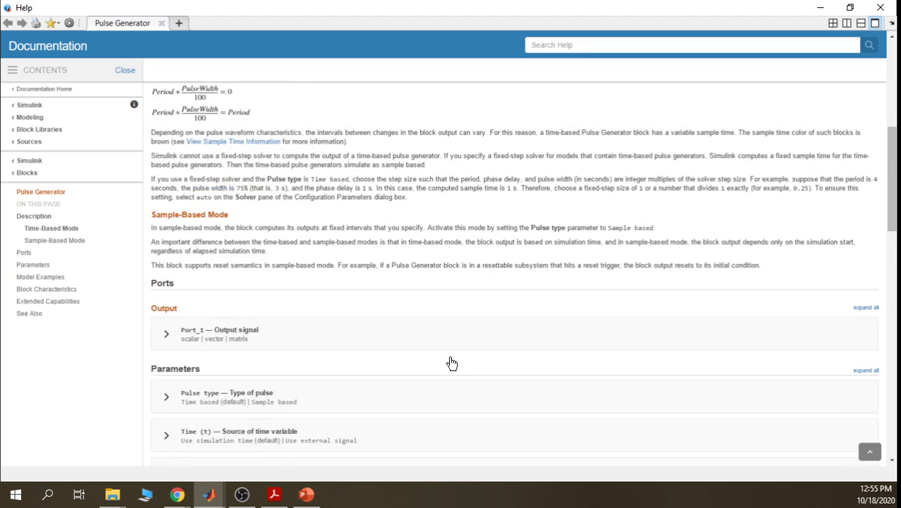
pyautogui.scroll(-5, 451, 363)
pyautogui.scroll(-2, 452, 363)
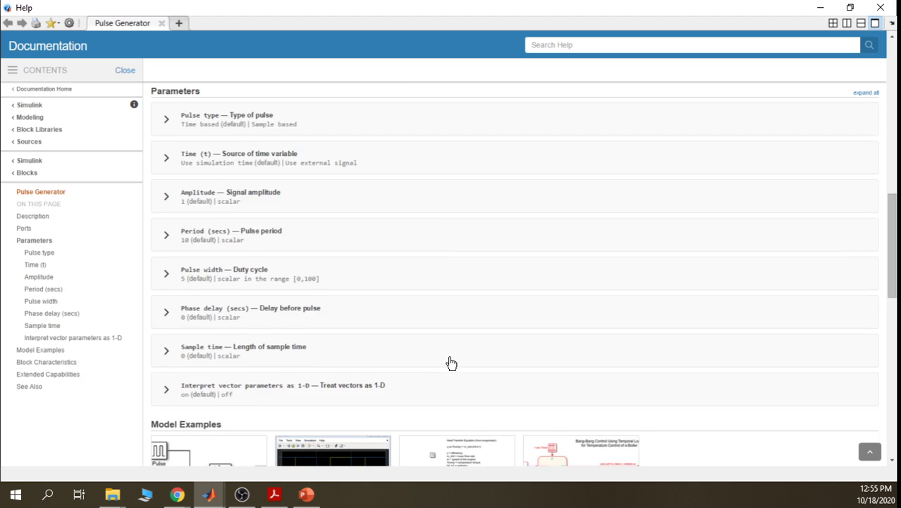
pyautogui.scroll(-8, 452, 363)
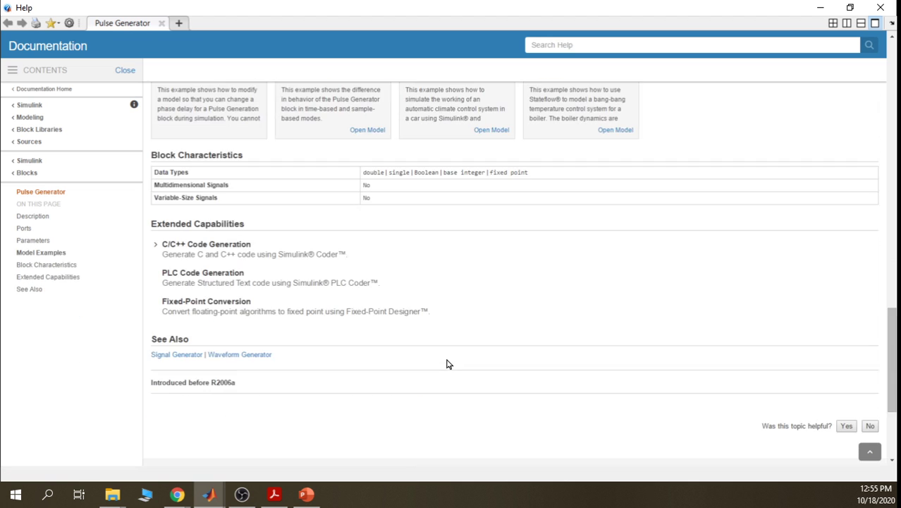
pyautogui.scroll(4, 458, 363)
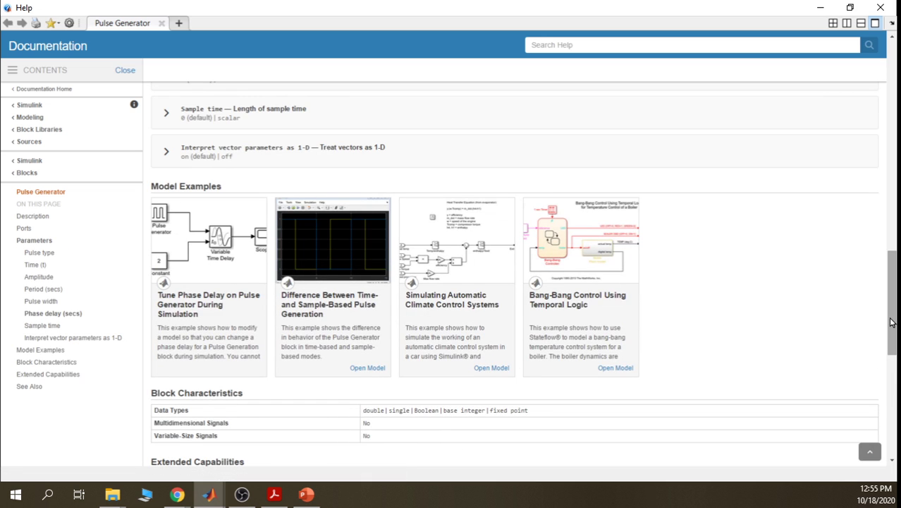
pyautogui.scroll(1, 892, 117)
pyautogui.scroll(15, 893, 116)
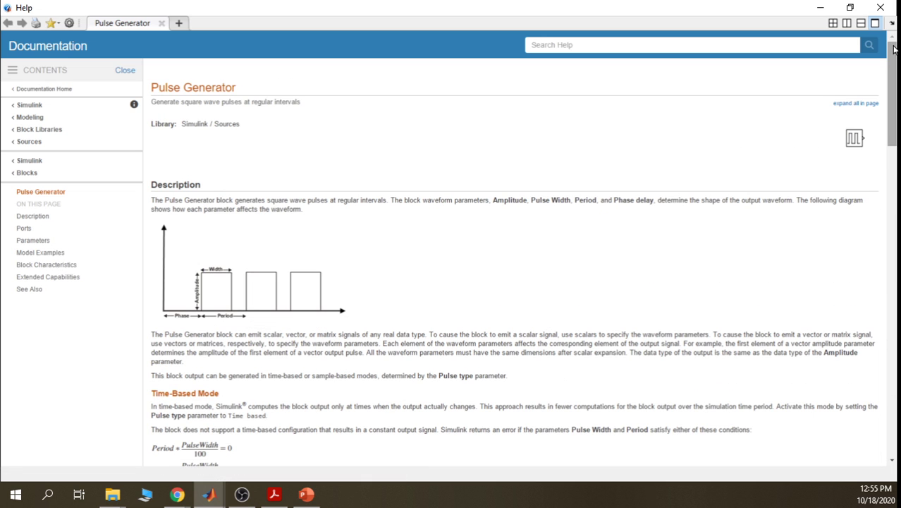
pyautogui.click(881, 7)
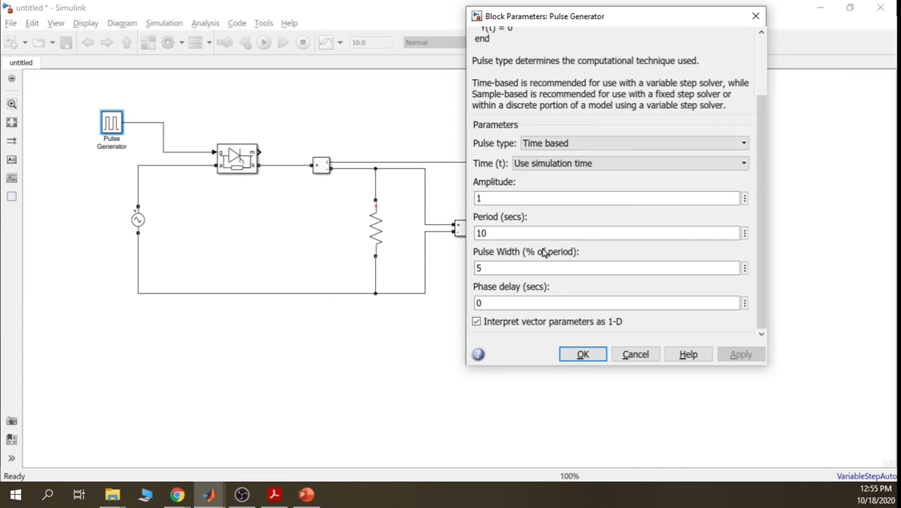
# Set the Pulse Generator's period to 0.01667 seconds
pyautogui.click(513, 233)
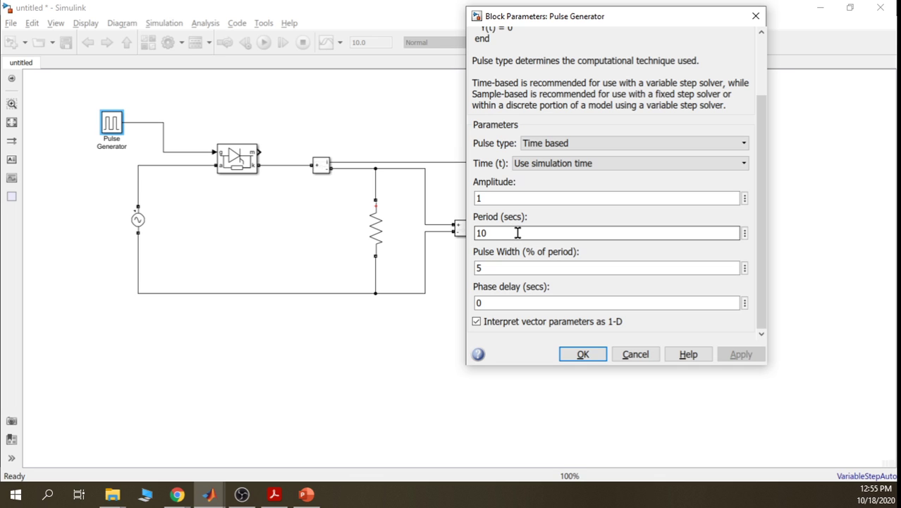
pyautogui.doubleClick(519, 235)
pyautogui.write('1')
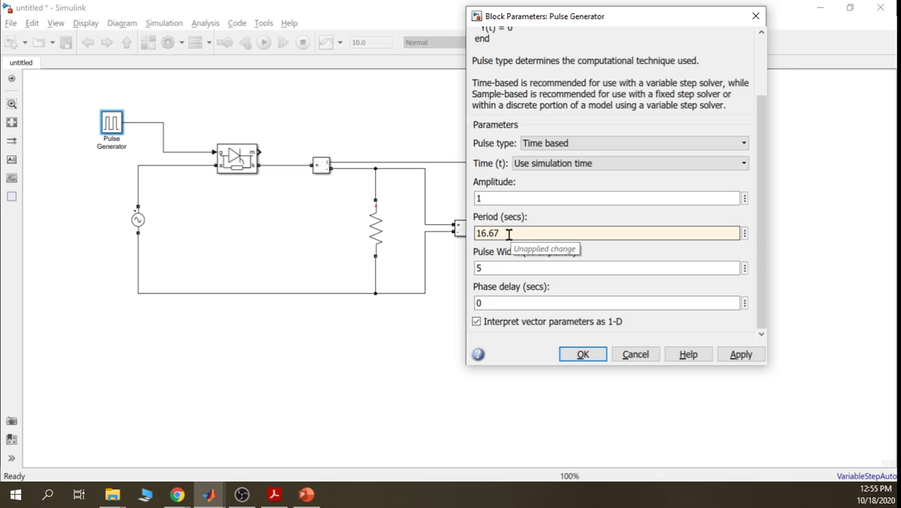
pyautogui.press('BackSpace')
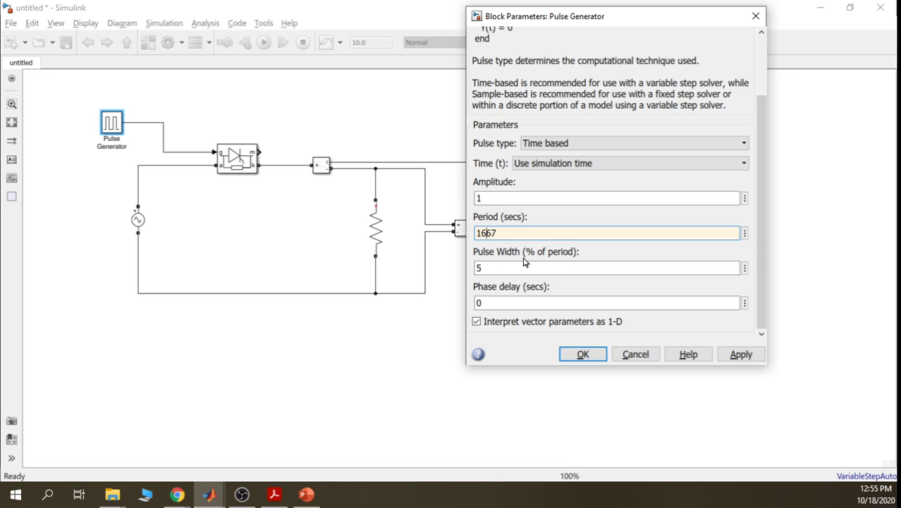
pyautogui.write('0.')
pyautogui.write('0')
pyautogui.press('BackSpace')
pyautogui.moveTo(499, 233); pyautogui.dragTo(487, 232)
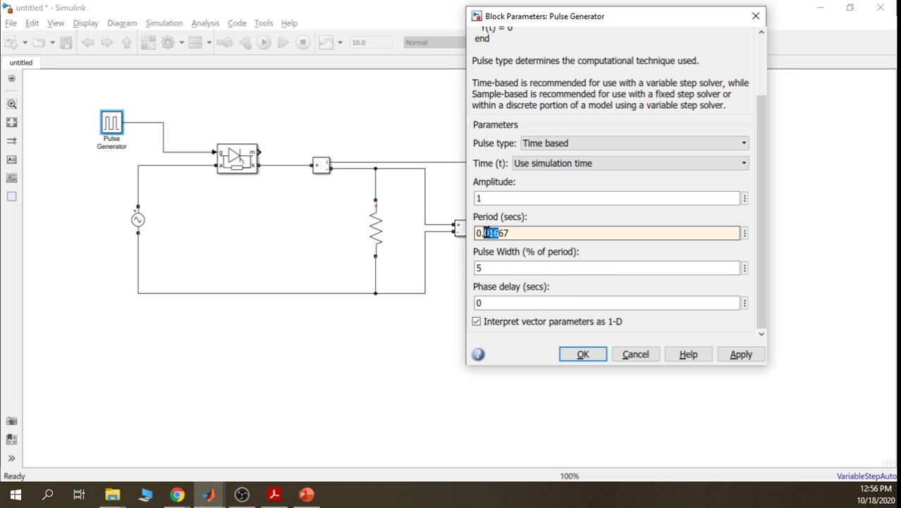
pyautogui.click(499, 233)
pyautogui.moveTo(519, 234); pyautogui.dragTo(459, 234)
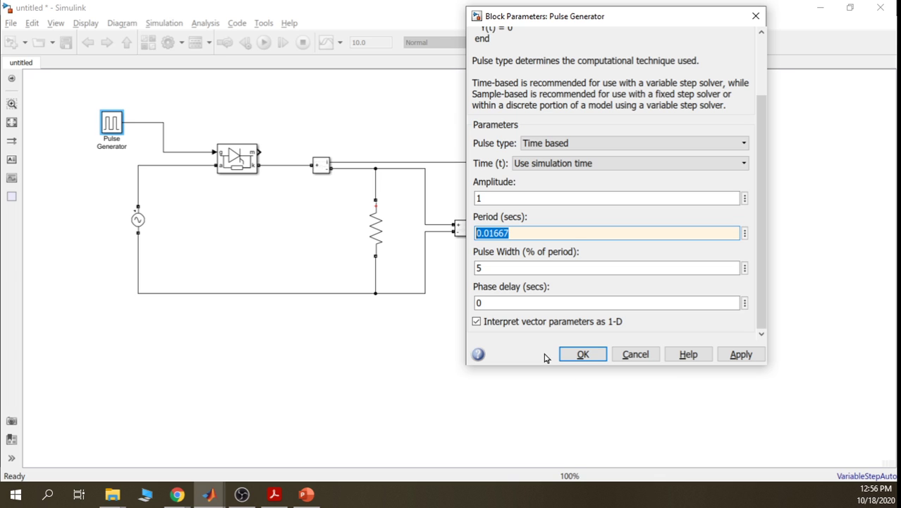
pyautogui.click(493, 268)
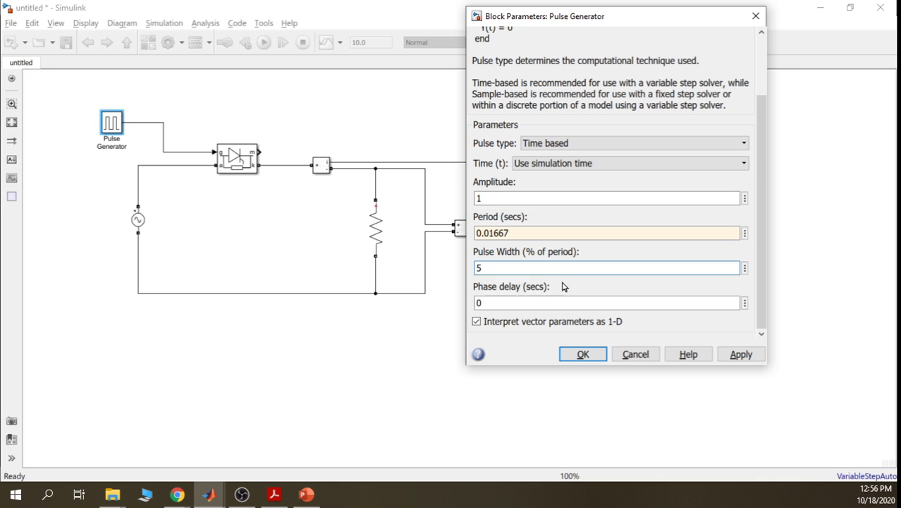
# Review the Pulse Generator's phase delay and amplitude, apply the parameters and close its settings
pyautogui.doubleClick(502, 302)
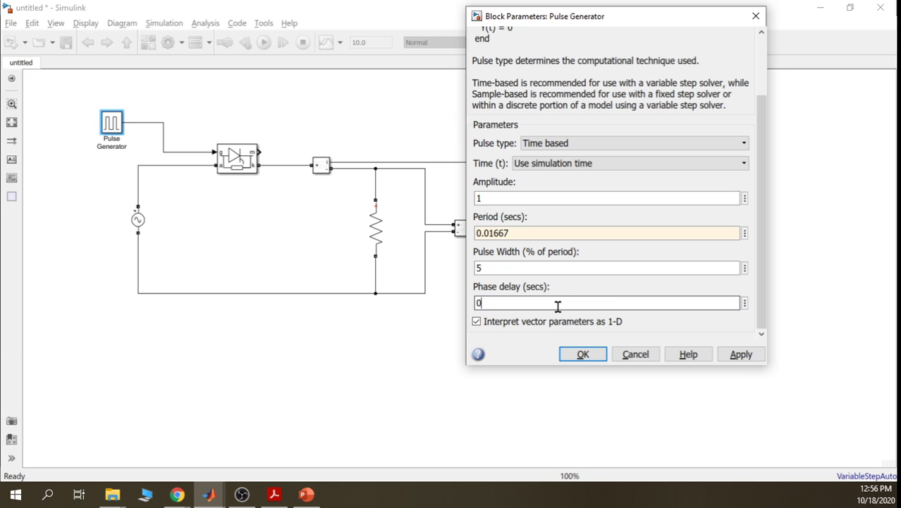
pyautogui.doubleClick(498, 195)
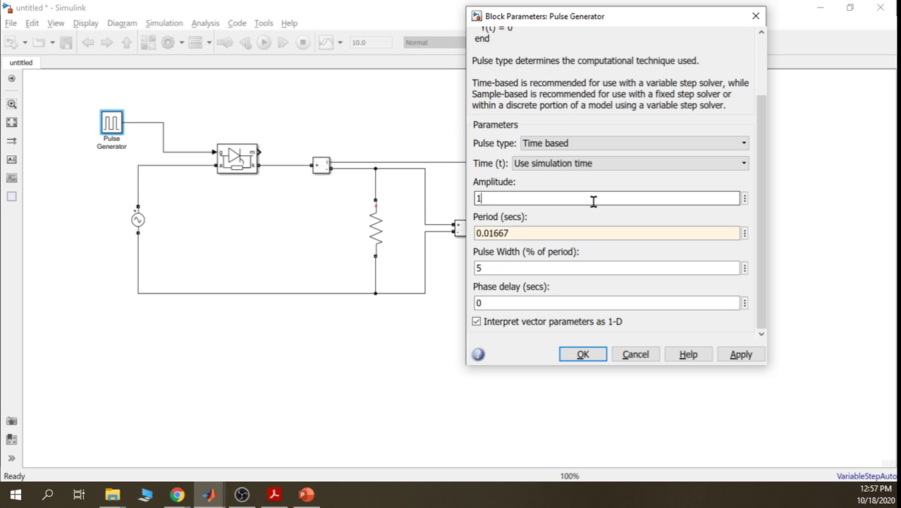
pyautogui.click(740, 356)
pyautogui.click(598, 359)
pyautogui.click(592, 353)
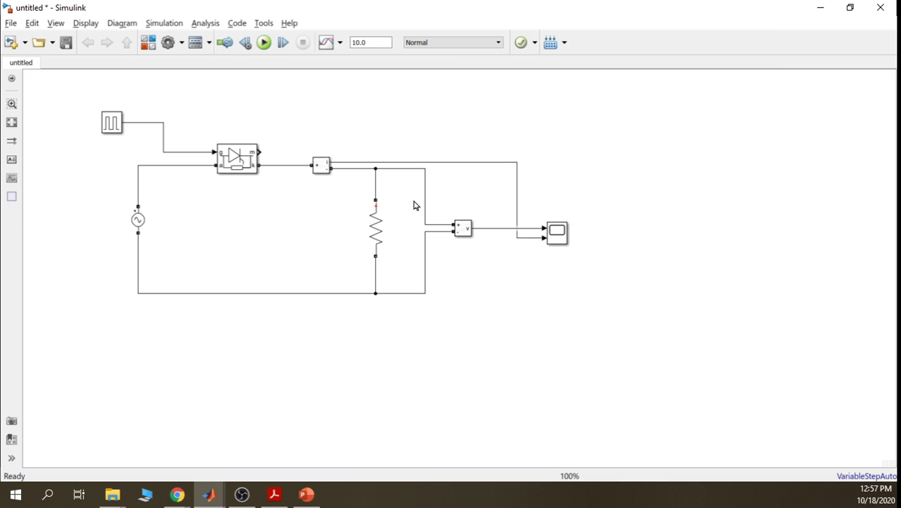
# Run the simulation, review the errors reported in the Diagnostic Viewer, and close the viewer
pyautogui.click(263, 43)
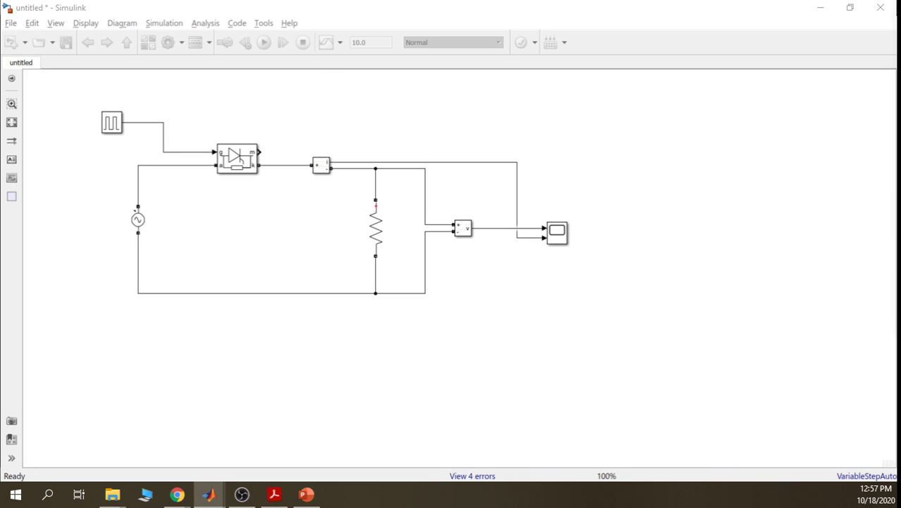
pyautogui.moveTo(640, 44); pyautogui.dragTo(593, 85)
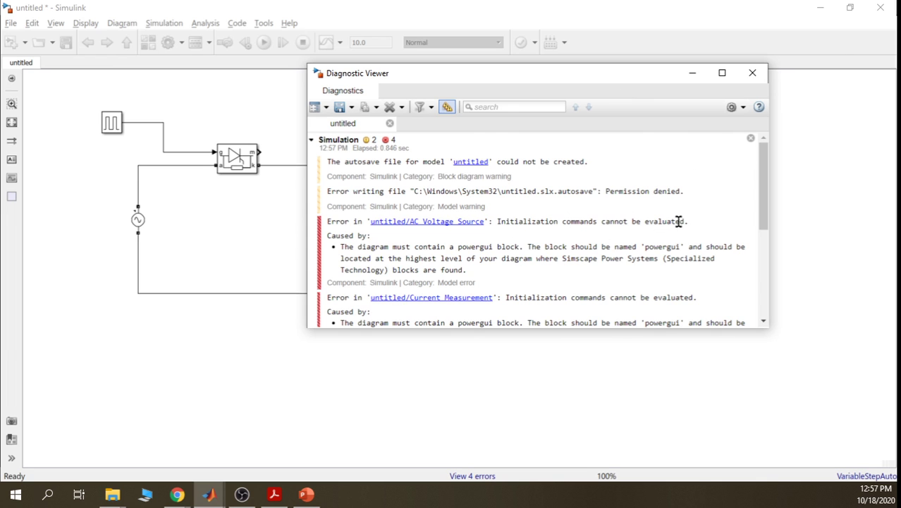
pyautogui.moveTo(678, 222); pyautogui.dragTo(363, 223)
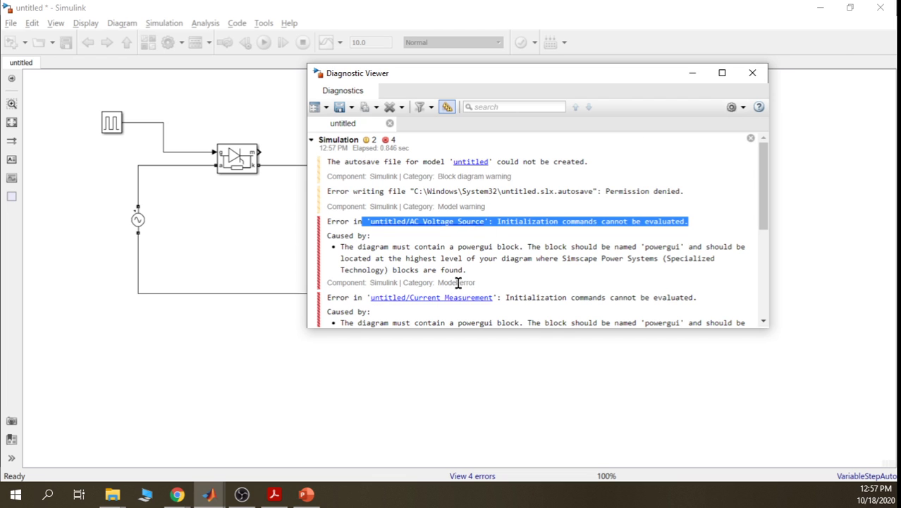
pyautogui.scroll(-5, 596, 302)
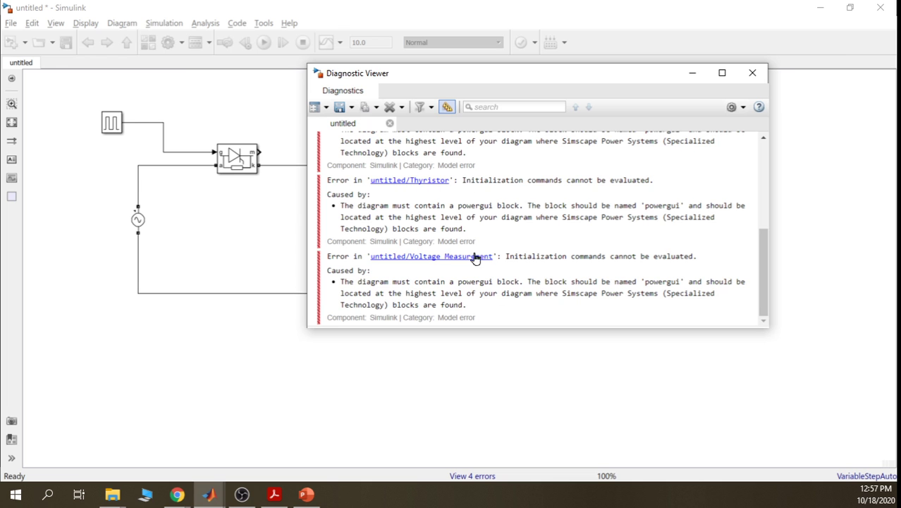
pyautogui.scroll(3, 466, 264)
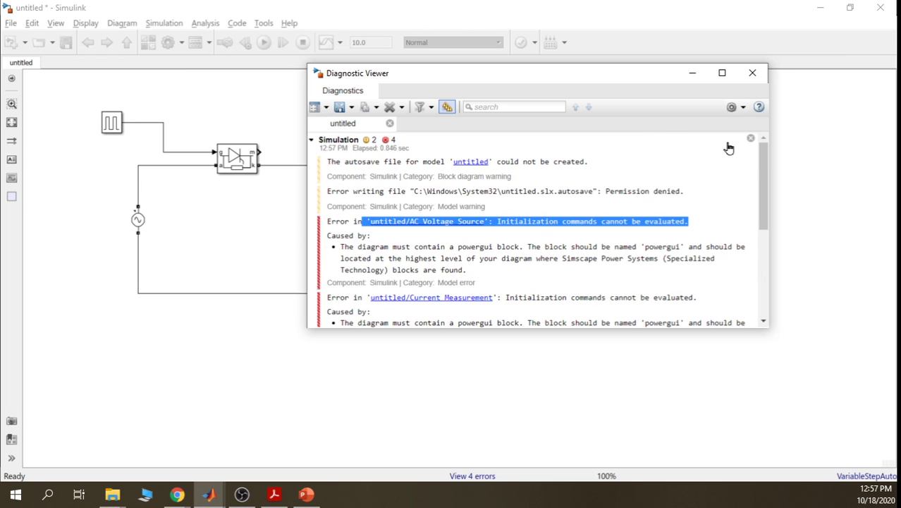
pyautogui.click(755, 75)
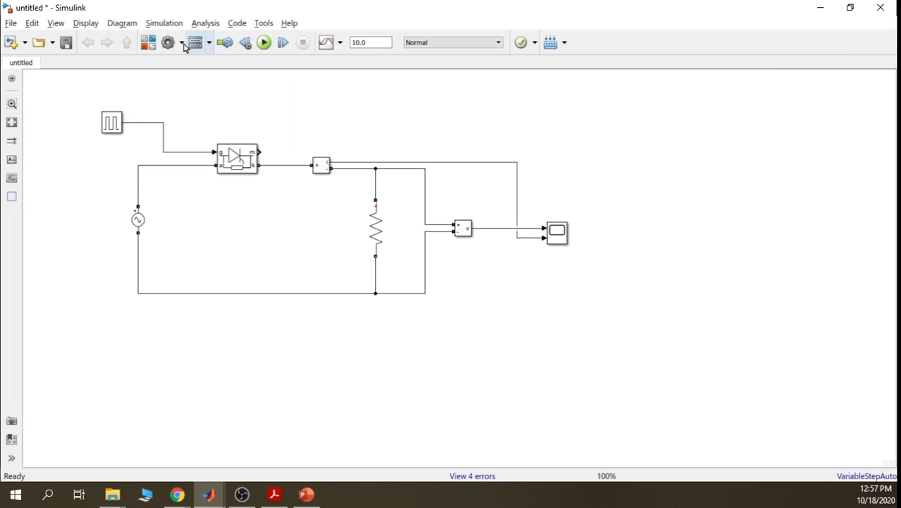
# Add a powergui block from Simscape Power Systems' Specialized Technology Fundamental Blocks library to the empty area above the scope
pyautogui.click(149, 43)
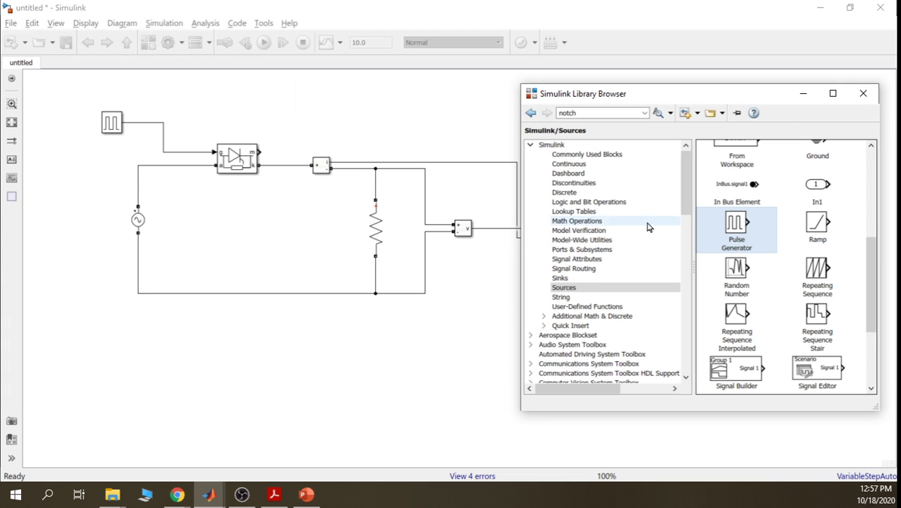
pyautogui.doubleClick(551, 144)
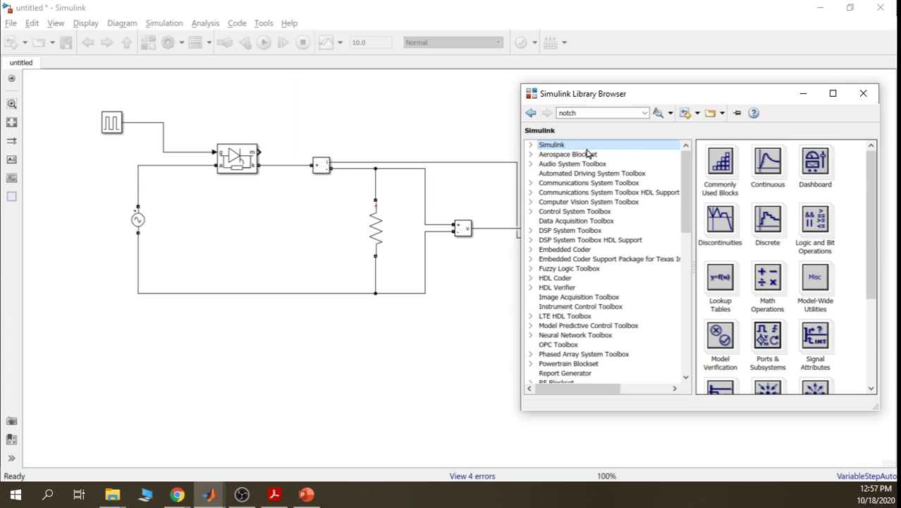
pyautogui.scroll(-3, 607, 337)
pyautogui.doubleClick(623, 336)
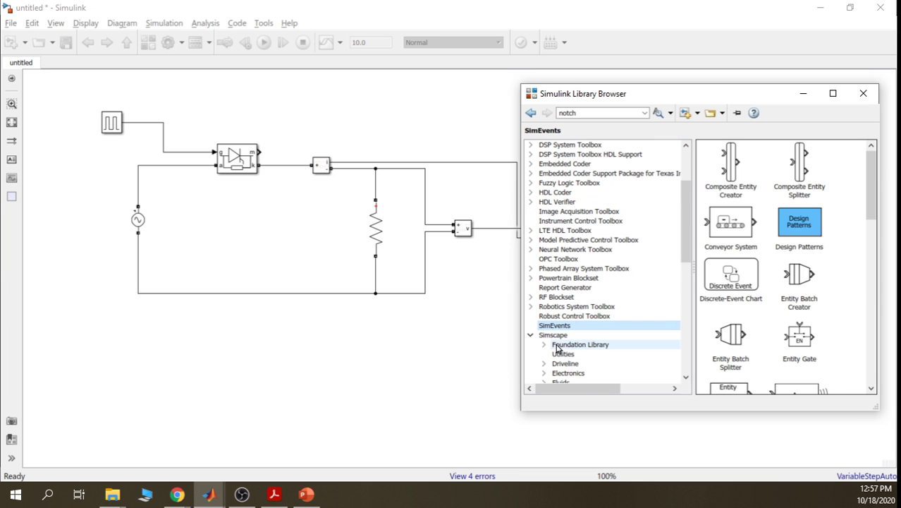
pyautogui.click(586, 334)
pyautogui.click(585, 345)
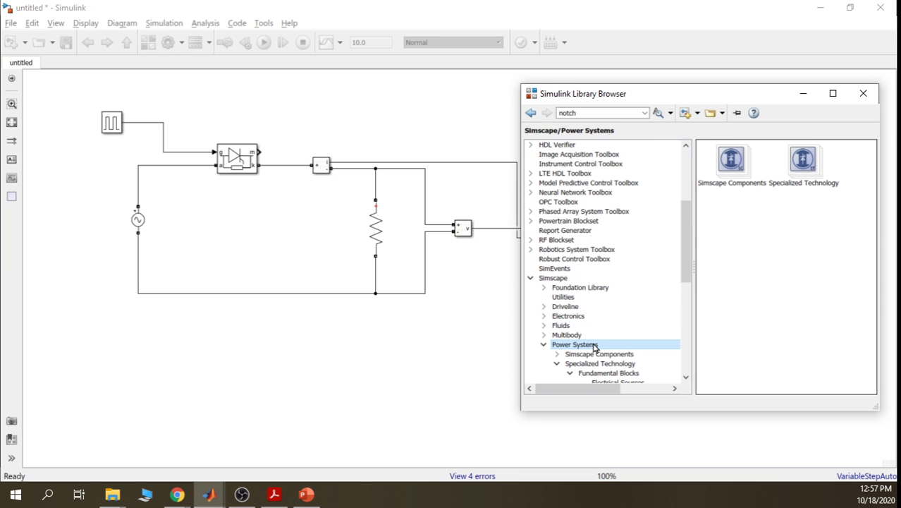
pyautogui.scroll(-2, 624, 347)
pyautogui.doubleClick(814, 168)
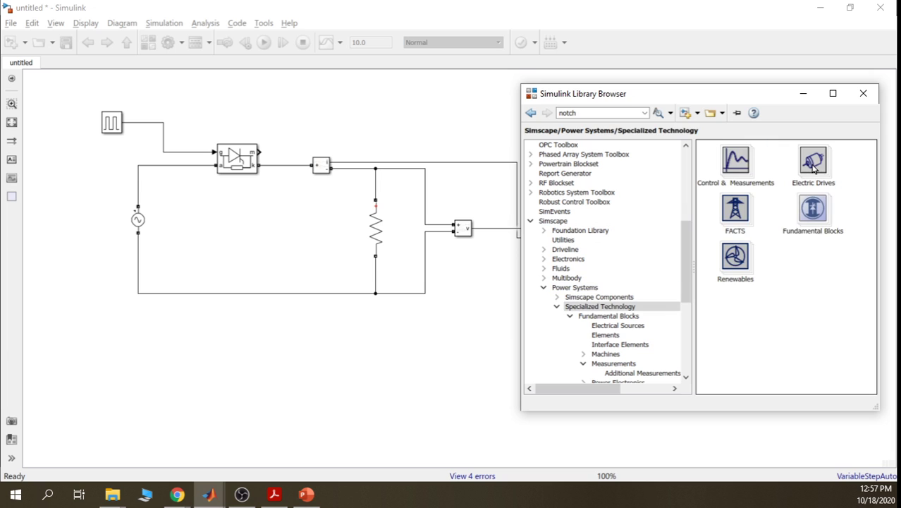
pyautogui.doubleClick(814, 214)
pyautogui.moveTo(741, 331); pyautogui.dragTo(620, 105)
pyautogui.click(630, 204)
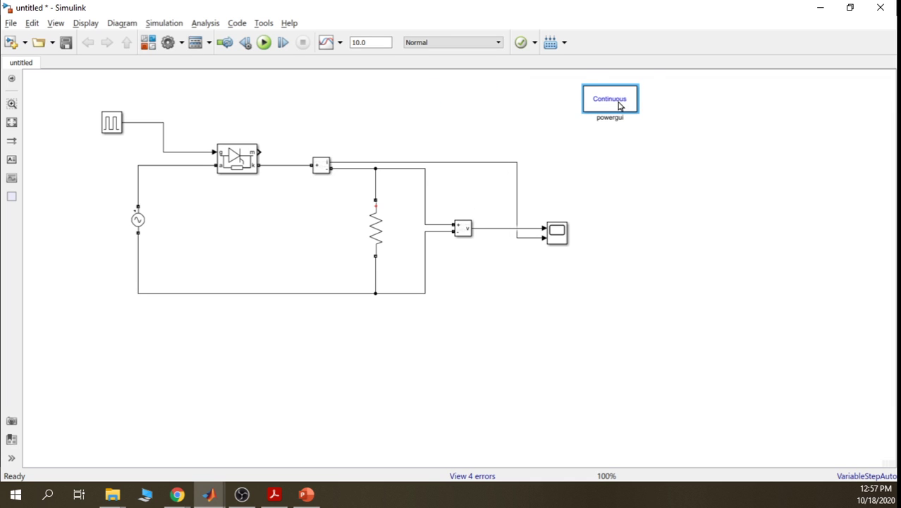
# Turn on the permanent block name display for the AC Voltage Source
pyautogui.click(141, 220)
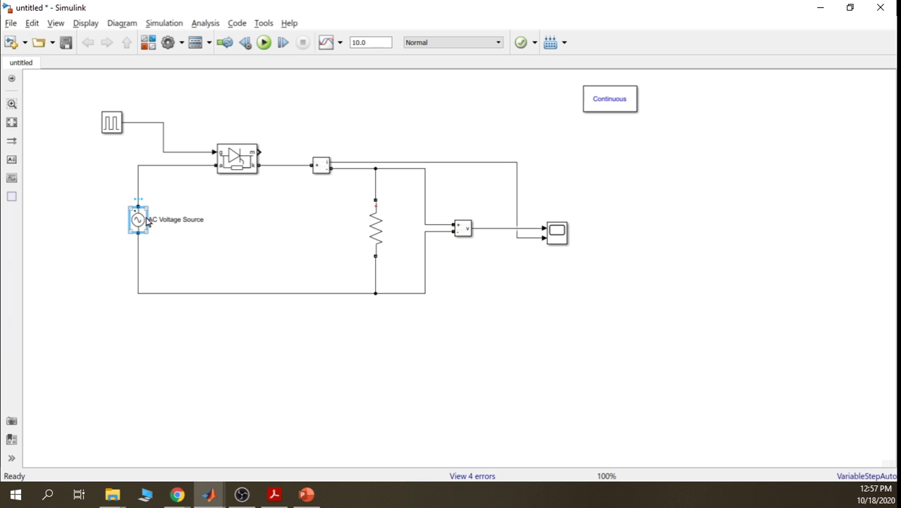
pyautogui.rightClick(147, 222)
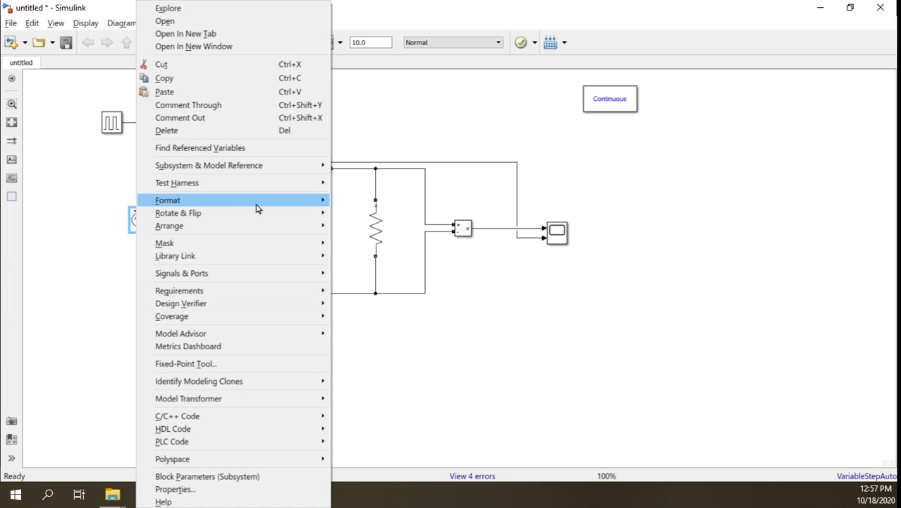
pyautogui.moveTo(258, 208)
pyautogui.moveTo(402, 263)
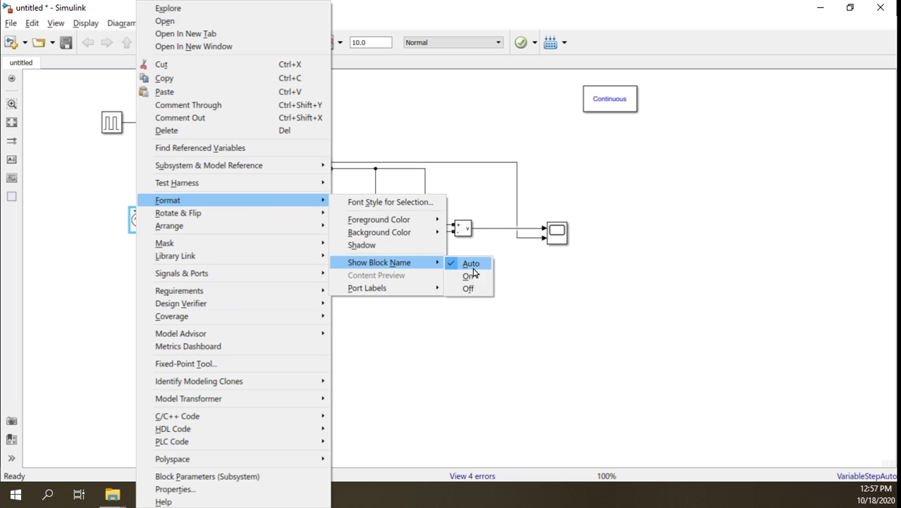
pyautogui.click(469, 276)
# Turn on the permanent block name display for the Thyristor
pyautogui.click(242, 174)
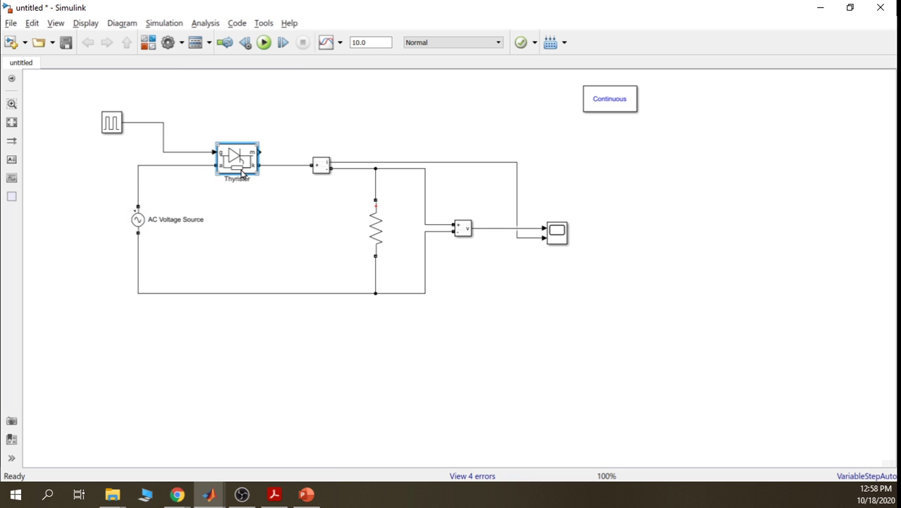
pyautogui.rightClick(241, 174)
pyautogui.moveTo(415, 273)
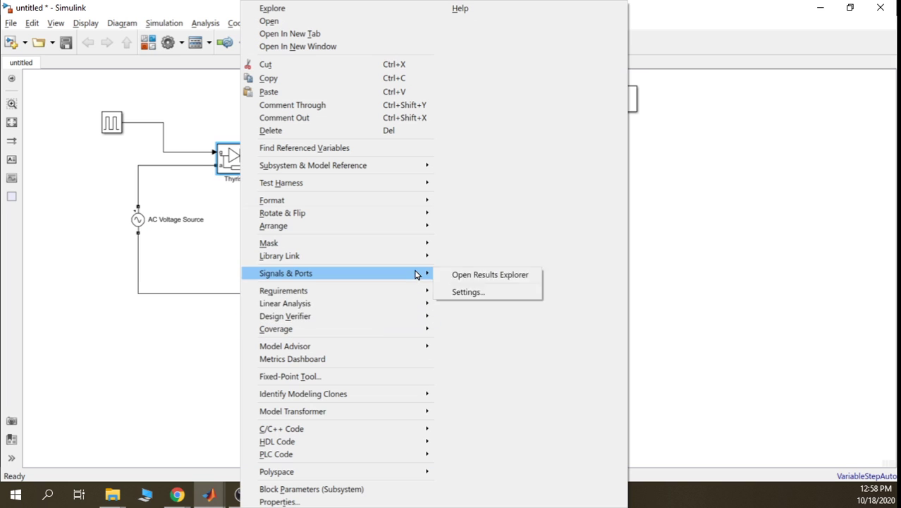
pyautogui.moveTo(419, 202)
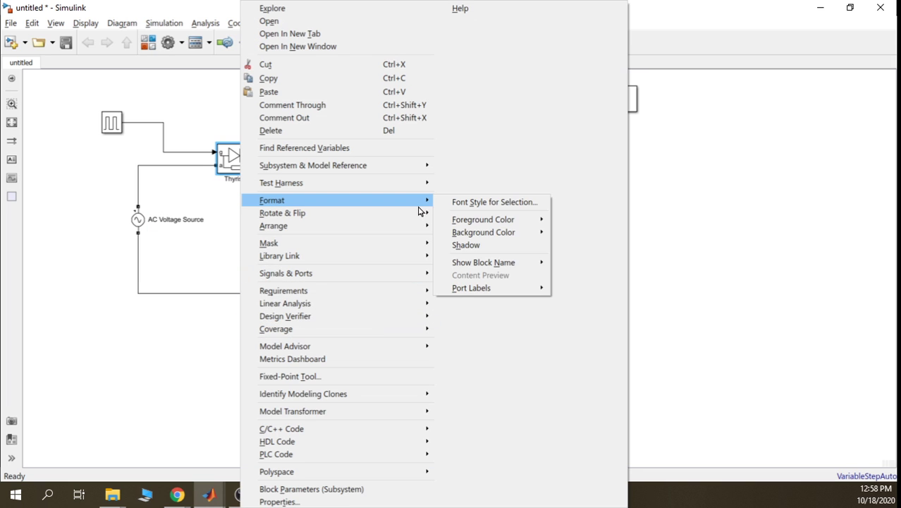
pyautogui.click(530, 266)
pyautogui.rightClick(239, 161)
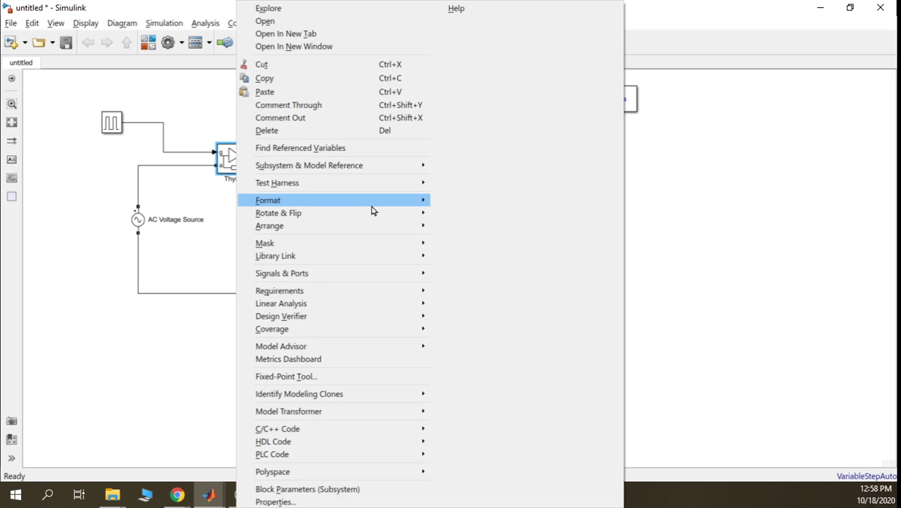
pyautogui.moveTo(381, 203)
pyautogui.moveTo(505, 262)
pyautogui.click(577, 278)
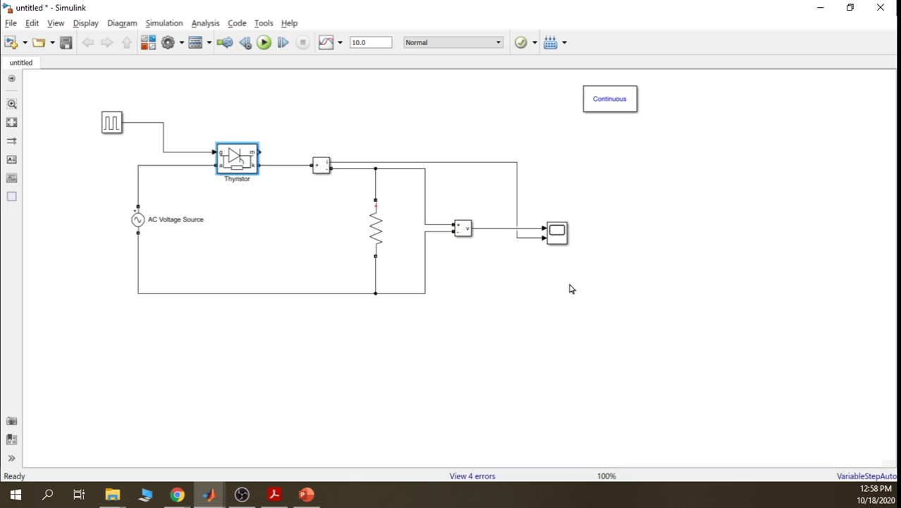
# Turn on the permanent block name display for the Series RLC Branch load
pyautogui.click(375, 227)
pyautogui.rightClick(377, 227)
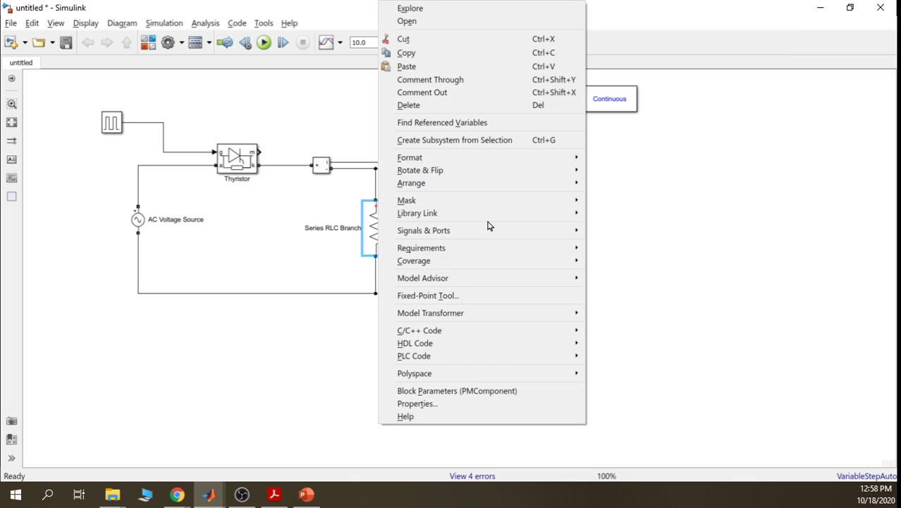
pyautogui.moveTo(577, 158)
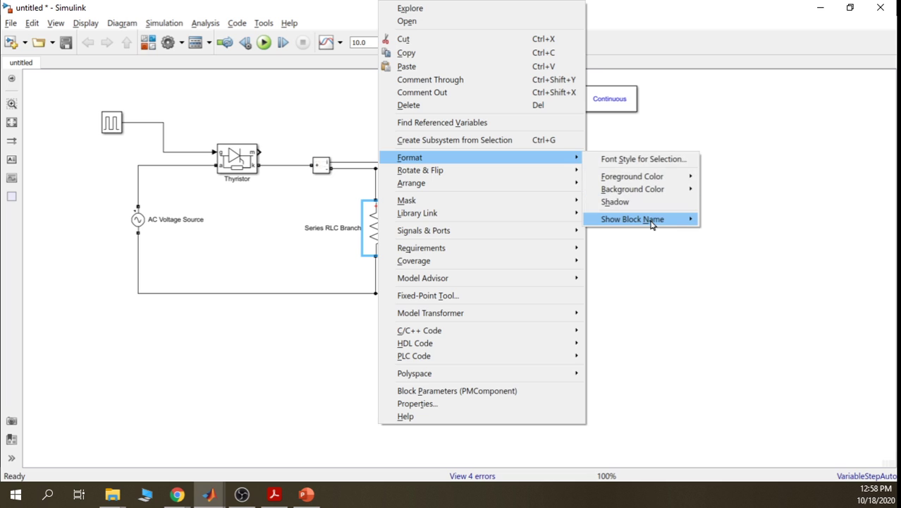
pyautogui.moveTo(651, 223)
pyautogui.click(718, 234)
pyautogui.click(678, 315)
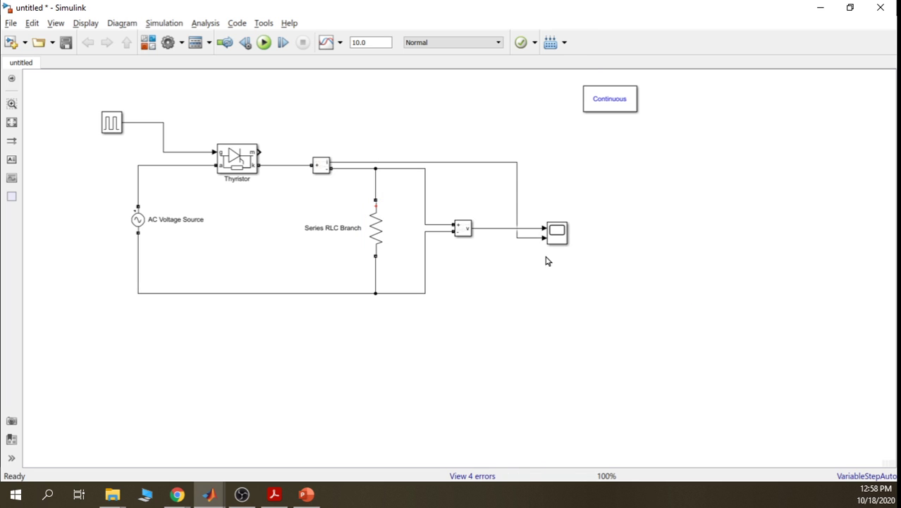
# Turn on the permanent block name display for the Voltage Measurement block
pyautogui.moveTo(544, 238); pyautogui.dragTo(555, 239)
pyautogui.click(463, 229)
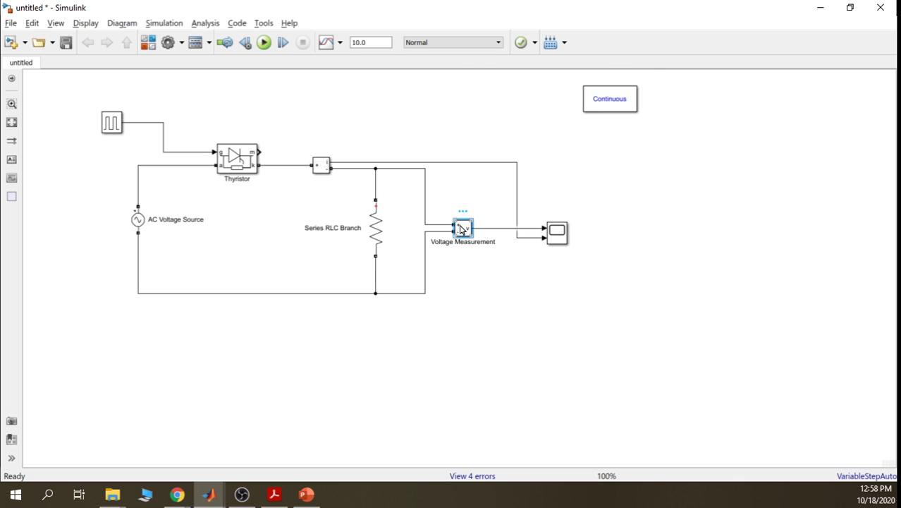
pyautogui.rightClick(463, 229)
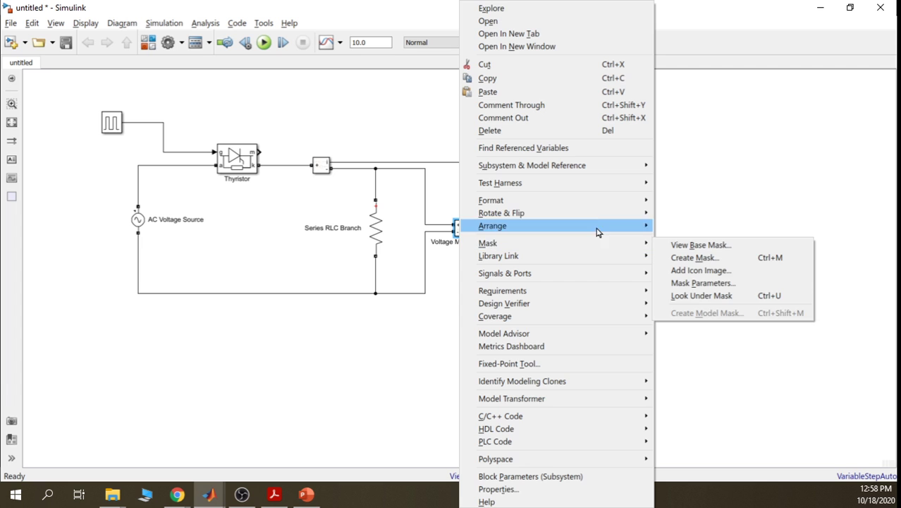
pyautogui.moveTo(617, 206)
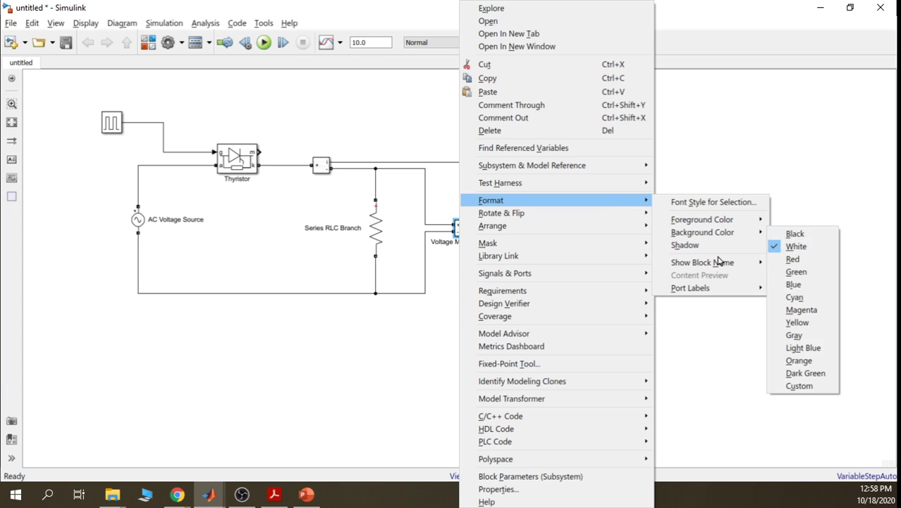
pyautogui.moveTo(751, 263)
pyautogui.click(791, 277)
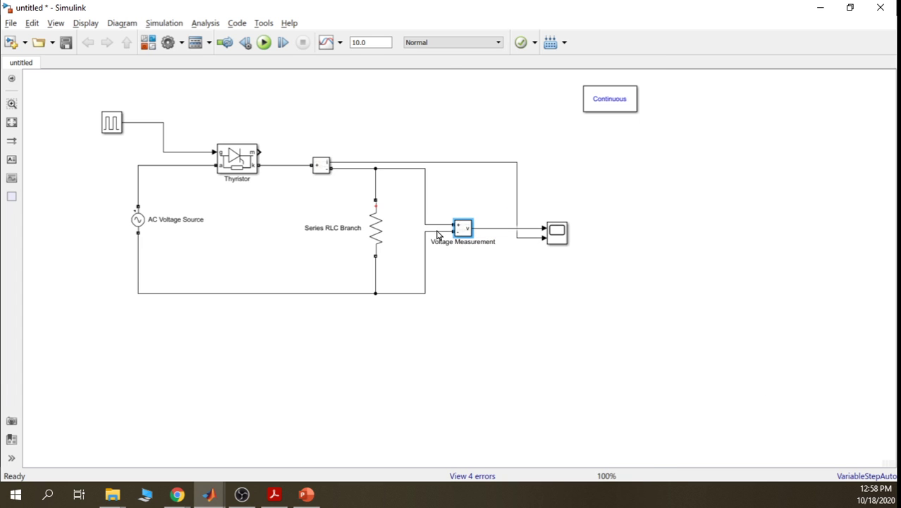
# Turn on the permanent block name display for the Current Measurement block and clear the selection
pyautogui.click(321, 171)
pyautogui.rightClick(321, 171)
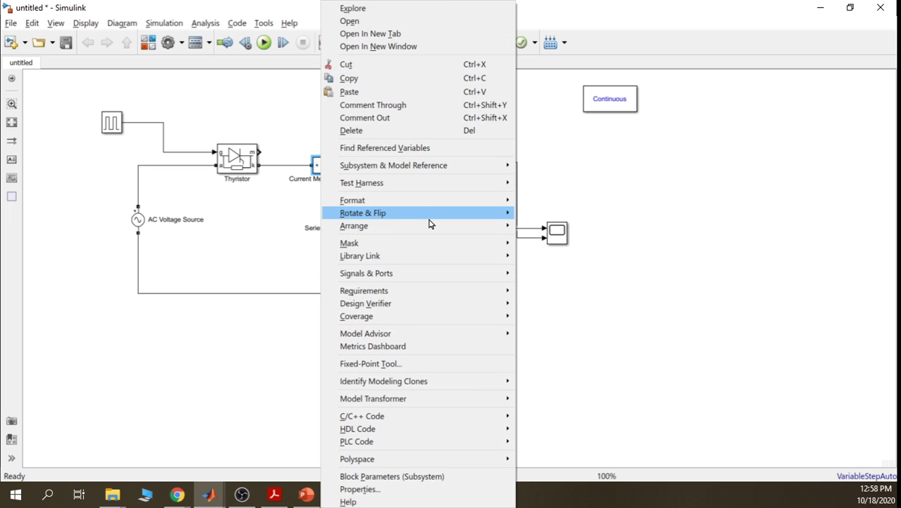
pyautogui.moveTo(458, 202)
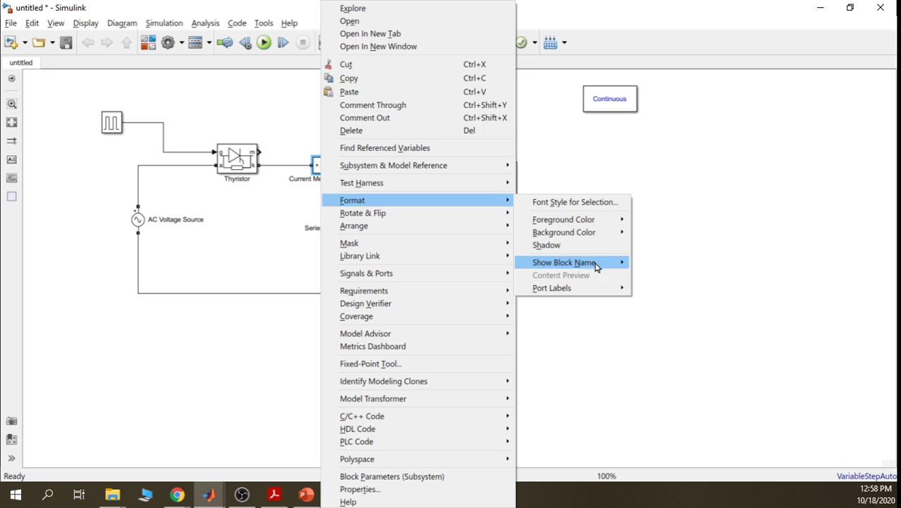
pyautogui.moveTo(585, 262)
pyautogui.click(654, 277)
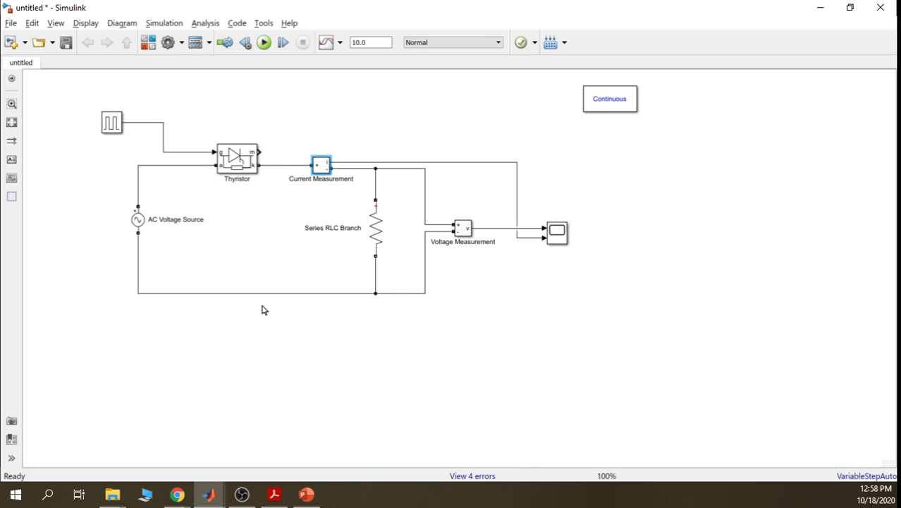
pyautogui.click(264, 333)
# Set the simulation stop time to 0.050 and run the simulation
pyautogui.doubleClick(372, 41)
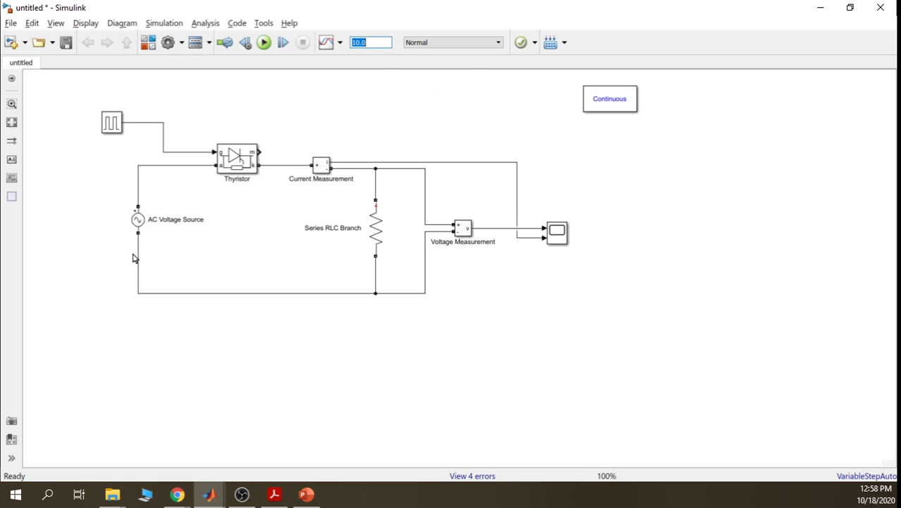
pyautogui.click(138, 222)
pyautogui.click(170, 227)
pyautogui.click(368, 42)
pyautogui.moveTo(378, 42); pyautogui.dragTo(351, 42)
pyautogui.write('50')
pyautogui.write('0.')
pyautogui.click(264, 43)
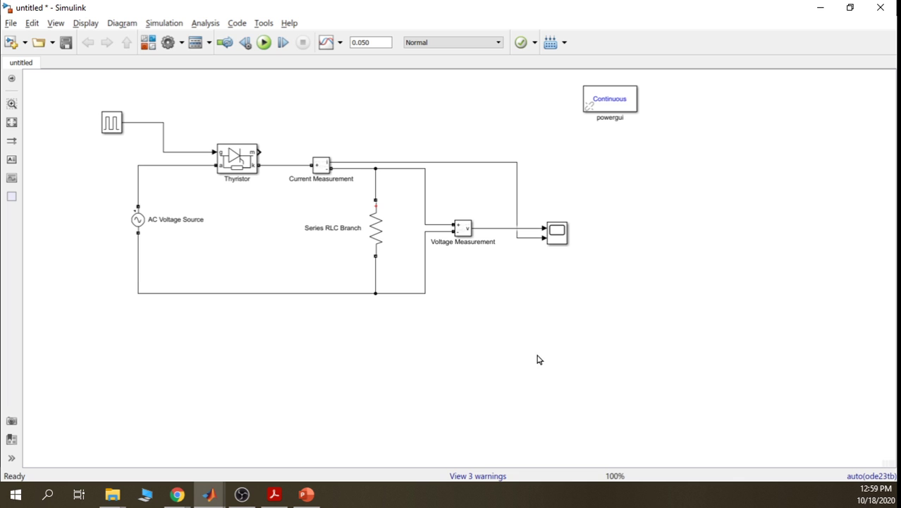
# Review the simulation warnings in the Diagnostic Viewer, including the autosave file message, and close the viewer
pyautogui.click(556, 236)
pyautogui.click(46, 63)
pyautogui.click(476, 477)
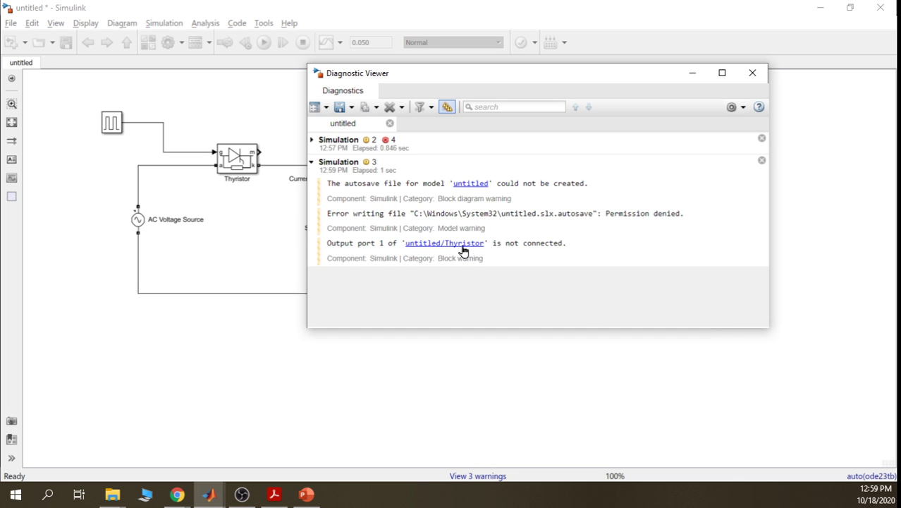
pyautogui.moveTo(407, 183); pyautogui.dragTo(596, 183)
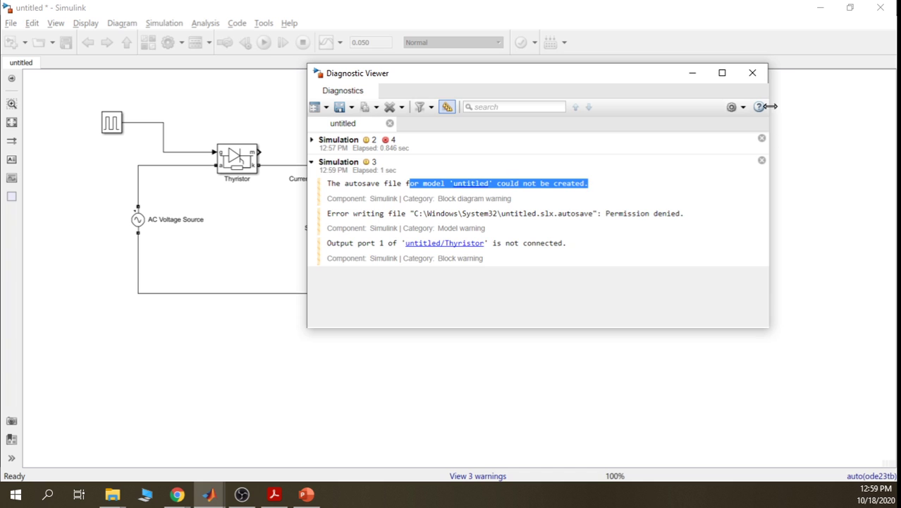
pyautogui.click(753, 73)
# Start saving the model under a new name and browse to the Desktop folder EP1 - CLASE 1 > PRÁCTICA 1
pyautogui.click(10, 22)
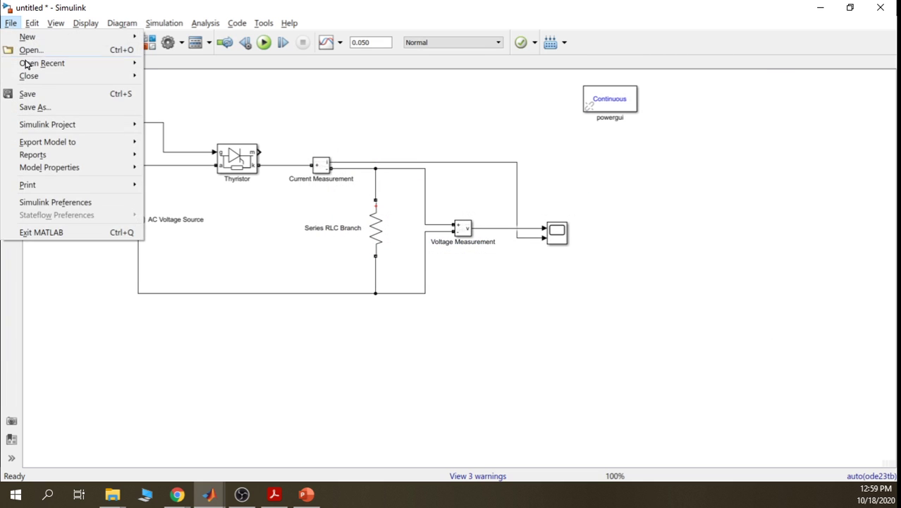
pyautogui.click(69, 107)
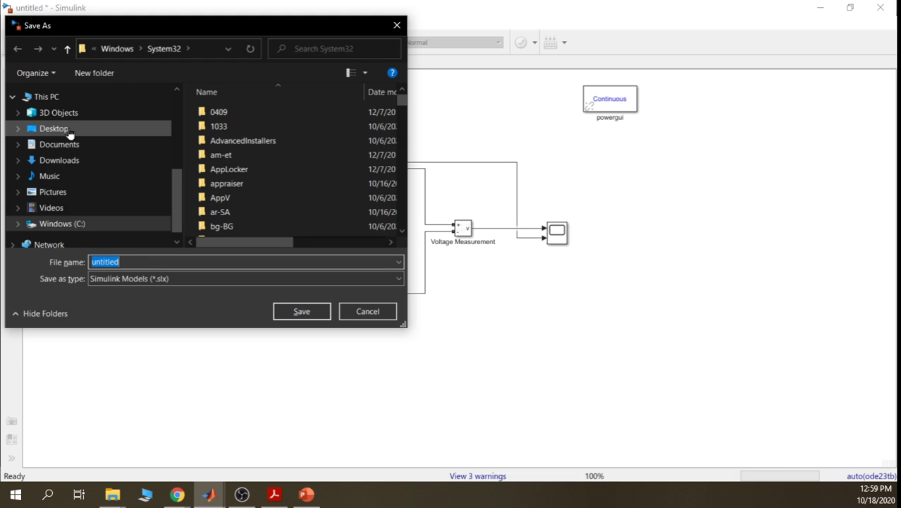
pyautogui.click(55, 128)
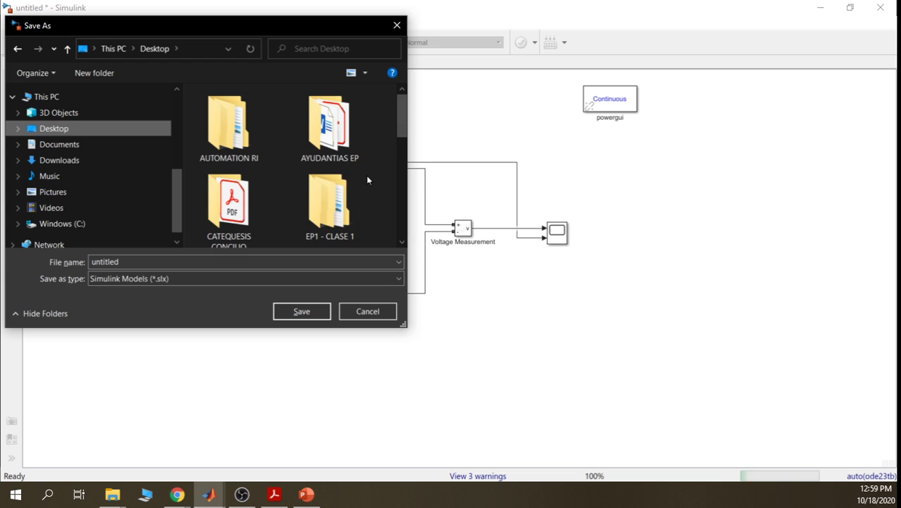
pyautogui.doubleClick(347, 196)
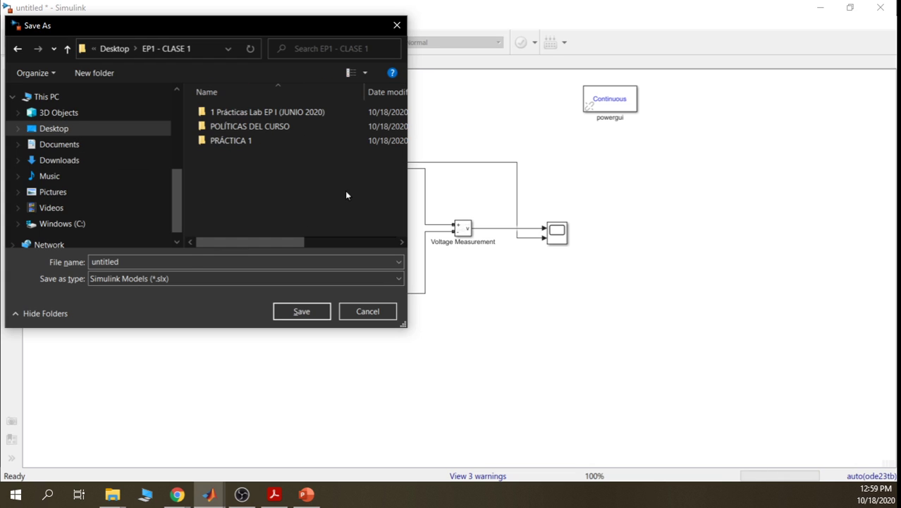
pyautogui.doubleClick(245, 142)
# Name the model file Rectificador_monofasico_media_onda and save it as a Simulink model
pyautogui.click(194, 258)
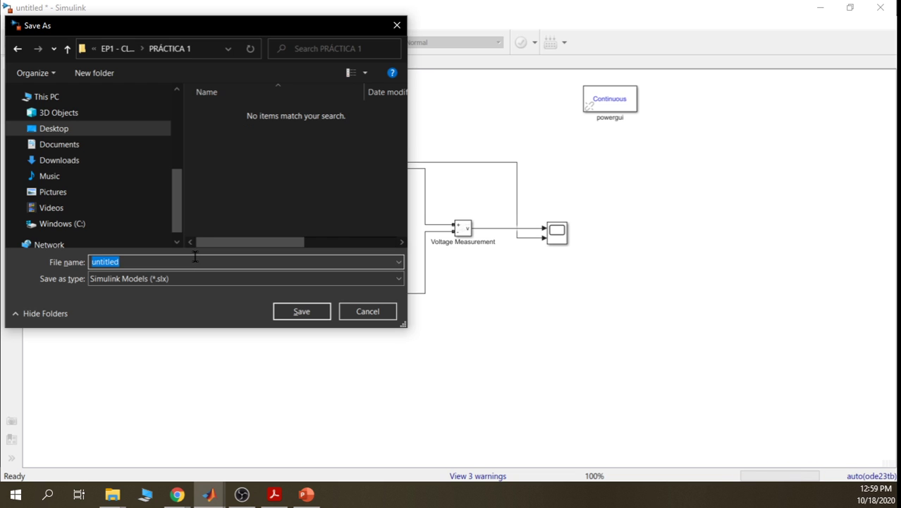
pyautogui.write('S')
pyautogui.press('BackSpace')
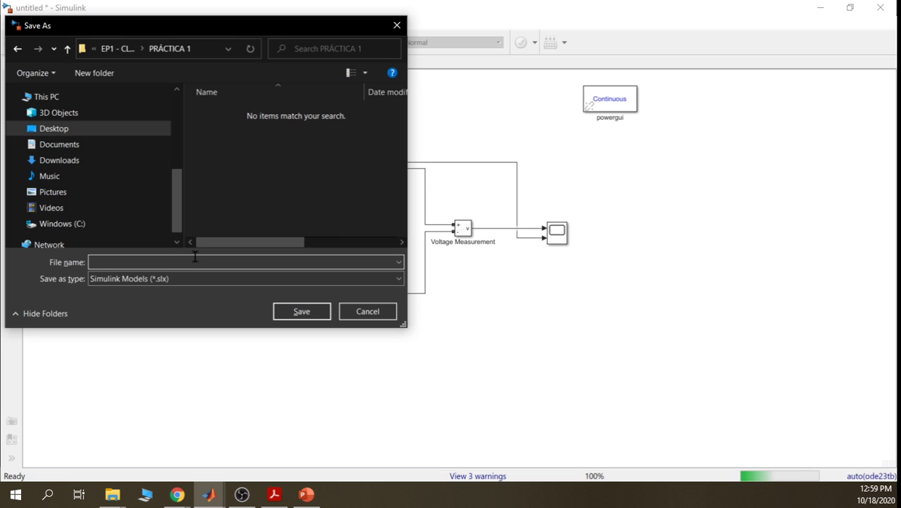
pyautogui.write('Rectificad')
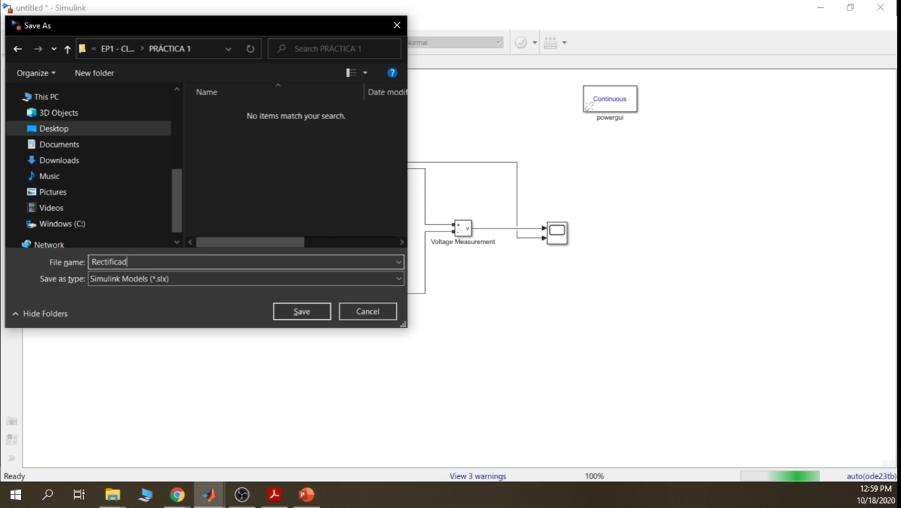
pyautogui.write('or mo')
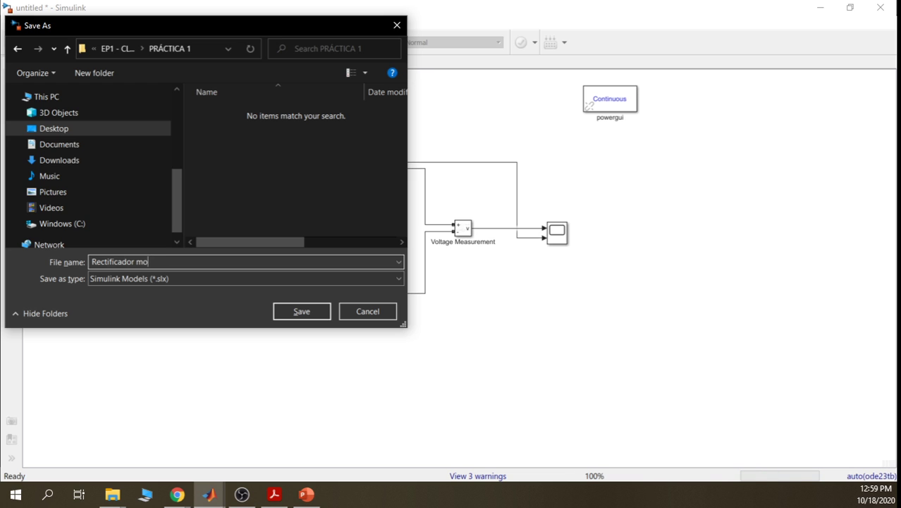
pyautogui.press('BackSpace')
pyautogui.press('BackSpace')
pyautogui.press('BackSpace')
pyautogui.write('_monofasico_media_onda')
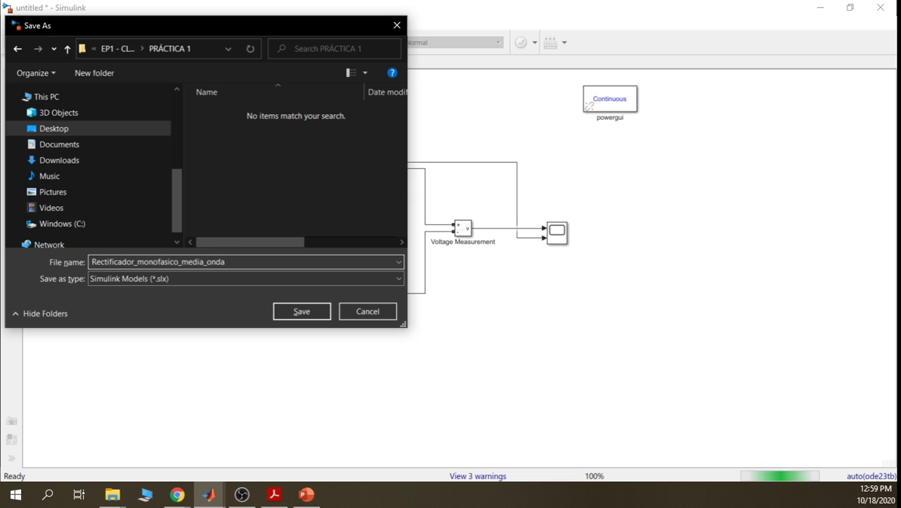
pyautogui.click(288, 313)
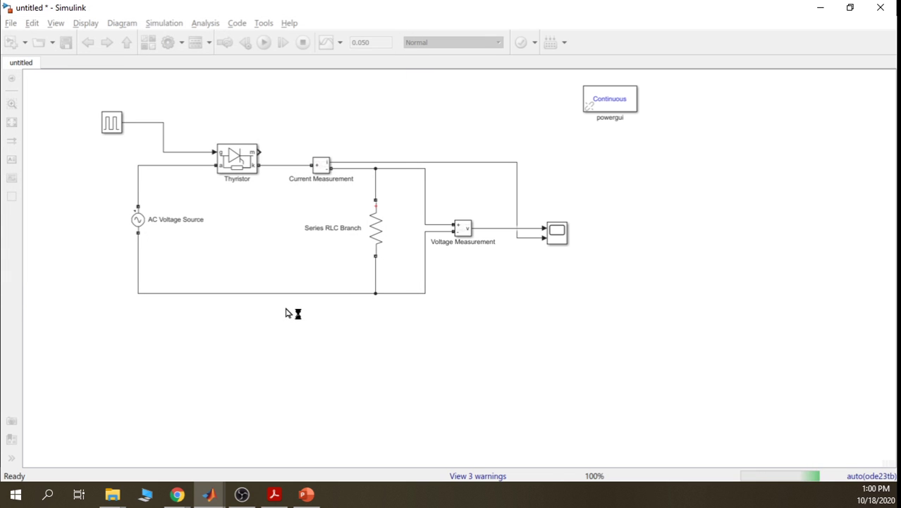
pyautogui.click(66, 42)
# Run the simulation and view the load voltage and current waveforms in a maximized Scope window
pyautogui.click(263, 43)
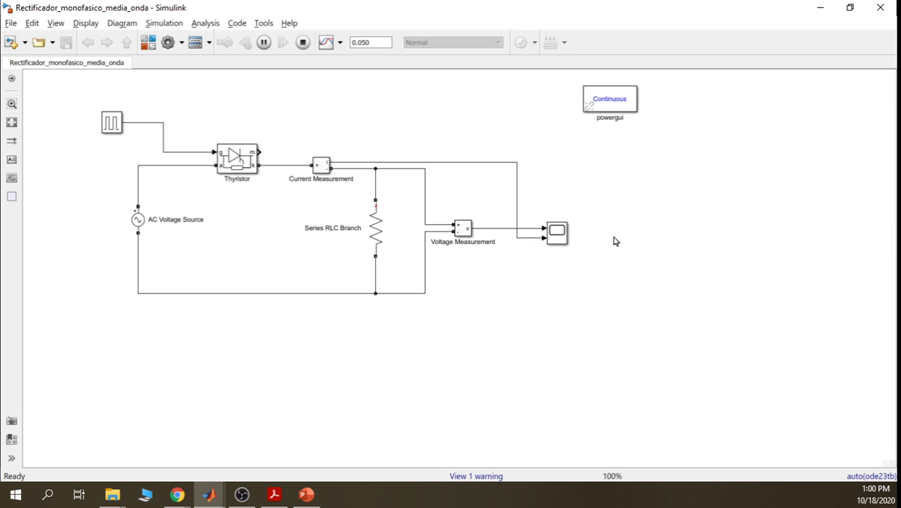
pyautogui.doubleClick(557, 232)
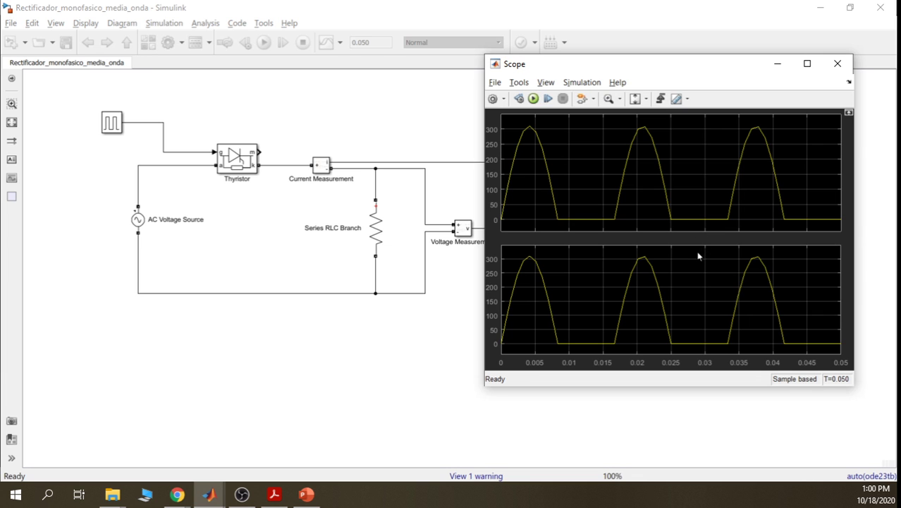
pyautogui.click(808, 63)
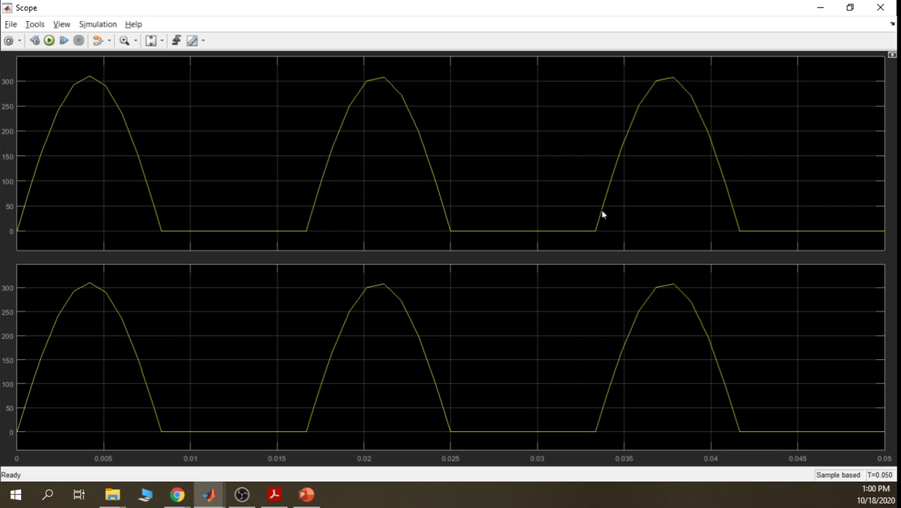
# Set the Scope's sample time to 0.0001 in its configuration properties and apply the change
pyautogui.click(11, 24)
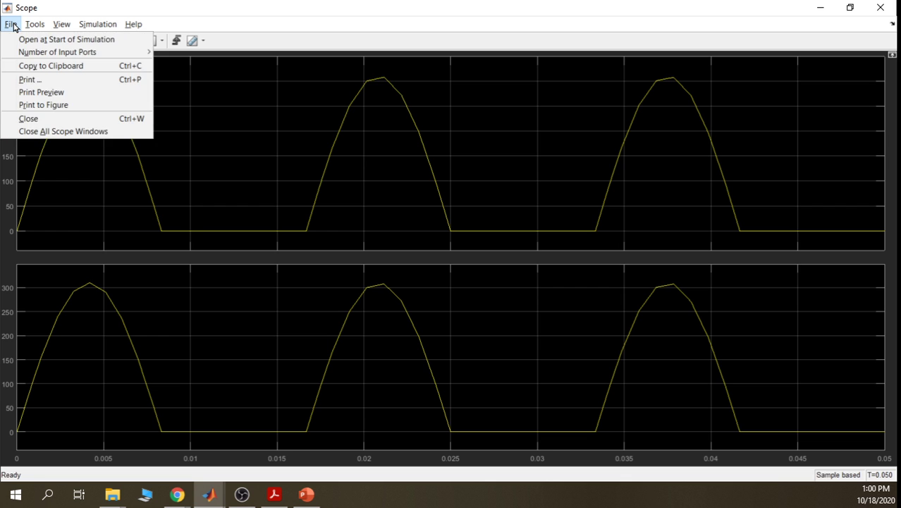
pyautogui.click(11, 24)
pyautogui.click(9, 41)
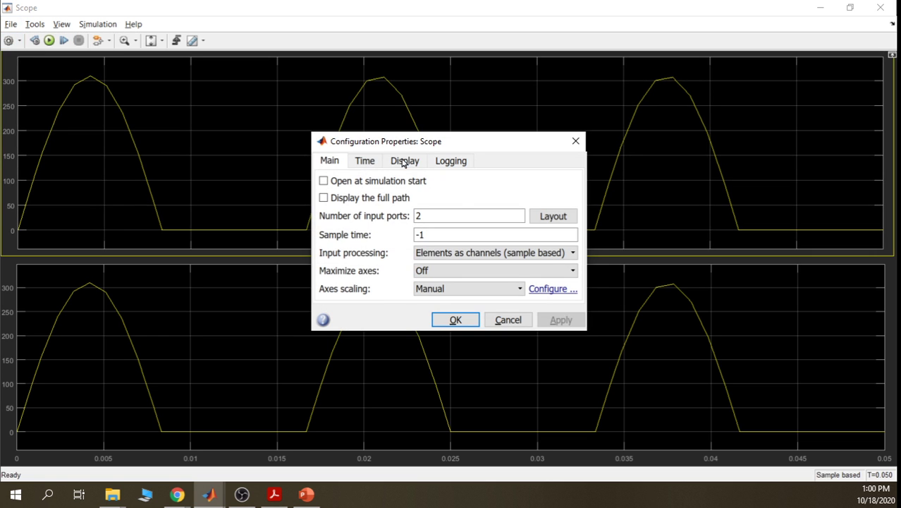
pyautogui.click(483, 234)
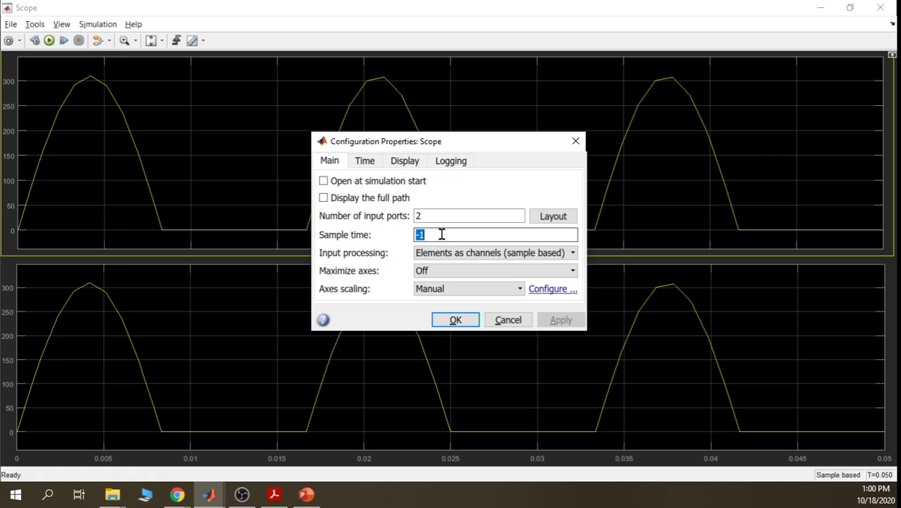
pyautogui.write('0.')
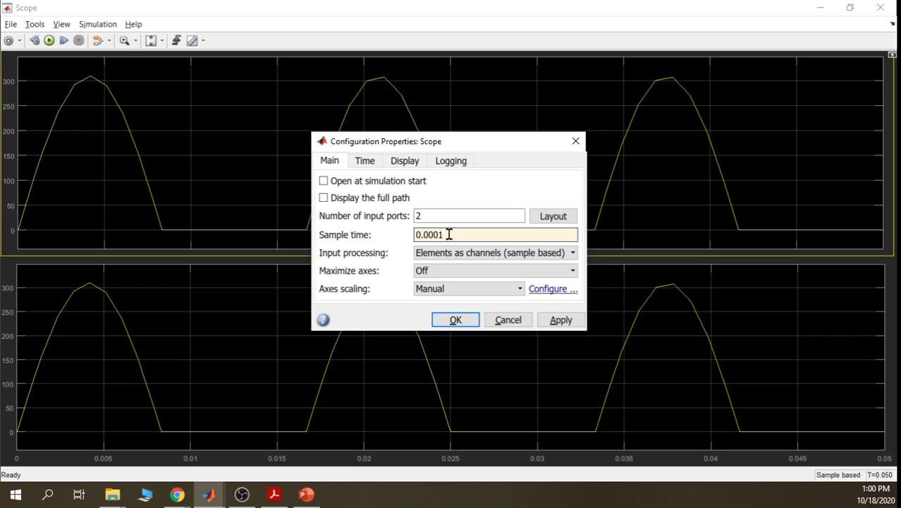
pyautogui.write('001')
pyautogui.click(565, 321)
pyautogui.click(455, 321)
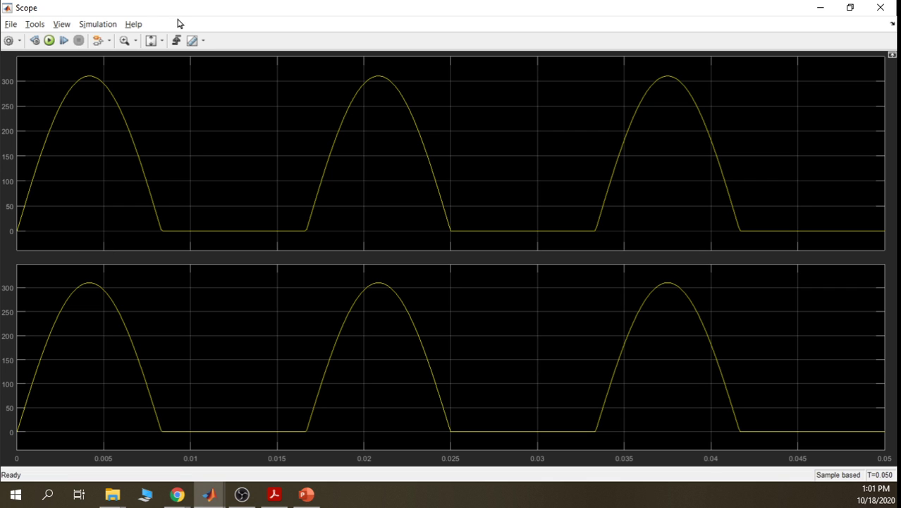
# Enable the Scope's cursor measurements and place cursor 1 on the first peak of the load voltage waveform
pyautogui.click(192, 42)
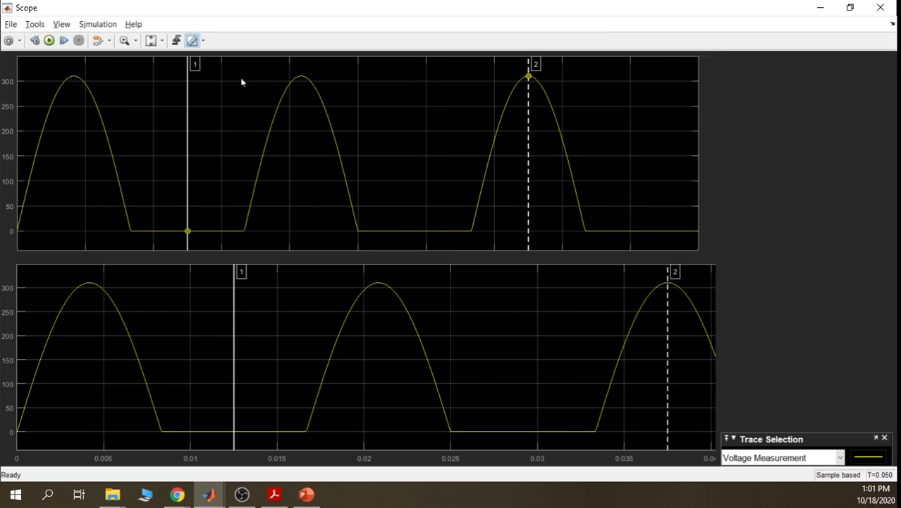
pyautogui.moveTo(188, 94); pyautogui.dragTo(73, 75)
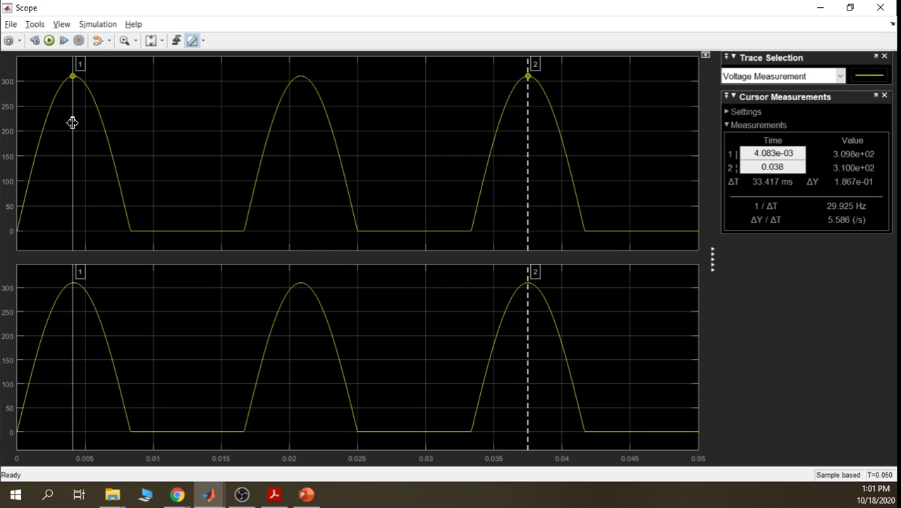
pyautogui.moveTo(73, 123); pyautogui.dragTo(74, 120)
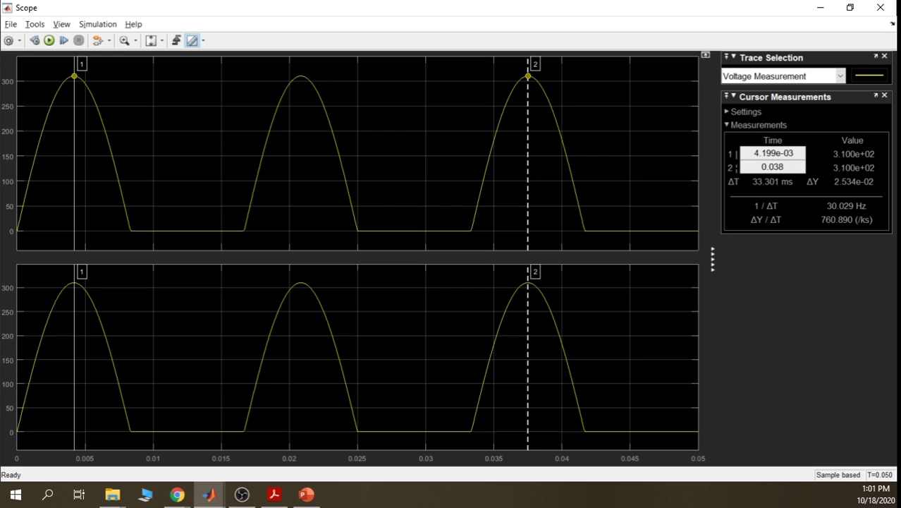
# Switch to Chrome and calculate 220*sqrt(2) with a Google search, highlighting the result
pyautogui.click(177, 493)
pyautogui.click(234, 459)
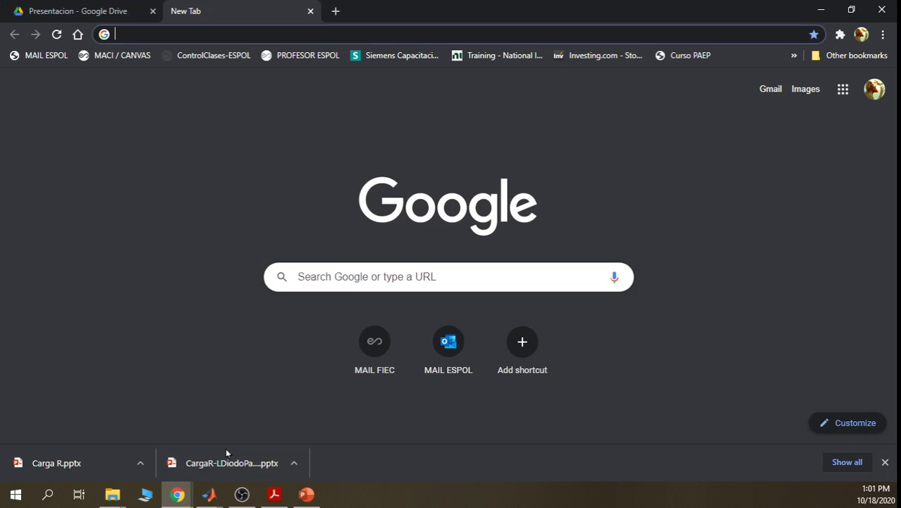
pyautogui.click(223, 35)
pyautogui.write('2')
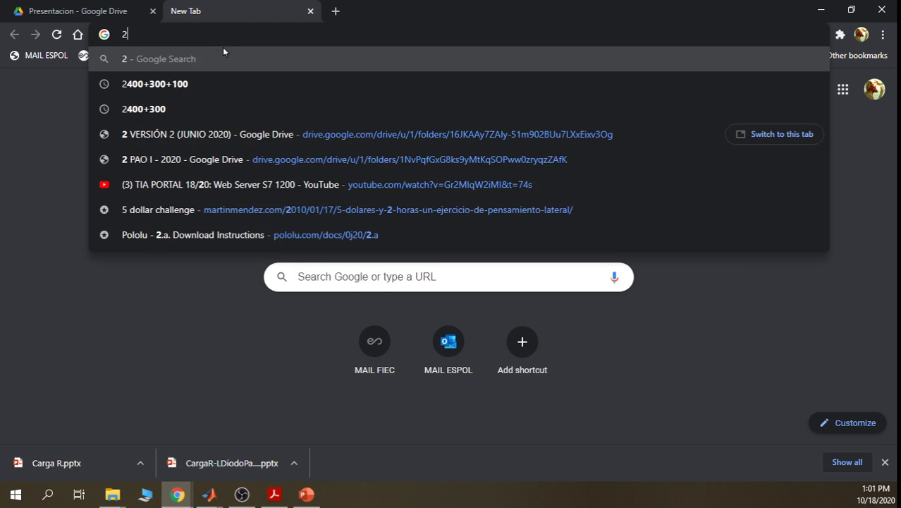
pyautogui.write('20v')
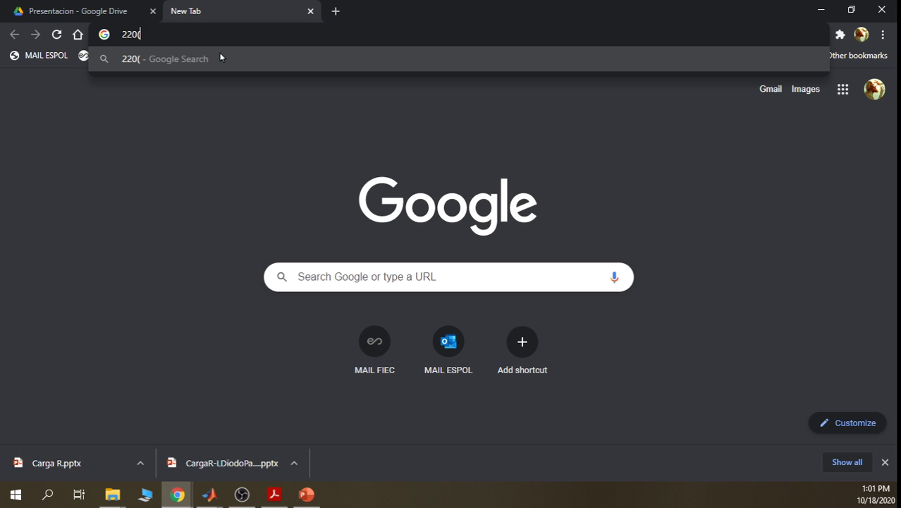
pyautogui.press('BackSpace')
pyautogui.write('*sqrt*2')
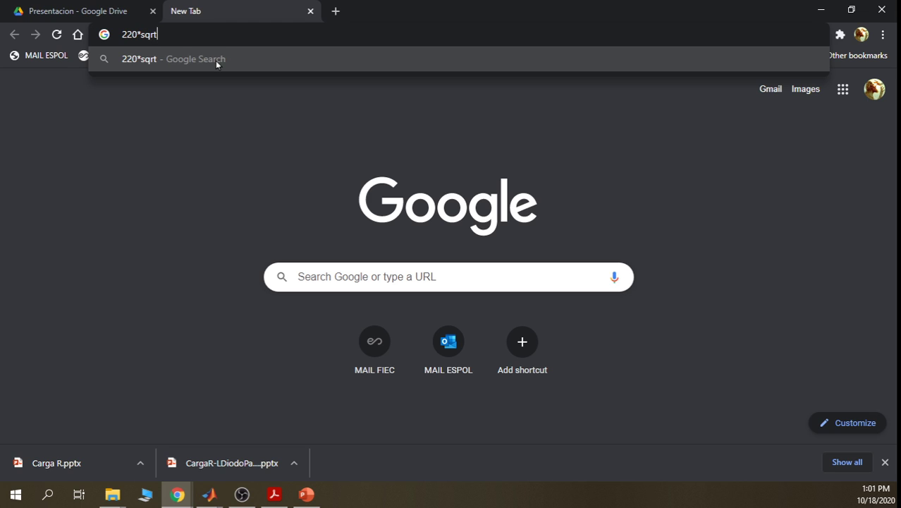
pyautogui.press('BackSpace')
pyautogui.press('BackSpace')
pyautogui.write('(2(')
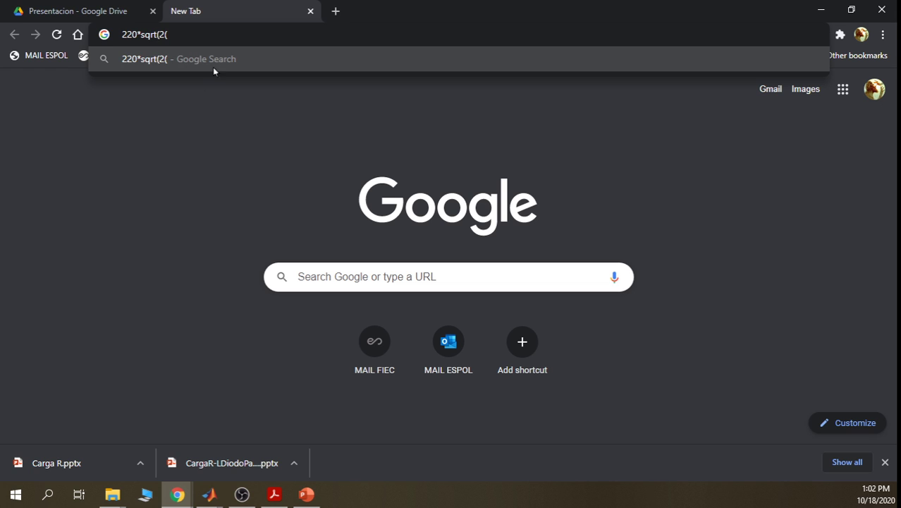
pyautogui.press('BackSpace')
pyautogui.write(')')
pyautogui.press('Return')
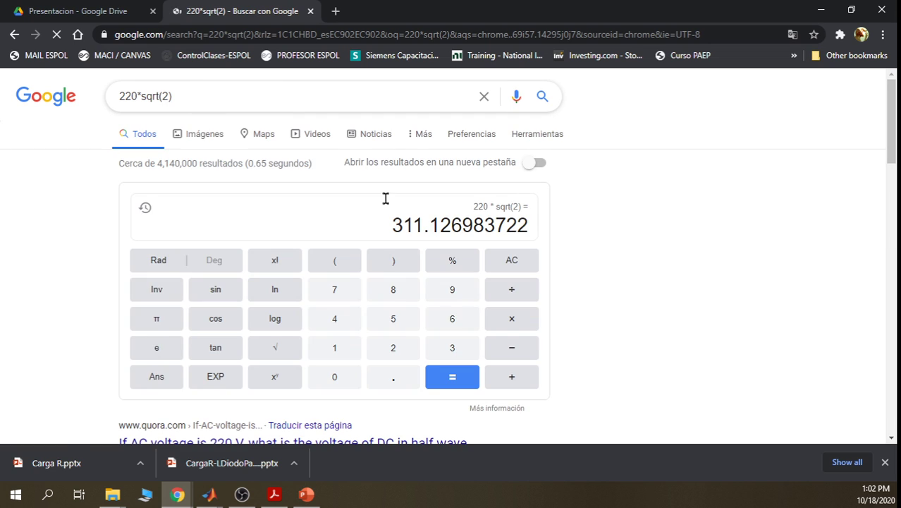
pyautogui.moveTo(392, 226); pyautogui.dragTo(531, 253)
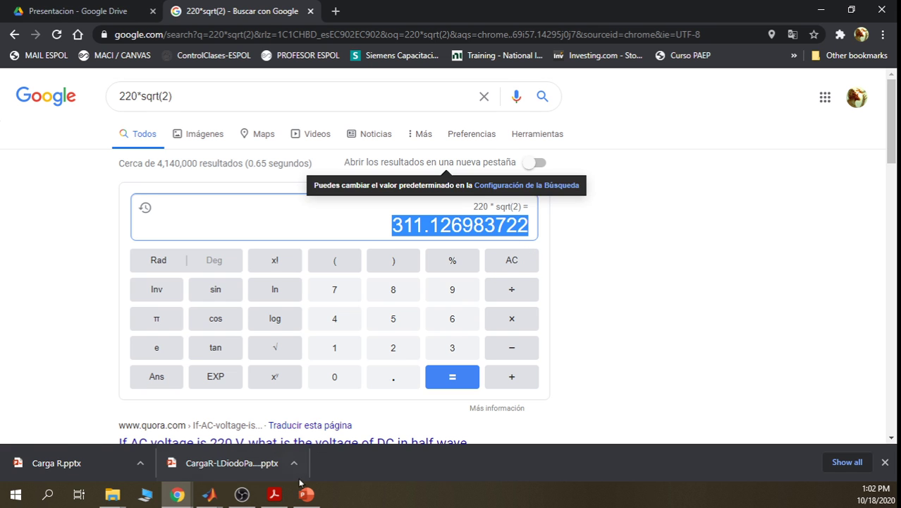
# Return to the Scope and fine-tune cursor 1 on the first voltage peak to compare it with the calculated amplitude
pyautogui.moveTo(221, 500)
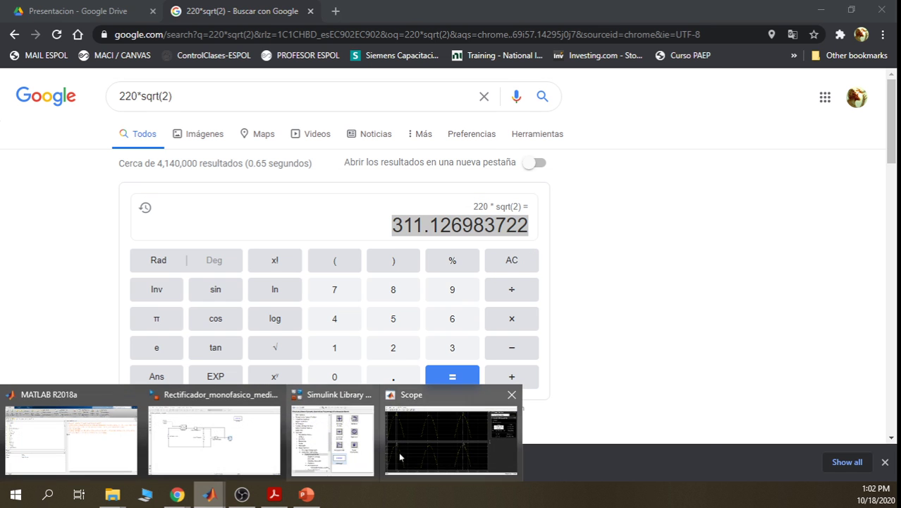
pyautogui.click(424, 441)
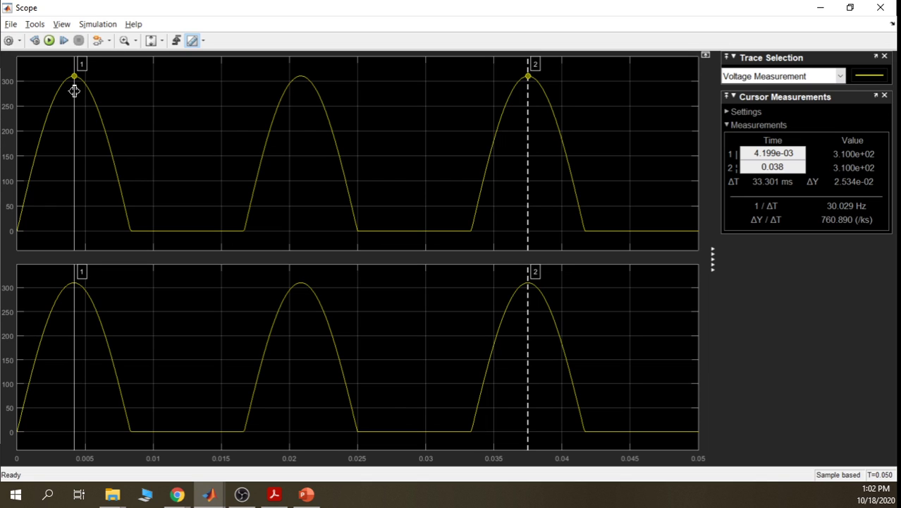
pyautogui.moveTo(74, 91); pyautogui.dragTo(76, 90)
# Return to the Simulink model and check the AC Voltage Source's peak amplitude setting
pyautogui.click(820, 7)
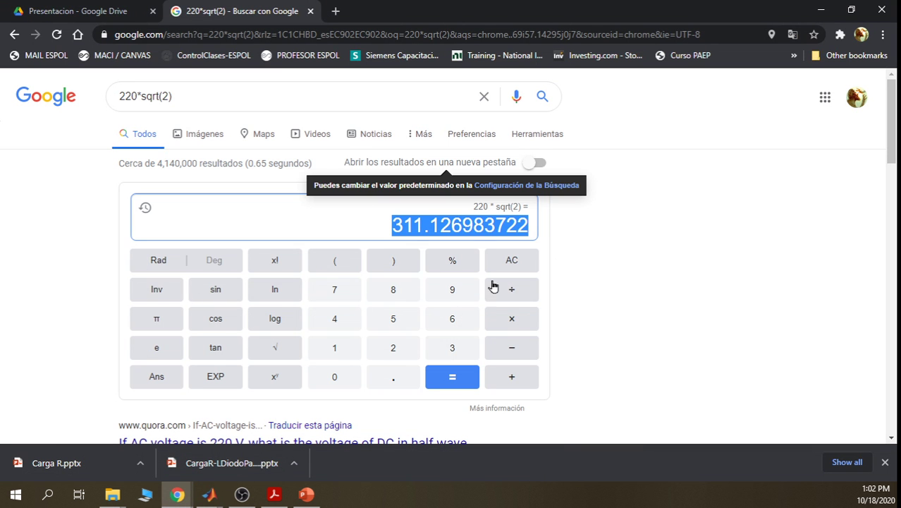
pyautogui.click(820, 10)
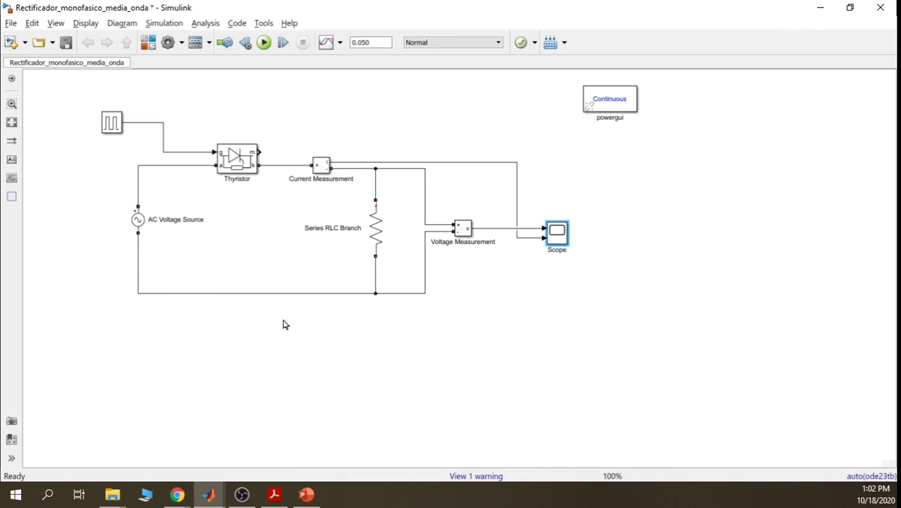
pyautogui.doubleClick(138, 219)
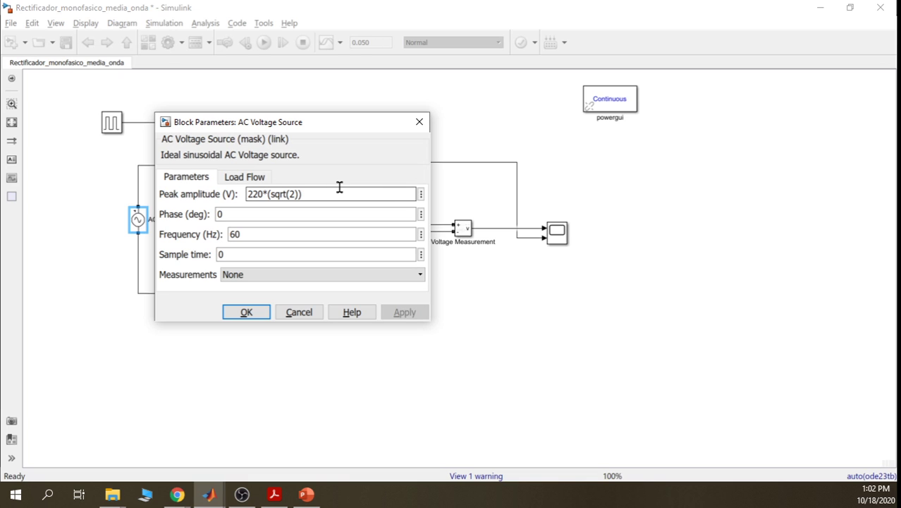
pyautogui.press('Return')
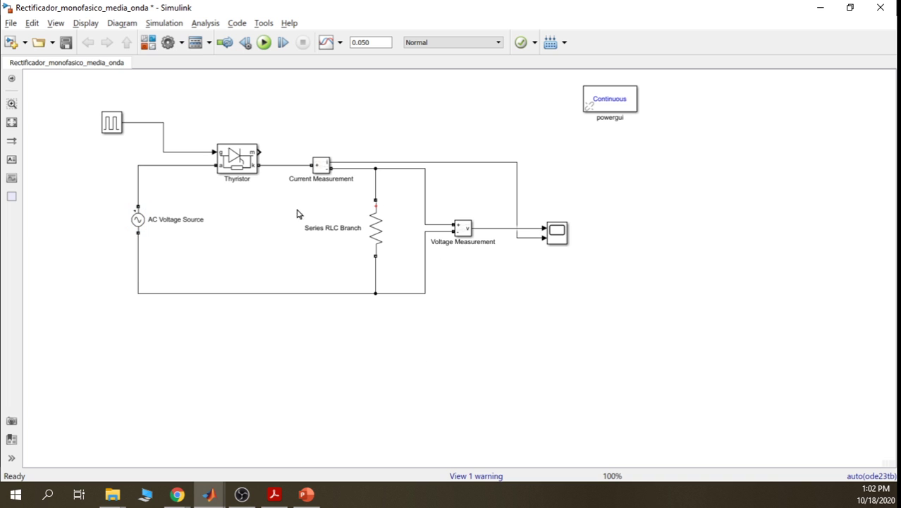
# Reopen the Scope, readjust cursor 1 on the first voltage peak, and inspect the load voltage and current waveforms
pyautogui.doubleClick(553, 230)
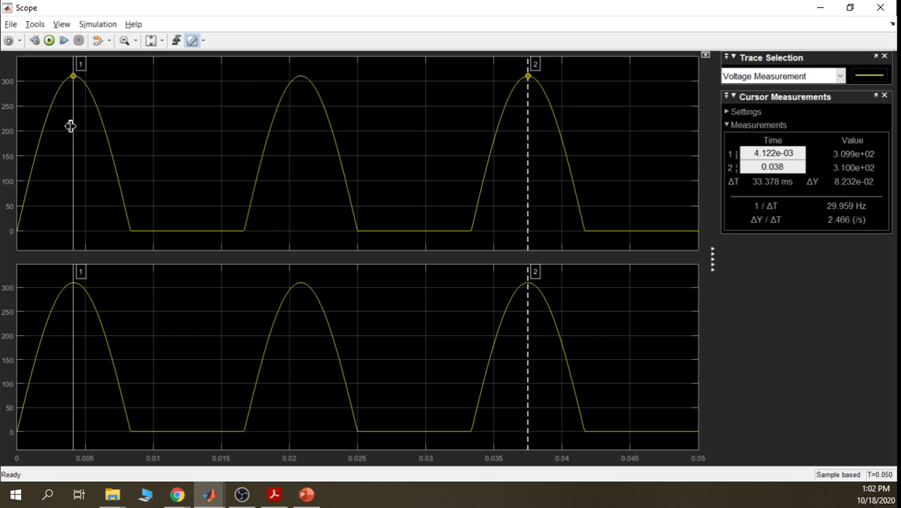
pyautogui.moveTo(70, 124); pyautogui.dragTo(73, 125)
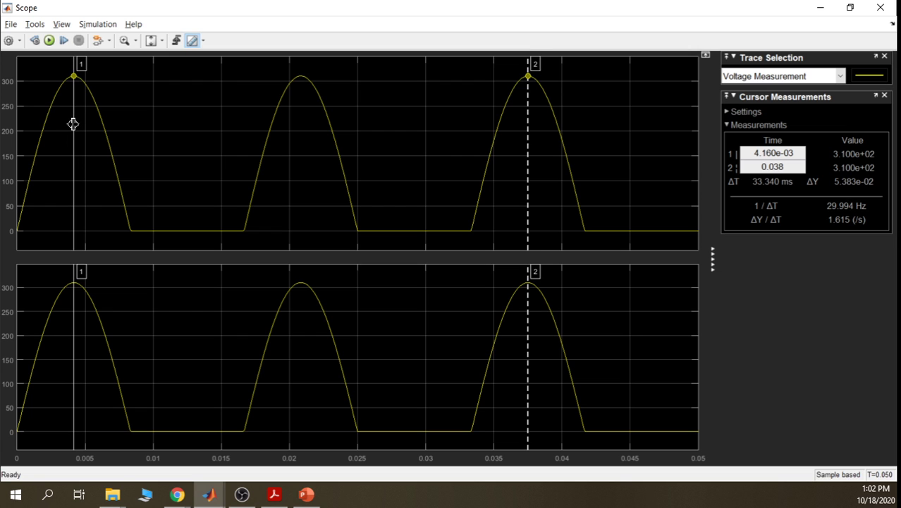
pyautogui.click(820, 7)
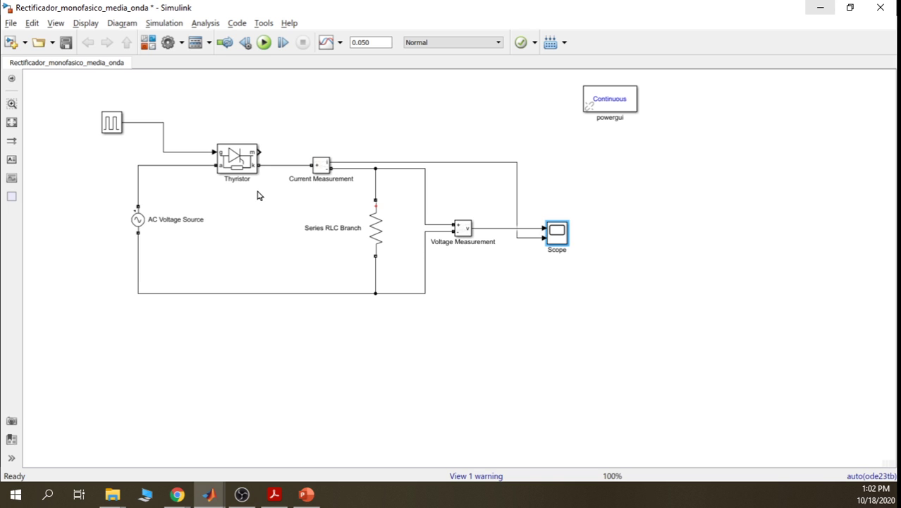
pyautogui.click(372, 121)
pyautogui.doubleClick(556, 233)
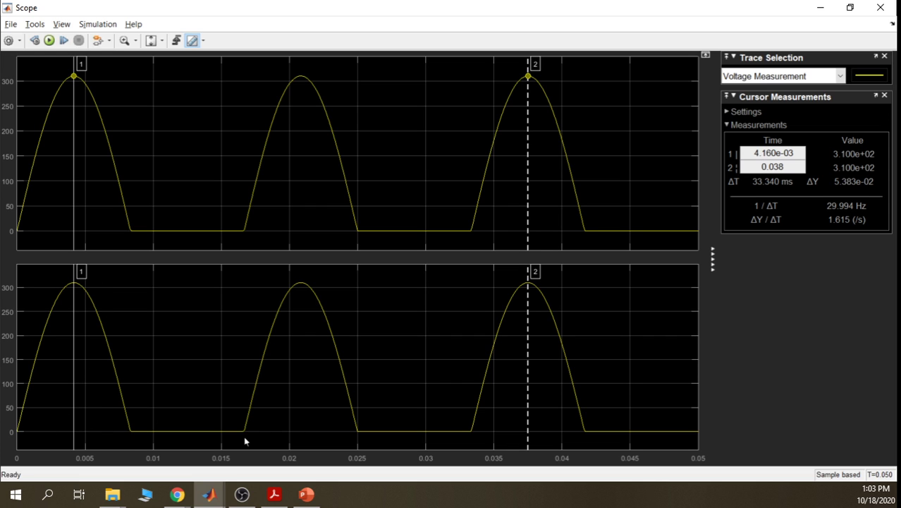
pyautogui.click(820, 7)
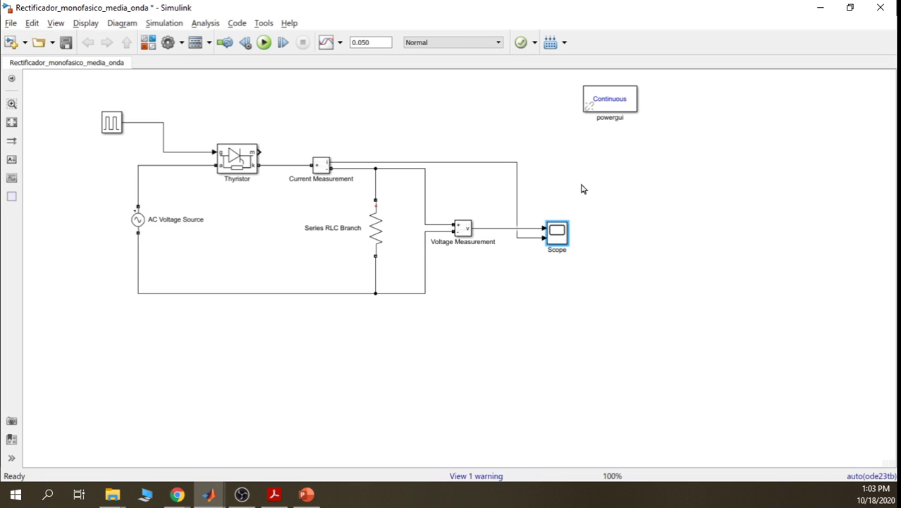
# Set the Scope's number of input ports to 3 and arrange its displays in three stacked rows
pyautogui.doubleClick(557, 234)
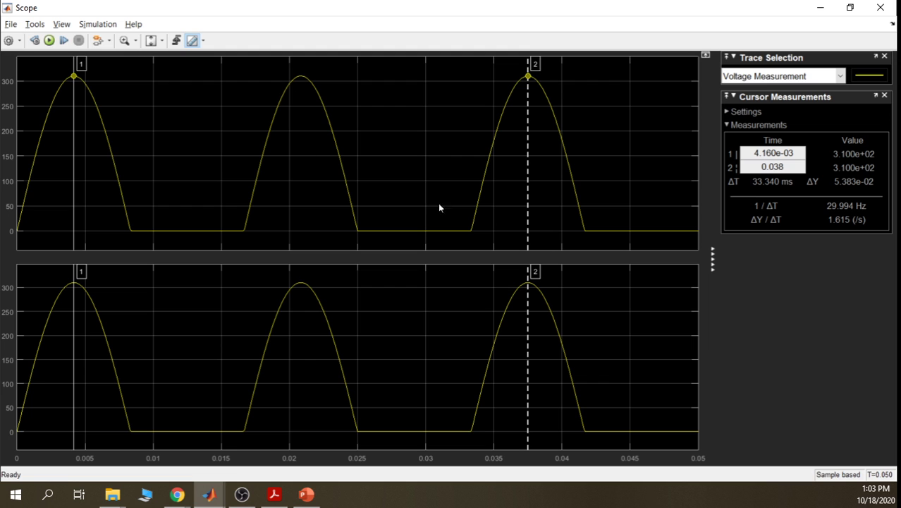
pyautogui.click(9, 41)
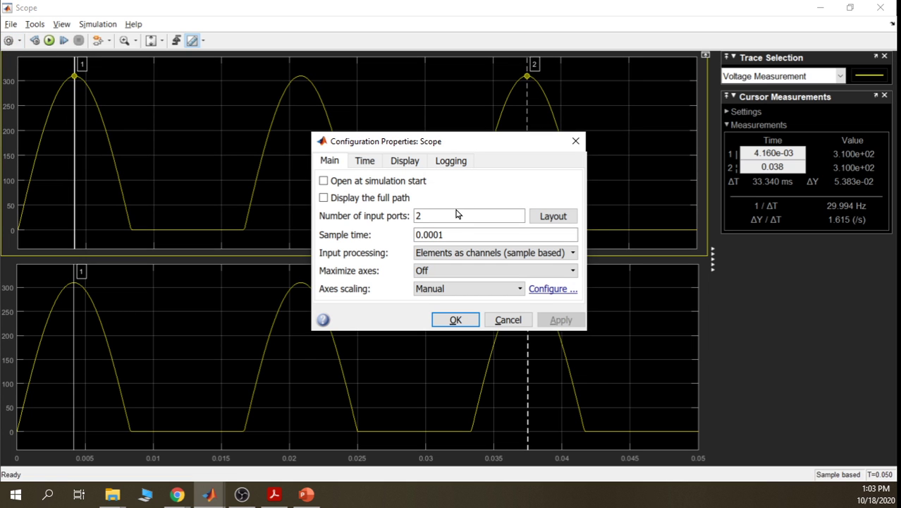
pyautogui.doubleClick(455, 214)
pyautogui.write('3')
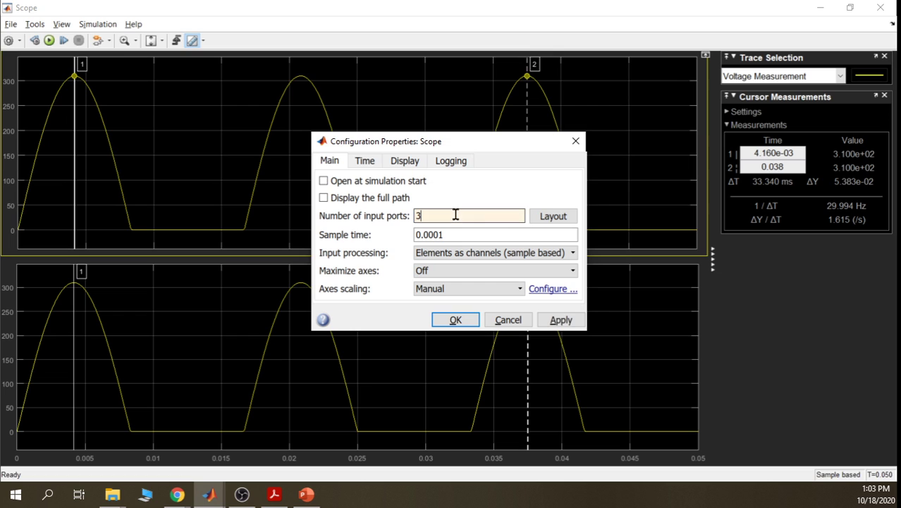
pyautogui.click(556, 218)
pyautogui.click(606, 254)
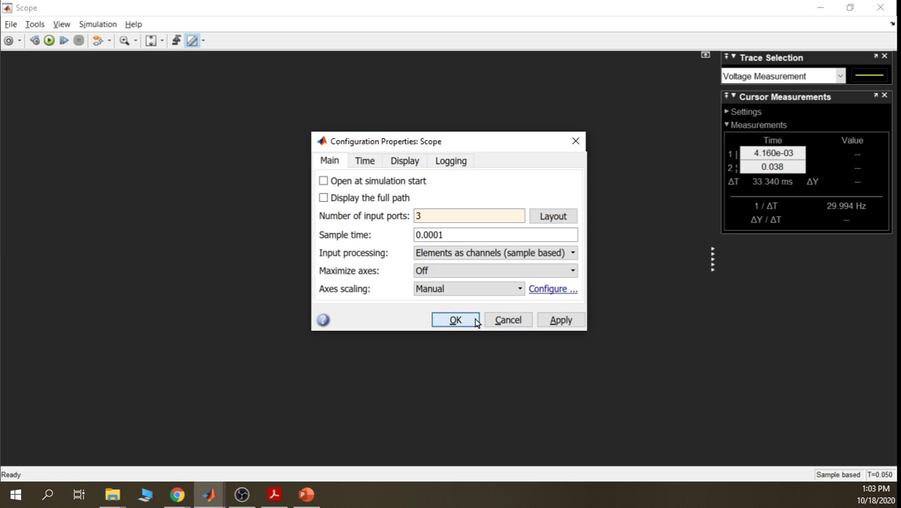
pyautogui.click(561, 320)
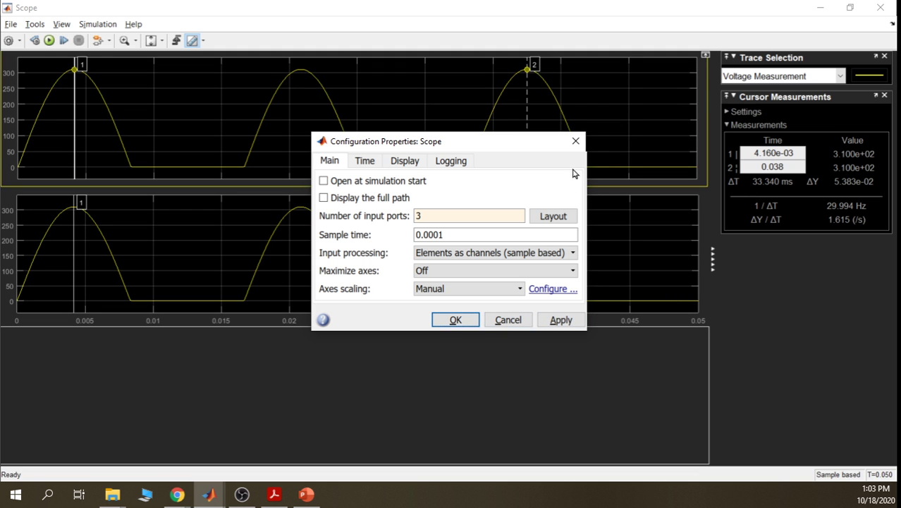
pyautogui.click(456, 319)
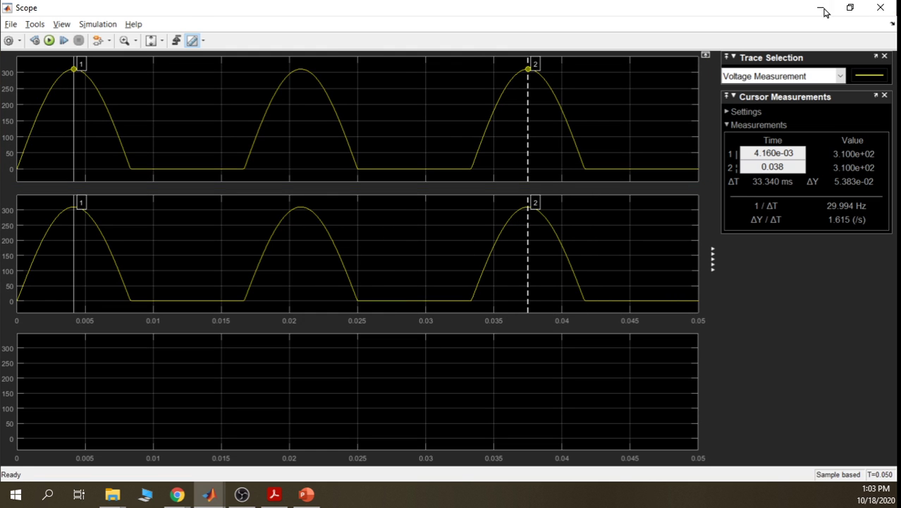
pyautogui.click(823, 9)
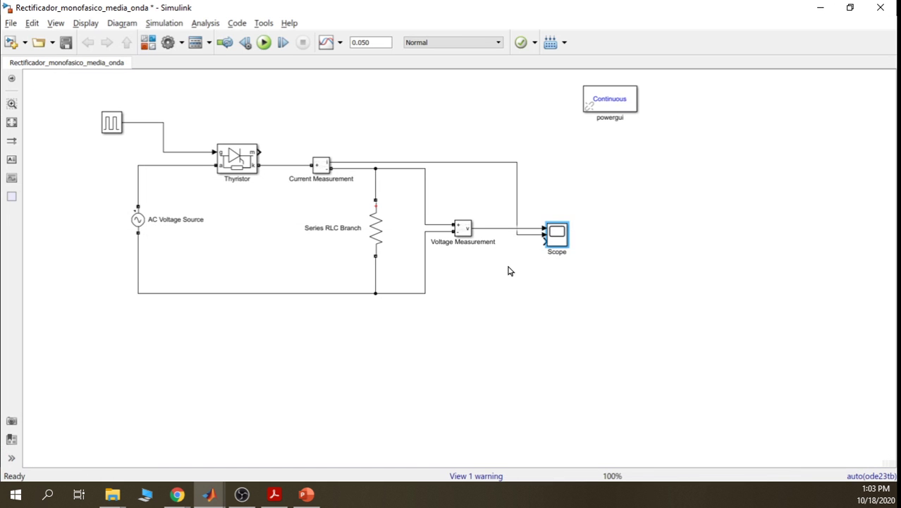
# Duplicate the Voltage Measurement block and place the copy to the left of the AC Voltage Source
pyautogui.click(464, 232)
pyautogui.hotkey('ctrl', 'c')
pyautogui.click(187, 372)
pyautogui.hotkey('ctrl', 'v')
pyautogui.moveTo(195, 377); pyautogui.dragTo(86, 225)
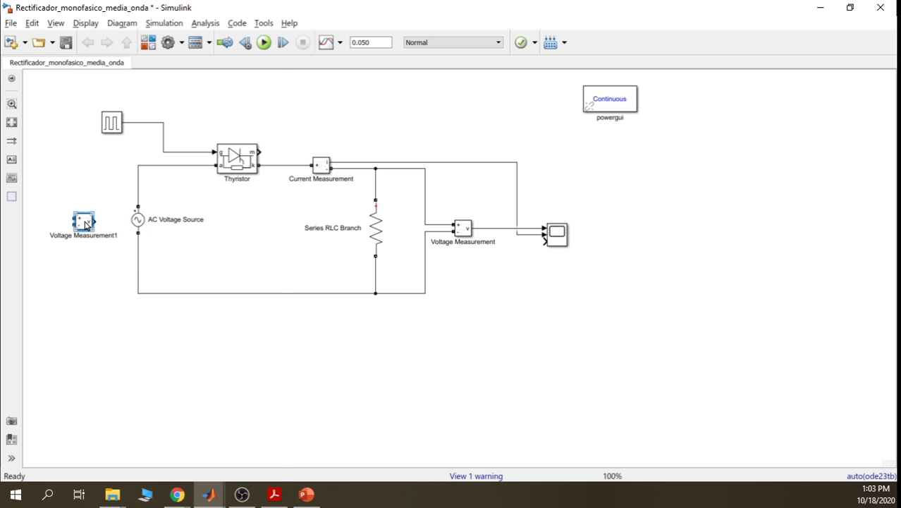
# Flip the copied voltage measurement block left-right so its input terminals face the AC Voltage Source
pyautogui.rightClick(85, 225)
pyautogui.moveTo(172, 231)
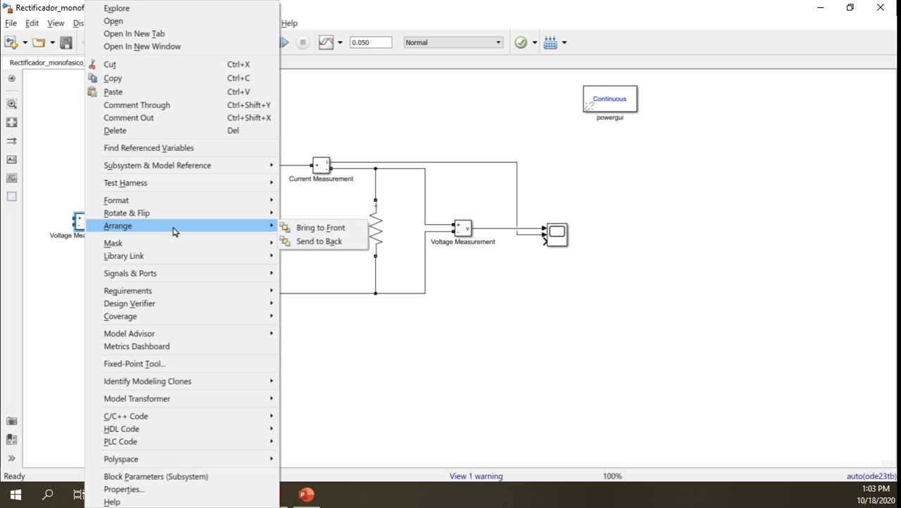
pyautogui.moveTo(209, 218)
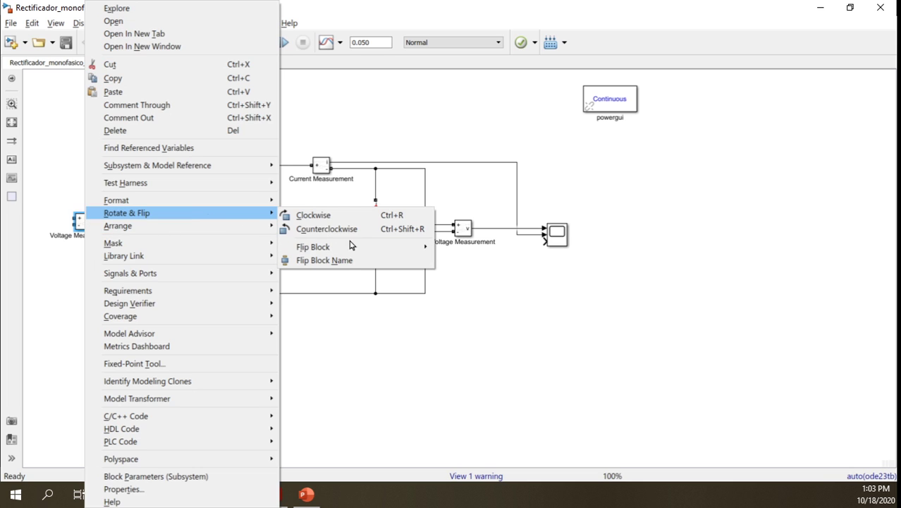
pyautogui.moveTo(346, 251)
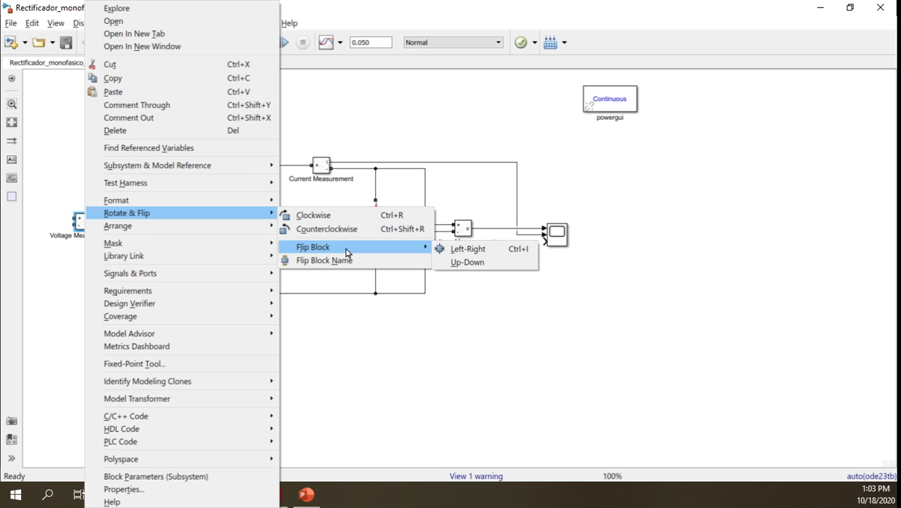
pyautogui.click(469, 250)
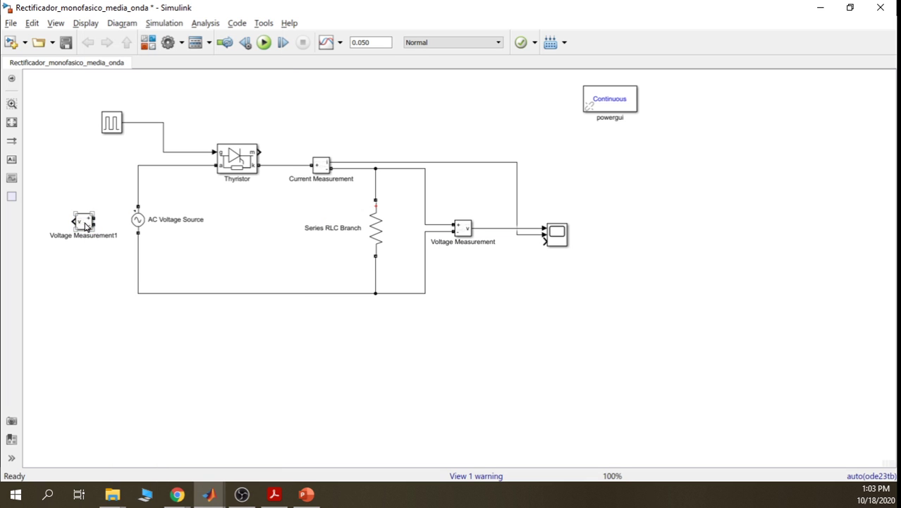
# Wire the copied voltage measurement block in parallel with the AC Voltage Source, positive to the upper line and negative to the lower line
pyautogui.moveTo(91, 225); pyautogui.dragTo(138, 166)
pyautogui.click(90, 186)
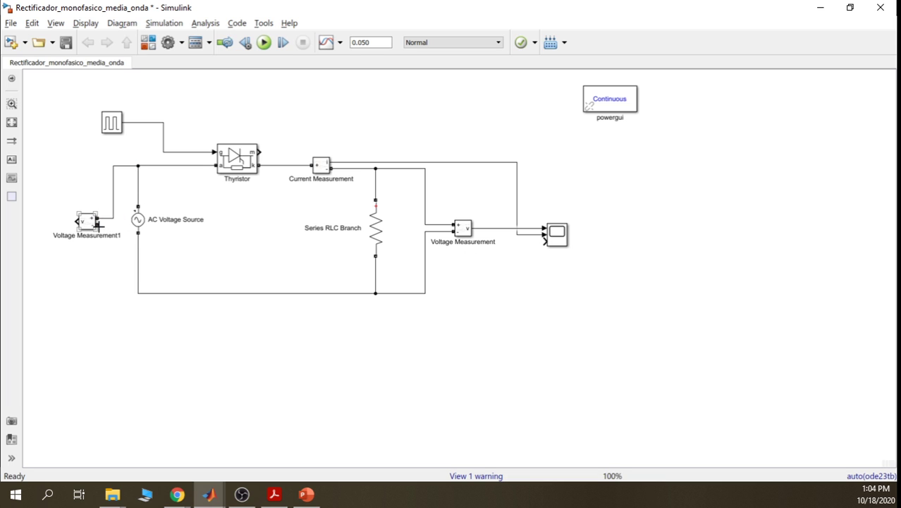
pyautogui.moveTo(97, 226); pyautogui.dragTo(138, 292)
# Delete the current and load voltage signal lines that feed the Scope
pyautogui.click(530, 237)
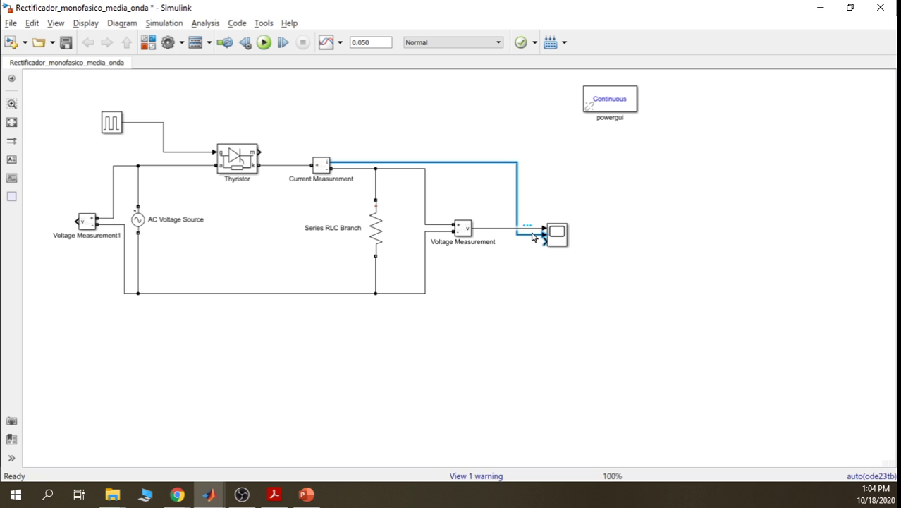
pyautogui.press('Delete')
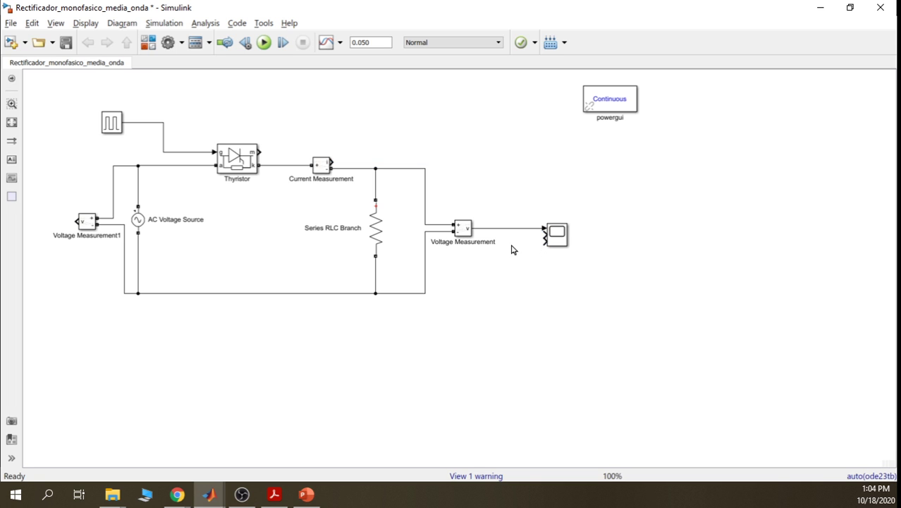
pyautogui.click(531, 229)
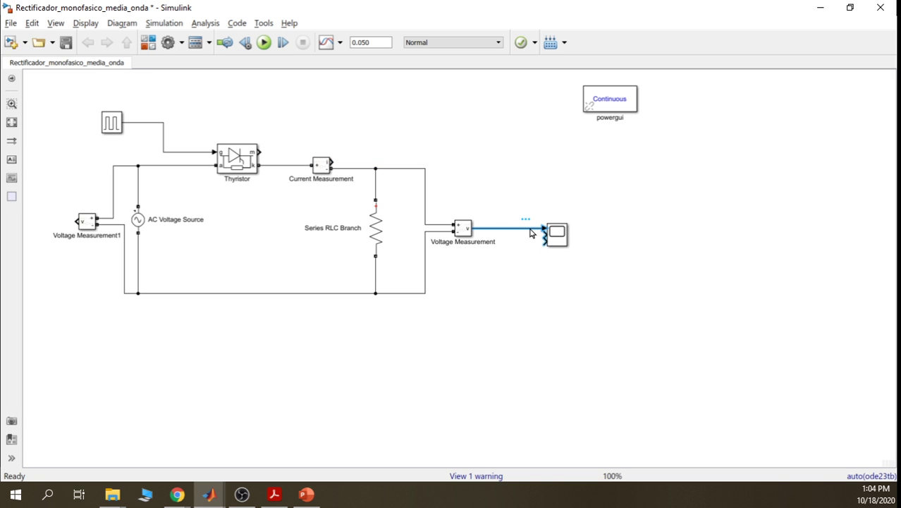
pyautogui.press('Delete')
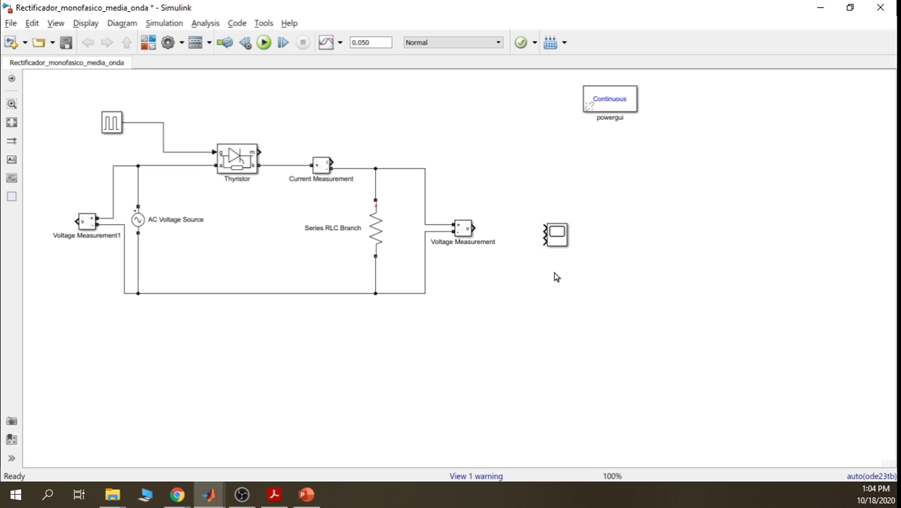
# Connect source voltage, load voltage and current signals to the Scope's first, second and third inputs respectively, routing the source signal above the circuit
pyautogui.moveTo(74, 220)
pyautogui.mouseDown()
pyautogui.moveTo(133, 103)
pyautogui.moveTo(505, 204)
pyautogui.moveTo(543, 227)
pyautogui.mouseUp()
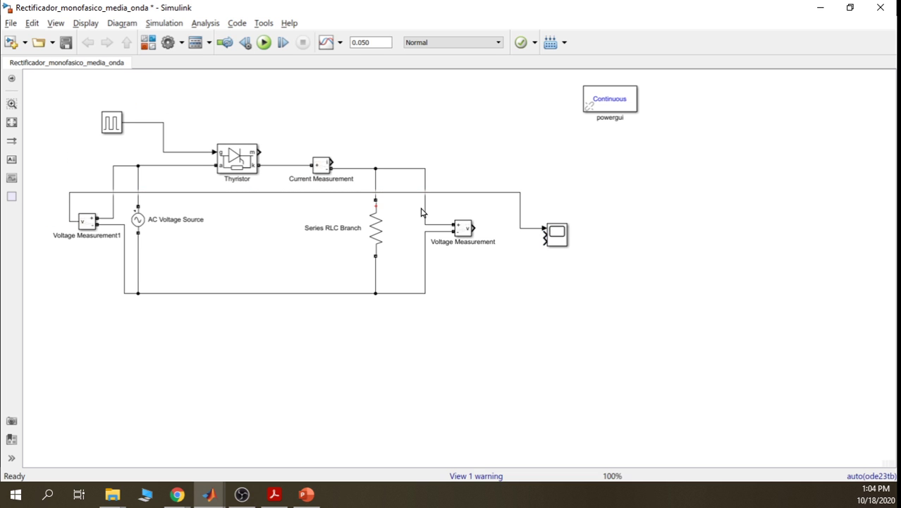
pyautogui.moveTo(443, 193); pyautogui.dragTo(427, 93)
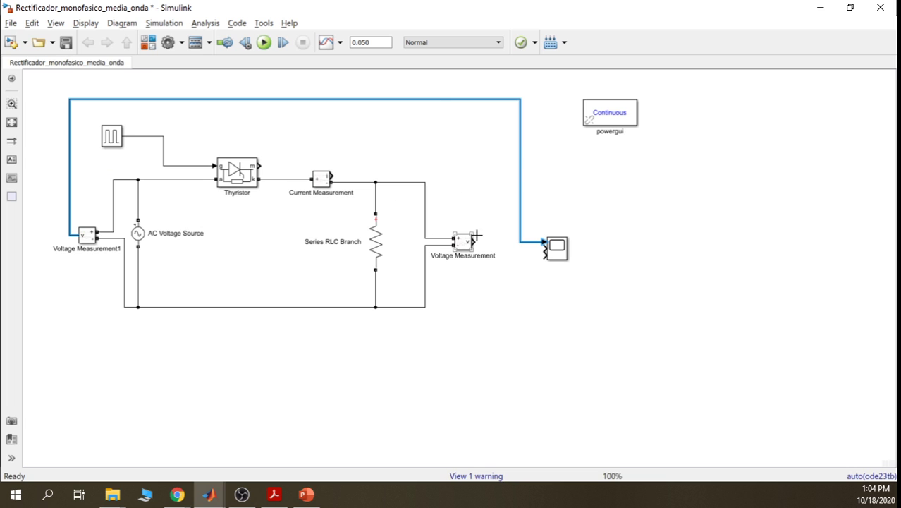
pyautogui.moveTo(474, 242); pyautogui.dragTo(544, 250)
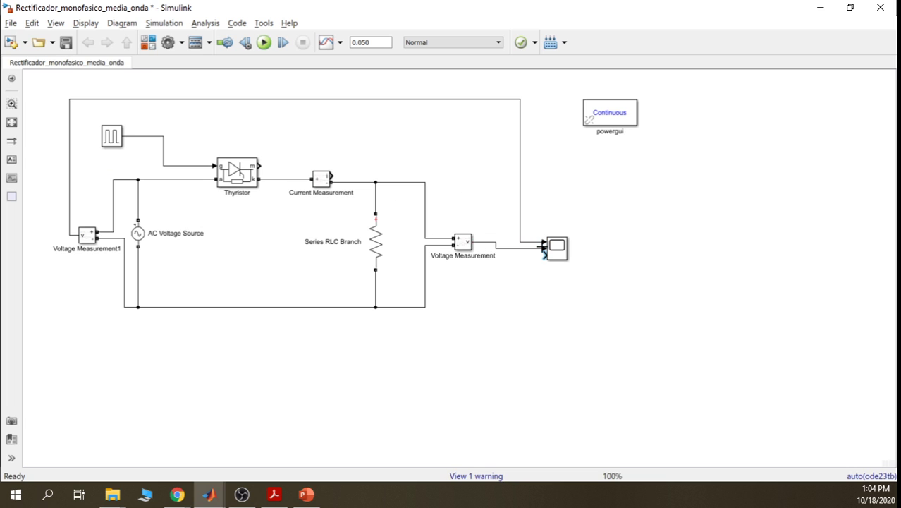
pyautogui.moveTo(336, 172); pyautogui.dragTo(543, 254)
# Move the Scope farther right and shift the vertical segments of the source voltage and current signal lines to separate them
pyautogui.moveTo(534, 187); pyautogui.dragTo(509, 196)
pyautogui.moveTo(557, 250); pyautogui.dragTo(620, 248)
pyautogui.moveTo(519, 202); pyautogui.dragTo(563, 201)
pyautogui.moveTo(511, 210); pyautogui.dragTo(546, 210)
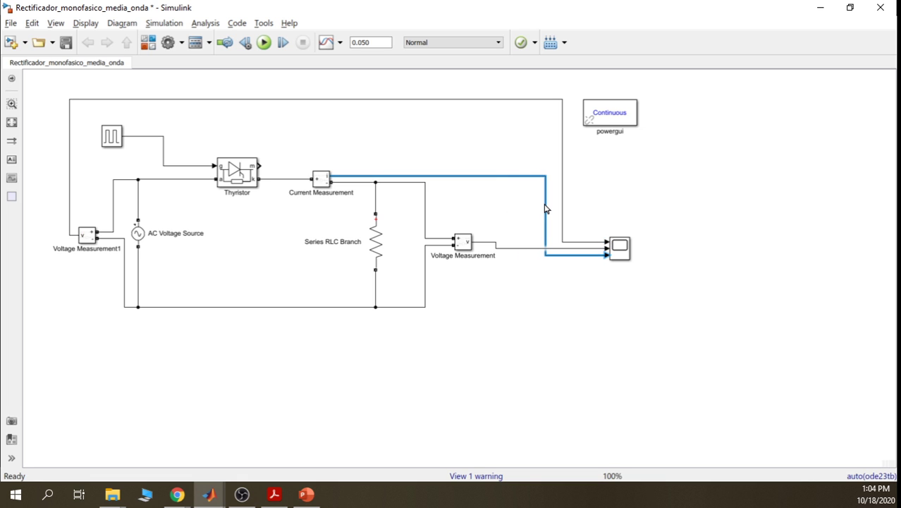
# Move the Scope block up slightly so the Voltage Measurement output runs straight into its middle input
pyautogui.moveTo(619, 248); pyautogui.dragTo(620, 242)
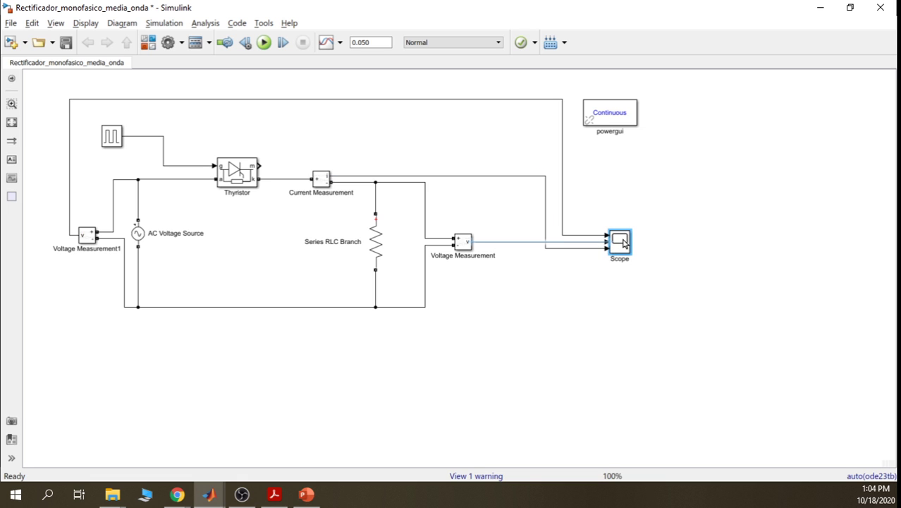
pyautogui.click(585, 300)
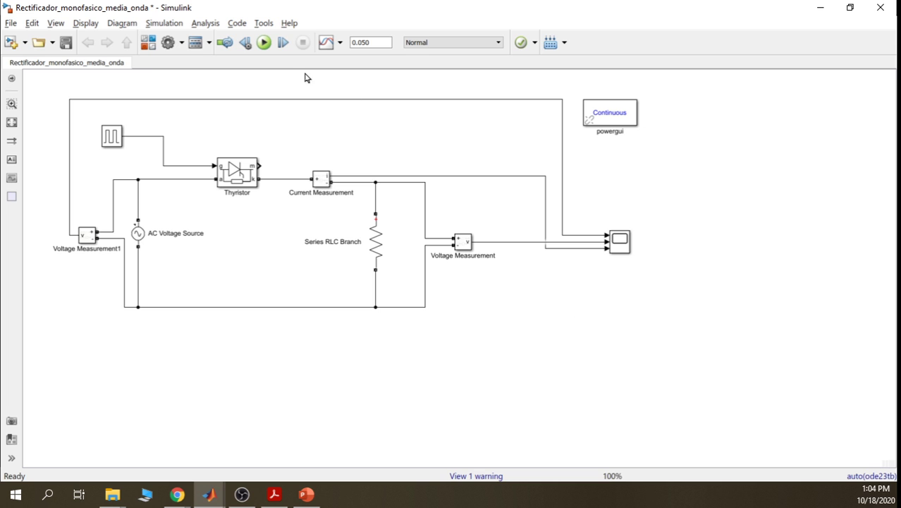
# Run the simulation and examine the Scope waveforms with cursor 1 at the zero crossings of the source voltage
pyautogui.click(263, 43)
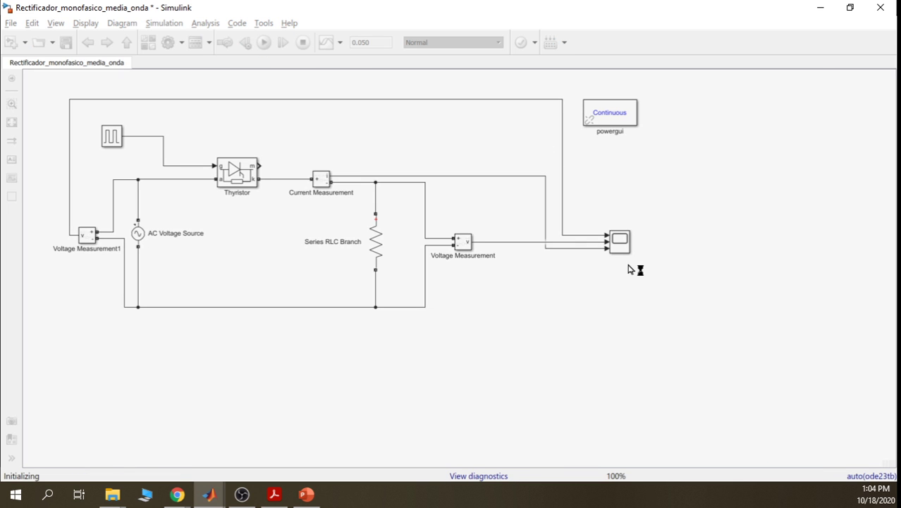
pyautogui.doubleClick(621, 242)
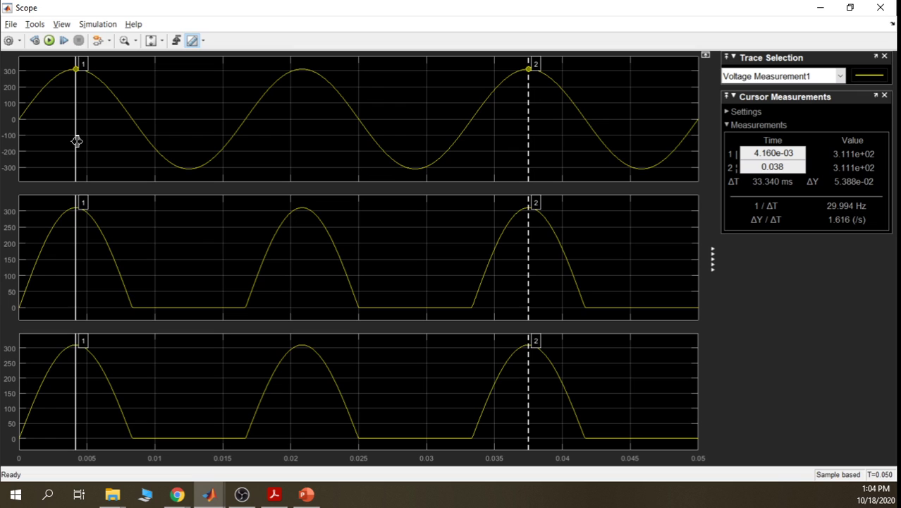
pyautogui.moveTo(77, 141); pyautogui.dragTo(244, 126)
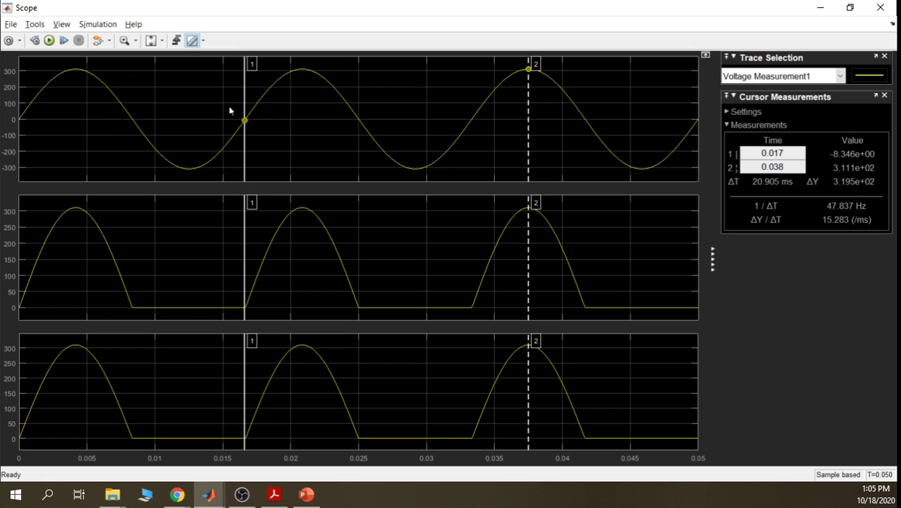
pyautogui.moveTo(244, 94)
pyautogui.mouseDown()
pyautogui.moveTo(131, 95)
pyautogui.moveTo(252, 93)
pyautogui.moveTo(244, 93)
pyautogui.mouseUp()
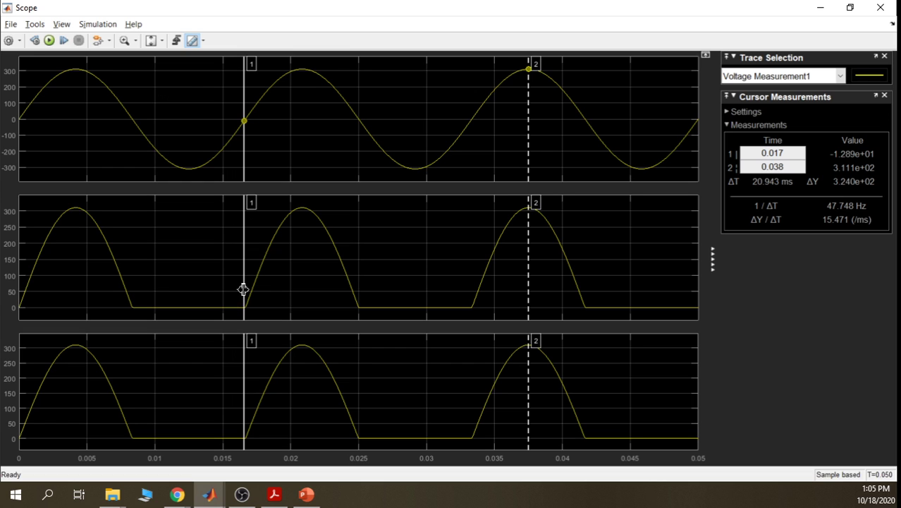
pyautogui.moveTo(243, 289); pyautogui.dragTo(131, 276)
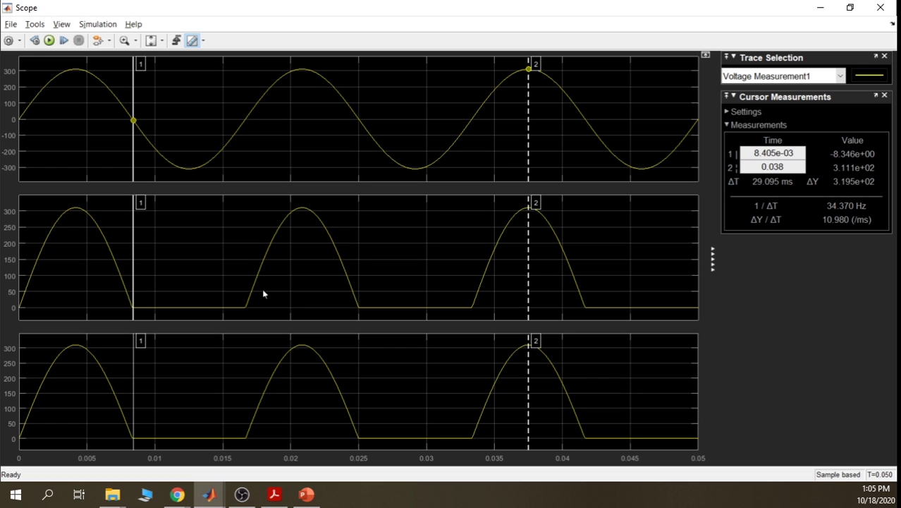
pyautogui.click(824, 9)
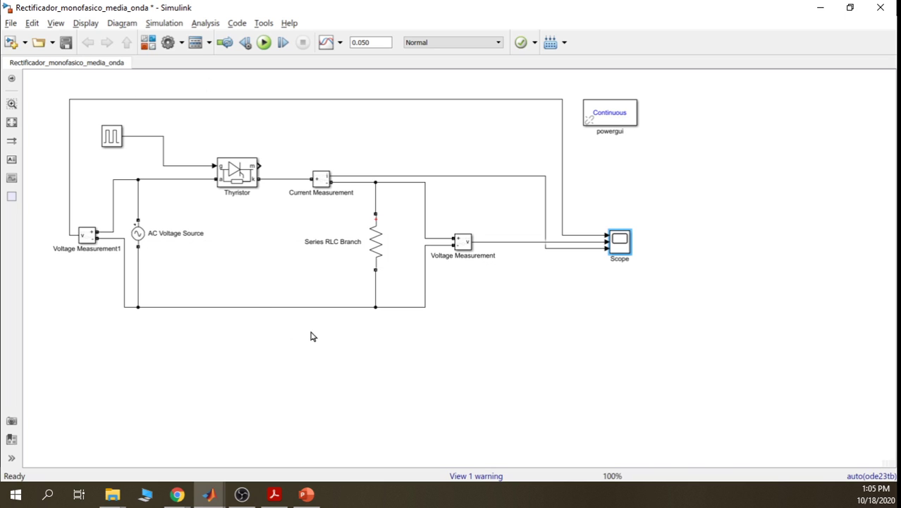
# Lower the circuit's bottom return wire, including the Voltage Measurement segment, to make room below the resistor
pyautogui.moveTo(252, 308); pyautogui.dragTo(239, 426)
pyautogui.moveTo(415, 308); pyautogui.dragTo(413, 429)
pyautogui.moveTo(292, 429); pyautogui.dragTo(285, 455)
pyautogui.moveTo(401, 430); pyautogui.dragTo(398, 455)
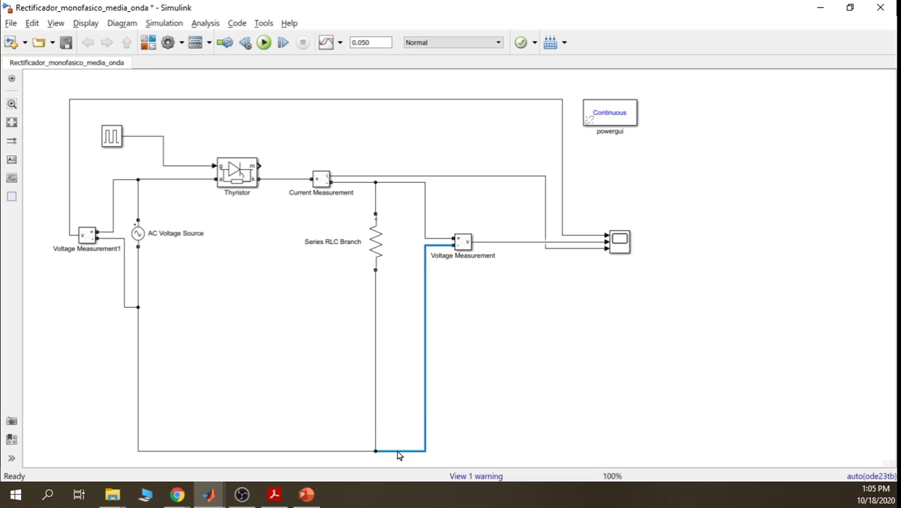
pyautogui.click(321, 378)
# Rename the Series RLC Branch block as R
pyautogui.click(379, 236)
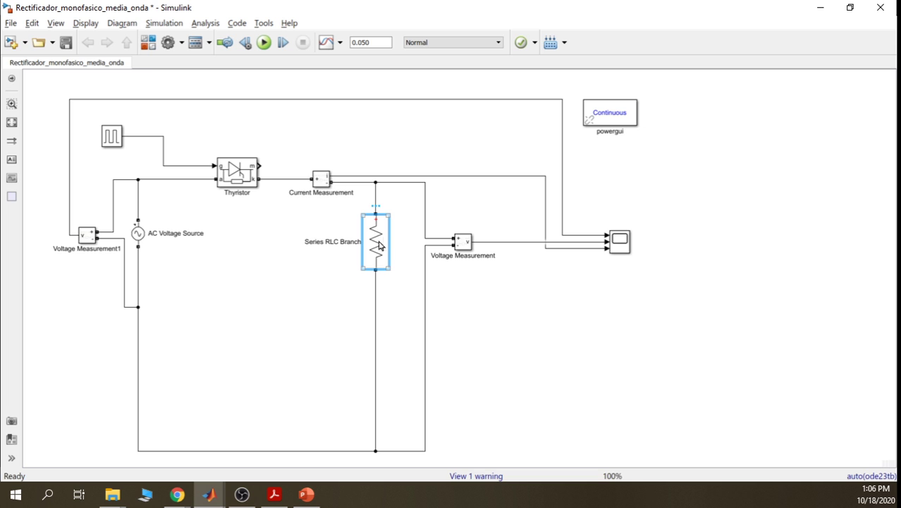
pyautogui.doubleClick(327, 240)
pyautogui.tripleClick(326, 240)
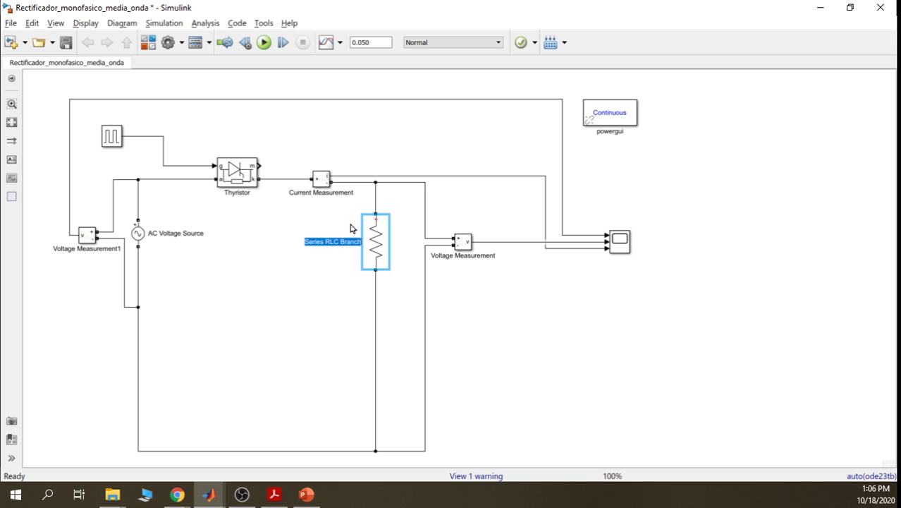
pyautogui.write('R')
pyautogui.click(357, 340)
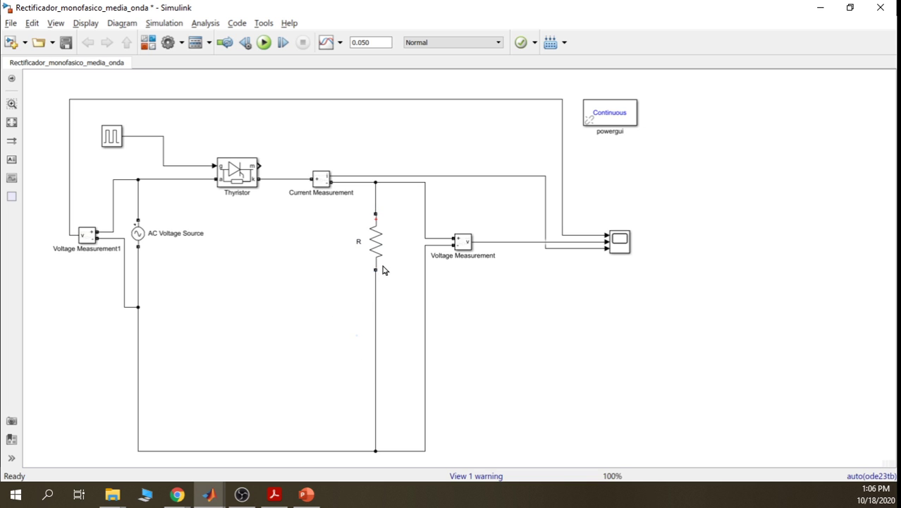
# Place a copy of the R block in the empty area between the AC source and the load branch
pyautogui.click(383, 263)
pyautogui.hotkey('ctrl', 'c')
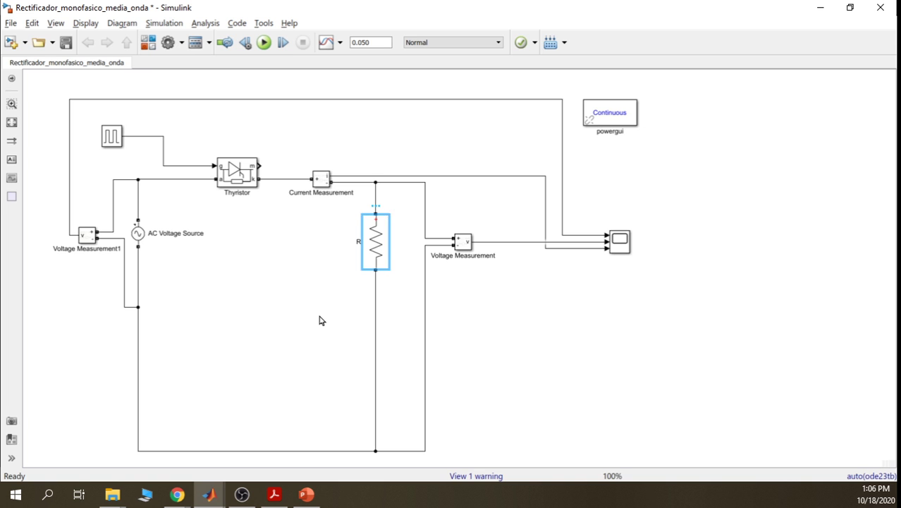
pyautogui.click(320, 318)
pyautogui.hotkey('ctrl', 'v')
# Change the copied block's branch type to L and enable setting the initial inductor current
pyautogui.doubleClick(332, 344)
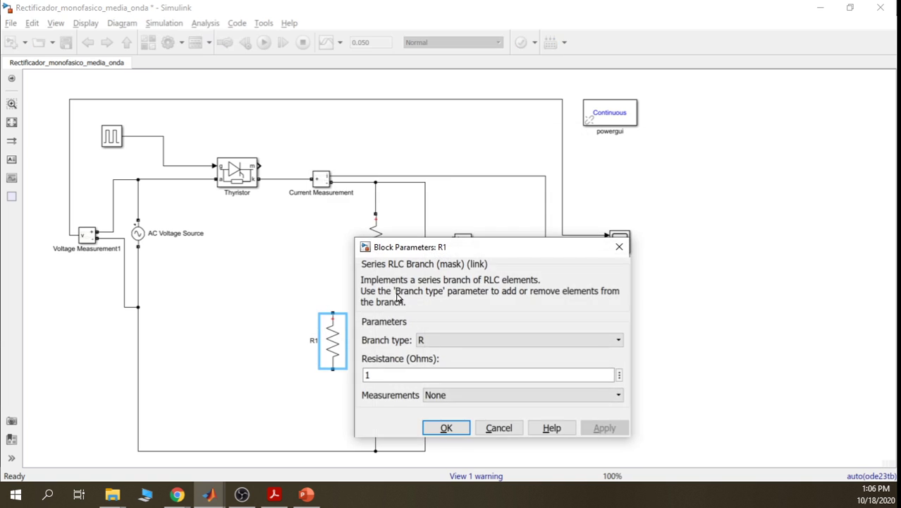
pyautogui.click(465, 341)
pyautogui.click(455, 373)
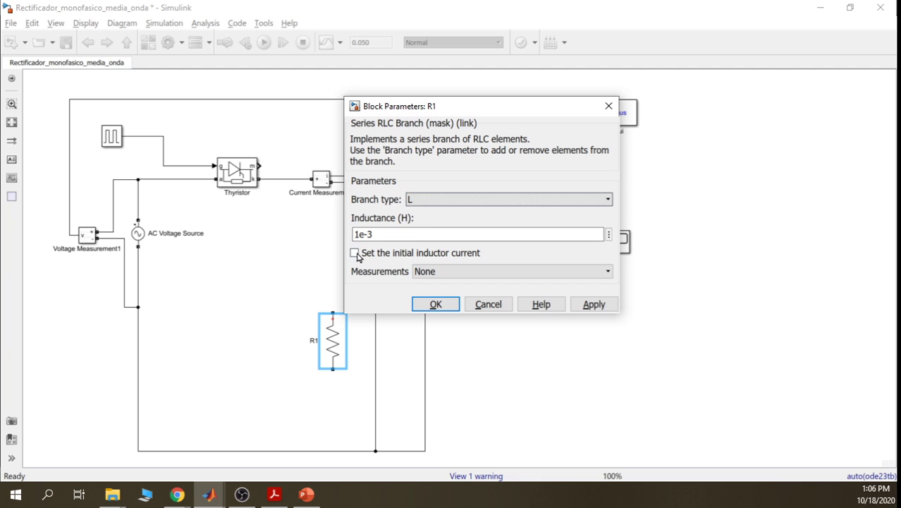
pyautogui.click(356, 253)
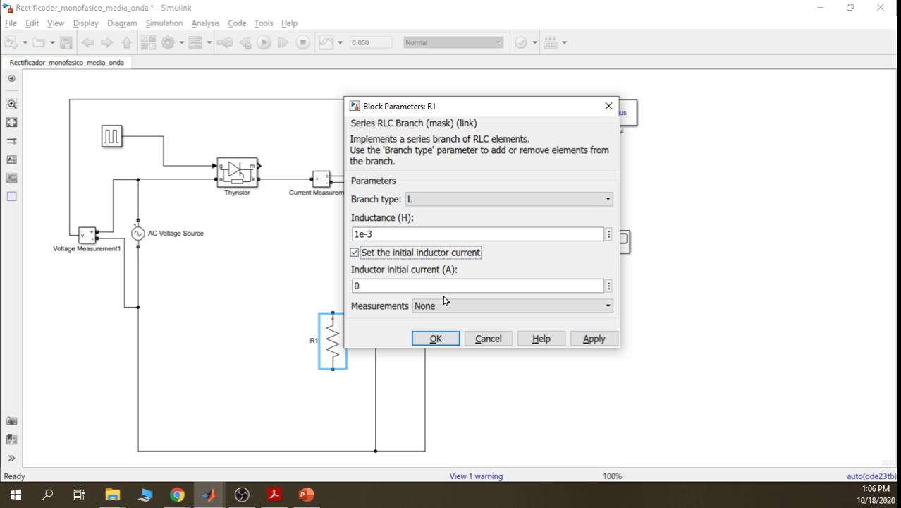
pyautogui.doubleClick(402, 285)
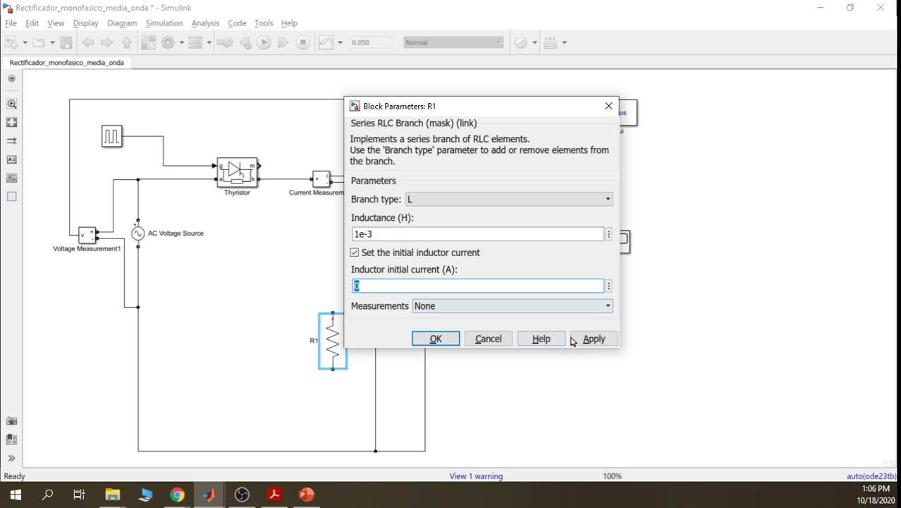
pyautogui.click(594, 339)
pyautogui.click(439, 340)
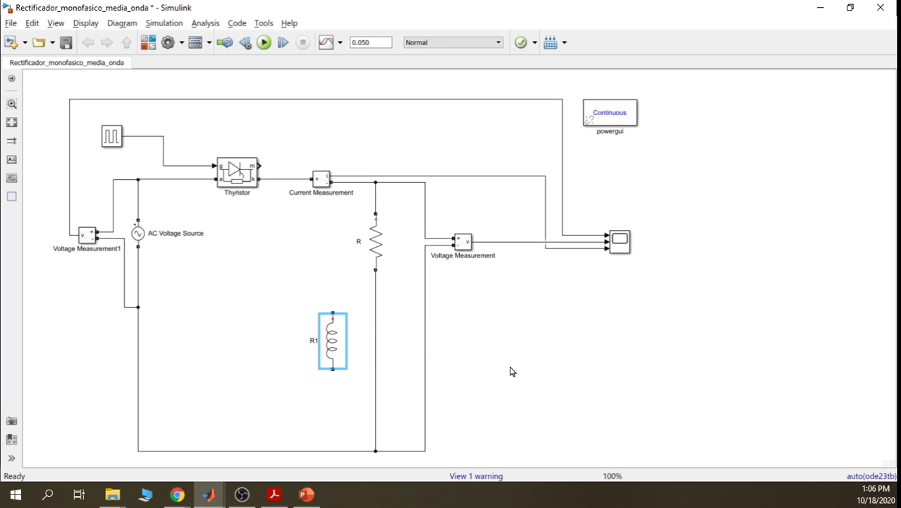
# Insert the inductor in series directly below R and rename it L
pyautogui.moveTo(330, 342); pyautogui.dragTo(375, 320)
pyautogui.click(411, 290)
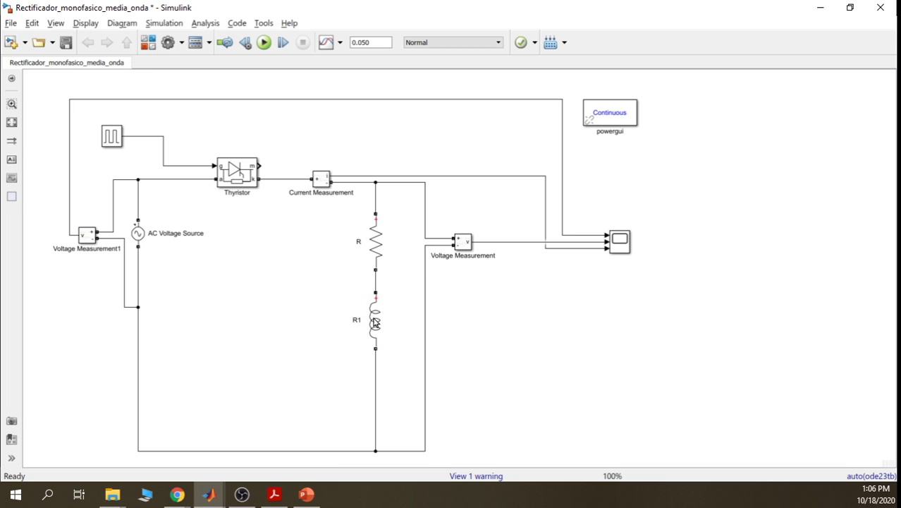
pyautogui.click(356, 319)
pyautogui.write('L')
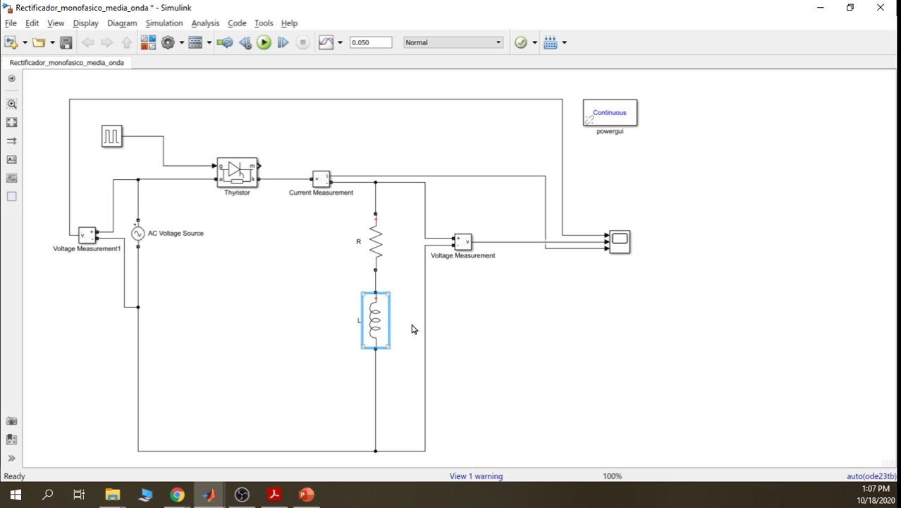
pyautogui.click(553, 321)
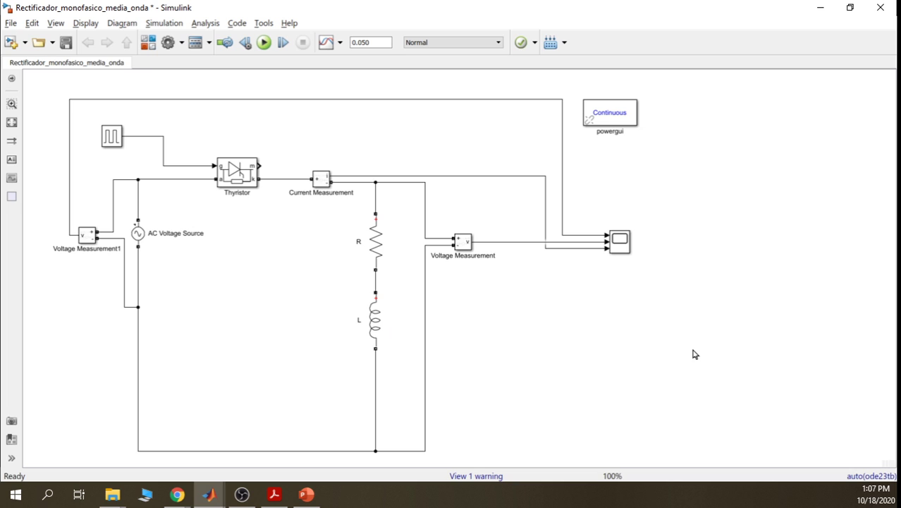
# Move the Current Measurement block closer to the Thyristor's output
pyautogui.click(318, 184)
pyautogui.moveTo(319, 185); pyautogui.dragTo(283, 185)
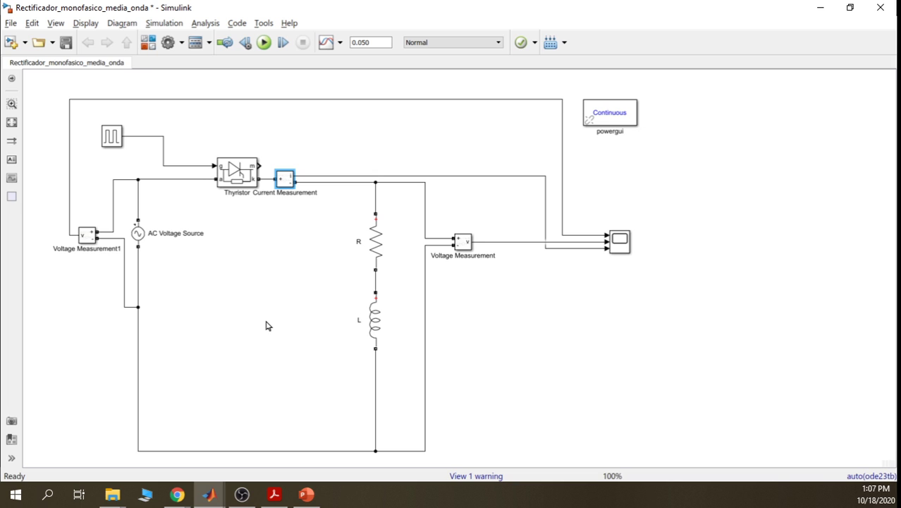
# Run the simulation with the RL load and examine the source voltage, load voltage and current waveforms in the Scope
pyautogui.click(264, 42)
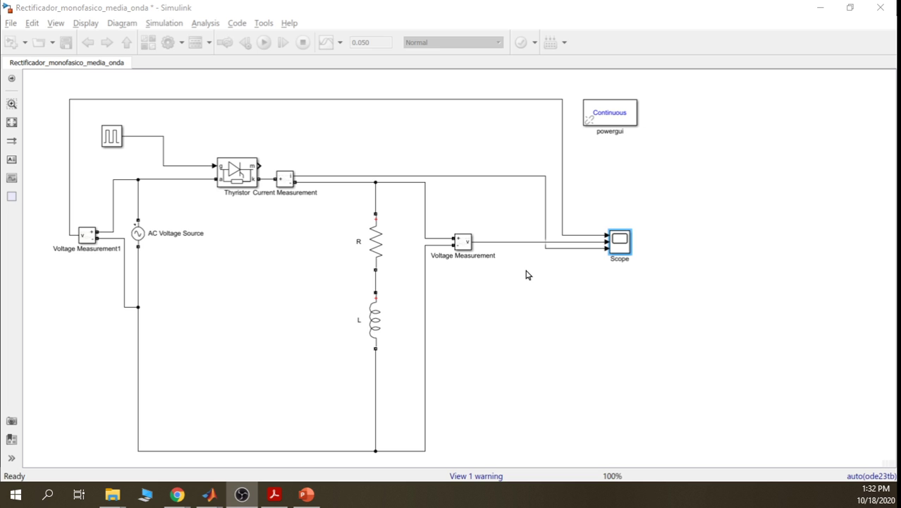
pyautogui.click(618, 242)
pyautogui.doubleClick(619, 242)
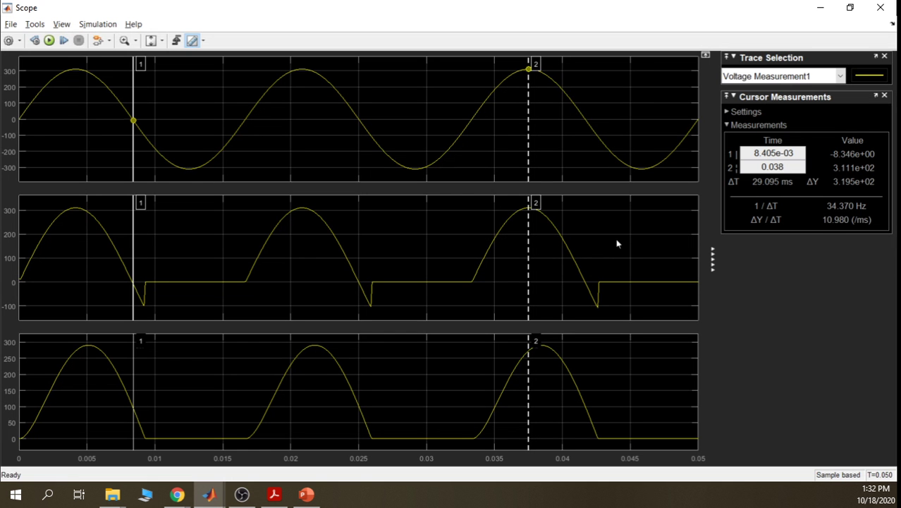
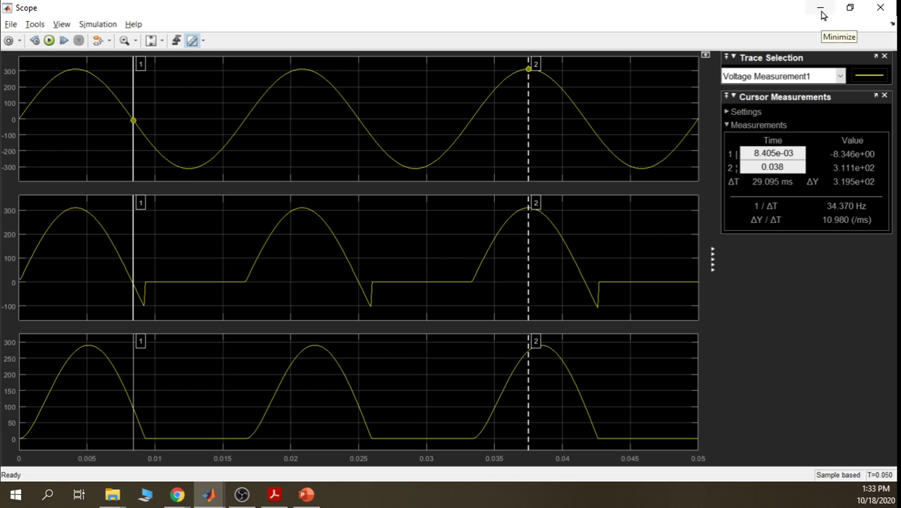
pyautogui.click(822, 8)
pyautogui.click(549, 328)
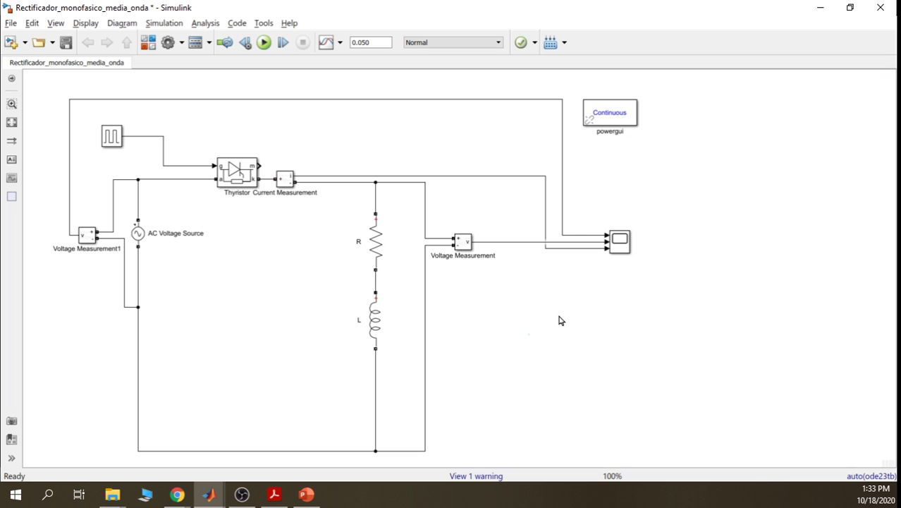
# Add a Diode from the Power Electronics library to the empty area beside the RL load
pyautogui.click(254, 181)
pyautogui.click(354, 238)
pyautogui.click(148, 41)
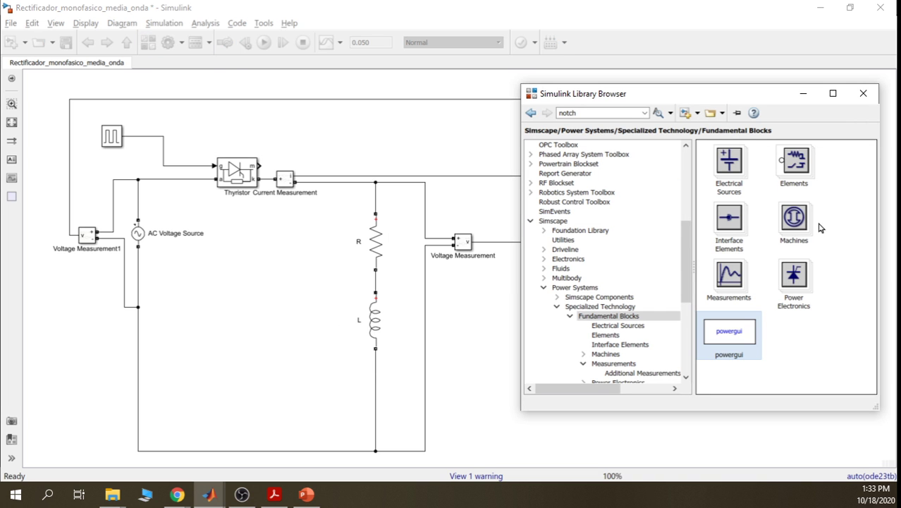
pyautogui.doubleClick(795, 277)
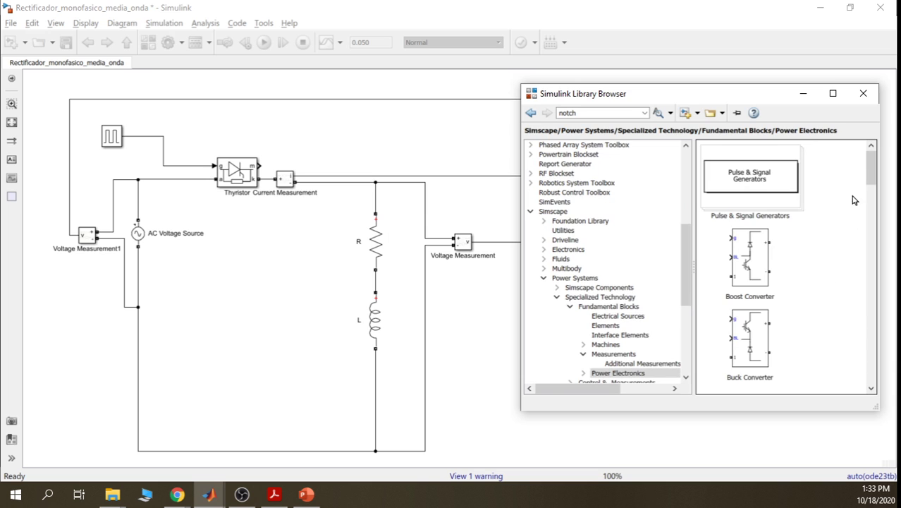
pyautogui.moveTo(872, 169); pyautogui.dragTo(869, 220)
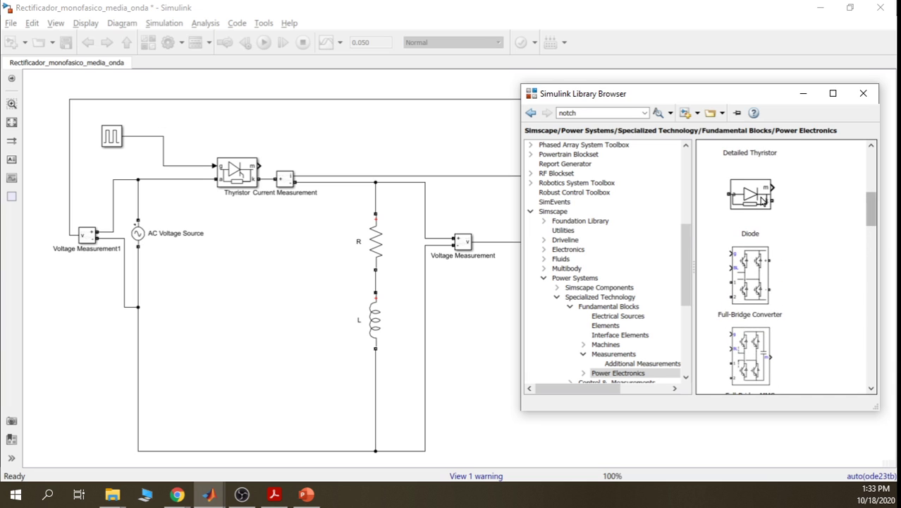
pyautogui.moveTo(759, 200); pyautogui.dragTo(311, 313)
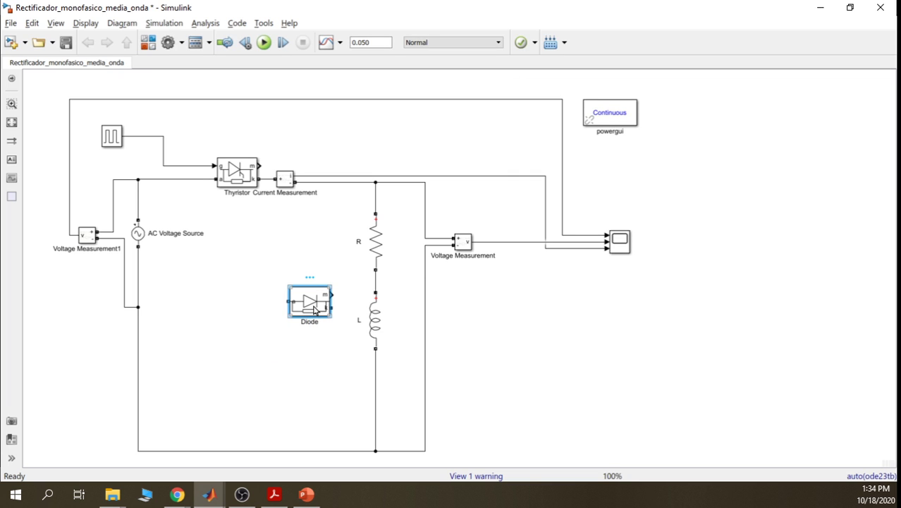
# Rotate the Diode with its cathode upward, wire it in parallel with the RL load, and place it lower in its branch
pyautogui.hotkey('ctrl', 'r')
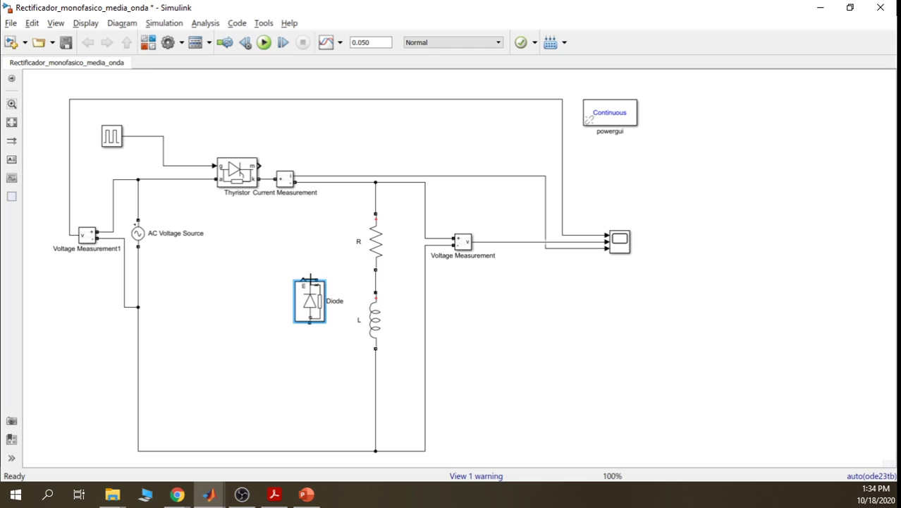
pyautogui.moveTo(312, 308)
pyautogui.mouseDown()
pyautogui.moveTo(325, 309)
pyautogui.moveTo(329, 185)
pyautogui.mouseUp()
pyautogui.click(328, 246)
pyautogui.moveTo(323, 322)
pyautogui.mouseDown()
pyautogui.moveTo(333, 443)
pyautogui.moveTo(325, 450)
pyautogui.mouseUp()
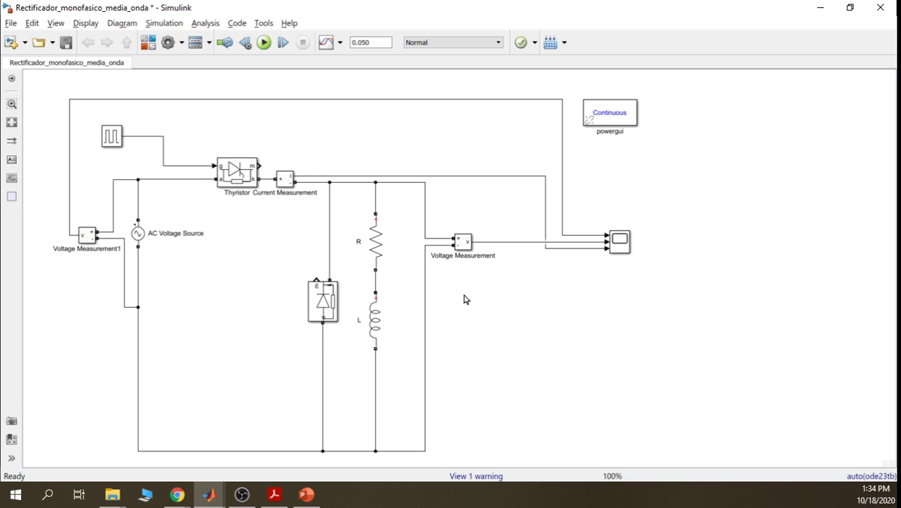
pyautogui.moveTo(324, 312); pyautogui.dragTo(324, 363)
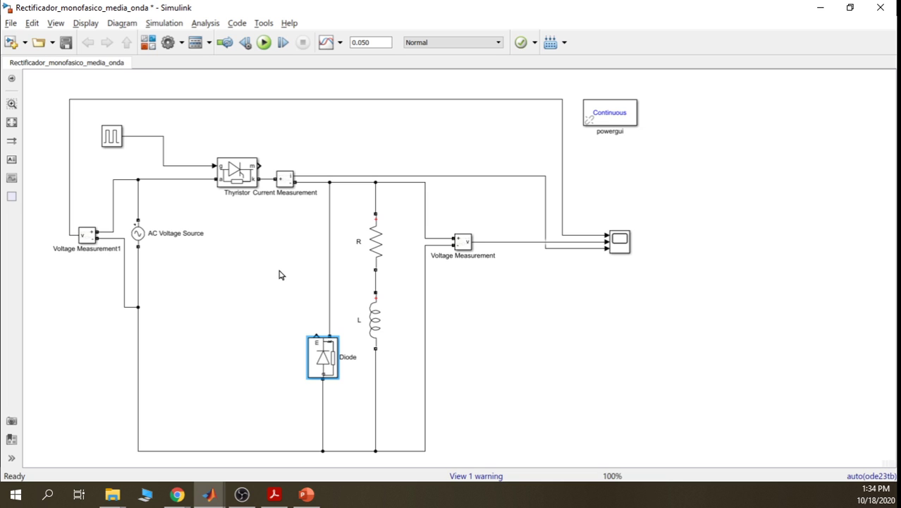
# Place a copy of the Current Measurement block in the empty area beside the diode branch
pyautogui.click(280, 274)
pyautogui.click(282, 185)
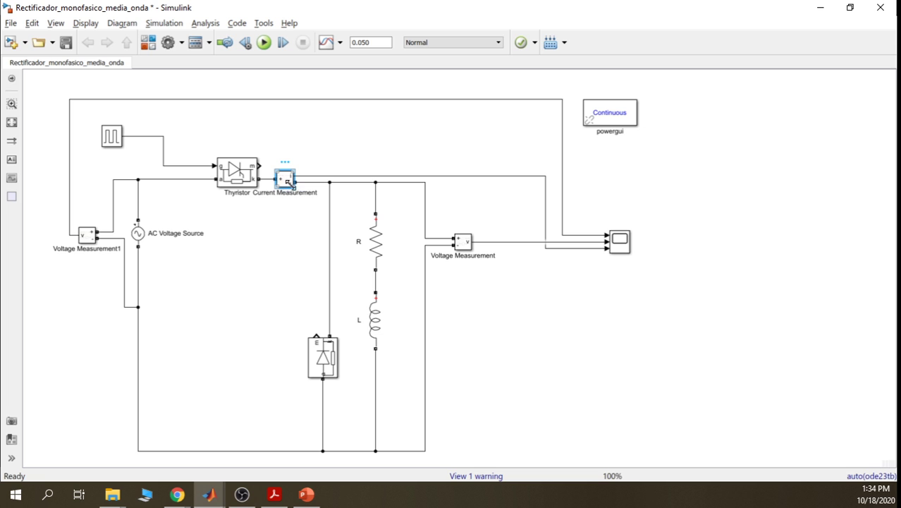
pyautogui.click(275, 280)
pyautogui.hotkey('ctrl', 'v')
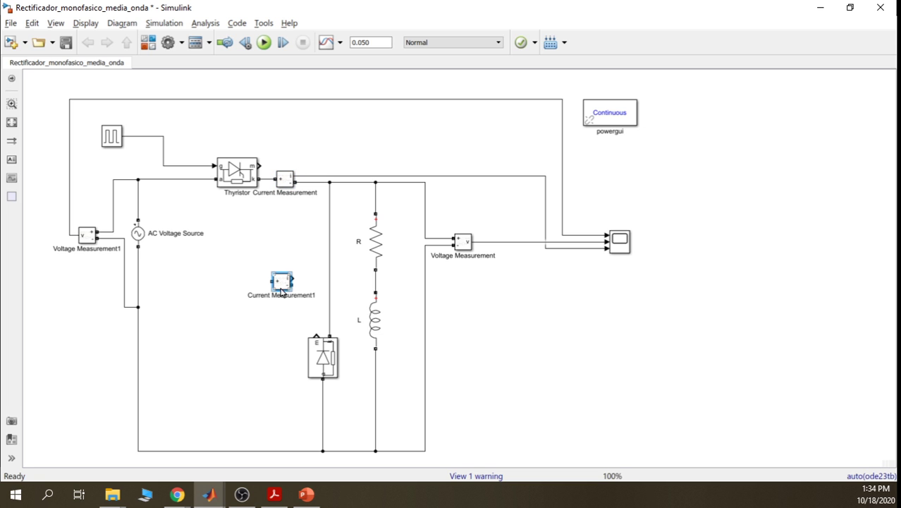
# Rotate the copied Current Measurement block vertically and insert it in series between the Diode and the load's upper node, replacing the direct wire
pyautogui.hotkey('ctrl', 'r')
pyautogui.hotkey('ctrl', 'r')
pyautogui.hotkey('ctrl', 'r')
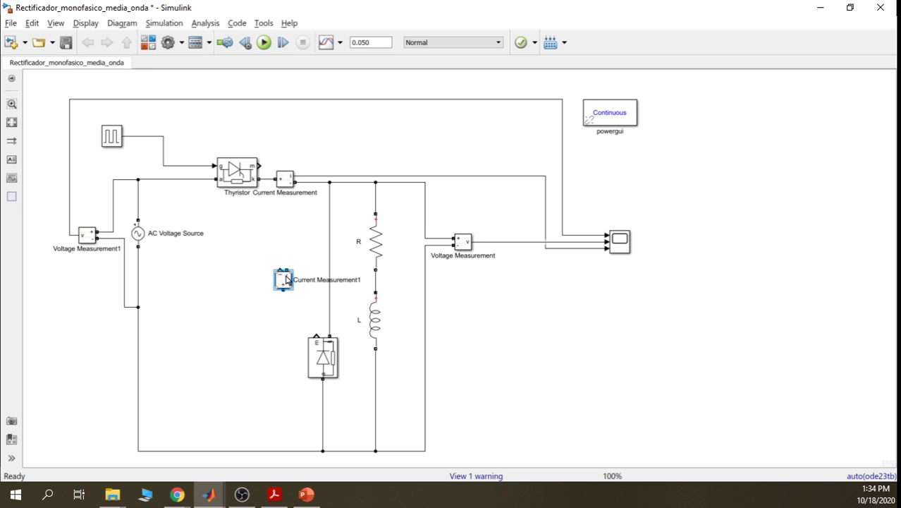
pyautogui.click(330, 257)
pyautogui.press('Delete')
pyautogui.moveTo(290, 280); pyautogui.dragTo(329, 282)
pyautogui.click(300, 287)
pyautogui.click(330, 301)
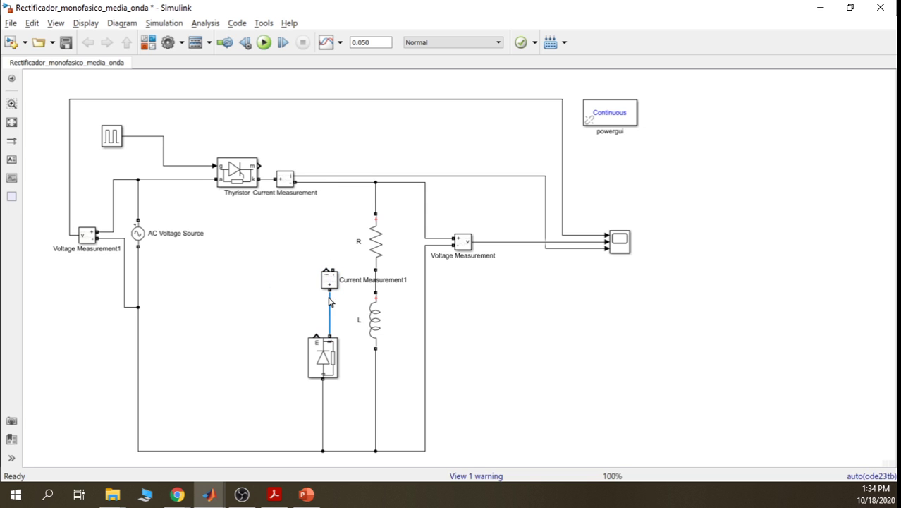
pyautogui.moveTo(329, 270); pyautogui.dragTo(333, 183)
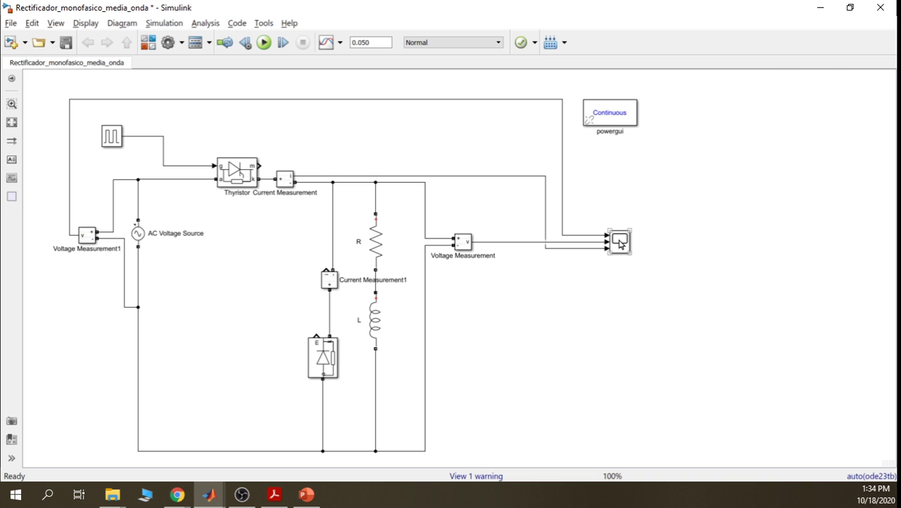
# Configure the Scope with 4 input ports and a layout of four displays stacked in one column
pyautogui.doubleClick(620, 241)
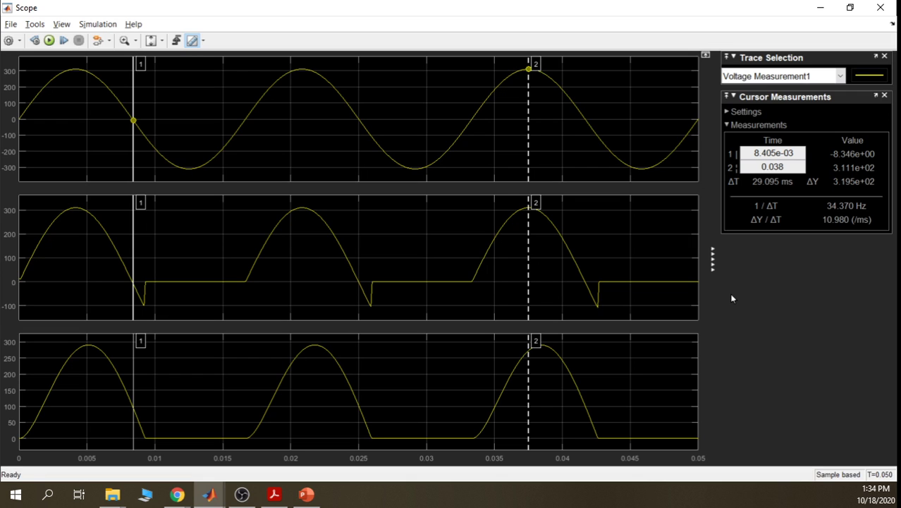
pyautogui.click(9, 40)
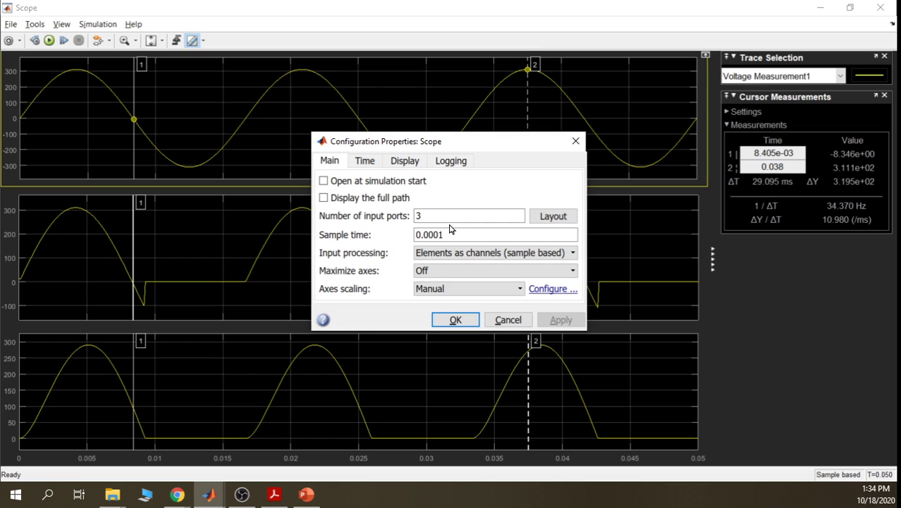
pyautogui.click(550, 223)
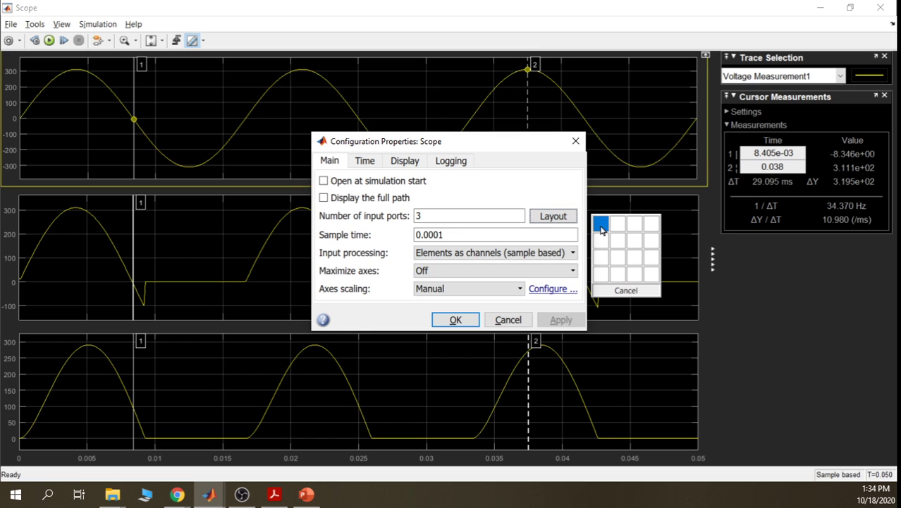
pyautogui.click(601, 274)
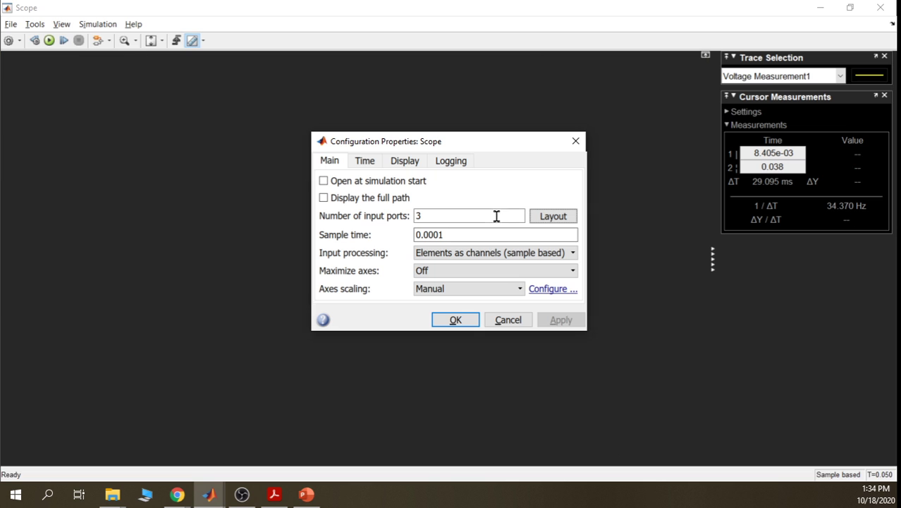
pyautogui.doubleClick(496, 217)
pyautogui.write('4')
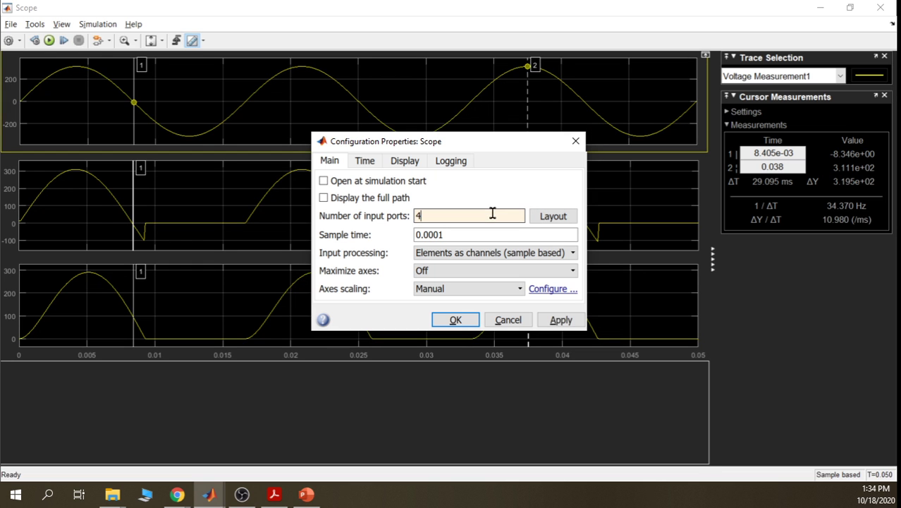
pyautogui.click(552, 326)
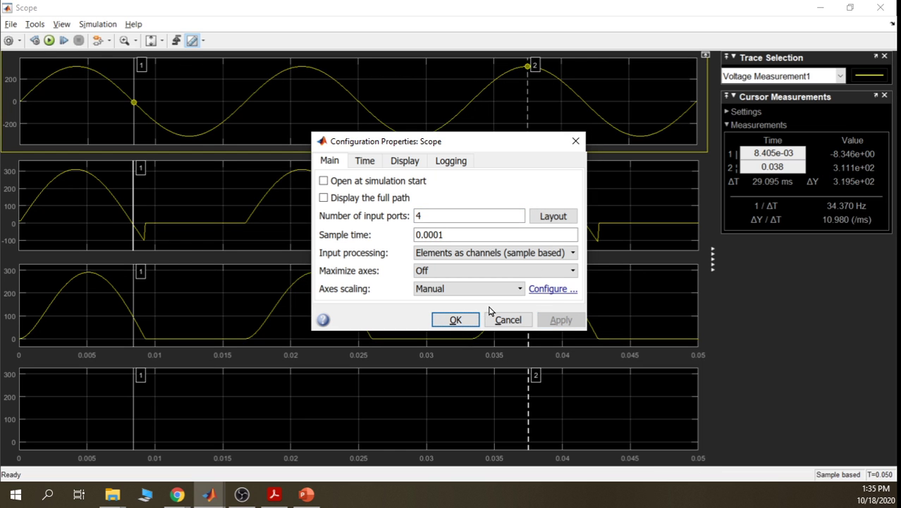
pyautogui.click(577, 144)
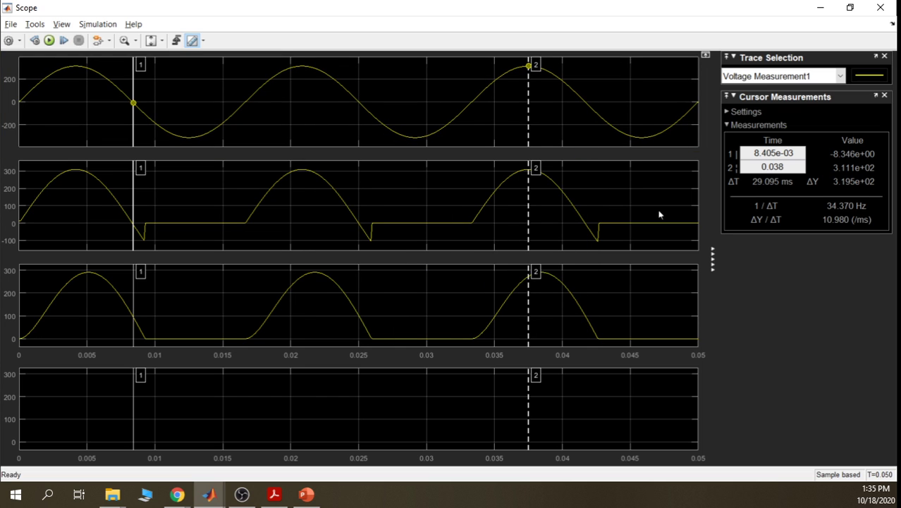
pyautogui.click(822, 9)
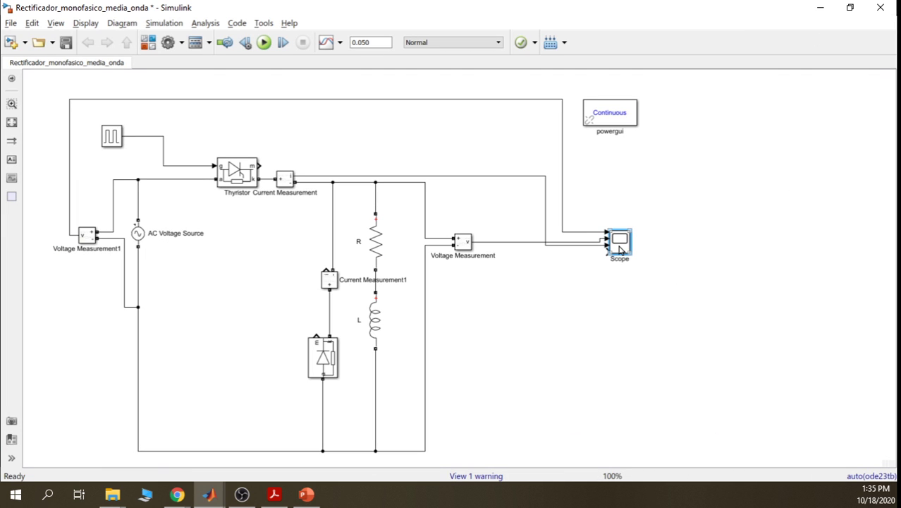
# Enlarge the Scope block and wire the diode current signal to its fourth input, routing the line below the circuit
pyautogui.moveTo(632, 252)
pyautogui.mouseDown()
pyautogui.moveTo(636, 265)
pyautogui.moveTo(635, 255)
pyautogui.mouseUp()
pyautogui.click(610, 306)
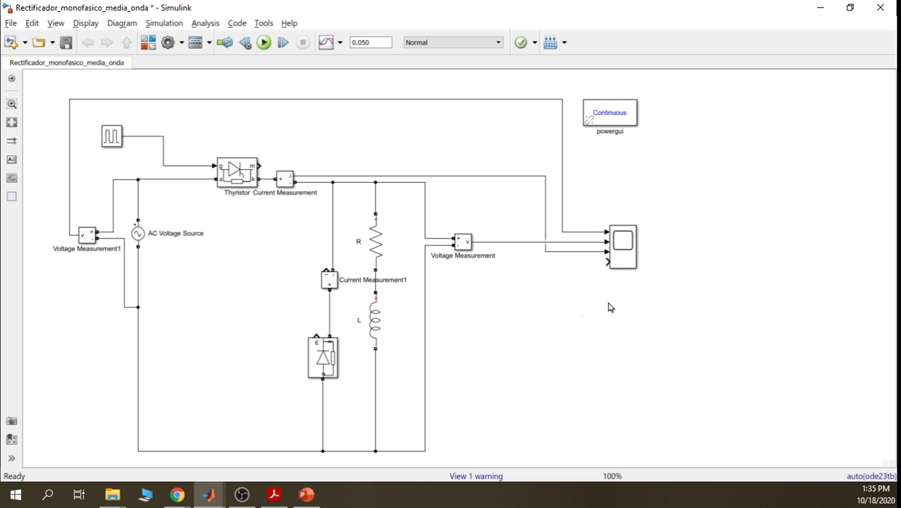
pyautogui.moveTo(323, 266)
pyautogui.mouseDown()
pyautogui.moveTo(258, 340)
pyautogui.moveTo(340, 449)
pyautogui.moveTo(611, 261)
pyautogui.mouseUp()
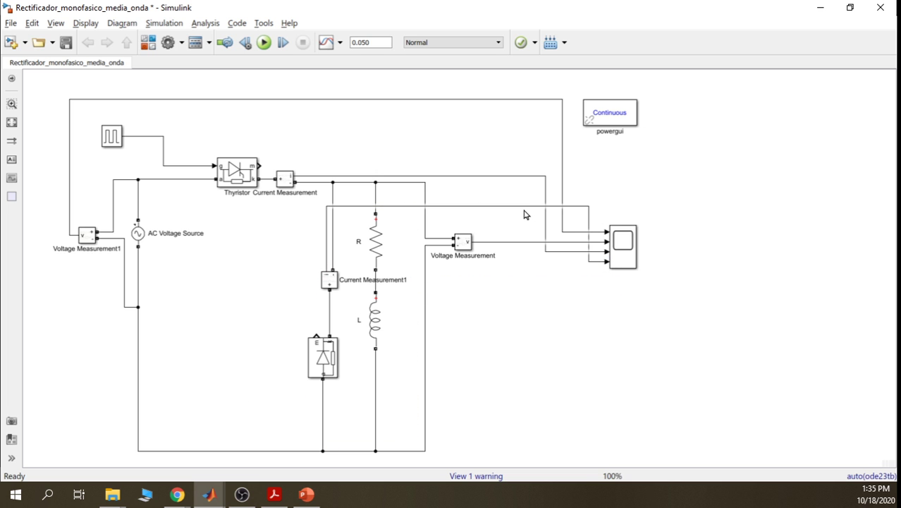
pyautogui.moveTo(524, 207); pyautogui.dragTo(513, 432)
pyautogui.click(703, 305)
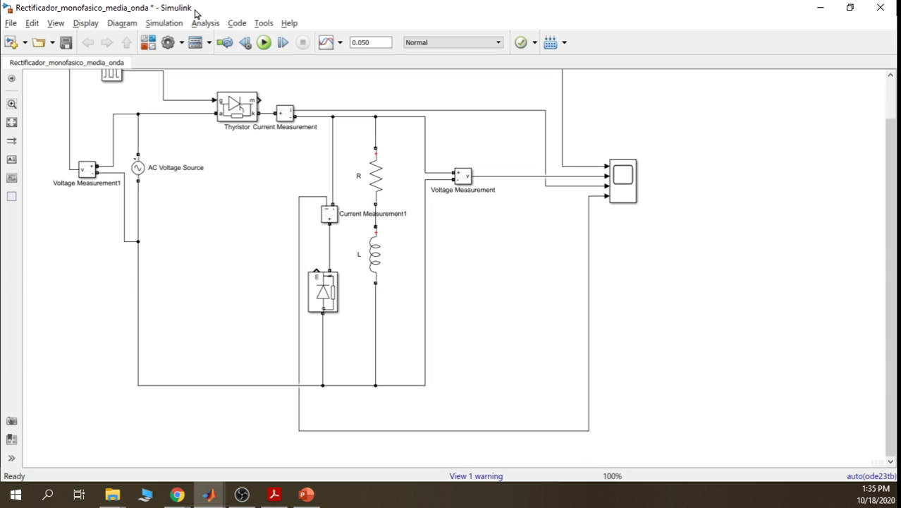
# Run the simulation and set Scope cursor 1 at about 8.288 ms, where the load voltage reaches zero
pyautogui.click(264, 44)
pyautogui.click(630, 182)
pyautogui.doubleClick(630, 182)
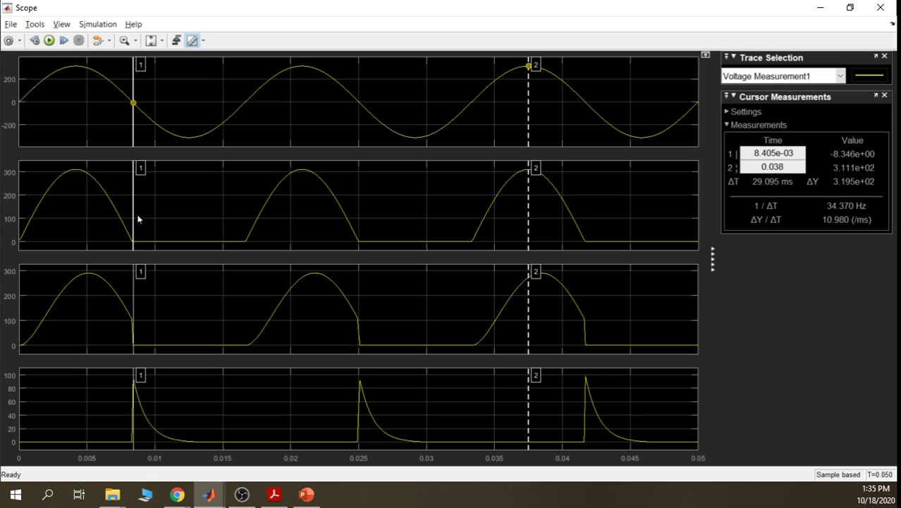
pyautogui.moveTo(134, 200); pyautogui.dragTo(132, 200)
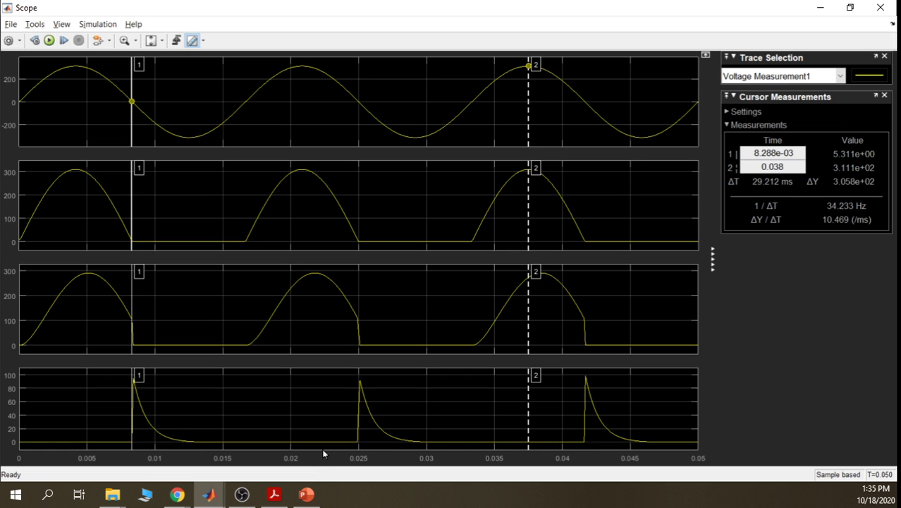
pyautogui.rightClick(76, 403)
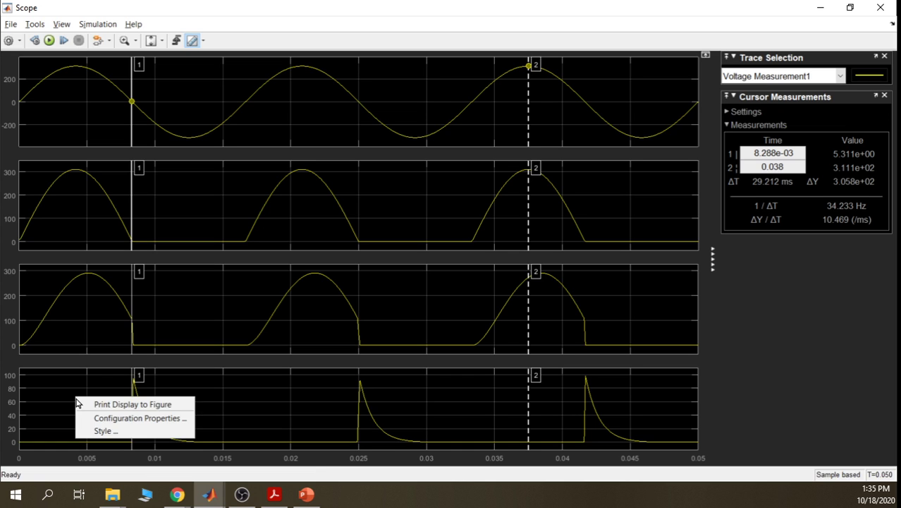
pyautogui.click(145, 420)
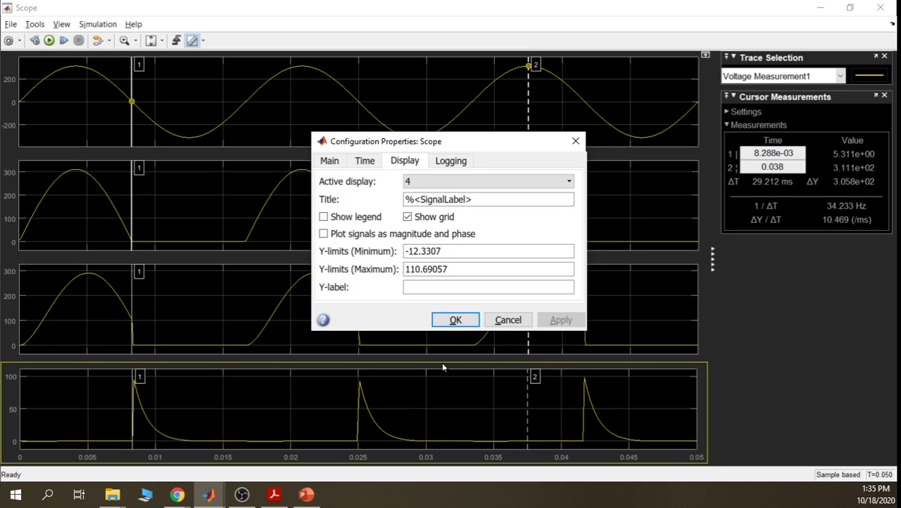
pyautogui.doubleClick(455, 268)
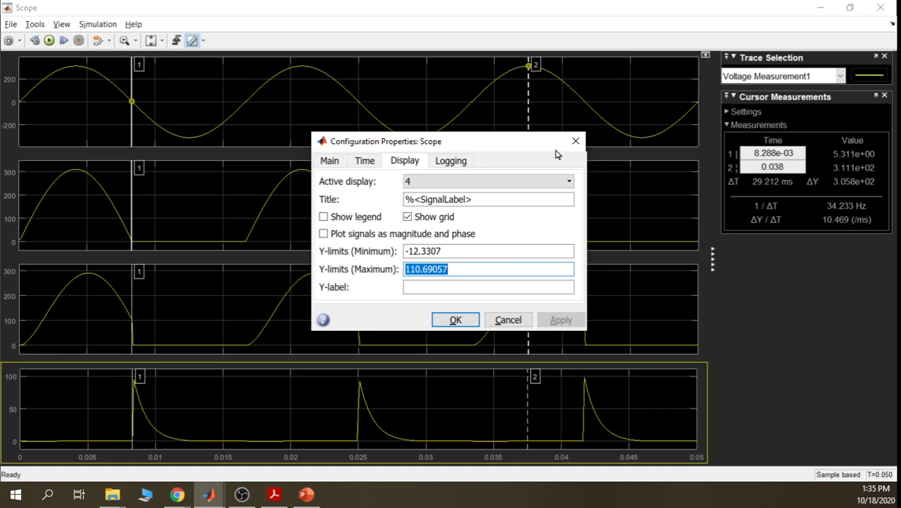
pyautogui.click(576, 141)
# Copy the maximum Y-limit, 327.01529, from the properties of the Scope's third display
pyautogui.rightClick(91, 309)
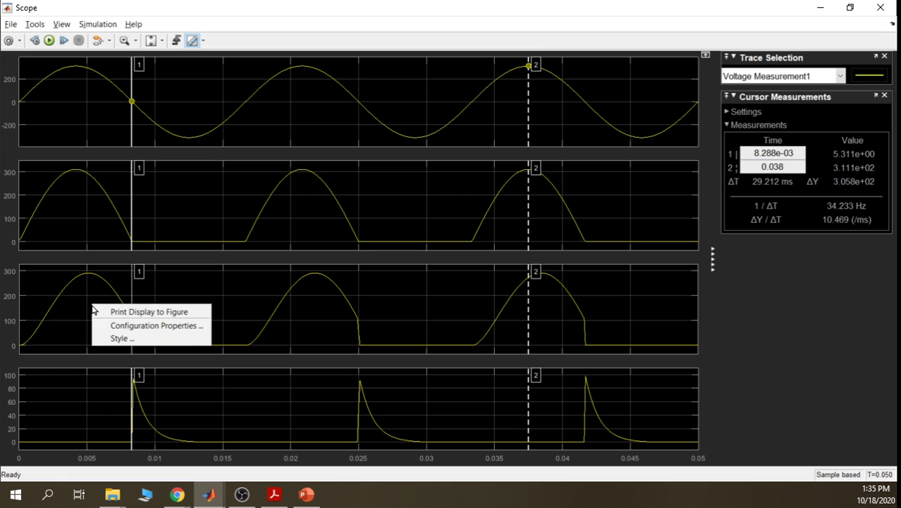
pyautogui.click(146, 326)
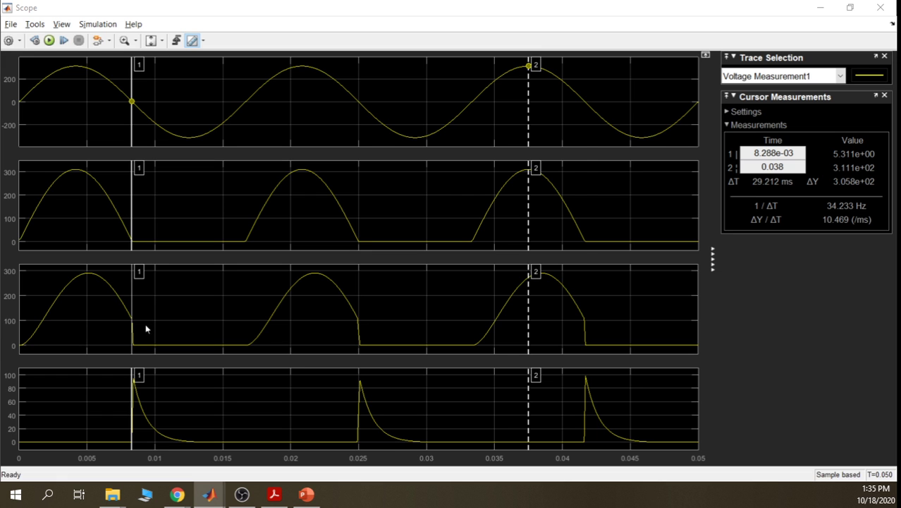
pyautogui.doubleClick(463, 269)
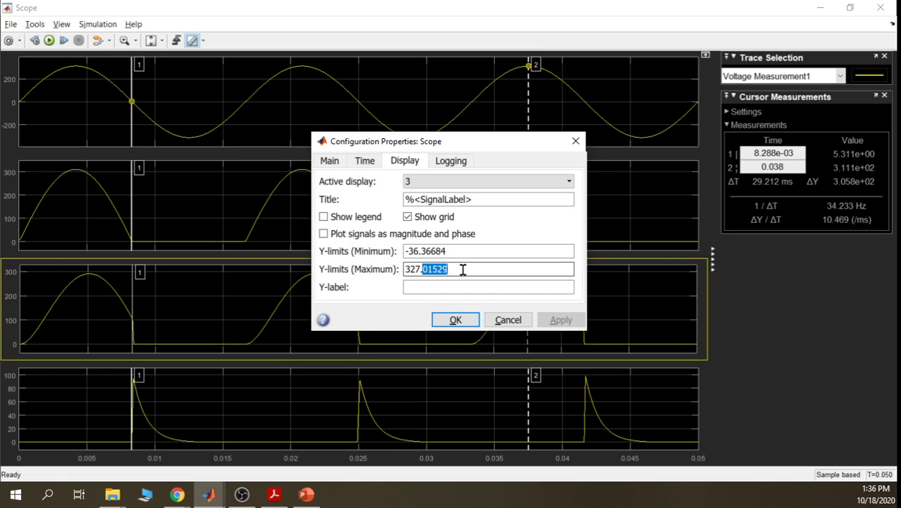
pyautogui.tripleClick(463, 268)
pyautogui.rightClick(463, 269)
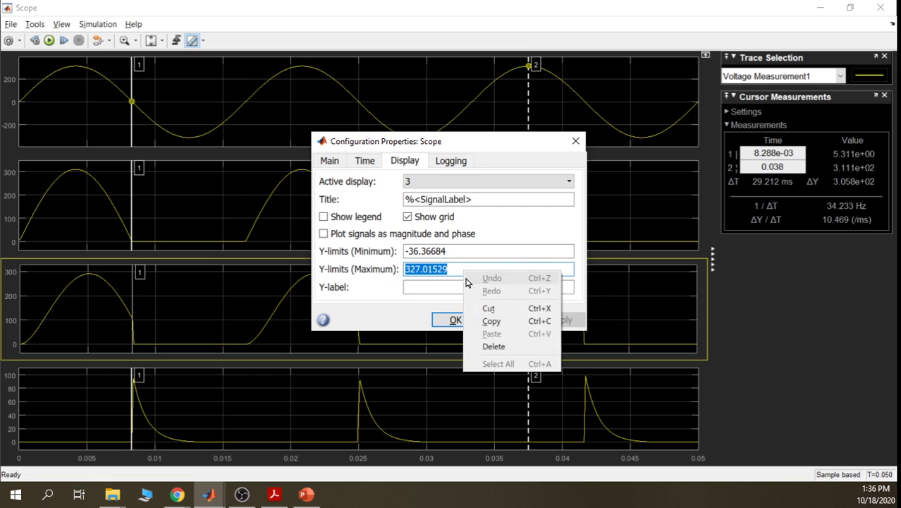
pyautogui.click(489, 320)
pyautogui.click(460, 320)
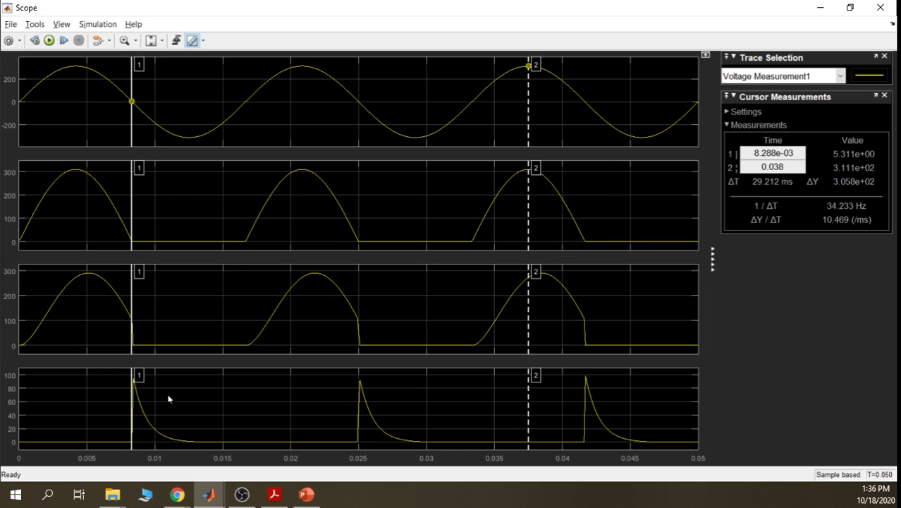
# Try to set the fourth display's maximum Y-limit to the copied 327.01529
pyautogui.rightClick(182, 395)
pyautogui.click(244, 414)
pyautogui.doubleClick(462, 268)
pyautogui.rightClick(462, 269)
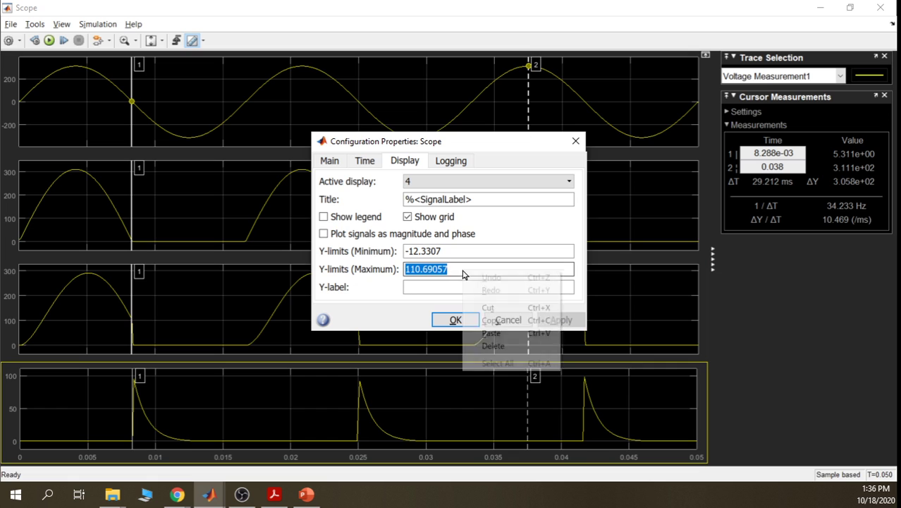
pyautogui.click(498, 336)
pyautogui.click(456, 321)
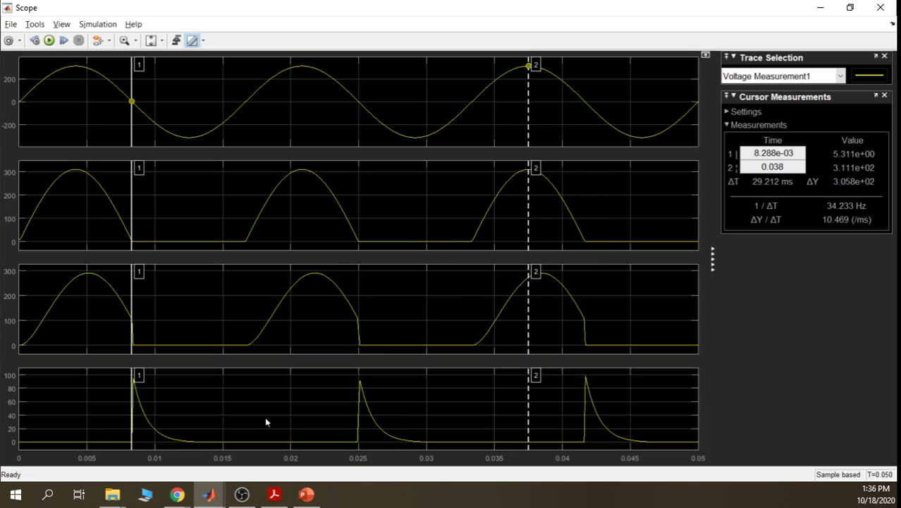
# Retry replacing the fourth display's maximum Y-limit with the value copied from the third display
pyautogui.rightClick(225, 404)
pyautogui.click(256, 423)
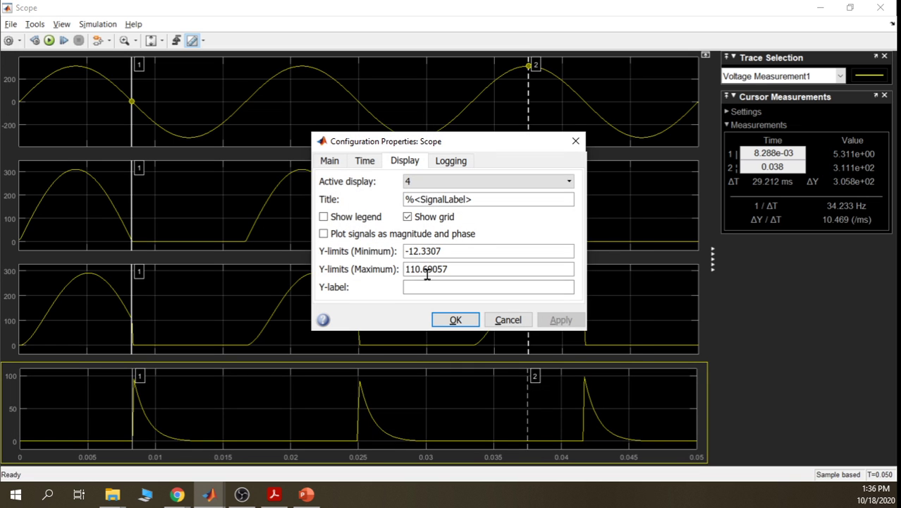
pyautogui.doubleClick(427, 269)
pyautogui.tripleClick(427, 272)
pyautogui.rightClick(427, 272)
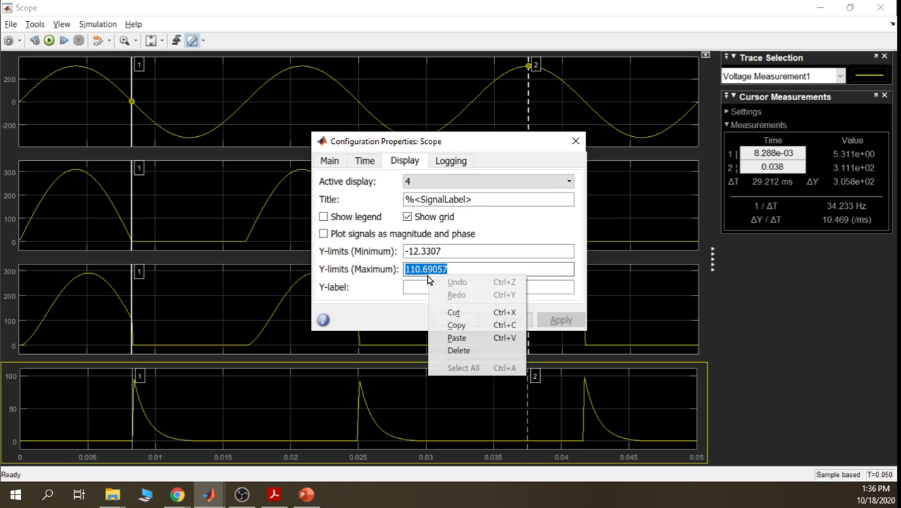
pyautogui.click(459, 337)
pyautogui.click(467, 319)
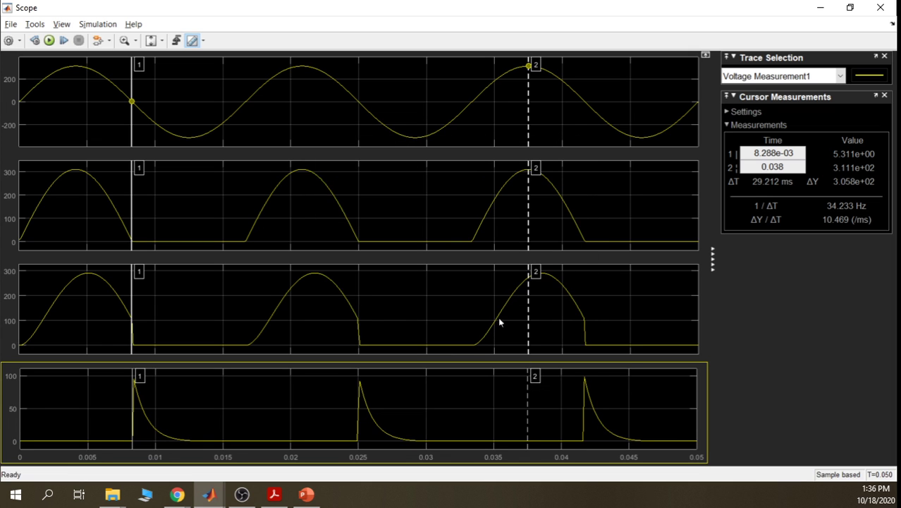
# Copy the third display's maximum Y-limit of 327.01529 again
pyautogui.rightClick(205, 316)
pyautogui.click(233, 332)
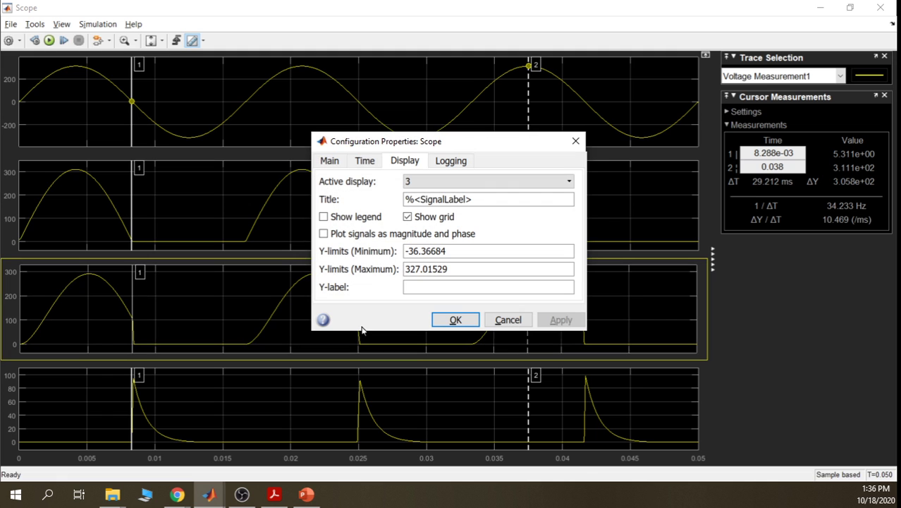
pyautogui.tripleClick(432, 272)
pyautogui.rightClick(452, 270)
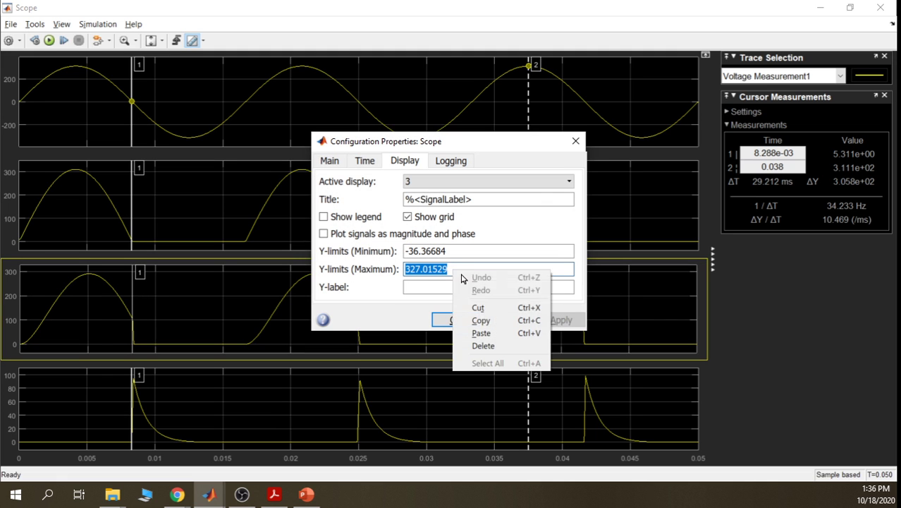
pyautogui.click(481, 319)
pyautogui.click(458, 321)
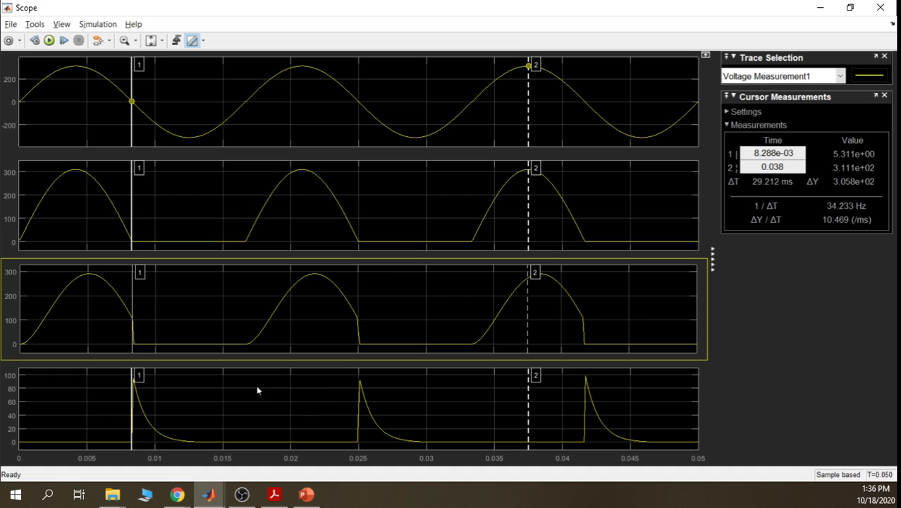
# Set the fourth Scope display's maximum Y-limit to the copied value 327.01529 and apply the configuration
pyautogui.doubleClick(304, 401)
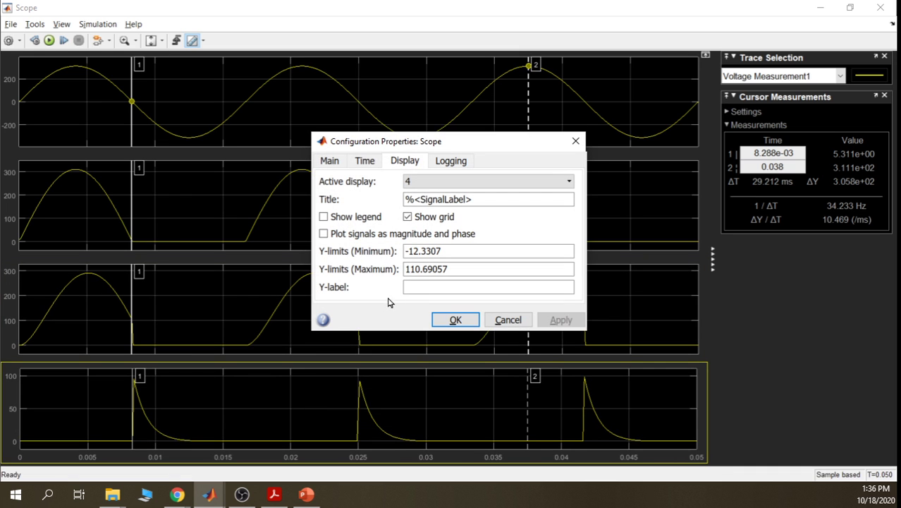
pyautogui.moveTo(405, 270); pyautogui.dragTo(462, 269)
pyautogui.rightClick(426, 275)
pyautogui.tripleClick(462, 269)
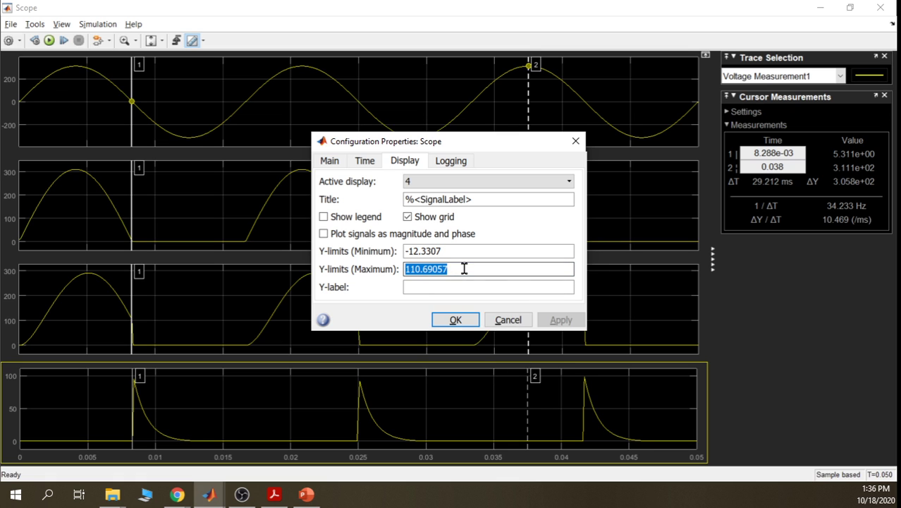
pyautogui.rightClick(465, 275)
pyautogui.click(494, 320)
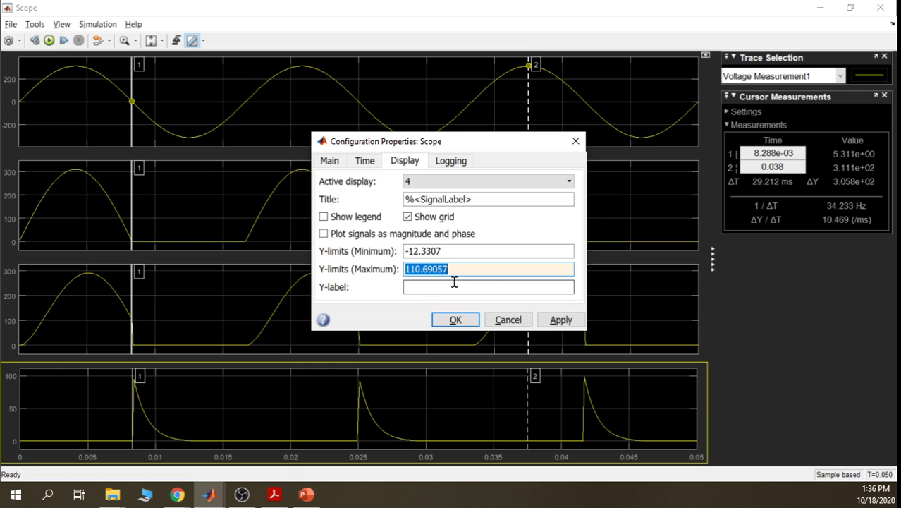
pyautogui.hotkey('ctrl', 'v')
pyautogui.click(557, 321)
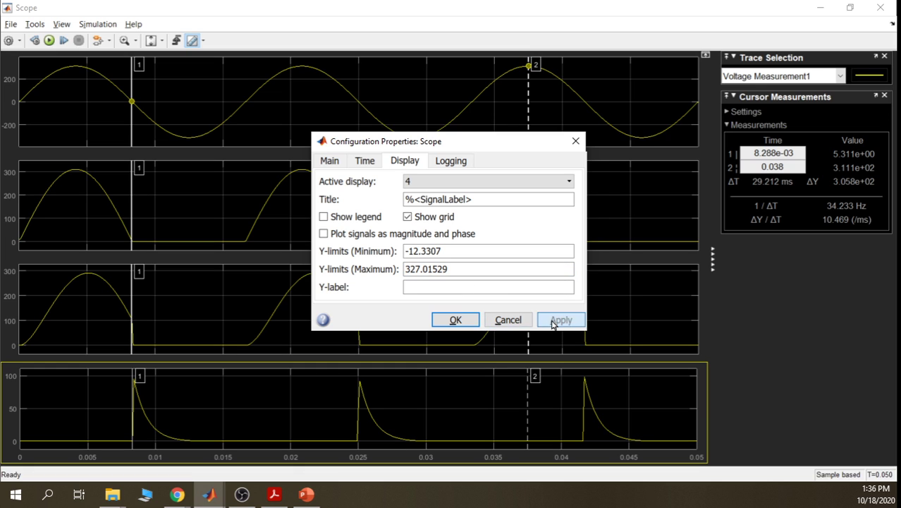
pyautogui.click(455, 321)
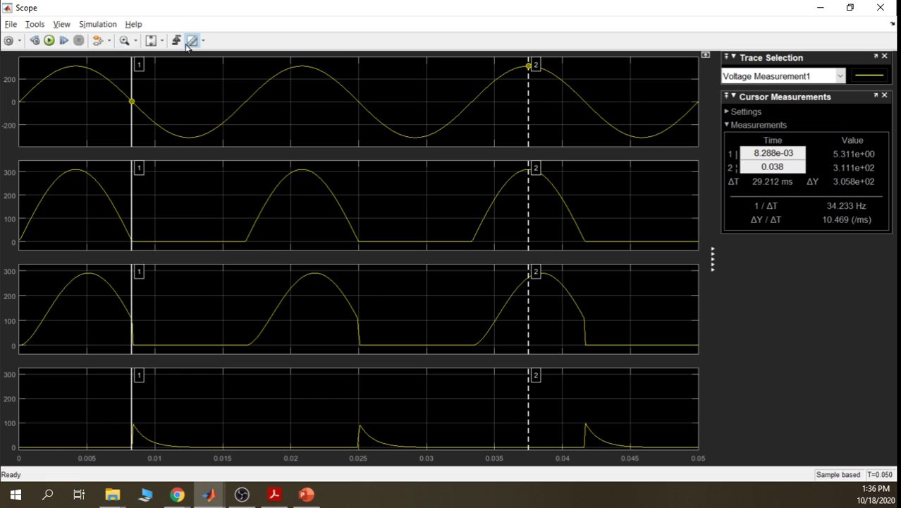
# Set the simulation stop time to 0.035 and run the rectifier model
pyautogui.click(880, 7)
pyautogui.click(381, 42)
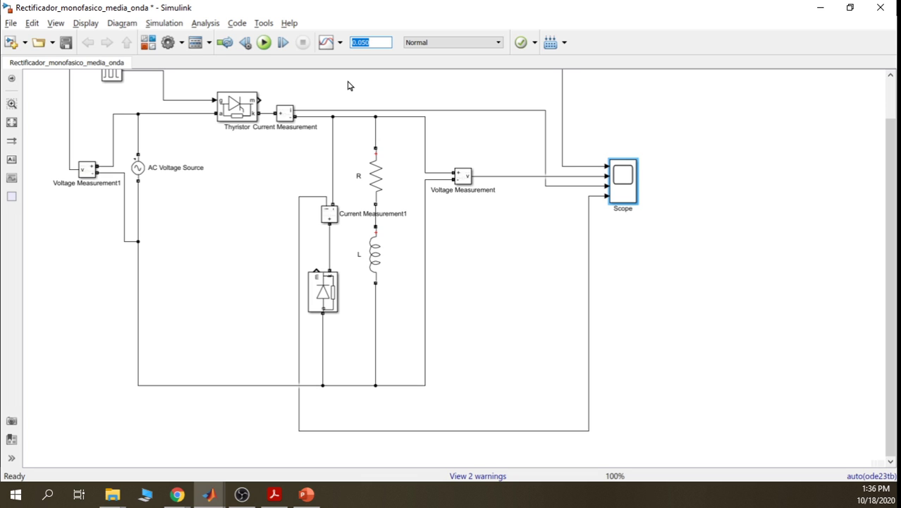
pyautogui.write('0')
pyautogui.click(264, 42)
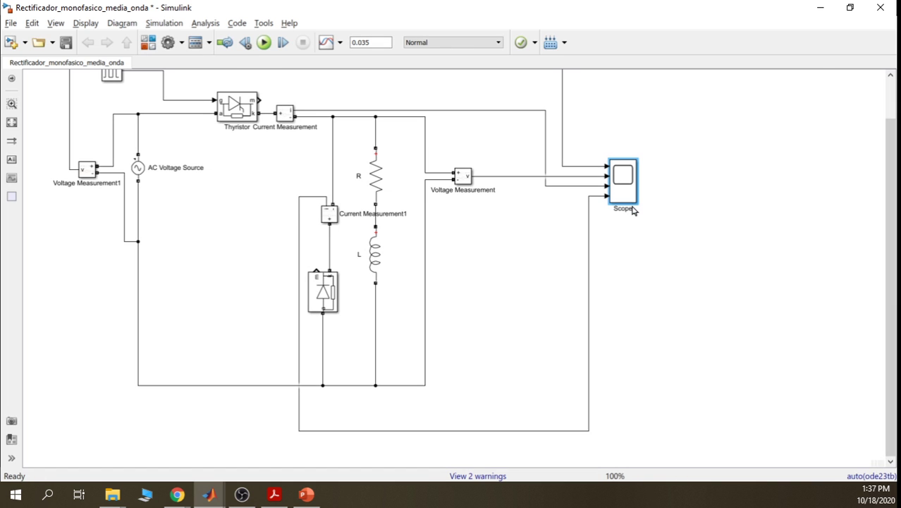
# Examine the Scope waveforms with cursor 1 moved to about 8.302e-03 s, near the supply voltage's first zero crossing
pyautogui.doubleClick(625, 174)
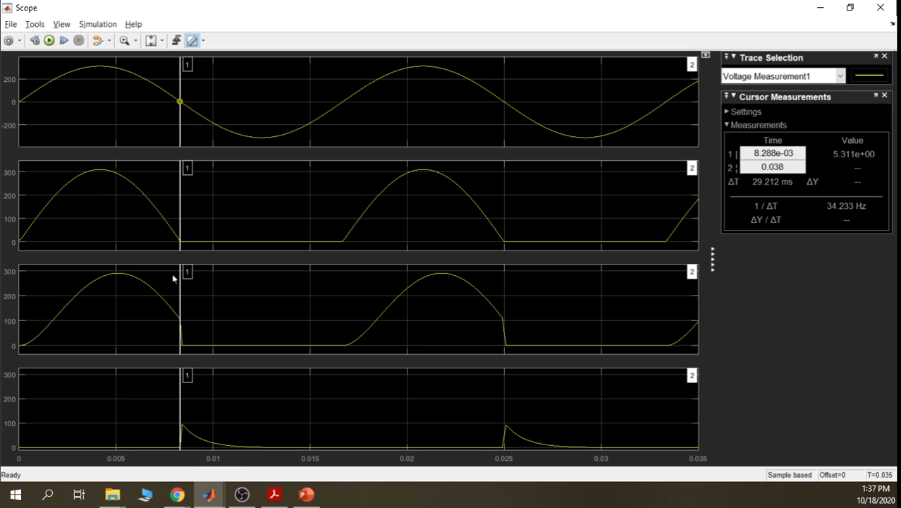
pyautogui.moveTo(179, 205); pyautogui.dragTo(180, 206)
pyautogui.click(821, 7)
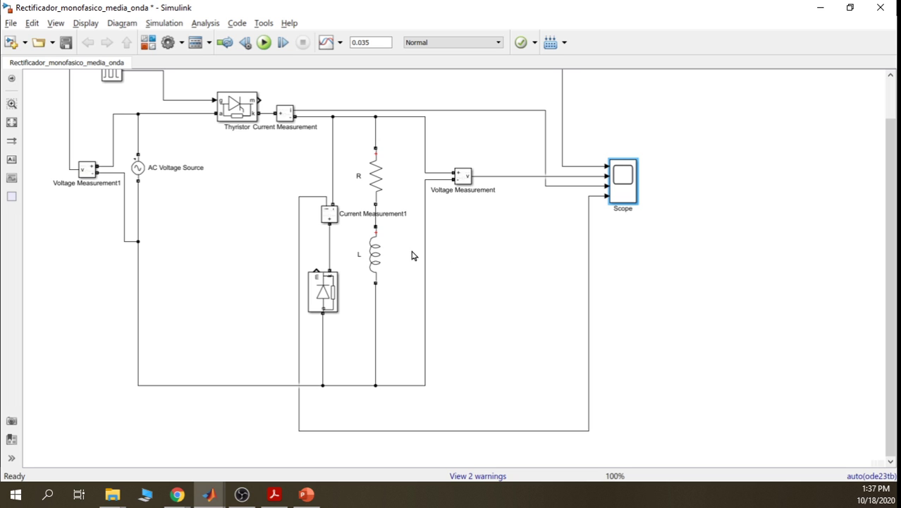
pyautogui.click(629, 182)
pyautogui.doubleClick(629, 182)
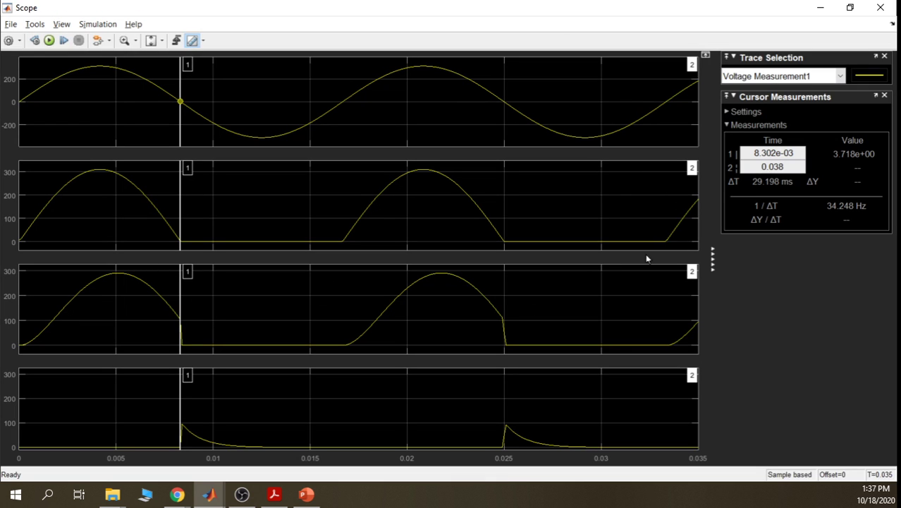
pyautogui.click(821, 7)
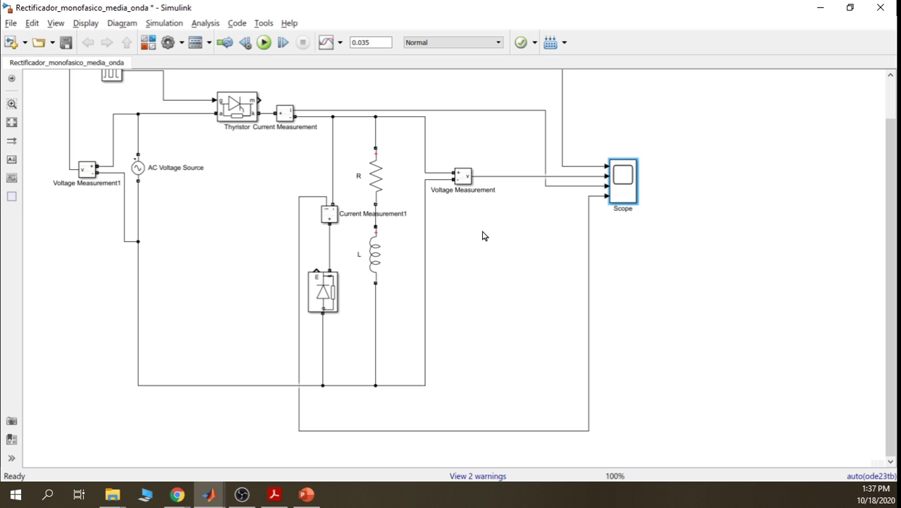
# Duplicate the diode branch's current measurement block, place the copy above the Voltage Measurement block, and shift resistor R slightly down
pyautogui.click(327, 212)
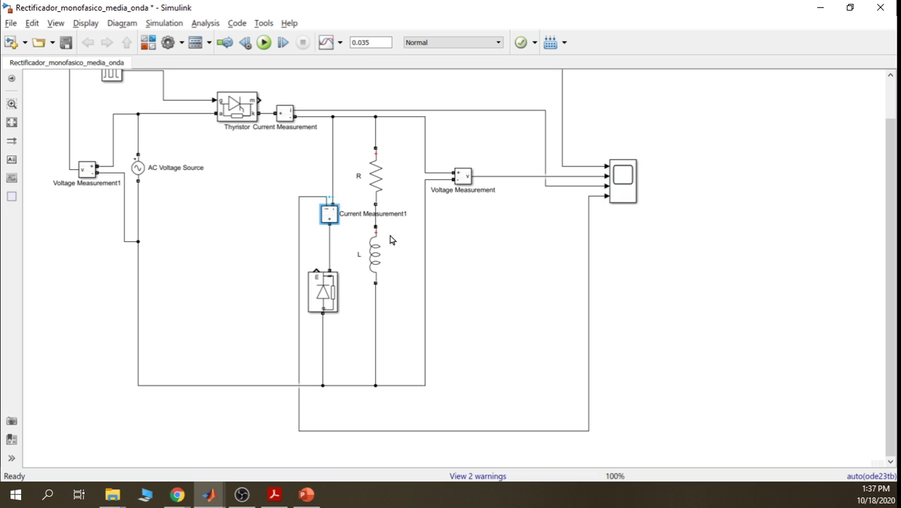
pyautogui.click(213, 211)
pyautogui.hotkey('ctrl', 'v')
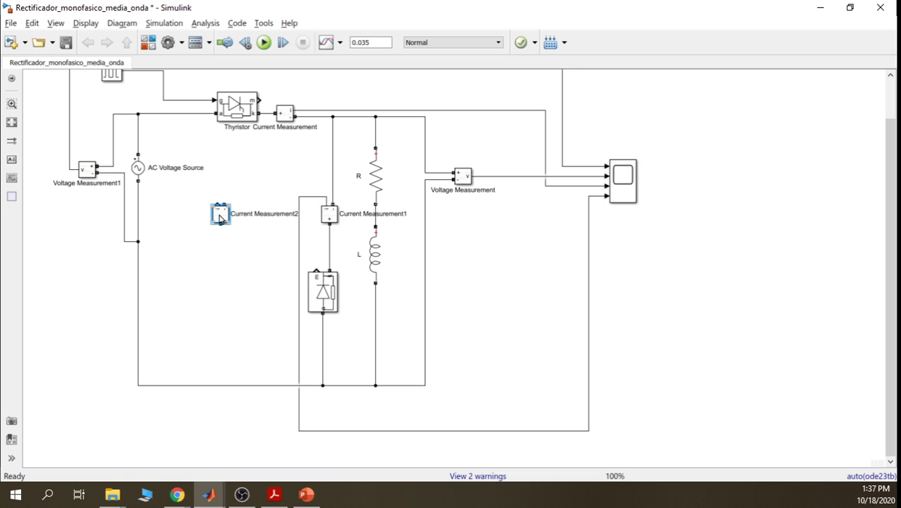
pyautogui.moveTo(223, 219); pyautogui.dragTo(463, 133)
pyautogui.moveTo(381, 187); pyautogui.dragTo(381, 193)
# Hide the block name of the diode branch's Current Measurement1 block
pyautogui.click(362, 214)
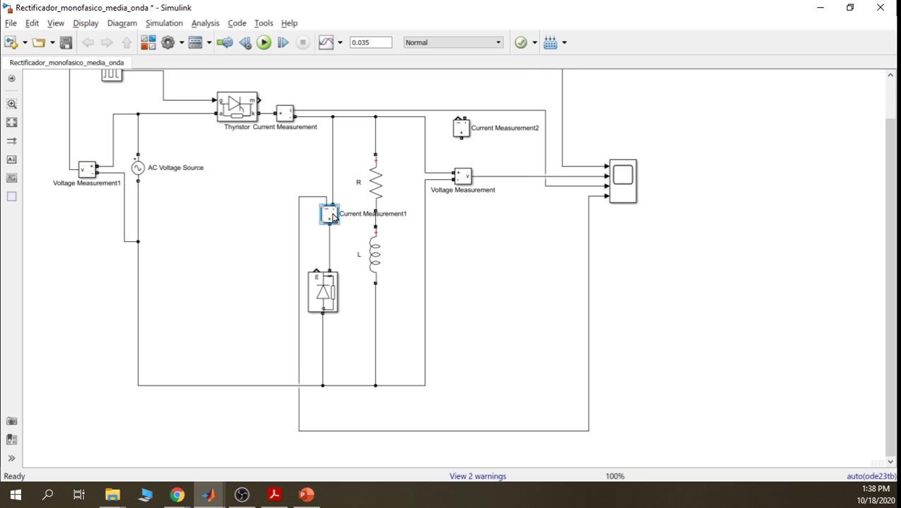
pyautogui.rightClick(331, 214)
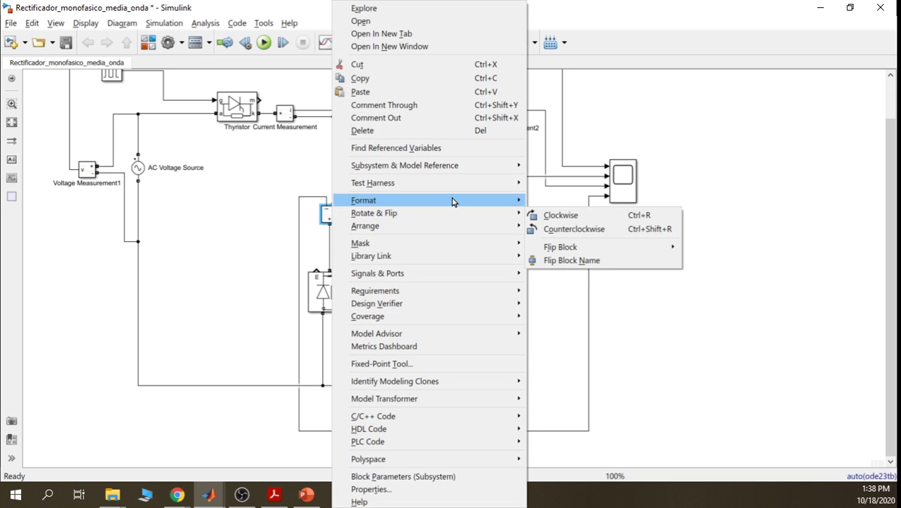
pyautogui.moveTo(453, 201)
pyautogui.moveTo(582, 266)
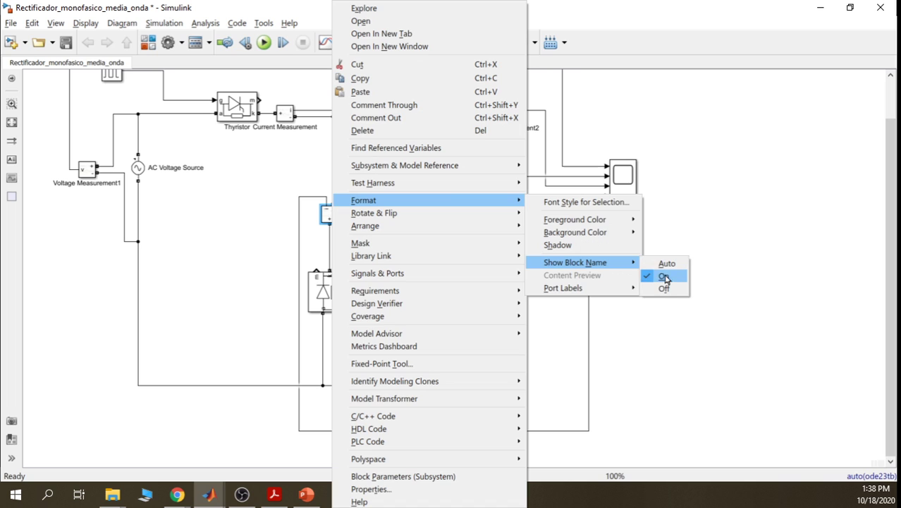
pyautogui.click(665, 288)
pyautogui.click(521, 275)
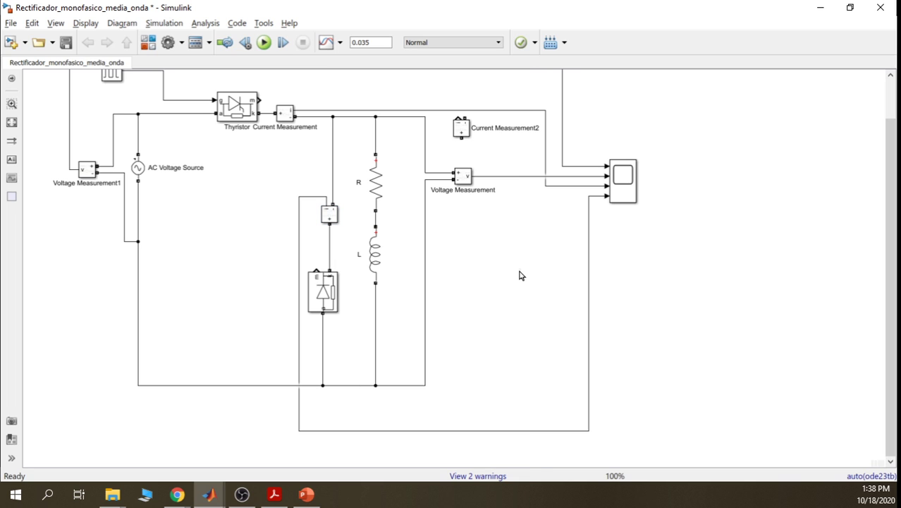
# Make room above resistor R, delete the wire feeding it, and insert Current Measurement2 in series with the RL load
pyautogui.moveTo(377, 172); pyautogui.dragTo(376, 186)
pyautogui.click(376, 141)
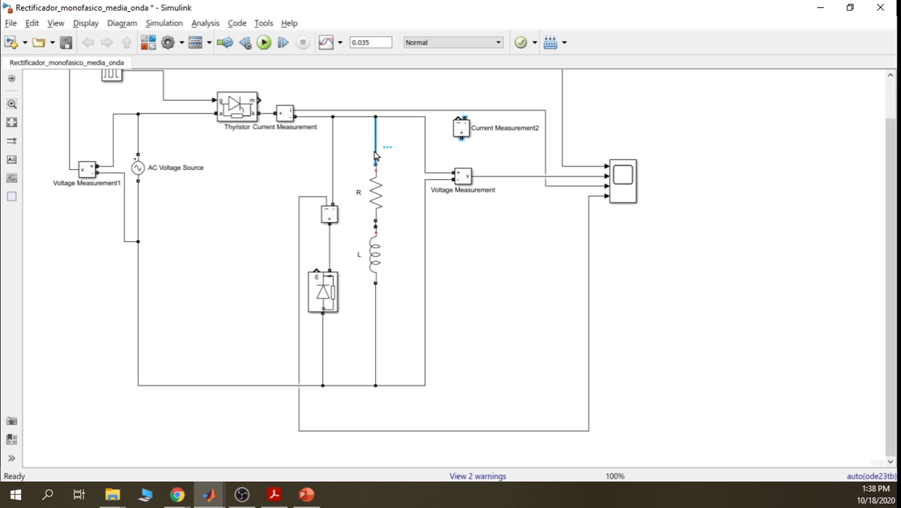
pyautogui.press('Delete')
pyautogui.moveTo(462, 127)
pyautogui.mouseDown()
pyautogui.moveTo(374, 146)
pyautogui.moveTo(378, 117)
pyautogui.mouseUp()
pyautogui.click(386, 169)
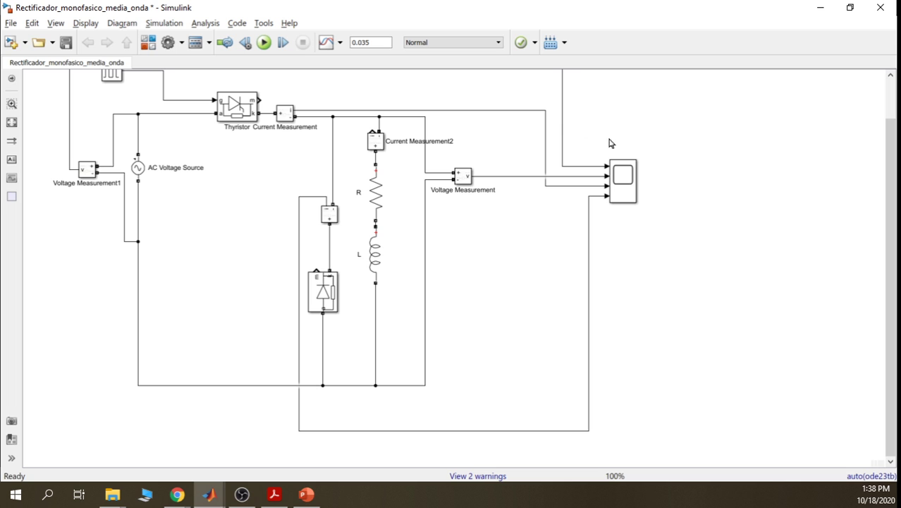
# Add a two-input Mux from the Simulink Signal Routing library to the free area below the Voltage Measurement block
pyautogui.click(632, 168)
pyautogui.click(576, 262)
pyautogui.click(150, 43)
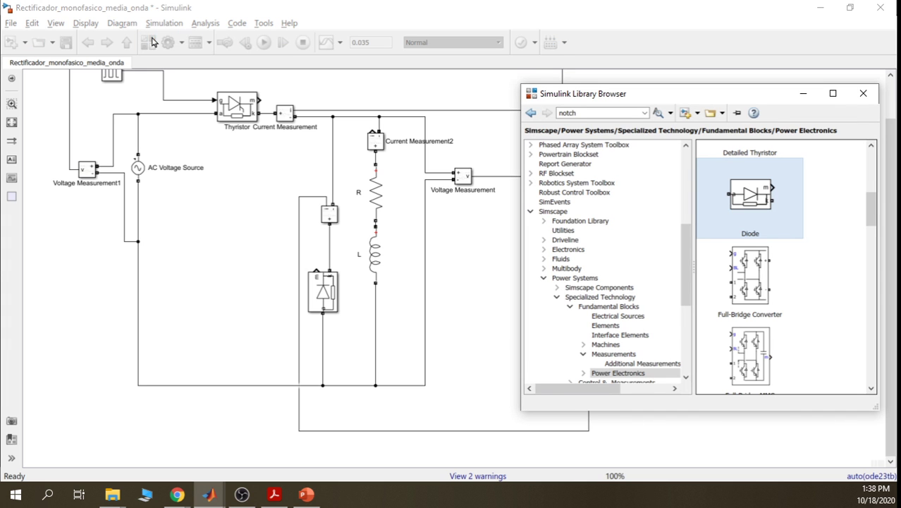
pyautogui.moveTo(680, 238); pyautogui.dragTo(691, 163)
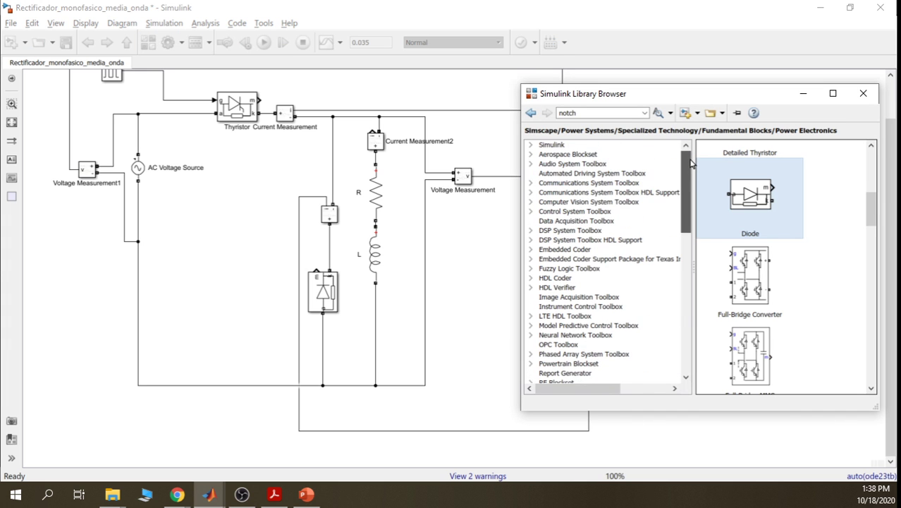
pyautogui.doubleClick(550, 144)
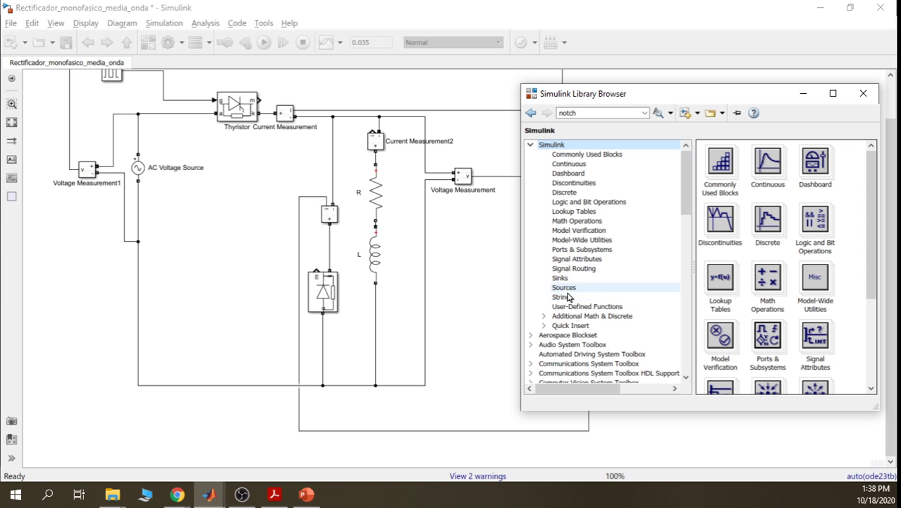
pyautogui.click(591, 269)
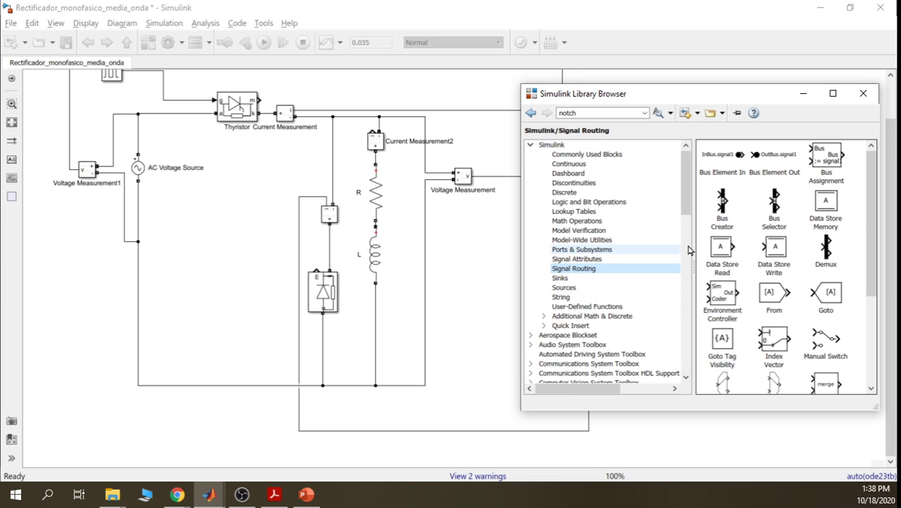
pyautogui.moveTo(872, 233); pyautogui.dragTo(872, 306)
pyautogui.moveTo(773, 305); pyautogui.dragTo(492, 239)
# Move the Scope farther right in the model and delete the diode-current line feeding its fourth input
pyautogui.moveTo(628, 195); pyautogui.dragTo(708, 183)
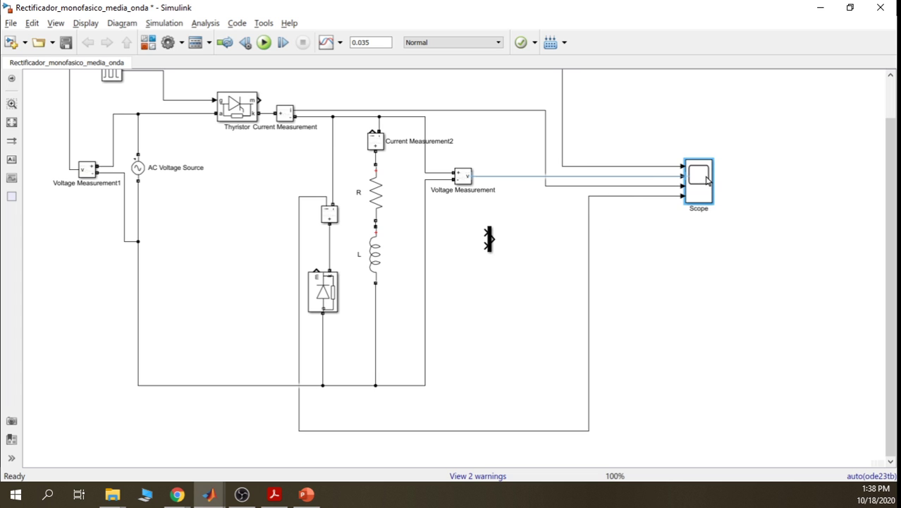
pyautogui.click(731, 248)
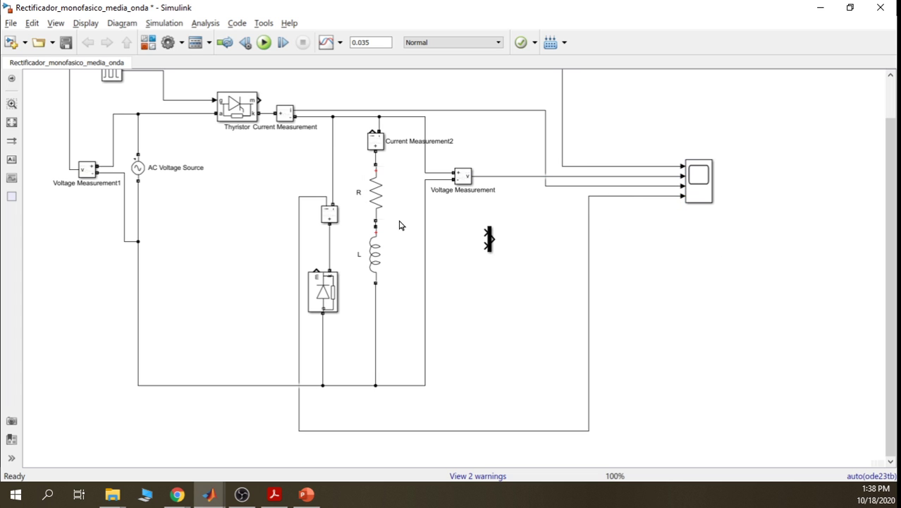
pyautogui.click(286, 115)
pyautogui.click(337, 301)
pyautogui.click(696, 245)
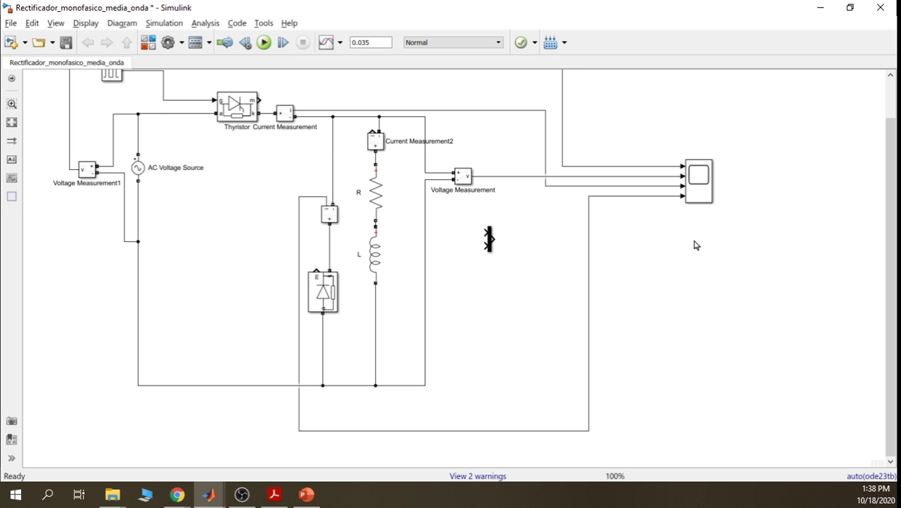
pyautogui.click(661, 199)
pyautogui.press('Delete')
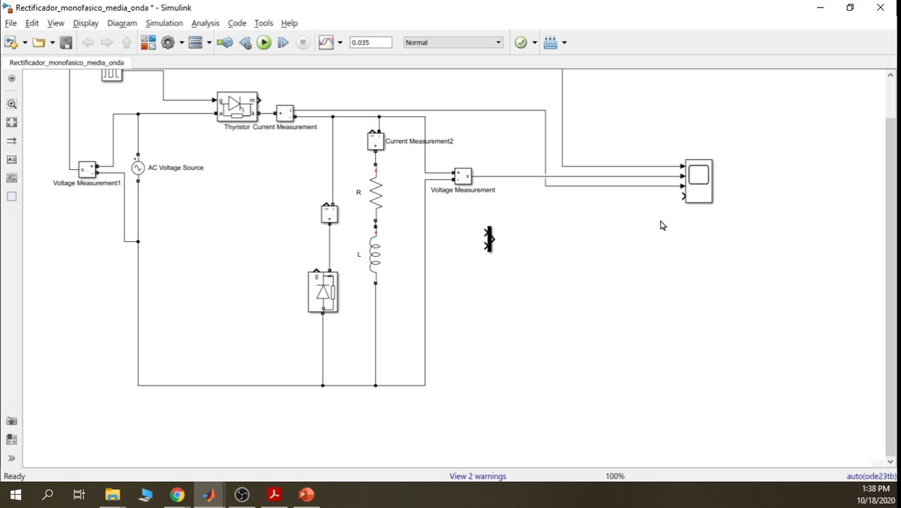
# Branch the thyristor current signal to the Mux's first input and delete its direct line to the Scope's third input
pyautogui.click(656, 176)
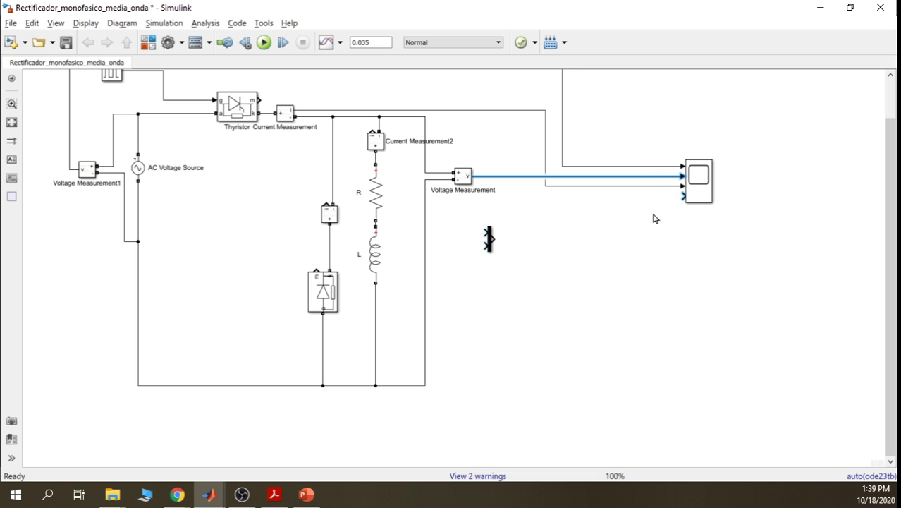
pyautogui.click(655, 185)
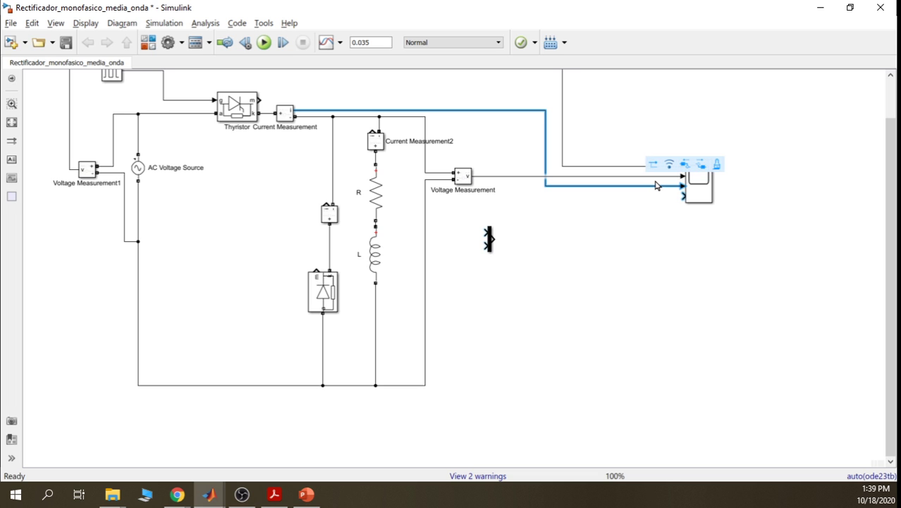
pyautogui.moveTo(489, 239)
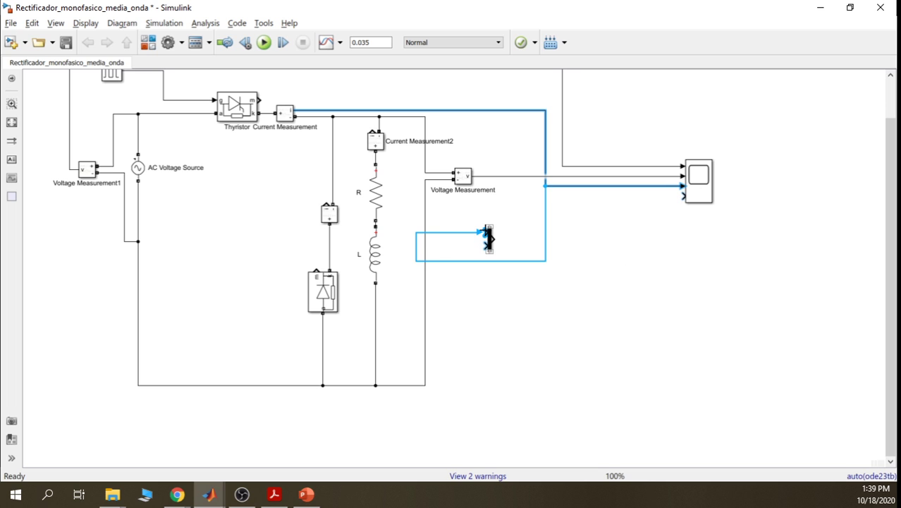
pyautogui.click(489, 238)
pyautogui.click(594, 186)
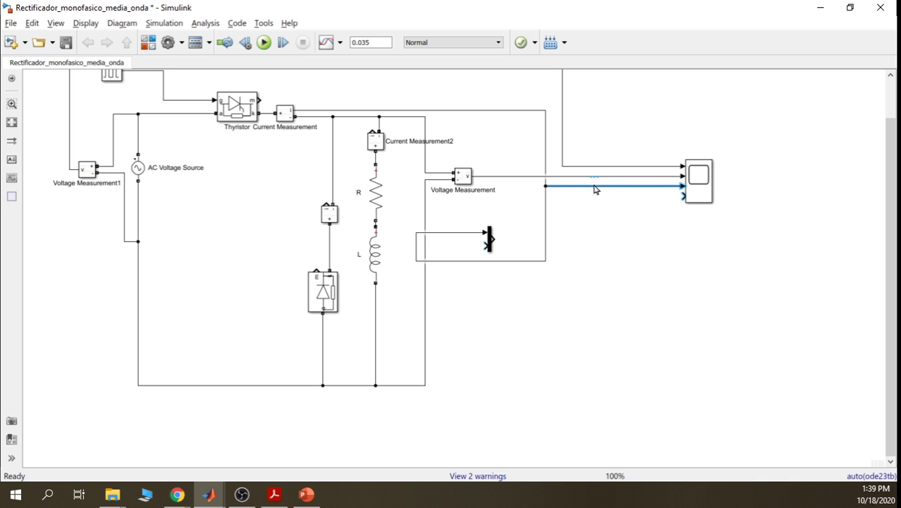
pyautogui.press('Delete')
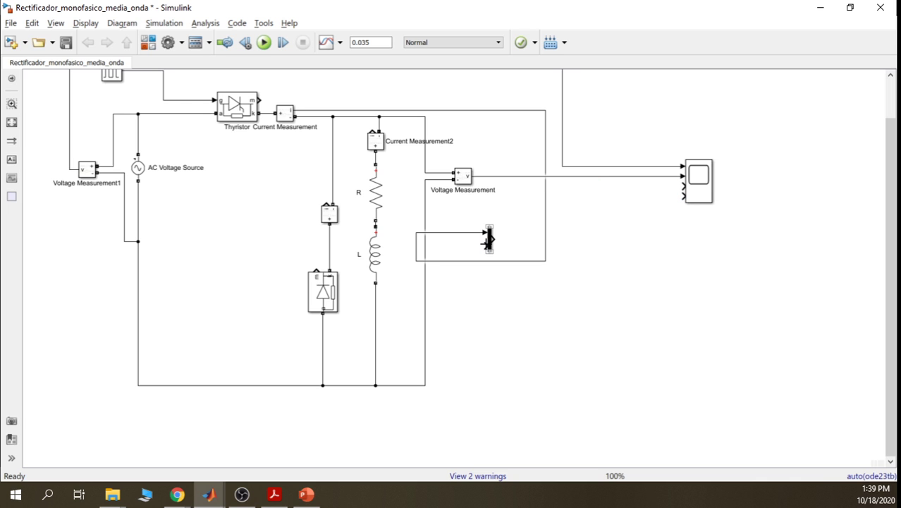
# Connect the diode current measurement's output to the Mux's second input and reroute the line below the circuit
pyautogui.moveTo(486, 245); pyautogui.dragTo(328, 204)
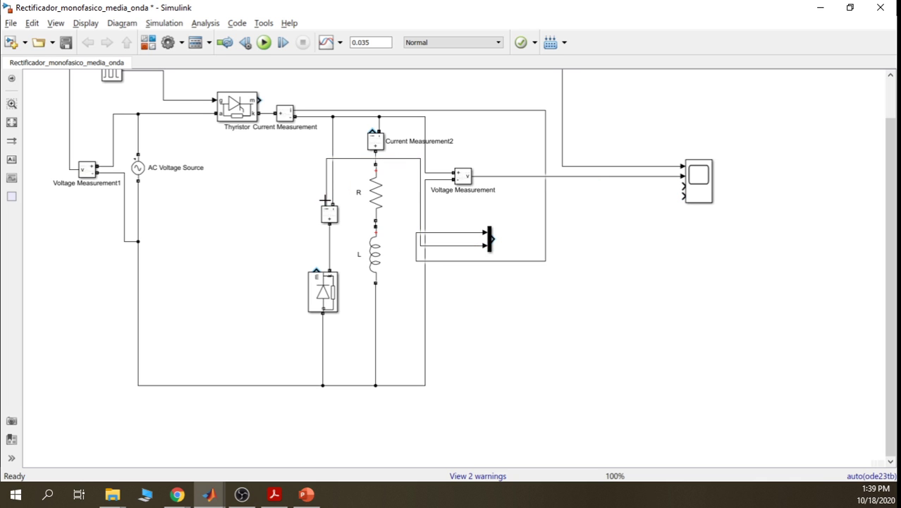
pyautogui.click(402, 161)
pyautogui.moveTo(400, 165); pyautogui.dragTo(397, 449)
pyautogui.moveTo(421, 411); pyautogui.dragTo(481, 412)
# Connect the Mux output to the Scope's third input, with the Mux near the Scope and the Scope moved farther right
pyautogui.moveTo(489, 241); pyautogui.dragTo(735, 189)
pyautogui.click(705, 189)
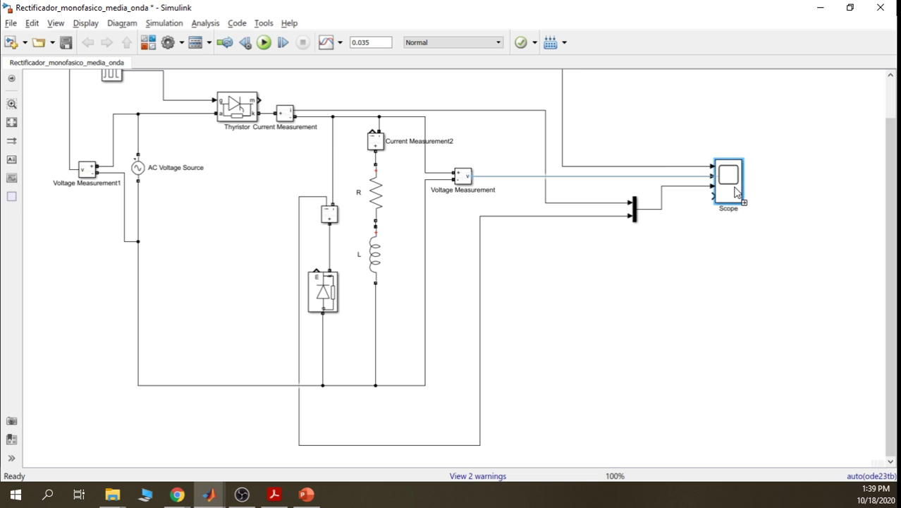
pyautogui.click(723, 271)
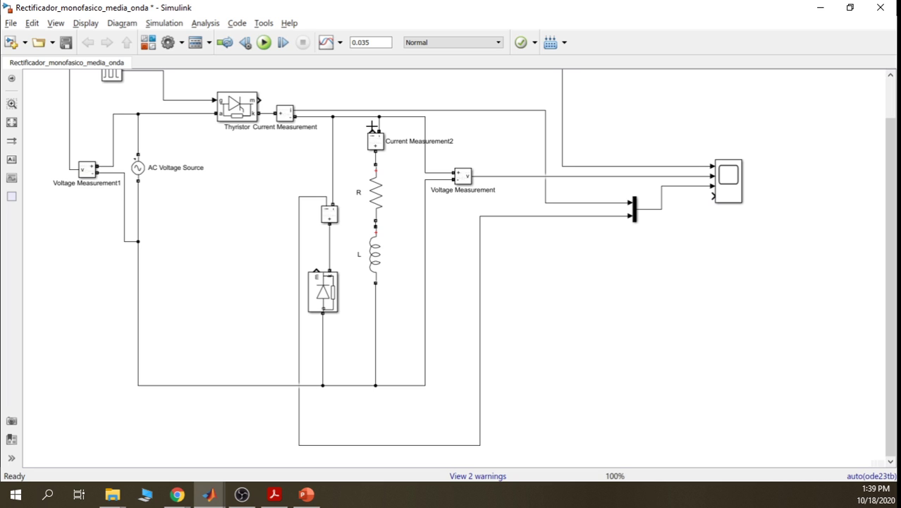
# Connect the output of Current Measurement2 to the Scope's fourth input and reroute the line below the circuit
pyautogui.moveTo(371, 125)
pyautogui.mouseDown()
pyautogui.moveTo(587, 125)
pyautogui.moveTo(699, 198)
pyautogui.moveTo(712, 196)
pyautogui.mouseUp()
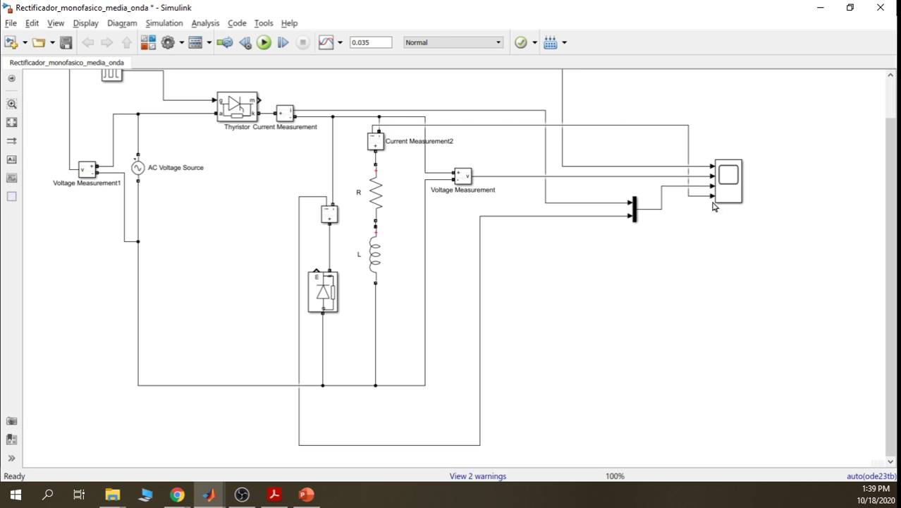
pyautogui.click(619, 126)
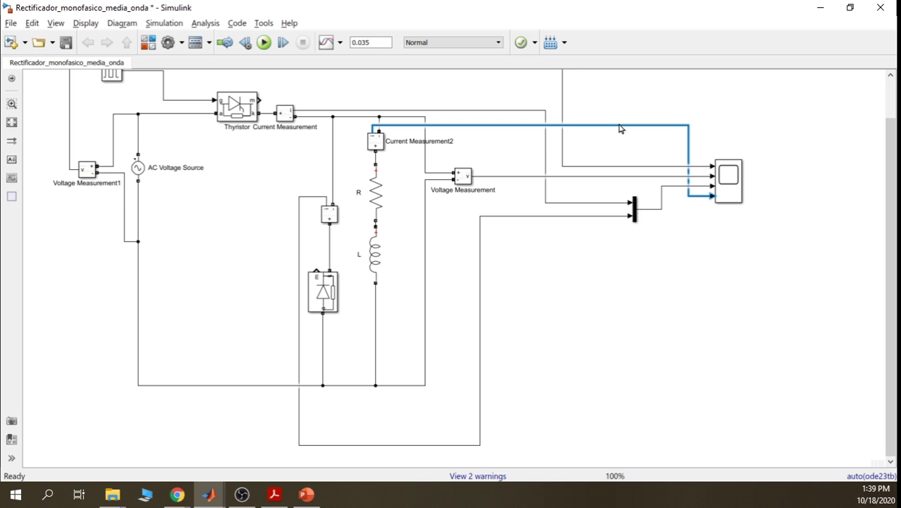
pyautogui.moveTo(619, 127); pyautogui.dragTo(597, 448)
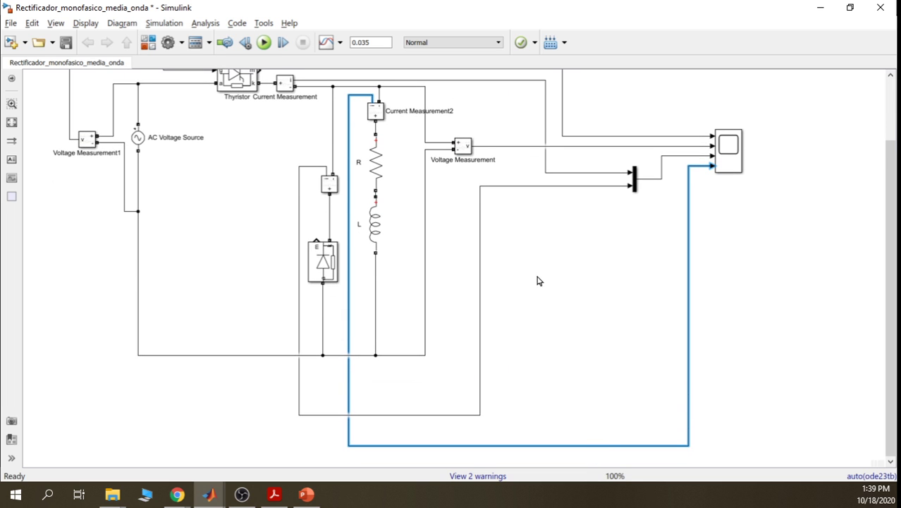
pyautogui.click(572, 314)
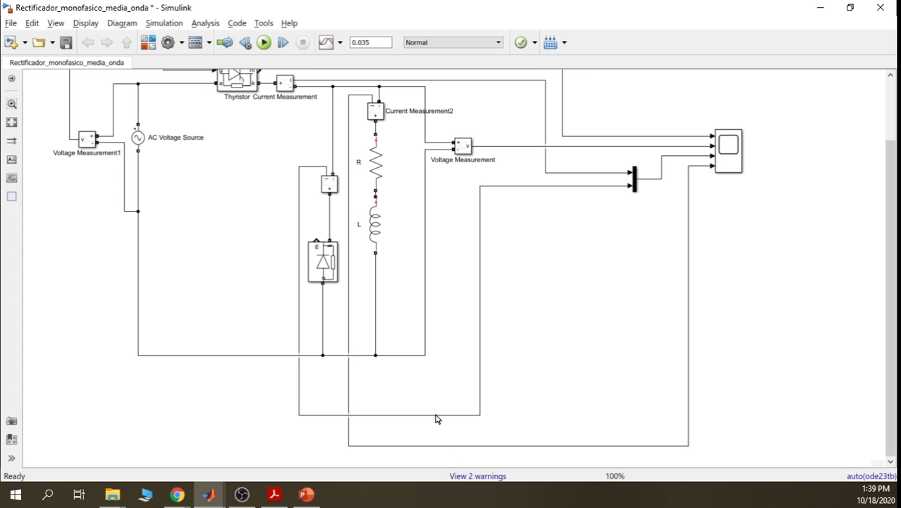
# Move the diode-current and load-current lines closer to the bottom rail of the circuit, keeping them apart
pyautogui.moveTo(436, 416); pyautogui.dragTo(437, 382)
pyautogui.click(543, 445)
pyautogui.moveTo(543, 445); pyautogui.dragTo(547, 401)
pyautogui.moveTo(892, 264); pyautogui.dragTo(892, 222)
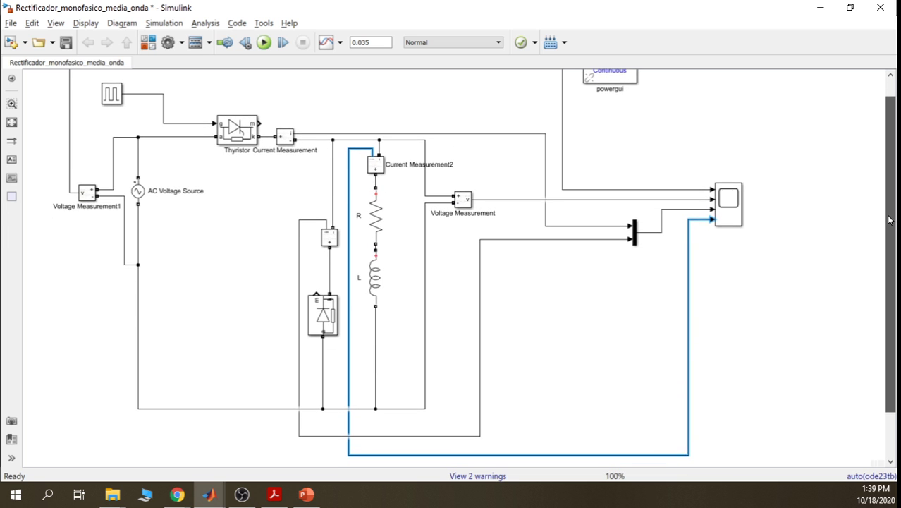
pyautogui.click(461, 426)
pyautogui.moveTo(459, 435); pyautogui.dragTo(461, 424)
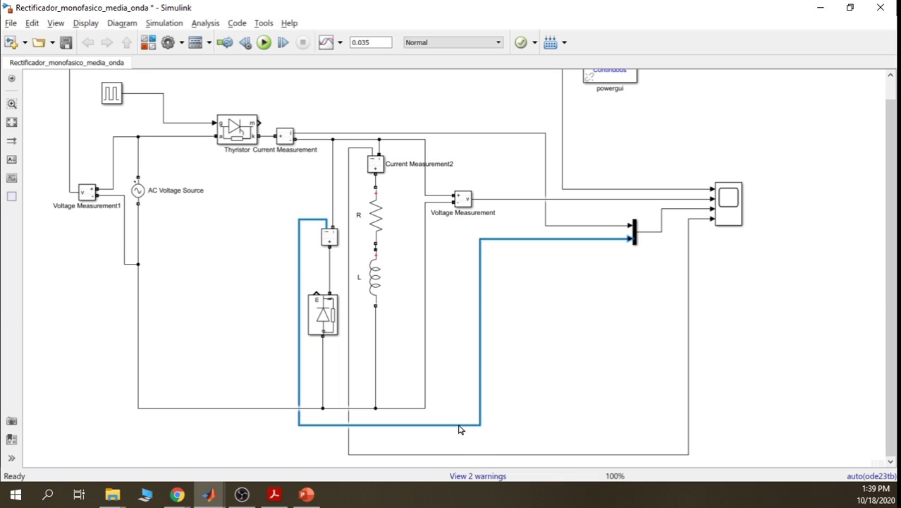
pyautogui.click(55, 23)
pyautogui.click(59, 26)
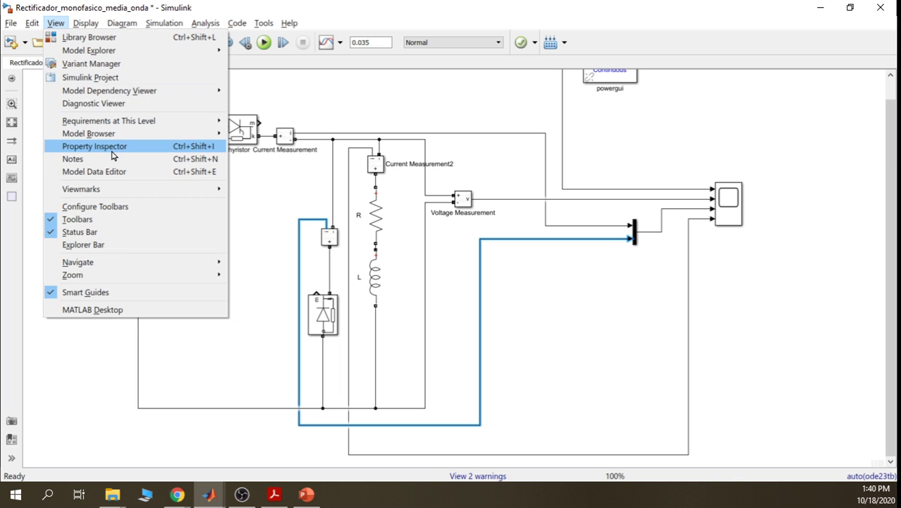
pyautogui.moveTo(180, 277)
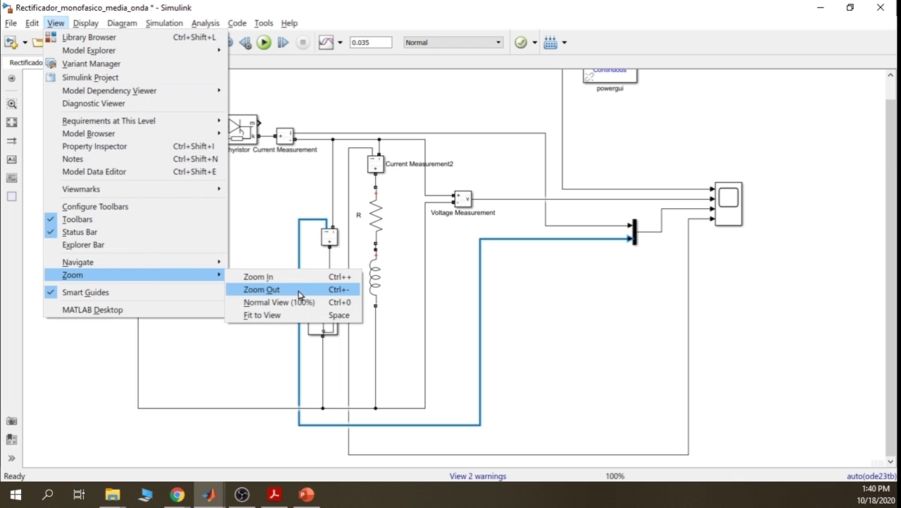
pyautogui.click(262, 315)
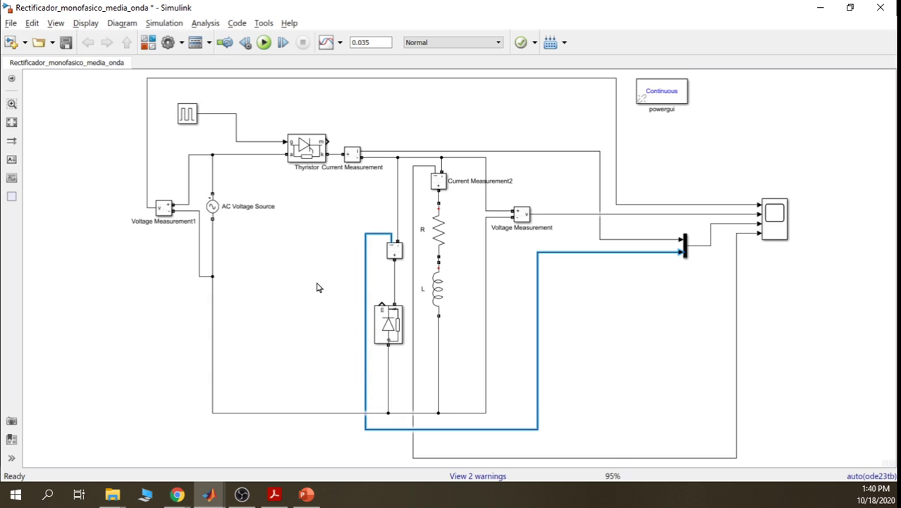
pyautogui.click(768, 305)
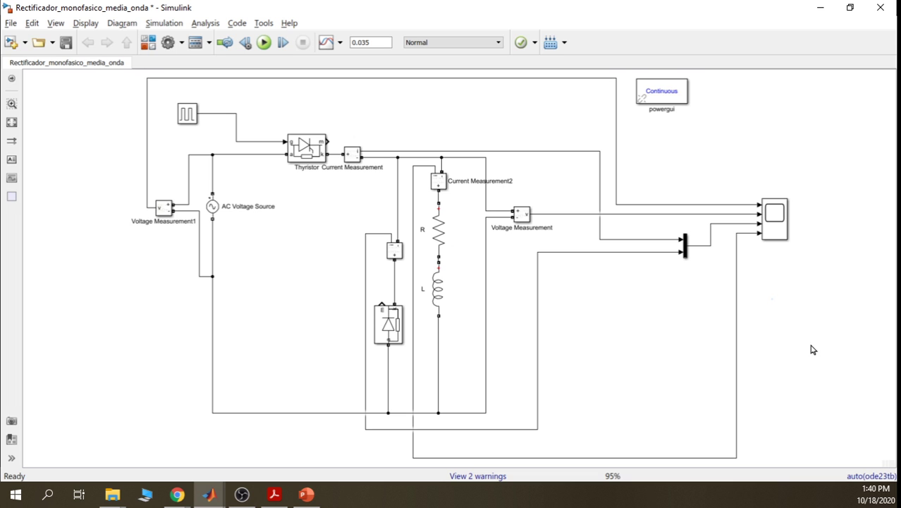
# Run the simulation and examine the load current on the Scope with all axes scaled to fit
pyautogui.click(264, 42)
pyautogui.doubleClick(778, 220)
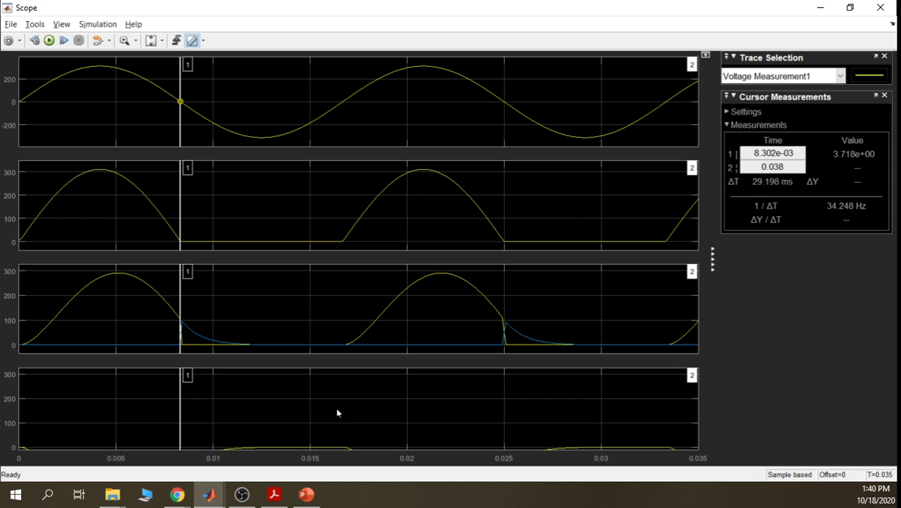
pyautogui.click(151, 40)
pyautogui.click(162, 40)
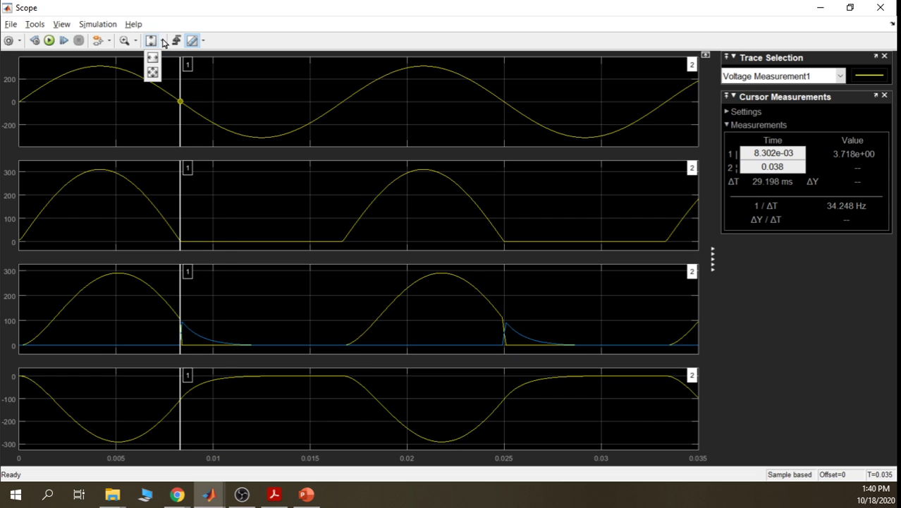
pyautogui.click(151, 73)
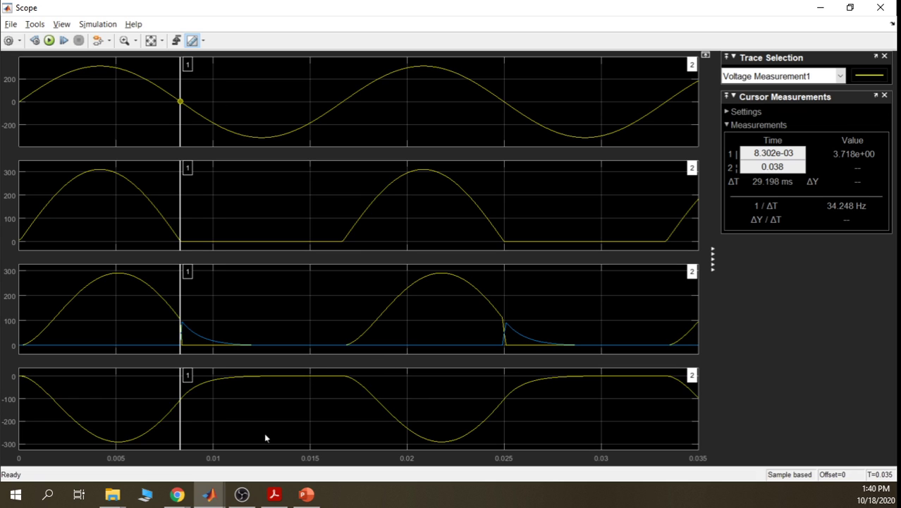
pyautogui.click(821, 8)
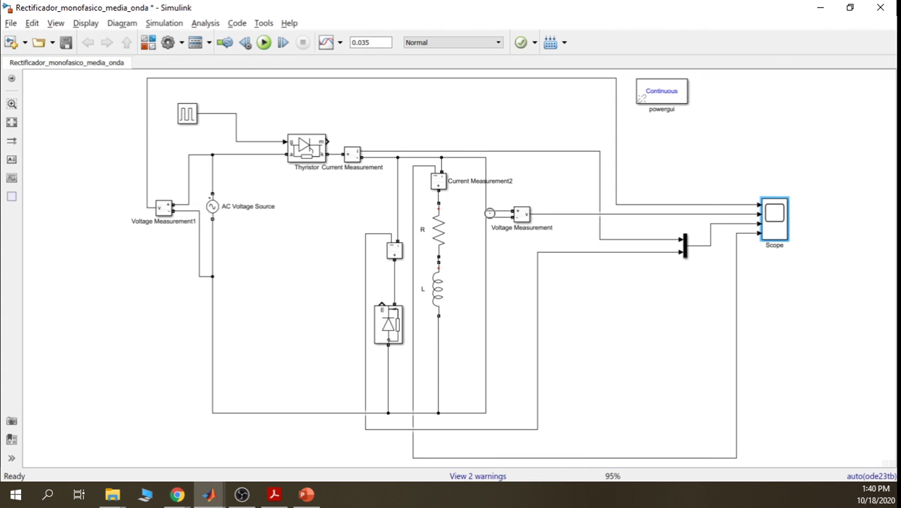
# Try replacing the load current measurement above R with a pasted copy, then save the model and run the simulation
pyautogui.click(444, 185)
pyautogui.press('Delete')
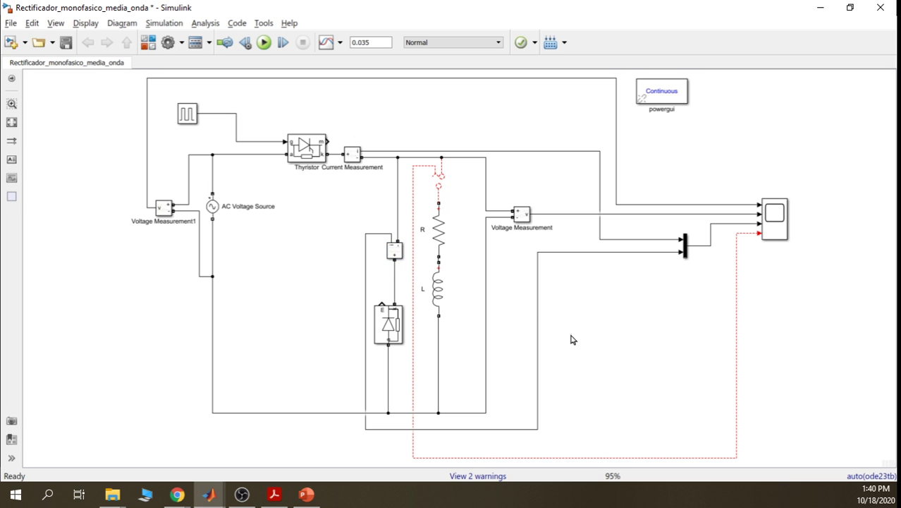
pyautogui.hotkey('ctrl', 'v')
pyautogui.moveTo(576, 342); pyautogui.dragTo(446, 179)
pyautogui.click(442, 163)
pyautogui.moveTo(436, 175); pyautogui.dragTo(434, 169)
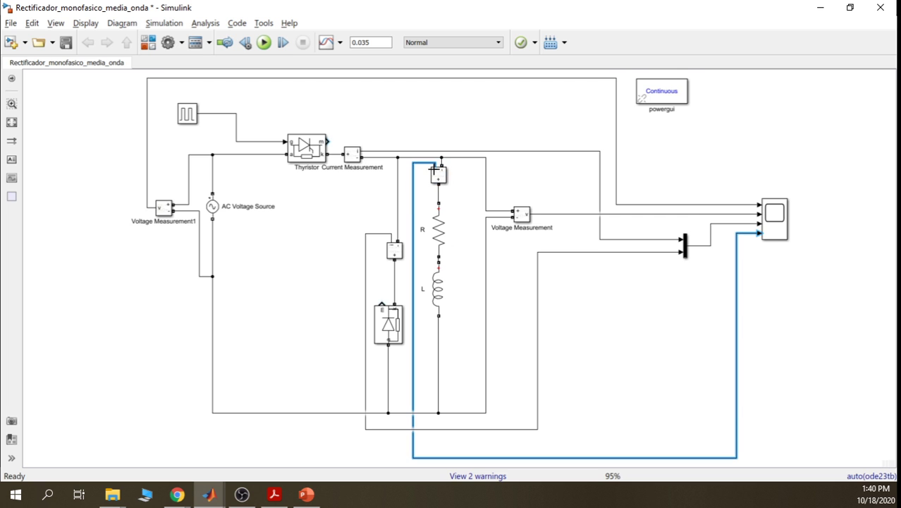
pyautogui.click(64, 42)
pyautogui.click(264, 42)
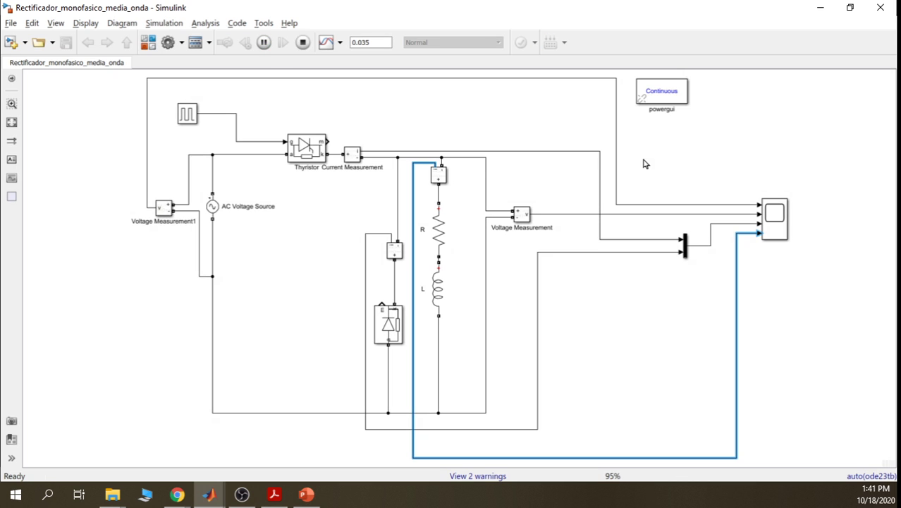
# Cut the load current measurement, paste it into an empty area, and delete its three leftover unconnected lines
pyautogui.click(439, 174)
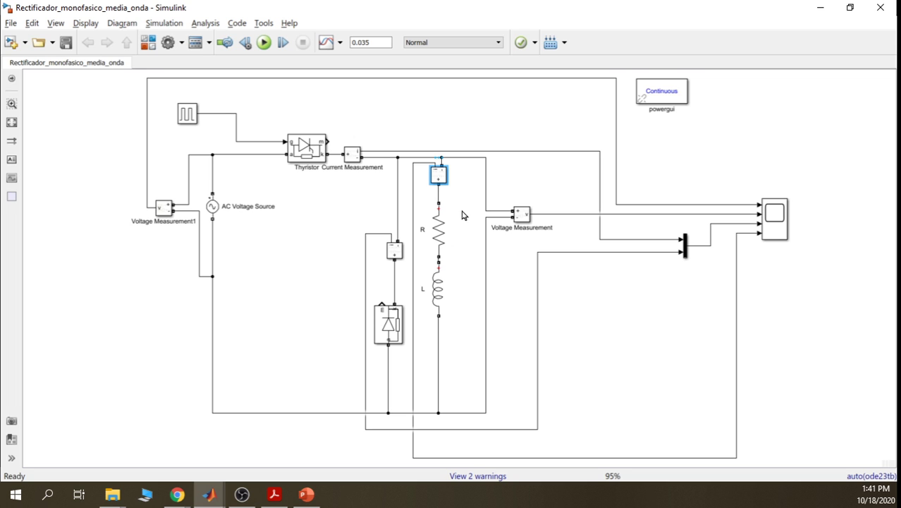
pyautogui.hotkey('ctrl', 'x')
pyautogui.hotkey('ctrl', 'v')
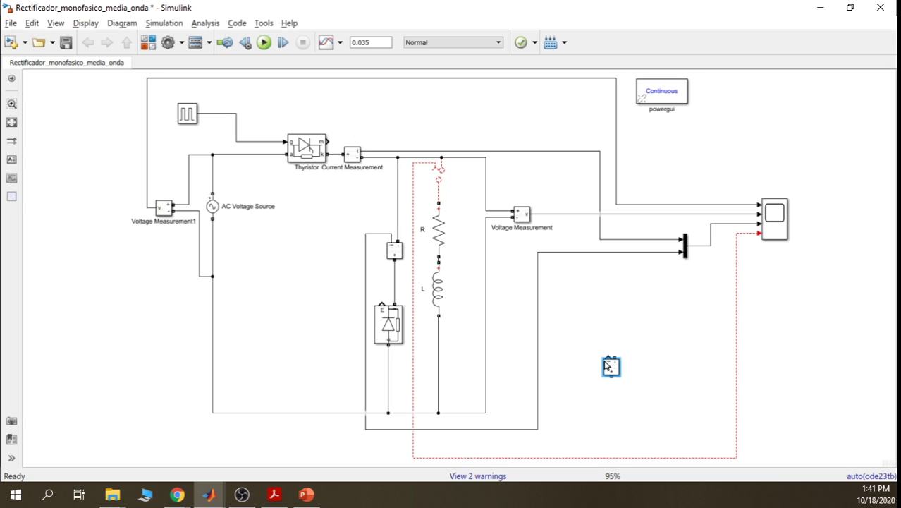
pyautogui.click(414, 190)
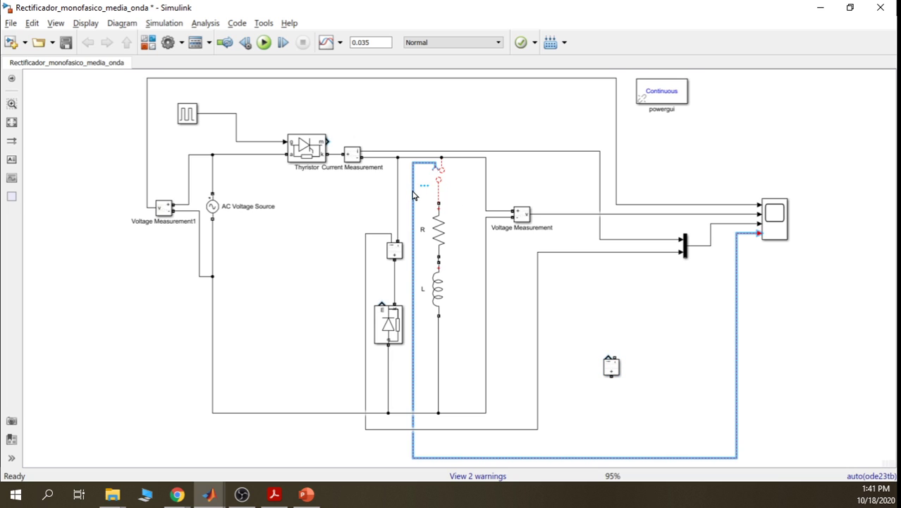
pyautogui.press('Delete')
pyautogui.click(443, 169)
pyautogui.press('Delete')
pyautogui.click(439, 187)
pyautogui.press('Delete')
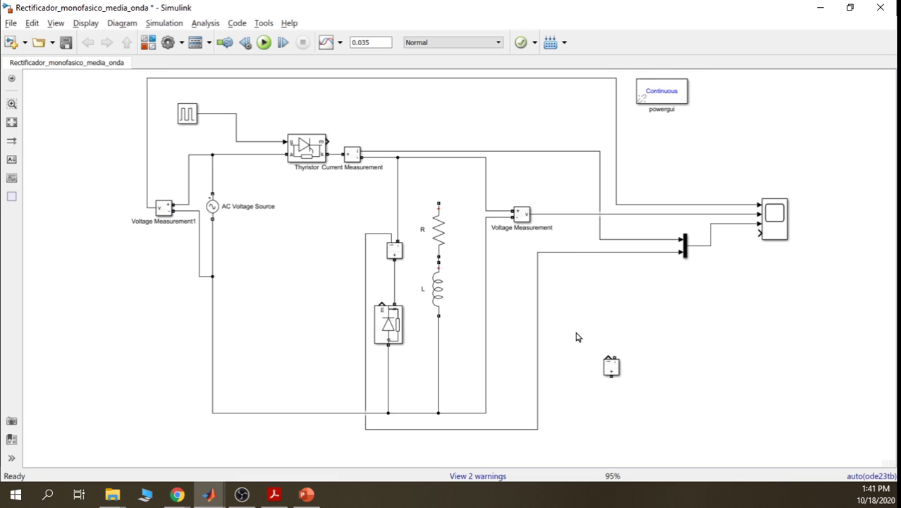
# Rotate the current measurement by 180 degrees and place it above R, connecting its positive terminal to the upper rail
pyautogui.click(611, 367)
pyautogui.hotkey('ctrl', 'r')
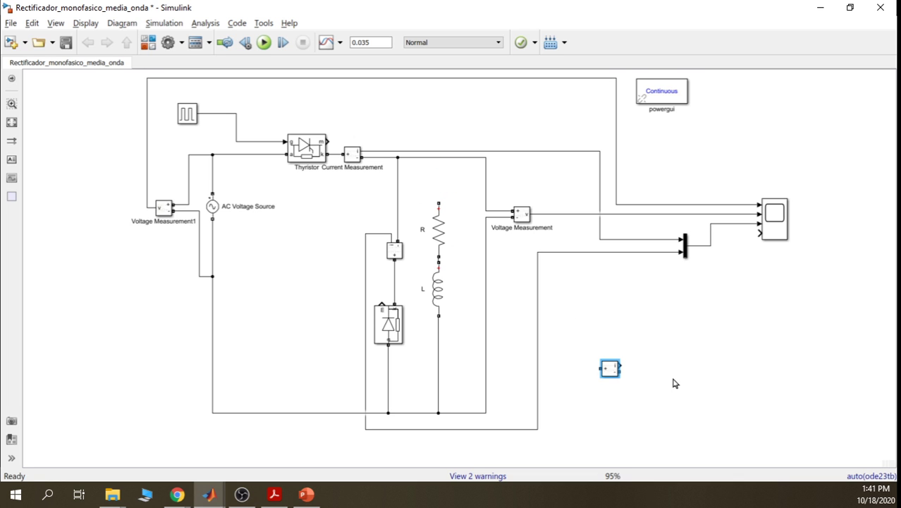
pyautogui.hotkey('ctrl', 'r')
pyautogui.moveTo(612, 367); pyautogui.dragTo(444, 178)
pyautogui.click(474, 182)
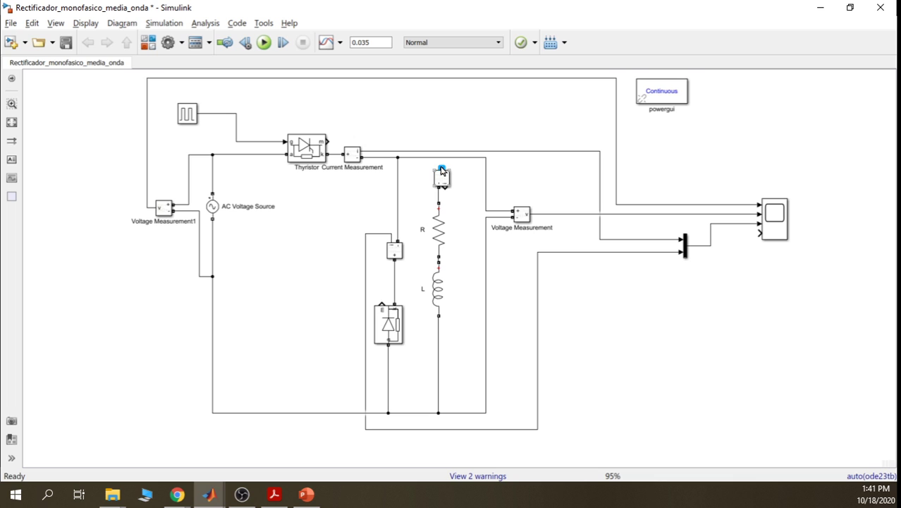
pyautogui.moveTo(442, 169); pyautogui.dragTo(441, 158)
# Connect the rotated current measurement's output to the Scope's fourth input and route the line below the Mux
pyautogui.moveTo(450, 204)
pyautogui.mouseDown()
pyautogui.moveTo(593, 261)
pyautogui.moveTo(760, 233)
pyautogui.mouseUp()
pyautogui.moveTo(554, 193); pyautogui.dragTo(561, 272)
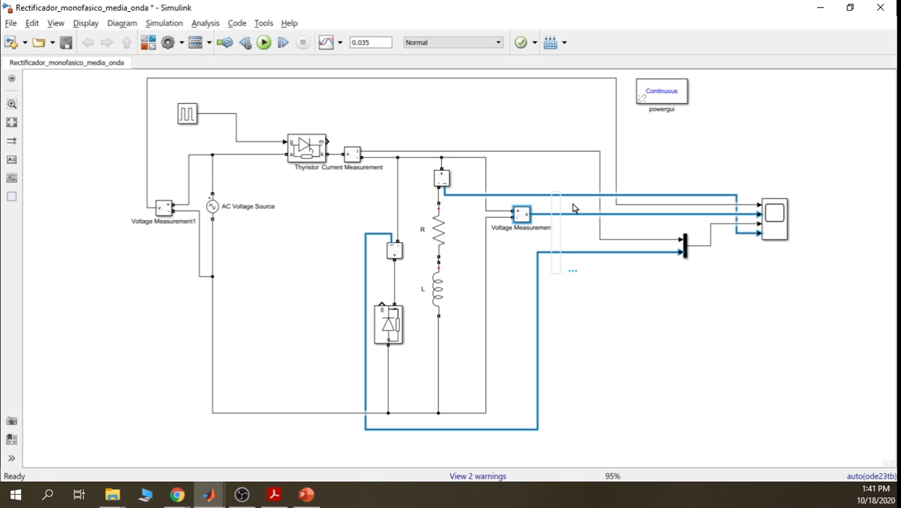
pyautogui.moveTo(574, 198); pyautogui.dragTo(573, 315)
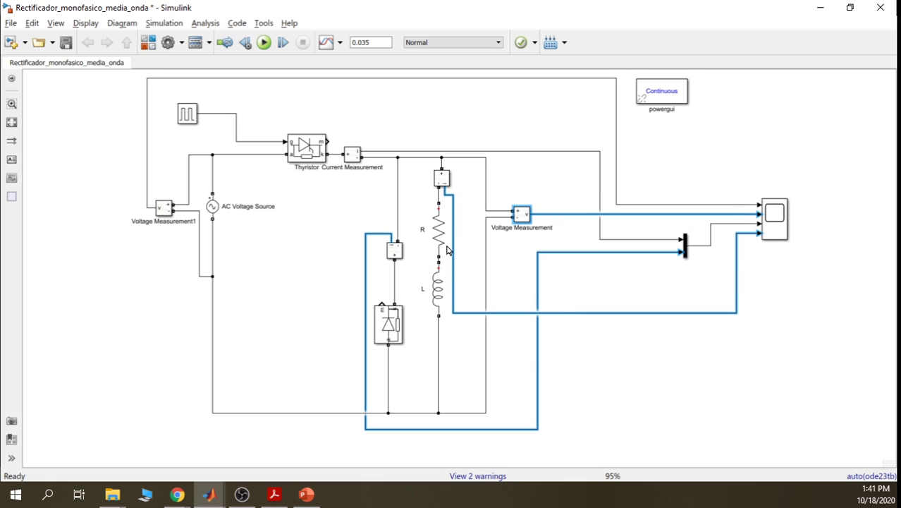
pyautogui.moveTo(442, 182); pyautogui.dragTo(445, 181)
pyautogui.click(462, 175)
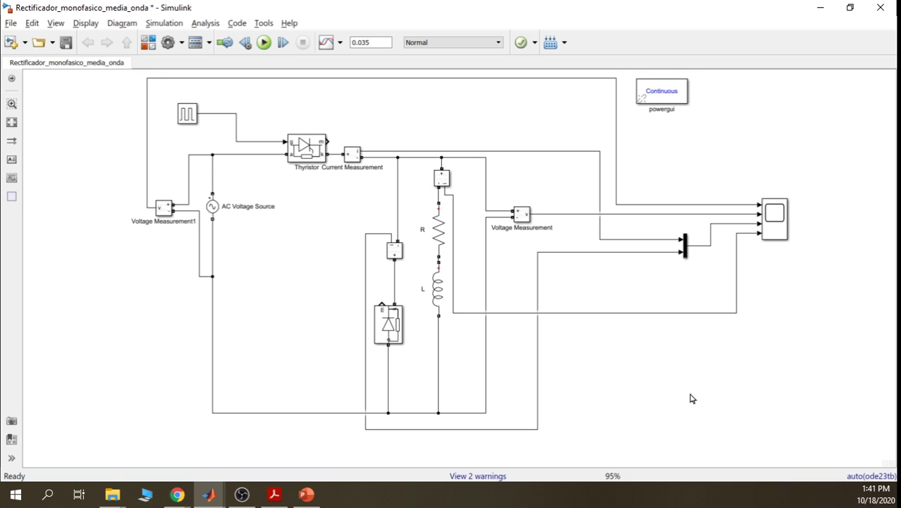
# Rerun the simulation and compare the thyristor, diode and load currents on the Scope with the axes scaled to fit
pyautogui.click(263, 42)
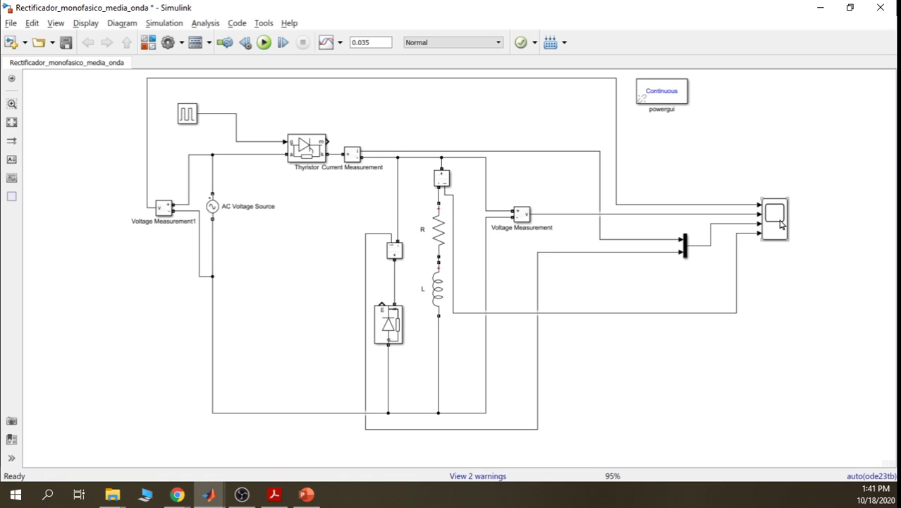
pyautogui.doubleClick(780, 225)
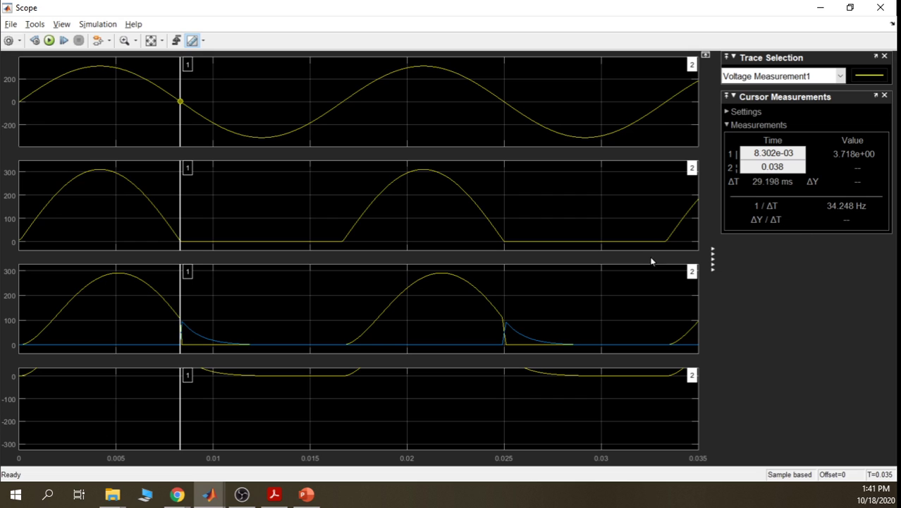
pyautogui.click(151, 41)
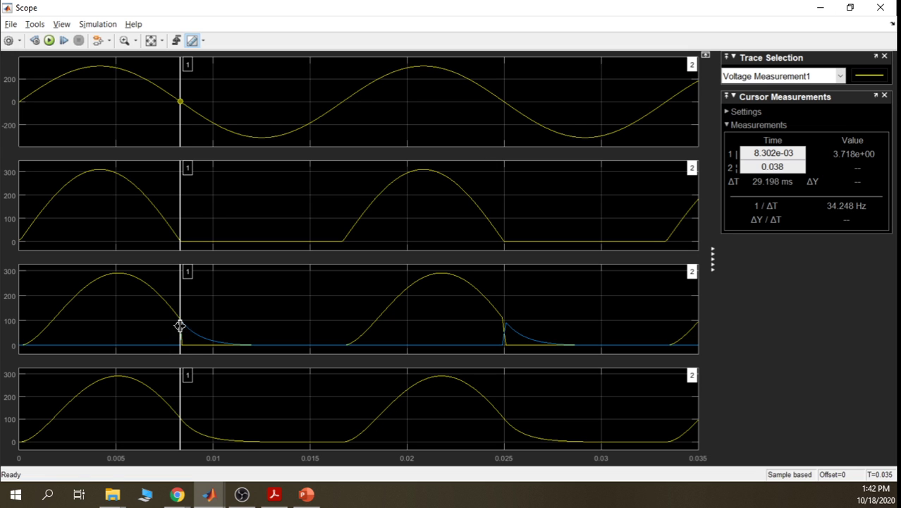
pyautogui.click(813, 7)
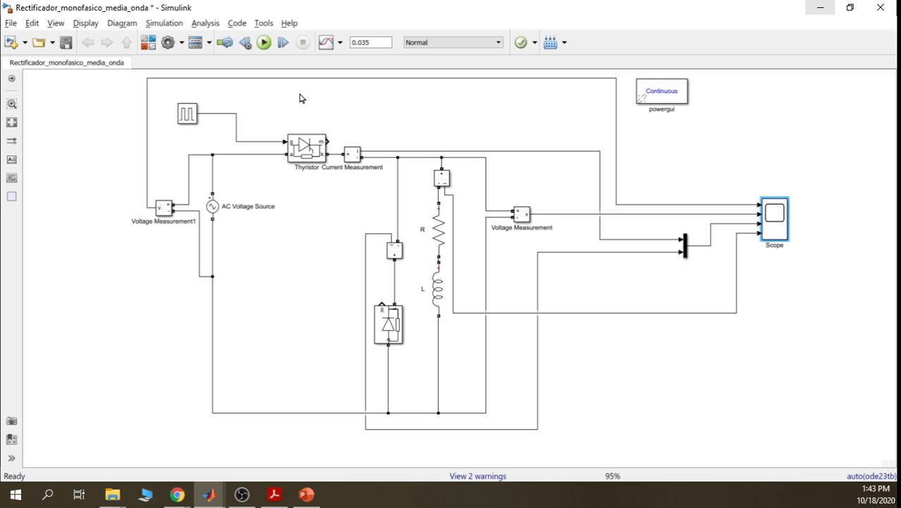
# Insert a DC Voltage Source from the Specialized Technology Electrical Sources library in series between L and the bottom rail
pyautogui.click(148, 42)
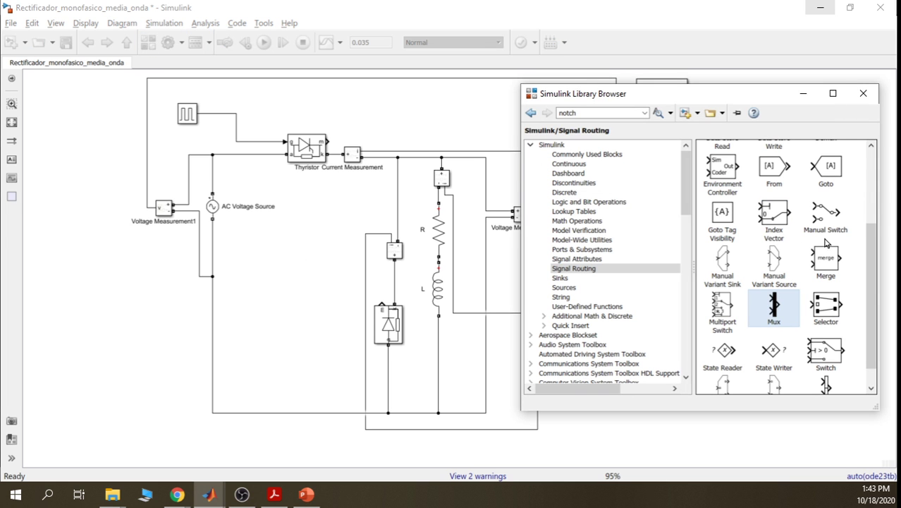
pyautogui.moveTo(687, 190); pyautogui.dragTo(680, 289)
pyautogui.click(600, 297)
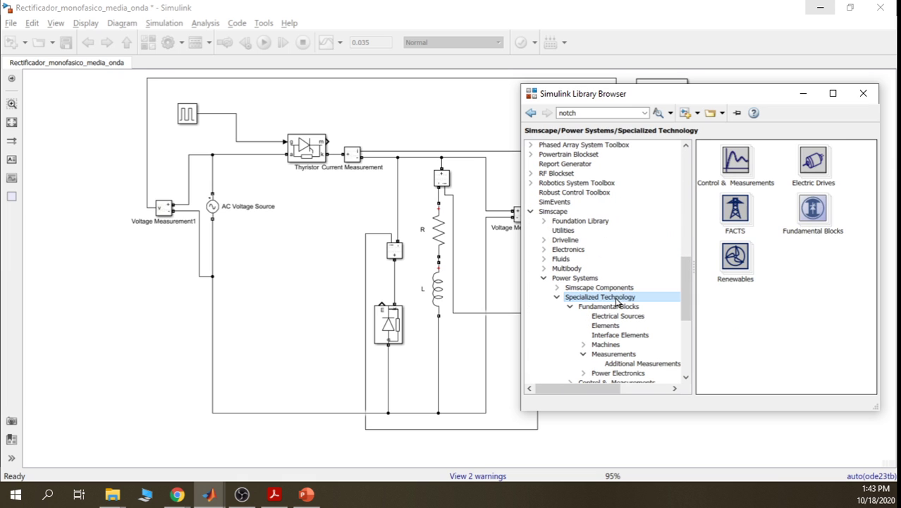
pyautogui.click(610, 306)
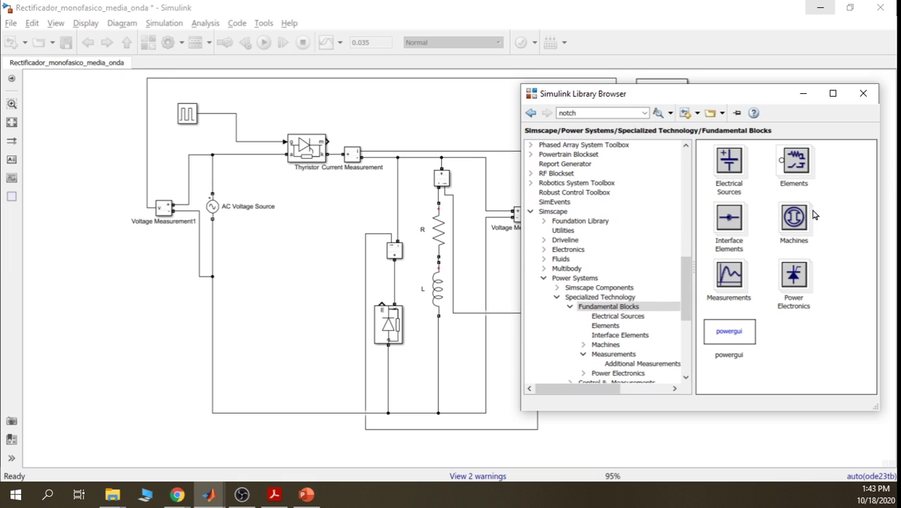
pyautogui.doubleClick(736, 189)
pyautogui.moveTo(738, 260); pyautogui.dragTo(459, 359)
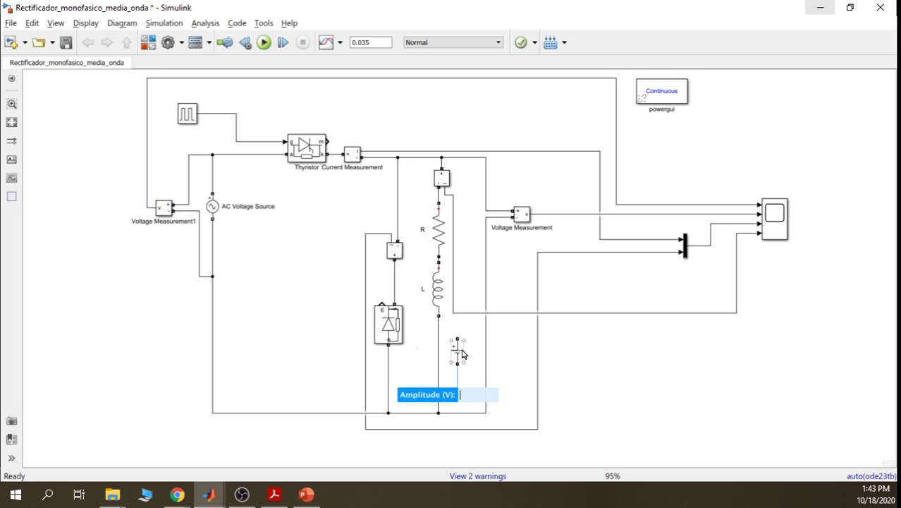
pyautogui.moveTo(459, 357); pyautogui.dragTo(439, 361)
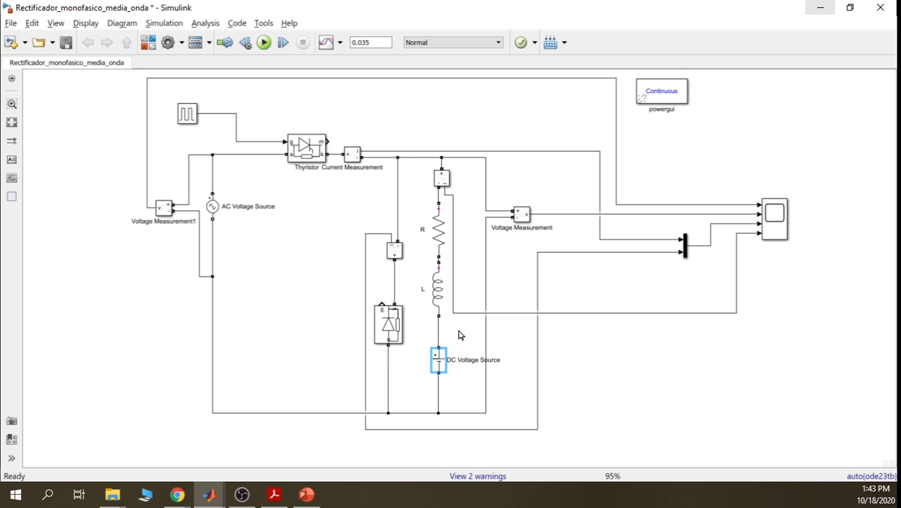
# Turn on the DC Voltage Source's block name display and rename the block FEM
pyautogui.click(463, 329)
pyautogui.rightClick(437, 360)
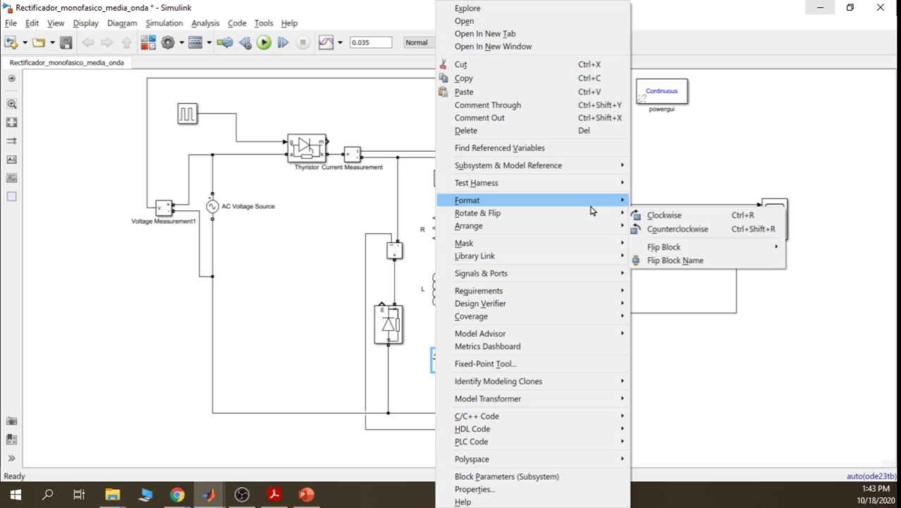
pyautogui.moveTo(591, 204)
pyautogui.moveTo(708, 267)
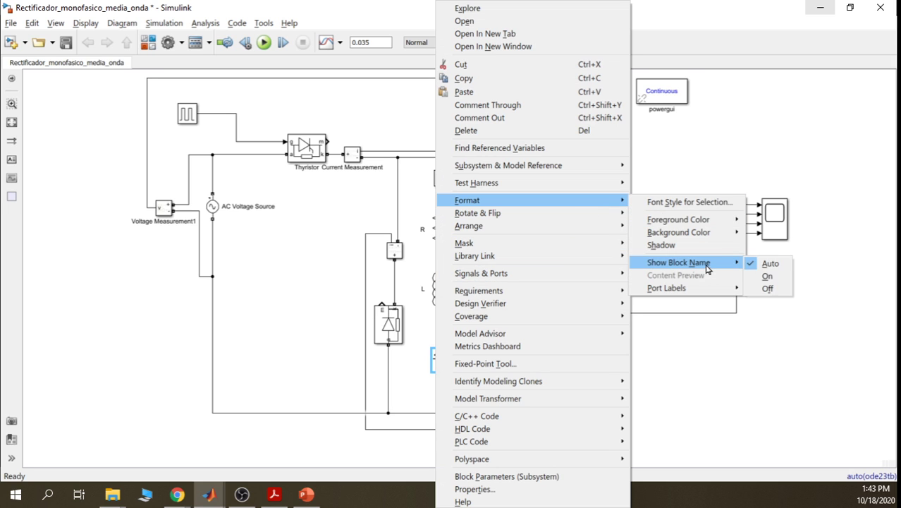
pyautogui.click(767, 276)
pyautogui.tripleClick(461, 361)
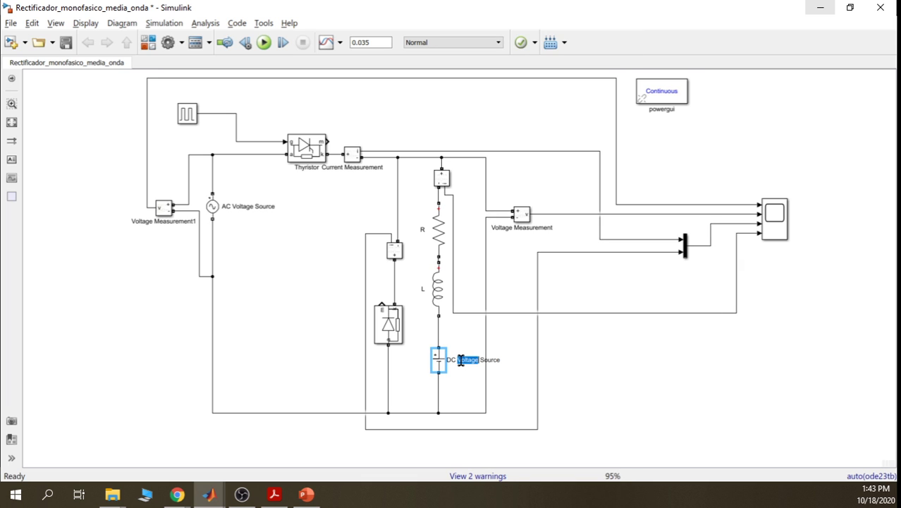
pyautogui.write('fe')
pyautogui.click(640, 418)
# Open the FEM block's parameters and check the load's specified FEM voltage in the assignment PDF in Acrobat Reader
pyautogui.doubleClick(438, 362)
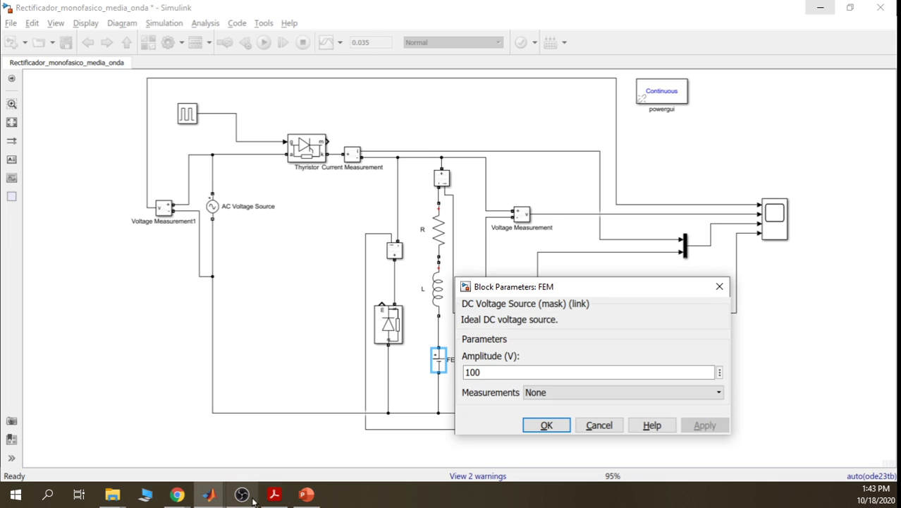
pyautogui.click(274, 493)
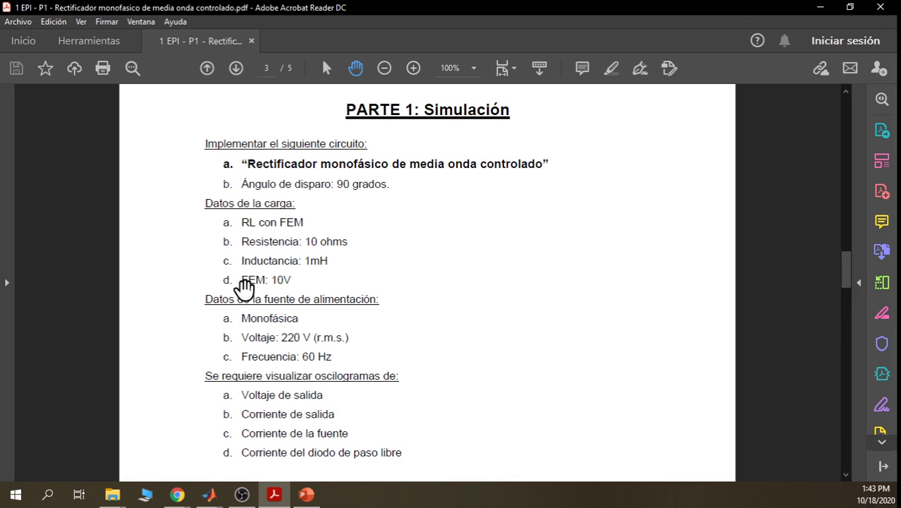
pyautogui.rightClick(329, 292)
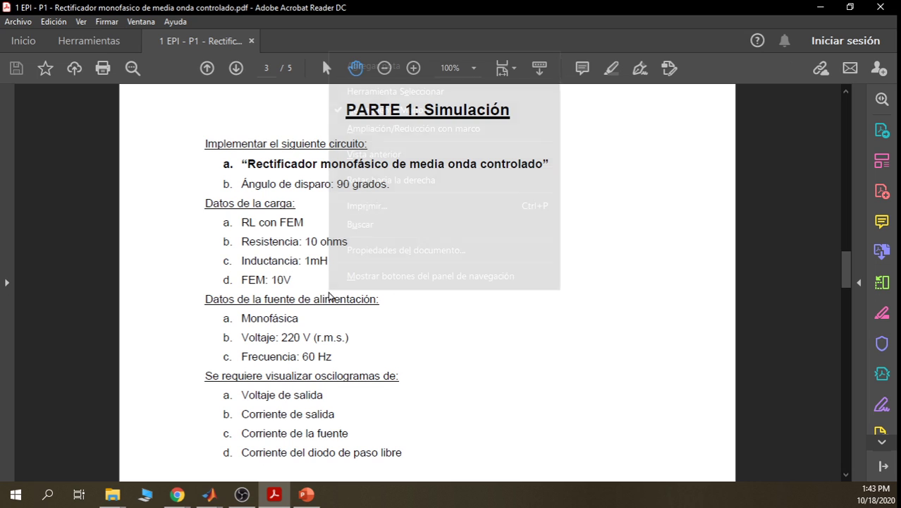
pyautogui.click(395, 92)
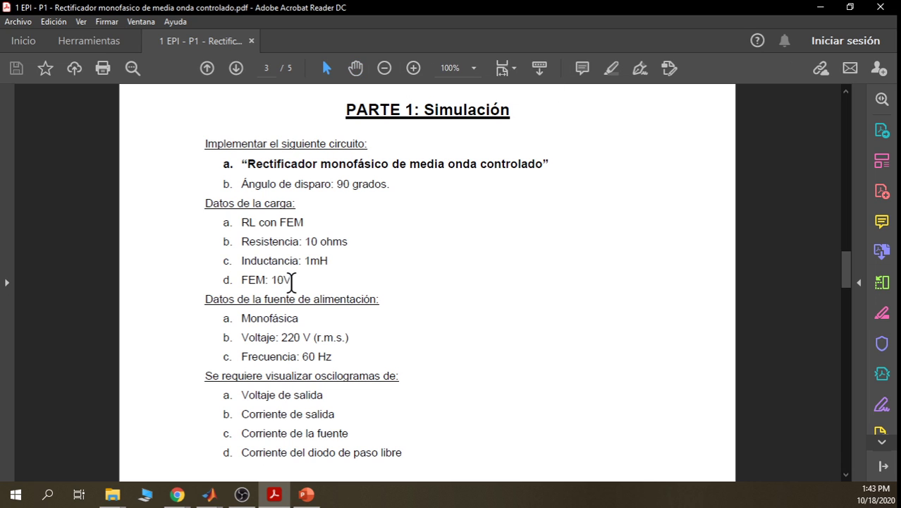
pyautogui.moveTo(291, 280); pyautogui.dragTo(241, 280)
pyautogui.click(820, 7)
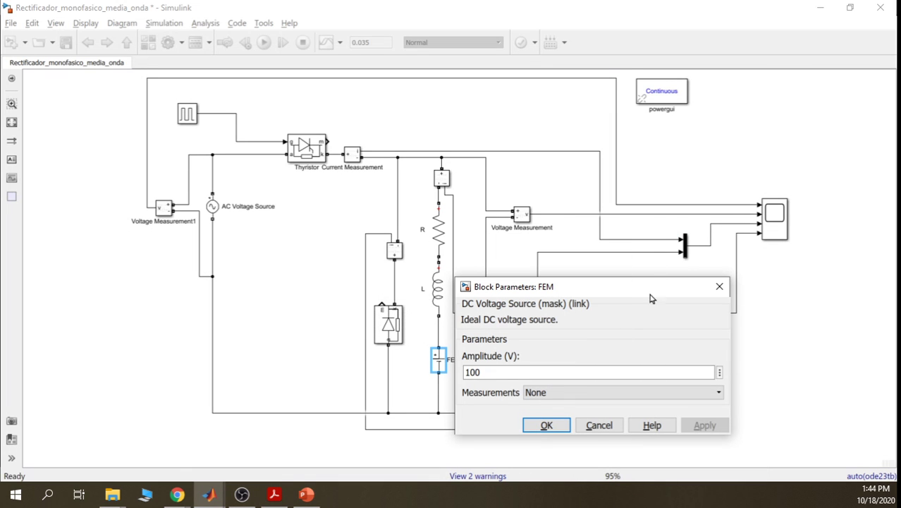
# Set the FEM source's amplitude to 10 V and apply it
pyautogui.click(499, 373)
pyautogui.doubleClick(491, 372)
pyautogui.click(497, 373)
pyautogui.press('BackSpace')
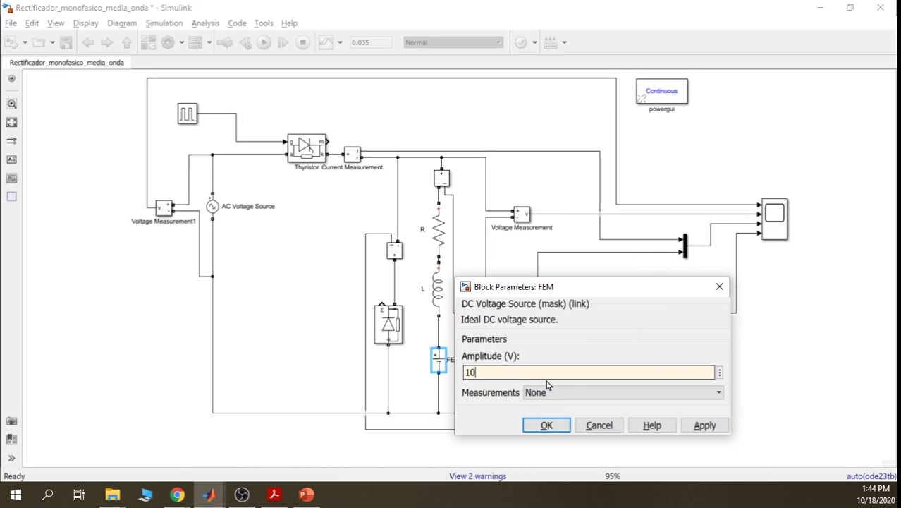
pyautogui.click(704, 426)
pyautogui.click(551, 426)
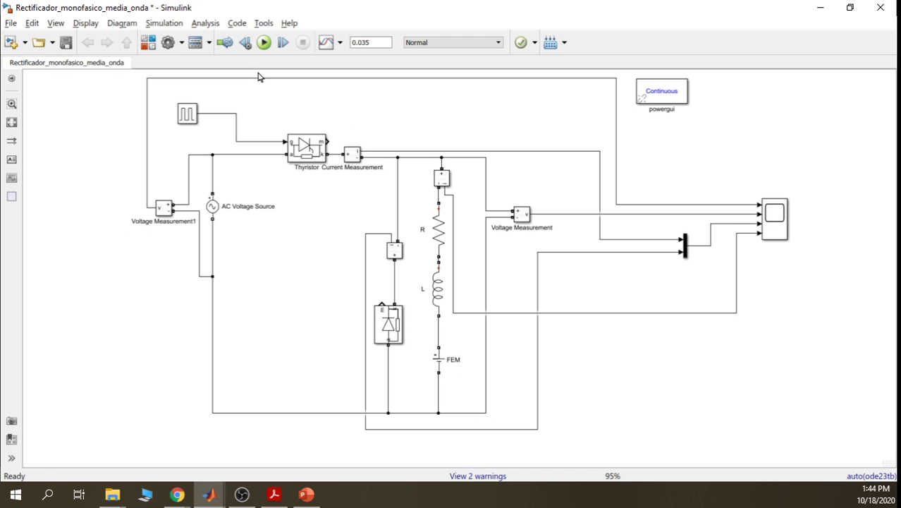
# Run the simulation and place the Scope's cursor 1 where the freewheeling diode current first decays to zero
pyautogui.click(261, 44)
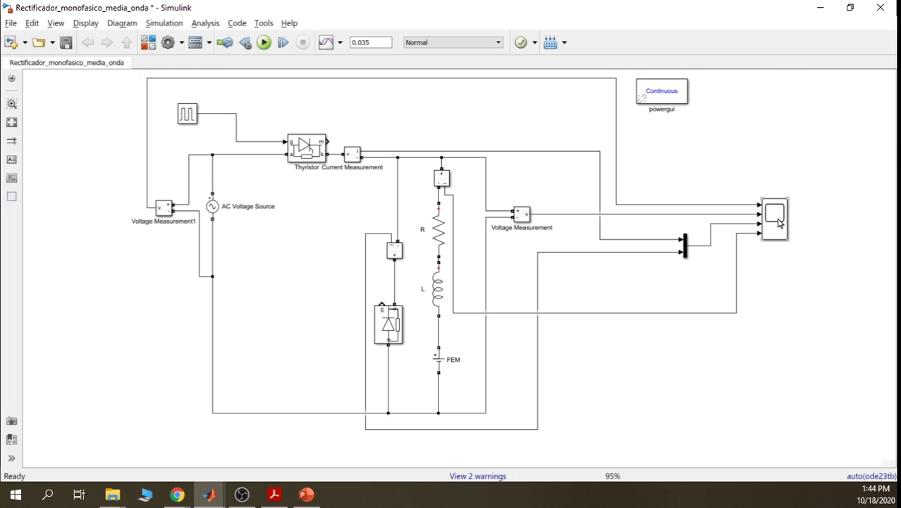
pyautogui.doubleClick(779, 223)
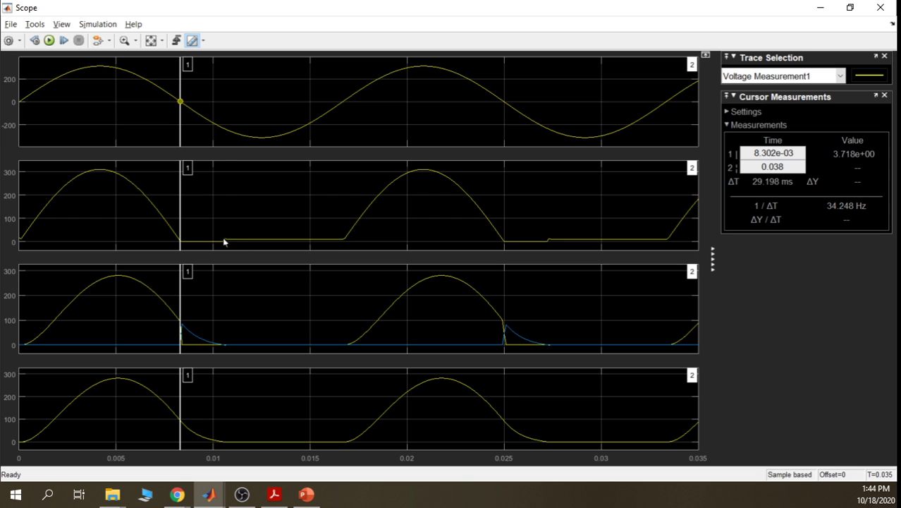
pyautogui.moveTo(180, 413); pyautogui.dragTo(224, 410)
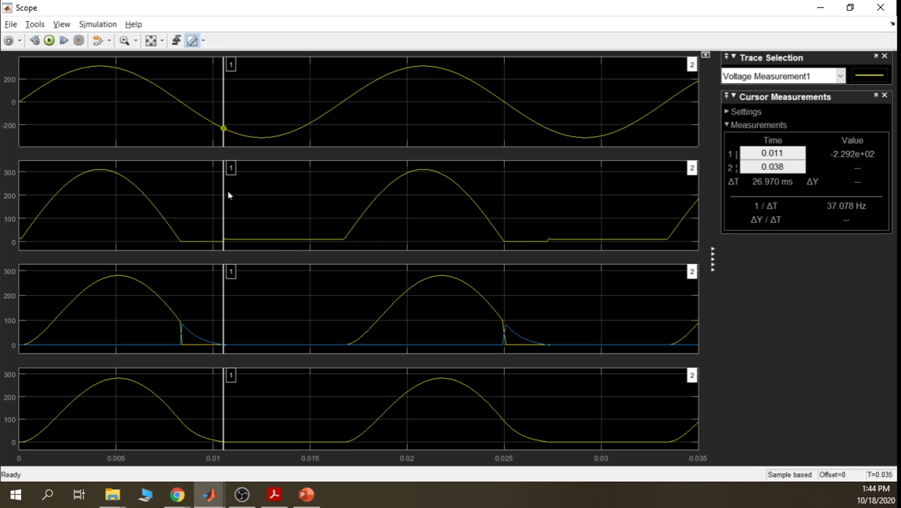
pyautogui.moveTo(223, 187)
pyautogui.mouseDown()
pyautogui.moveTo(348, 192)
pyautogui.moveTo(225, 197)
pyautogui.mouseUp()
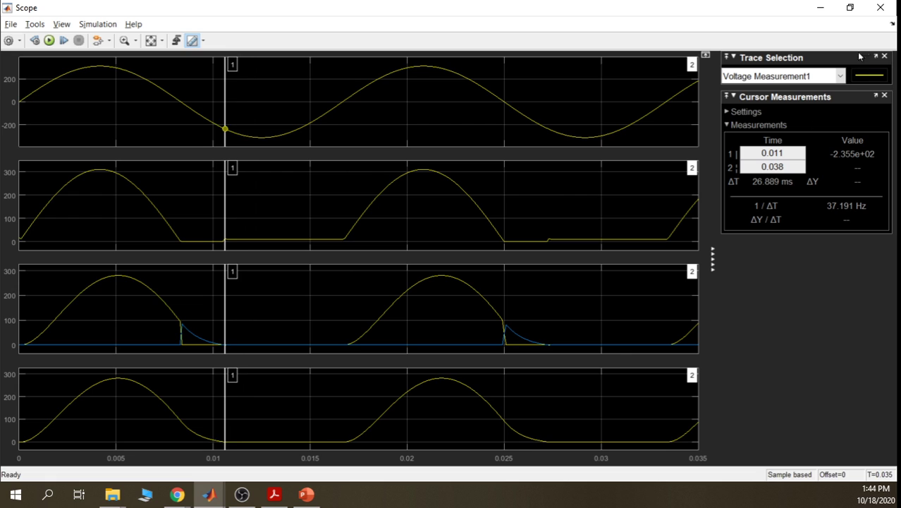
# Switch the cursor trace to Voltage Measurement and measure the load voltage around and after the end of diode conduction
pyautogui.click(842, 75)
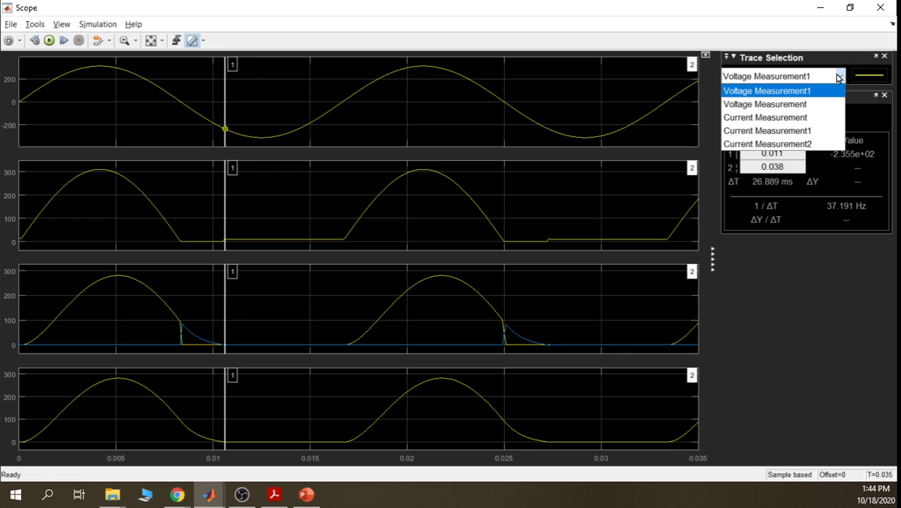
pyautogui.click(792, 105)
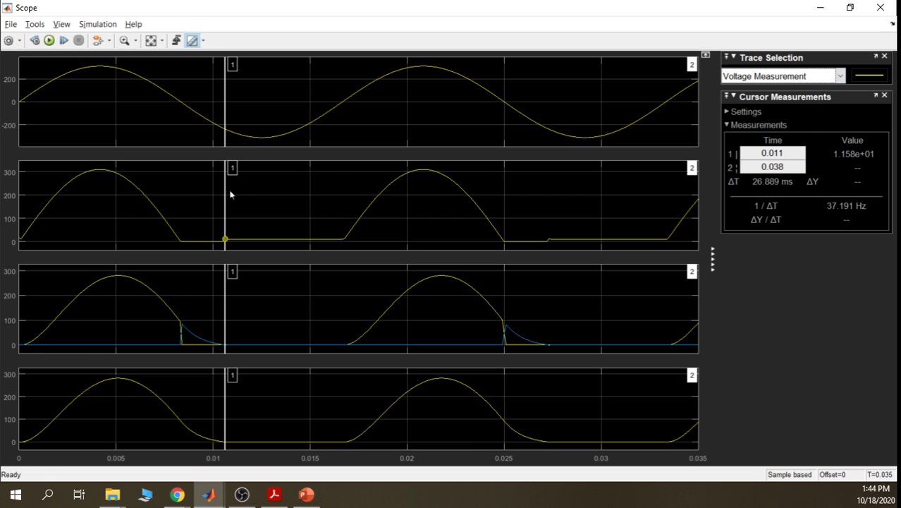
pyautogui.moveTo(224, 191); pyautogui.dragTo(265, 191)
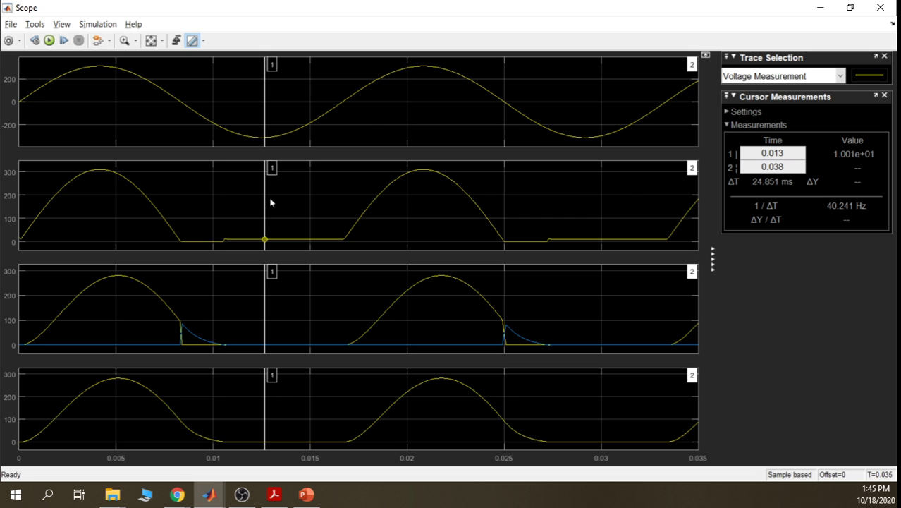
pyautogui.moveTo(267, 198); pyautogui.dragTo(268, 198)
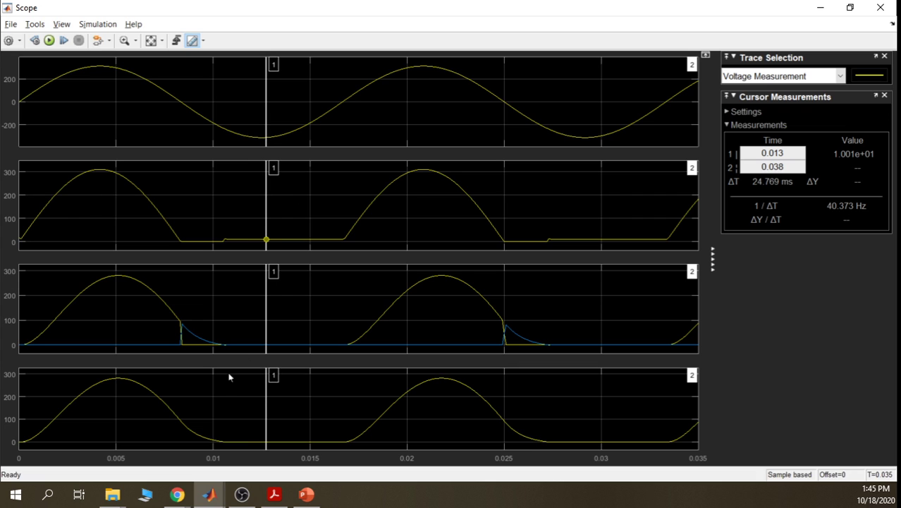
pyautogui.moveTo(266, 215); pyautogui.dragTo(222, 220)
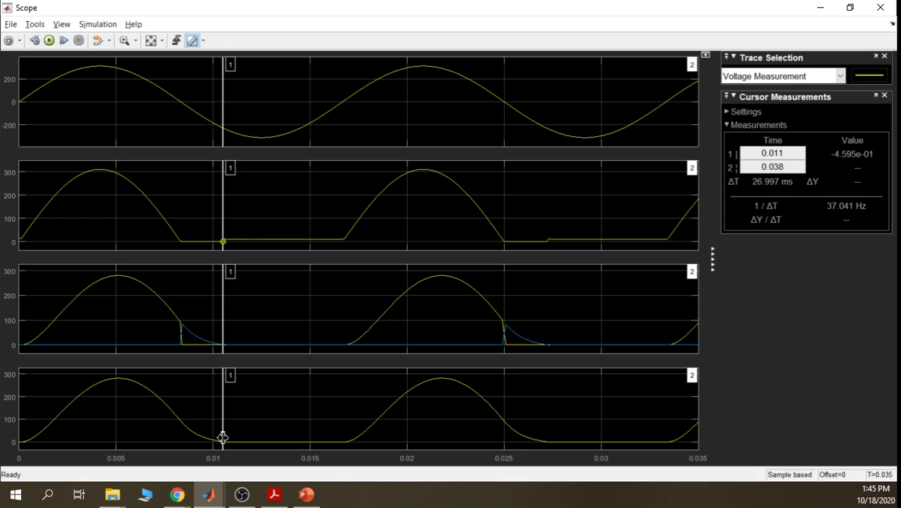
pyautogui.moveTo(221, 221); pyautogui.dragTo(312, 222)
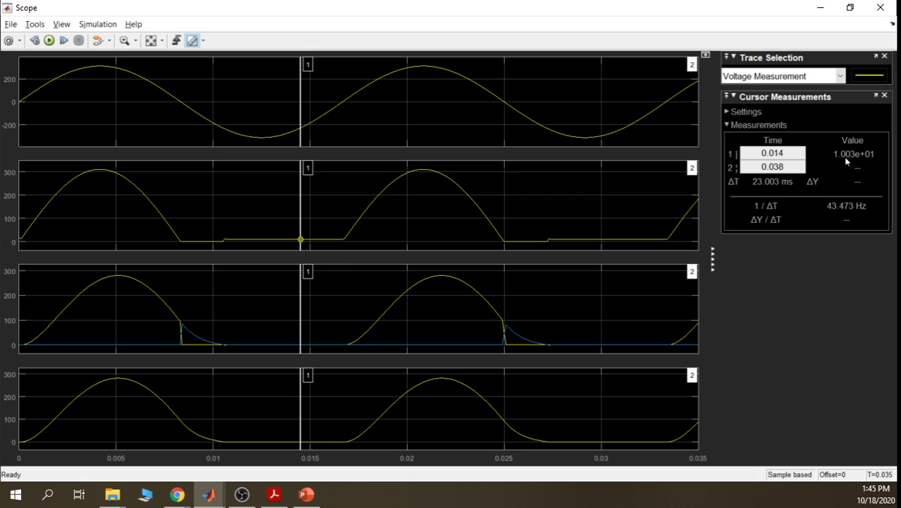
pyautogui.click(881, 7)
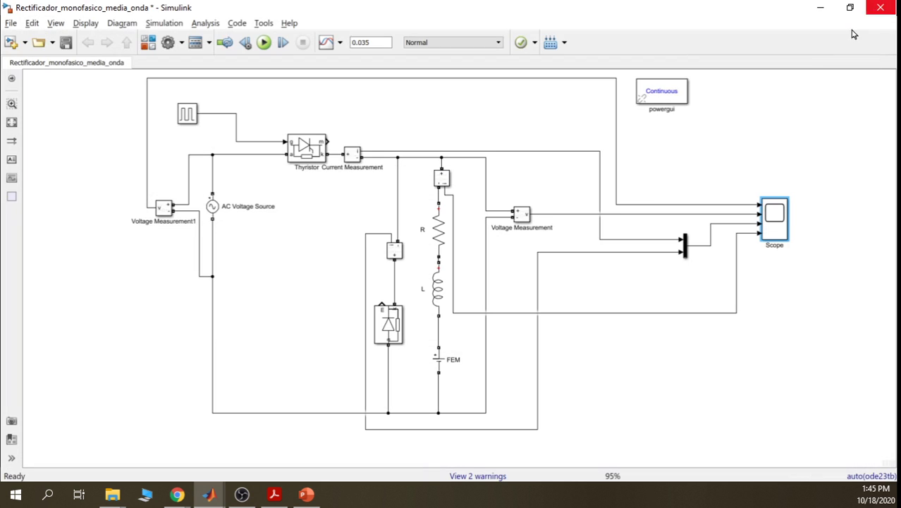
# Set the FEM source's amplitude to 50 V
pyautogui.doubleClick(439, 360)
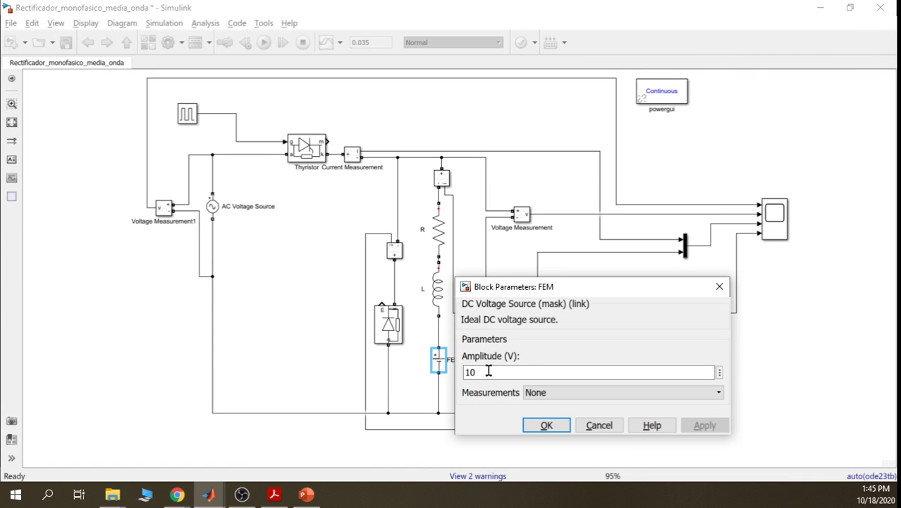
pyautogui.moveTo(489, 372); pyautogui.dragTo(470, 372)
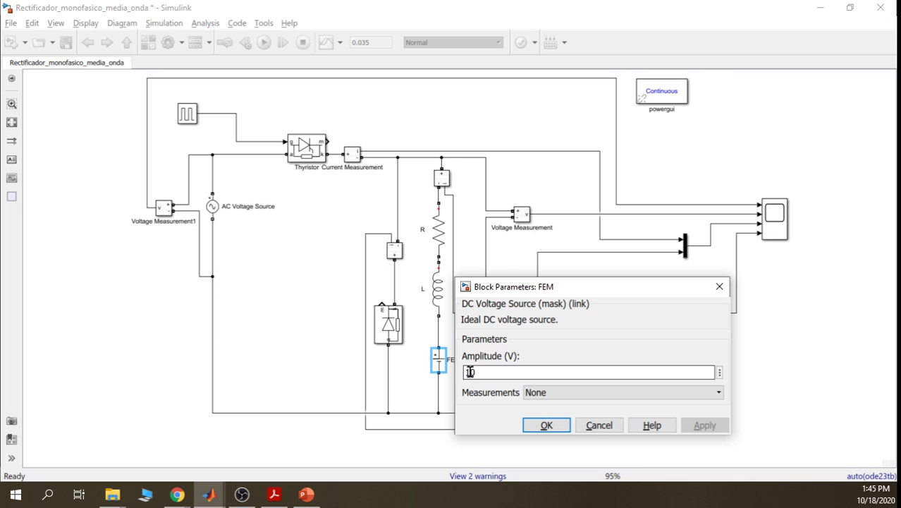
pyautogui.write('50')
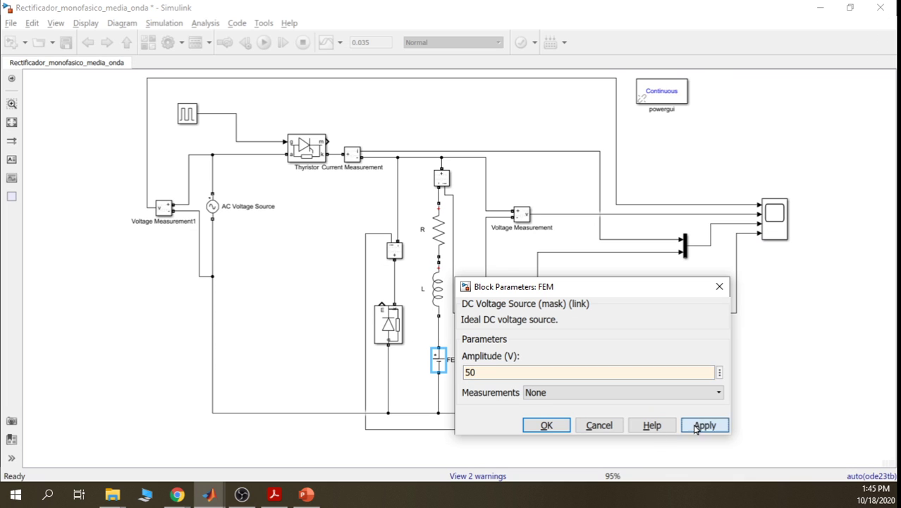
pyautogui.click(543, 425)
# Rerun the simulation and measure the load voltage on the Scope where the diode stops conducting and along the flat section
pyautogui.click(265, 42)
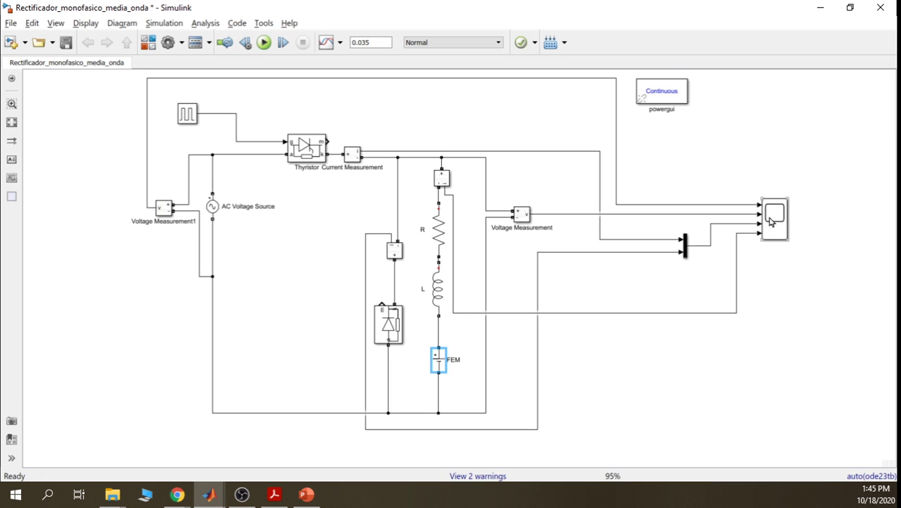
pyautogui.doubleClick(770, 221)
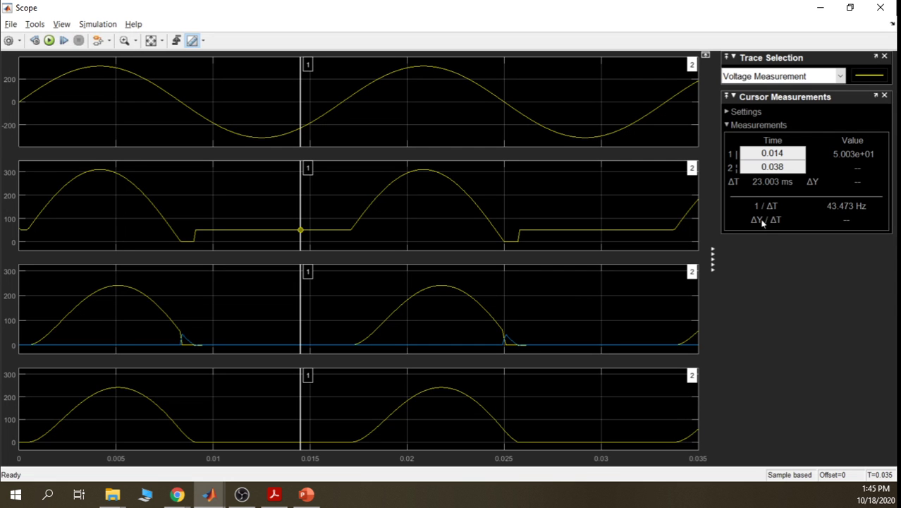
pyautogui.moveTo(300, 207); pyautogui.dragTo(218, 207)
pyautogui.moveTo(194, 204); pyautogui.dragTo(196, 204)
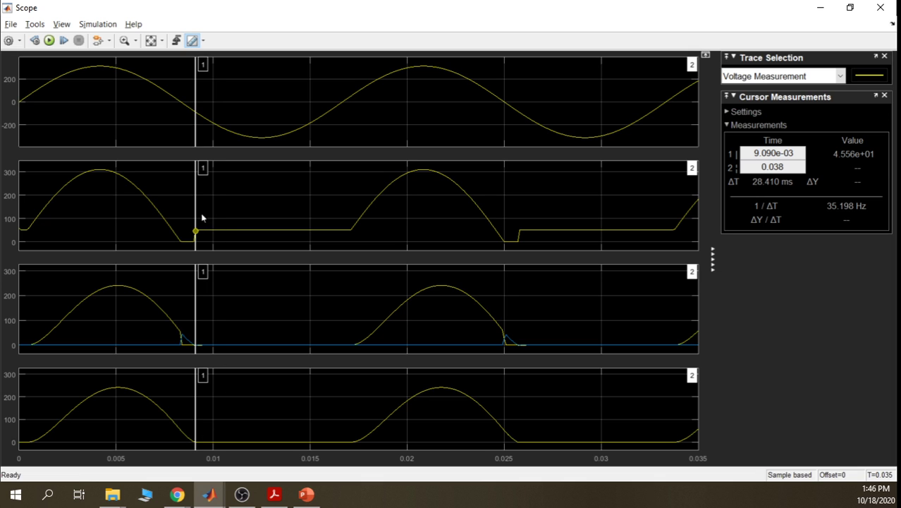
pyautogui.moveTo(195, 201); pyautogui.dragTo(339, 207)
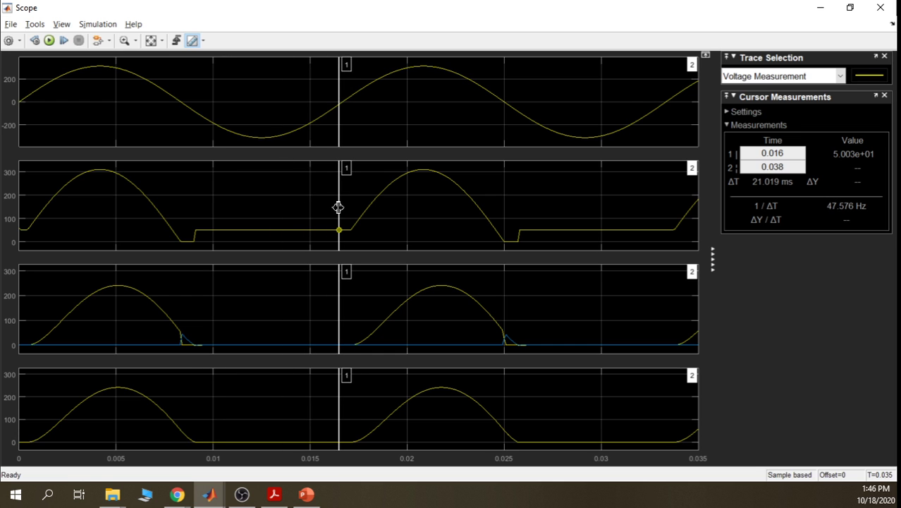
pyautogui.click(824, 10)
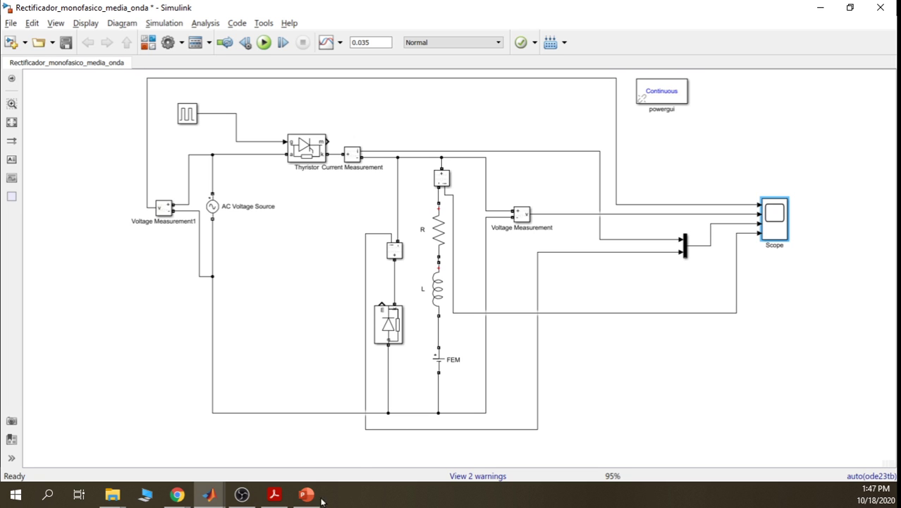
# Reopen the Scope to review the source voltage, load voltage and current waveforms with the 50 V FEM
pyautogui.moveTo(313, 501)
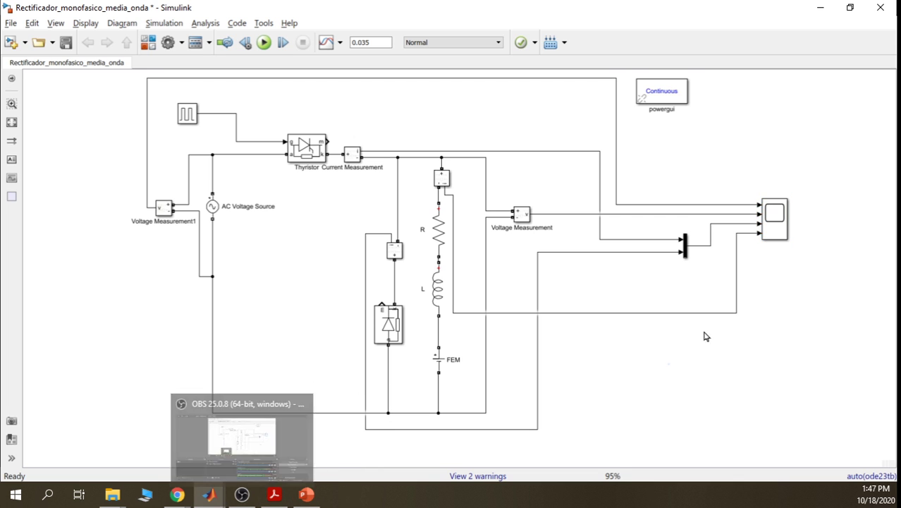
pyautogui.doubleClick(781, 221)
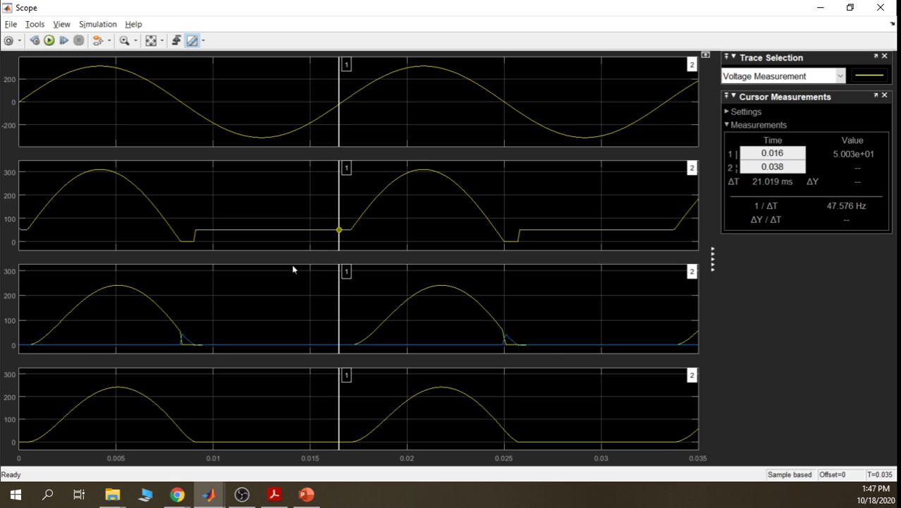
pyautogui.click(821, 8)
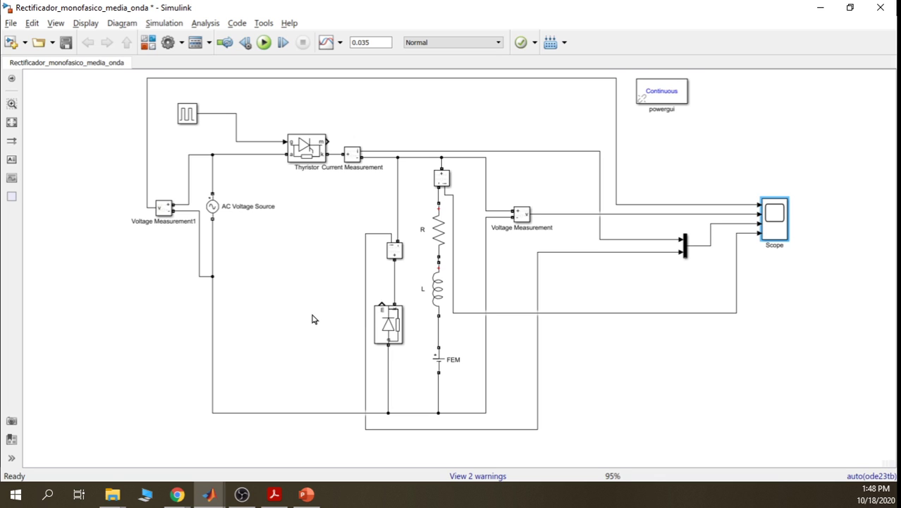
# Delete the freewheeling diode branch together with its current measurement and signal line to the Mux
pyautogui.click(396, 335)
pyautogui.moveTo(414, 378); pyautogui.dragTo(322, 209)
pyautogui.press('Delete')
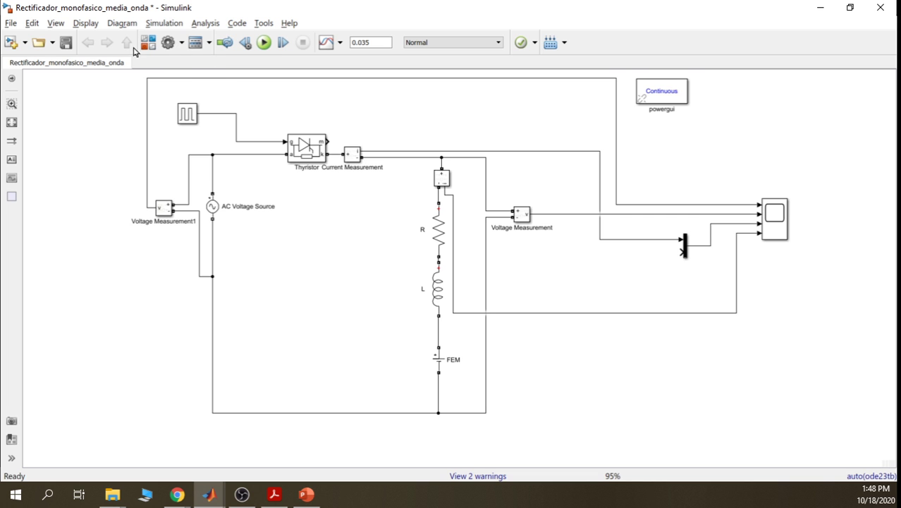
# Save the model and rerun the simulation without the freewheeling diode
pyautogui.click(65, 43)
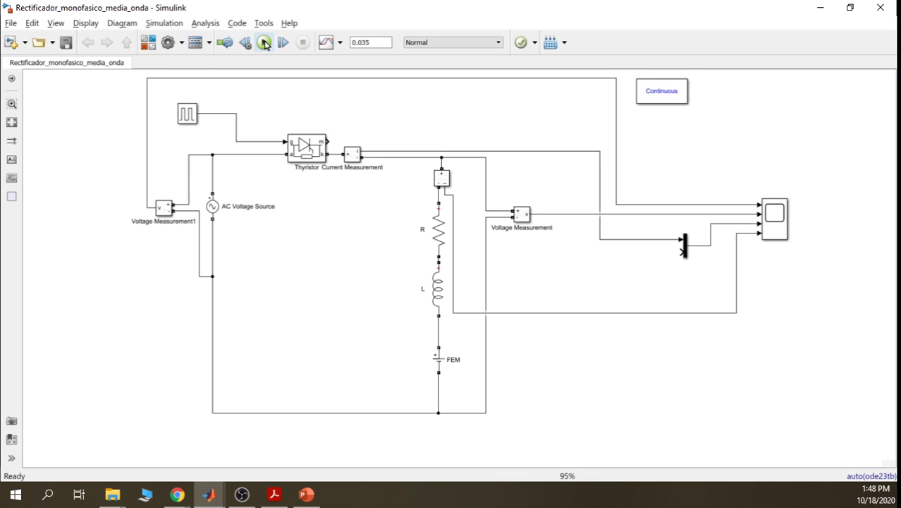
pyautogui.click(264, 42)
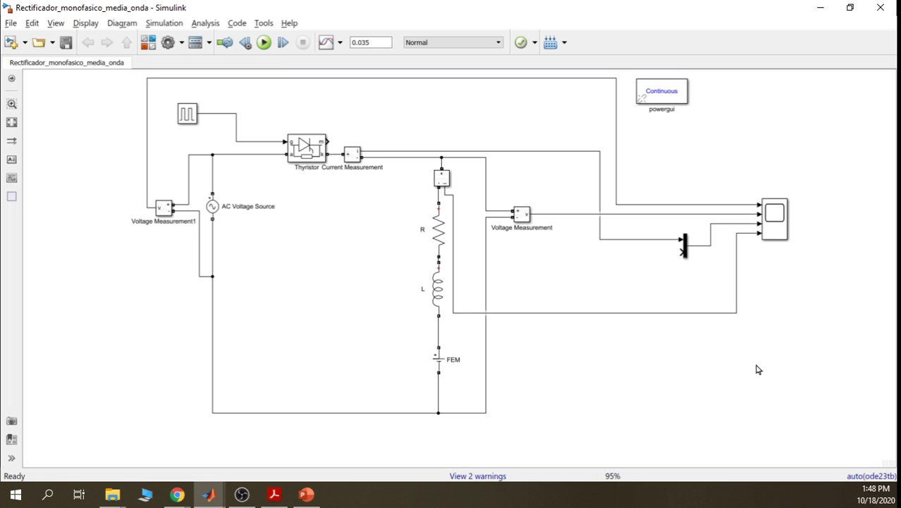
# Rescale the Scope waveforms to fit and measure the load voltage with cursor 1 at about 9.008 ms, just after conduction stops
pyautogui.doubleClick(776, 221)
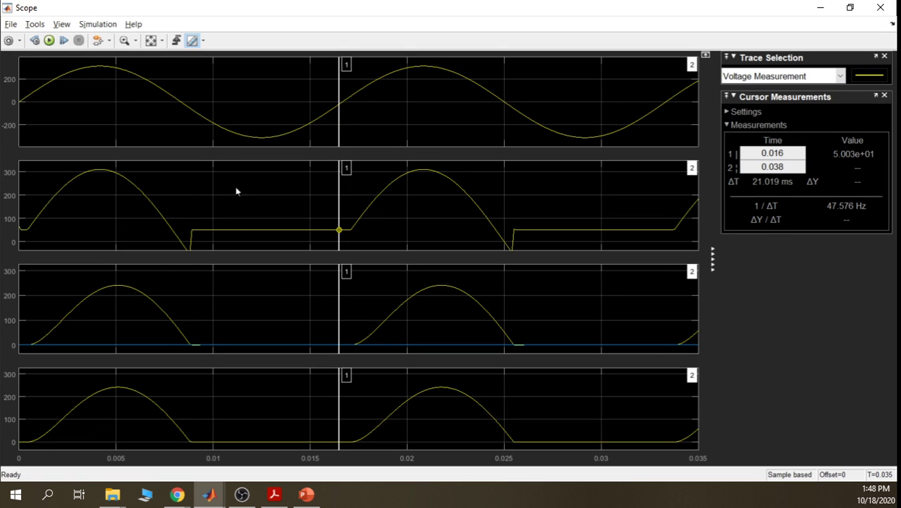
pyautogui.click(151, 40)
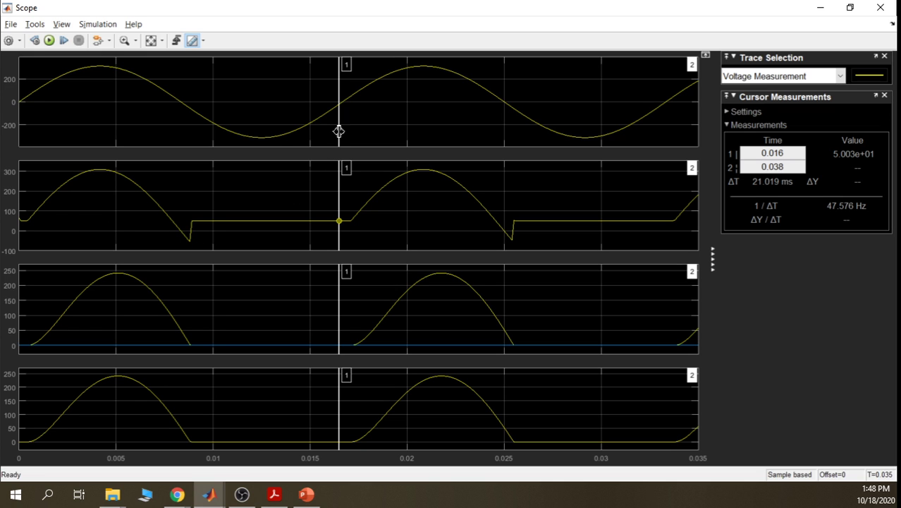
pyautogui.moveTo(338, 129); pyautogui.dragTo(193, 158)
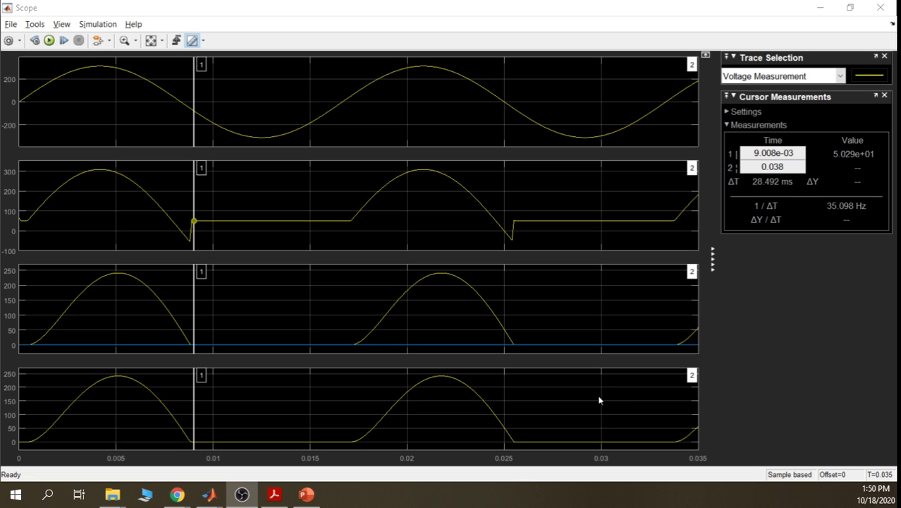
pyautogui.click(820, 13)
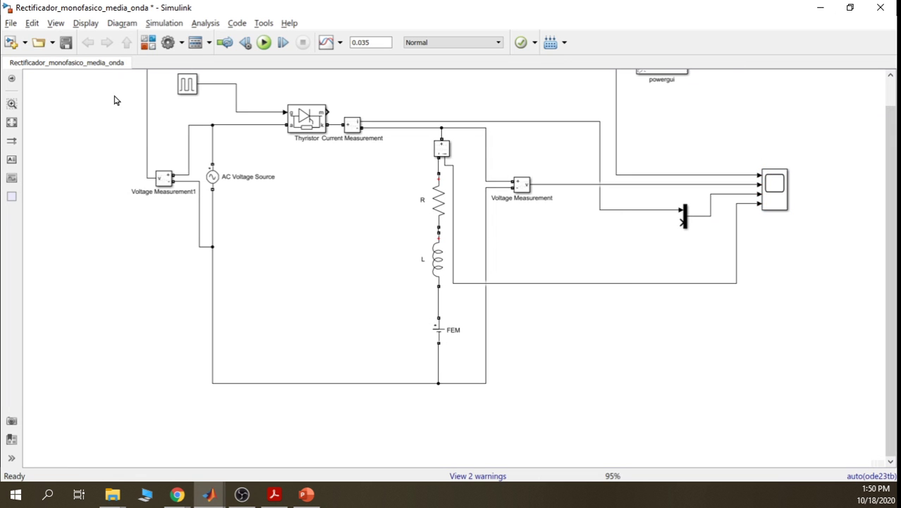
# Add a Display block from the Sinks library, connect it to the load Voltage Measurement output and run the simulation
pyautogui.moveTo(325, 195); pyautogui.dragTo(323, 231)
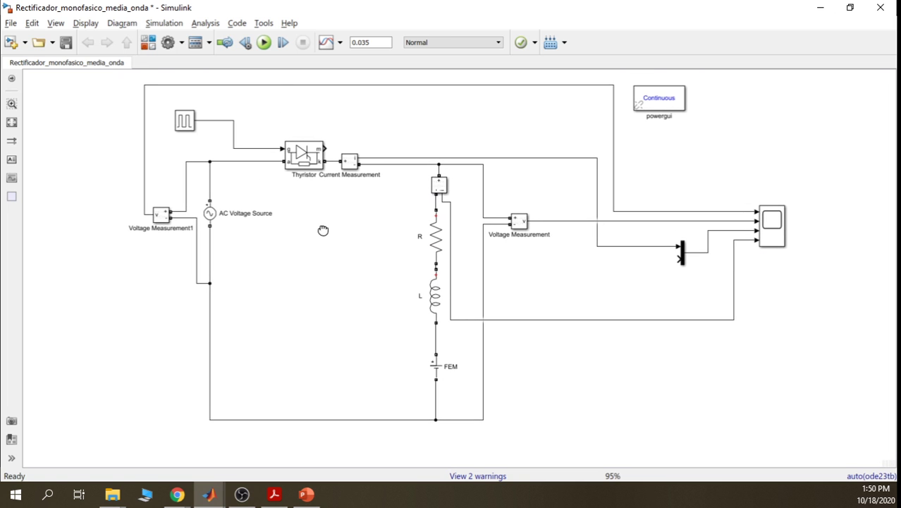
pyautogui.click(150, 42)
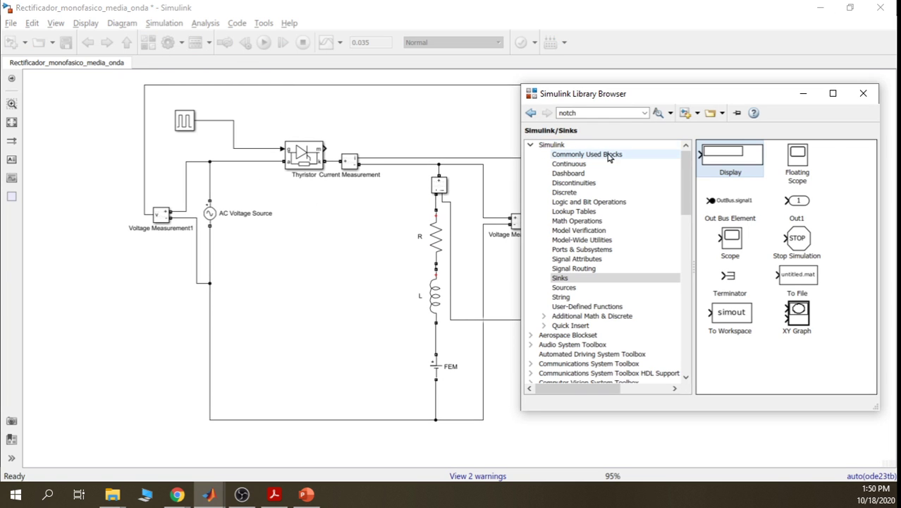
pyautogui.click(564, 278)
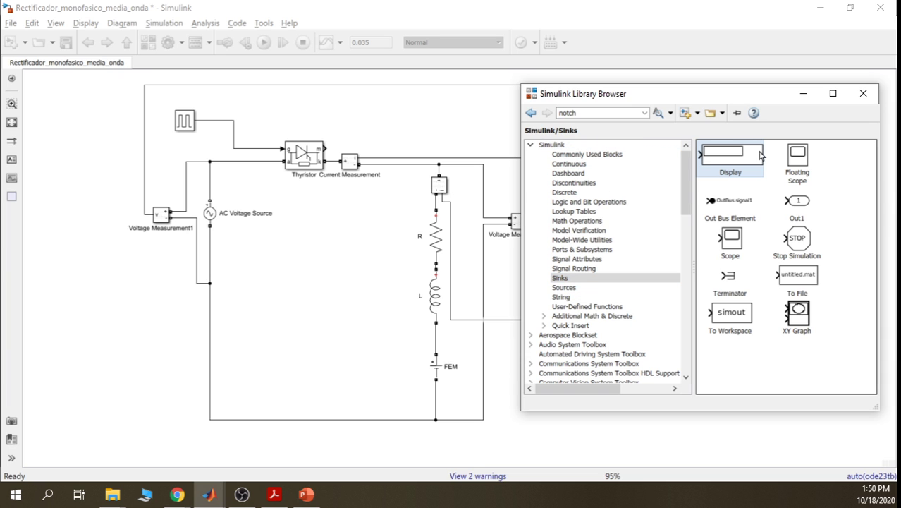
pyautogui.moveTo(740, 155); pyautogui.dragTo(638, 285)
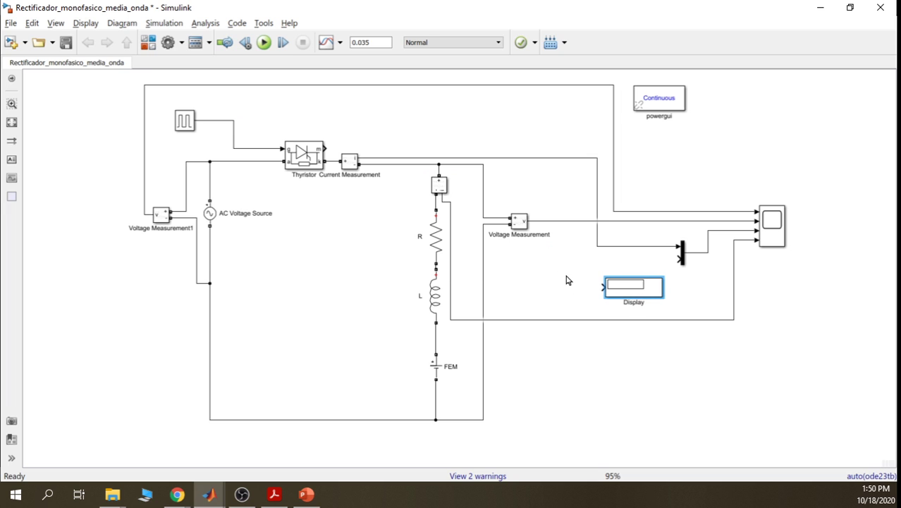
pyautogui.moveTo(602, 286); pyautogui.dragTo(564, 222)
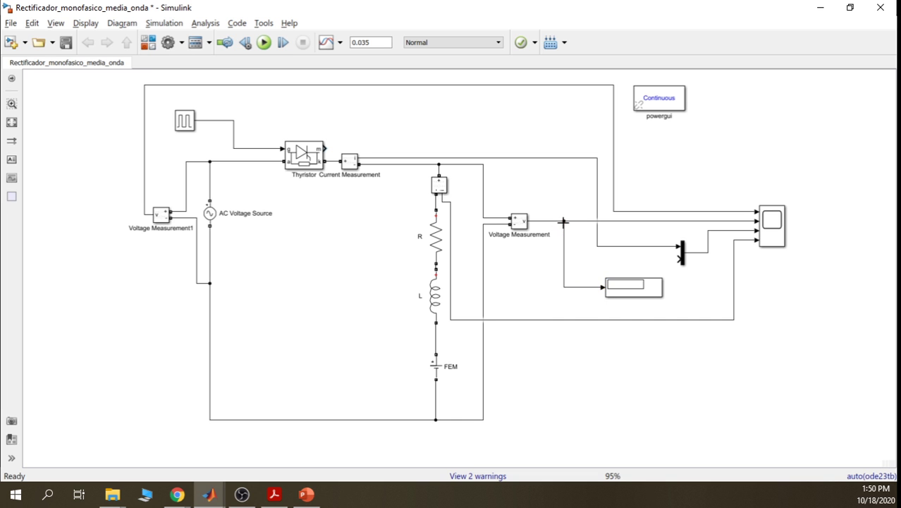
pyautogui.click(264, 42)
pyautogui.click(564, 259)
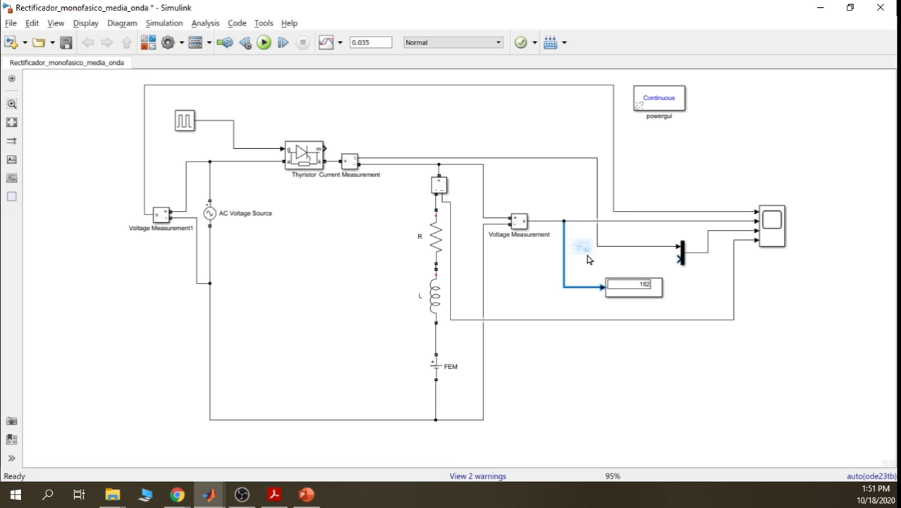
pyautogui.click(334, 275)
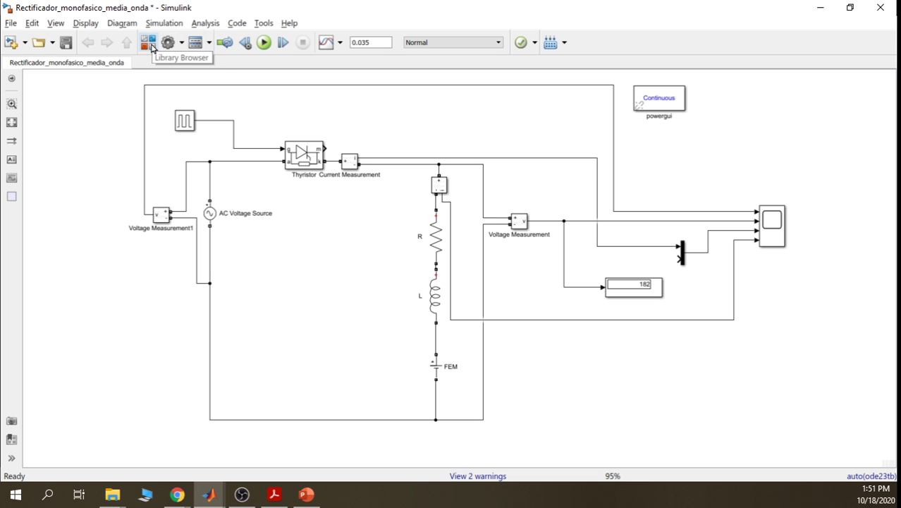
# Add a Diode from the Power Electronics library, orient it with its cathode upward and connect it in parallel with the load
pyautogui.click(150, 46)
pyautogui.moveTo(689, 186); pyautogui.dragTo(696, 328)
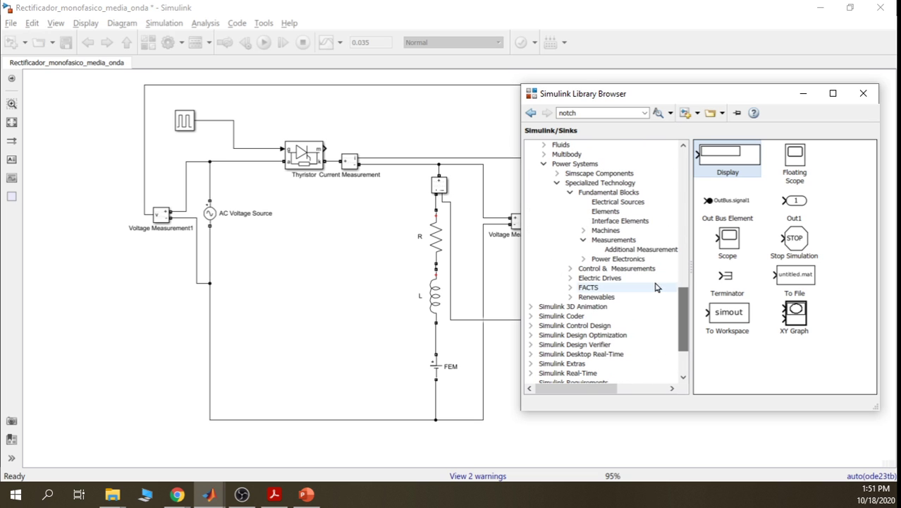
pyautogui.click(630, 260)
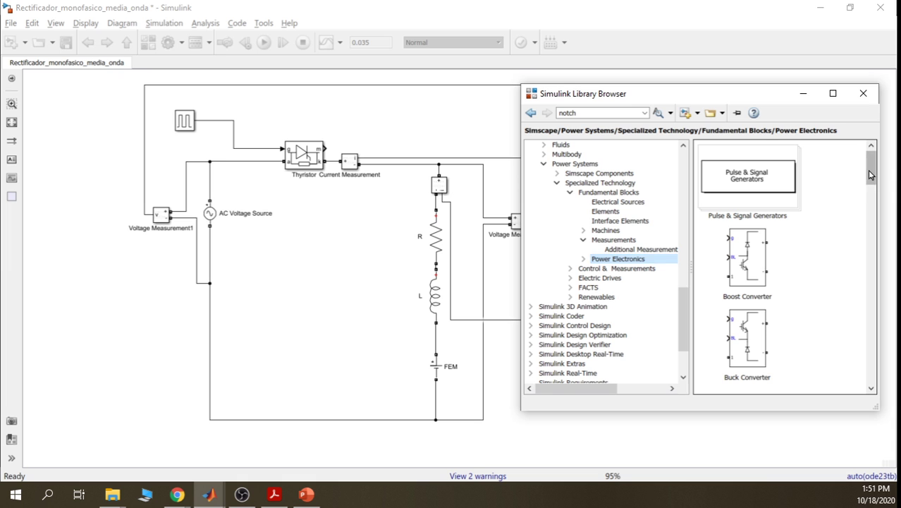
pyautogui.moveTo(873, 175); pyautogui.dragTo(873, 201)
pyautogui.moveTo(748, 215); pyautogui.dragTo(342, 295)
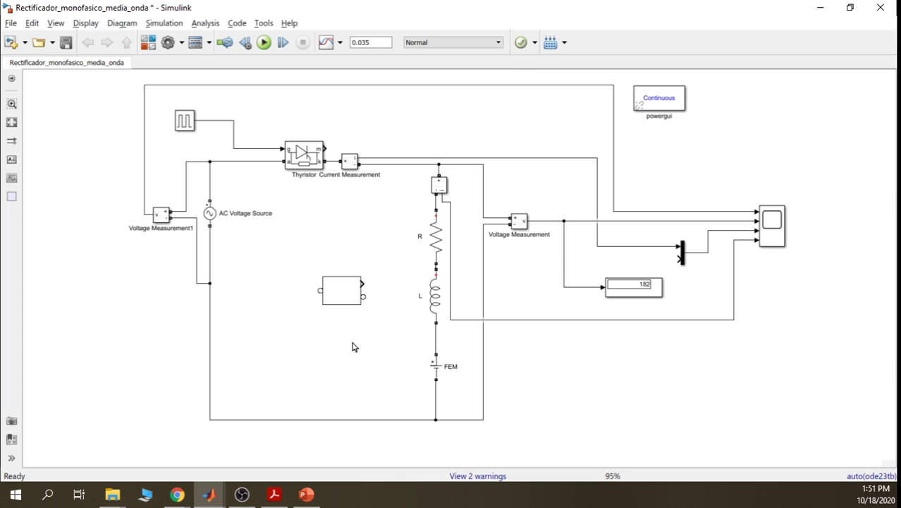
pyautogui.hotkey('ctrl', 'shift', 'r')
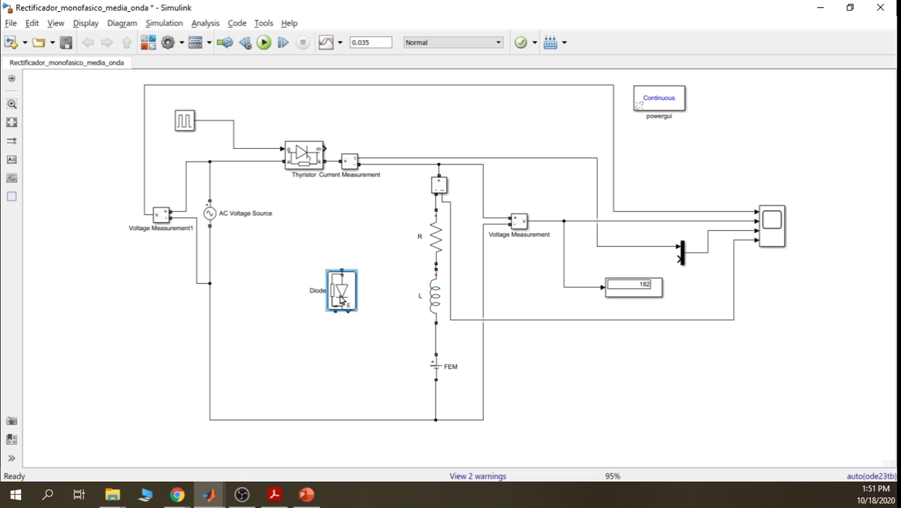
pyautogui.click(304, 240)
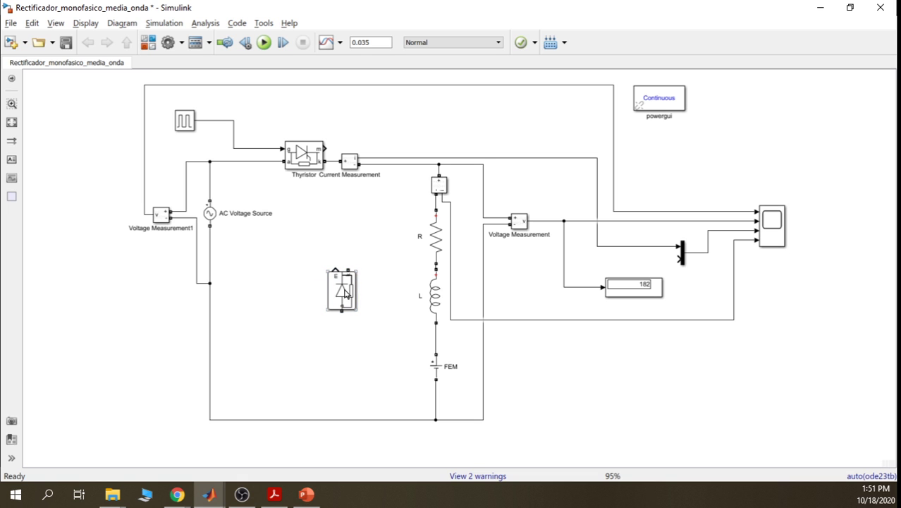
pyautogui.moveTo(345, 289)
pyautogui.mouseDown()
pyautogui.moveTo(385, 290)
pyautogui.moveTo(396, 166)
pyautogui.mouseUp()
pyautogui.click(388, 236)
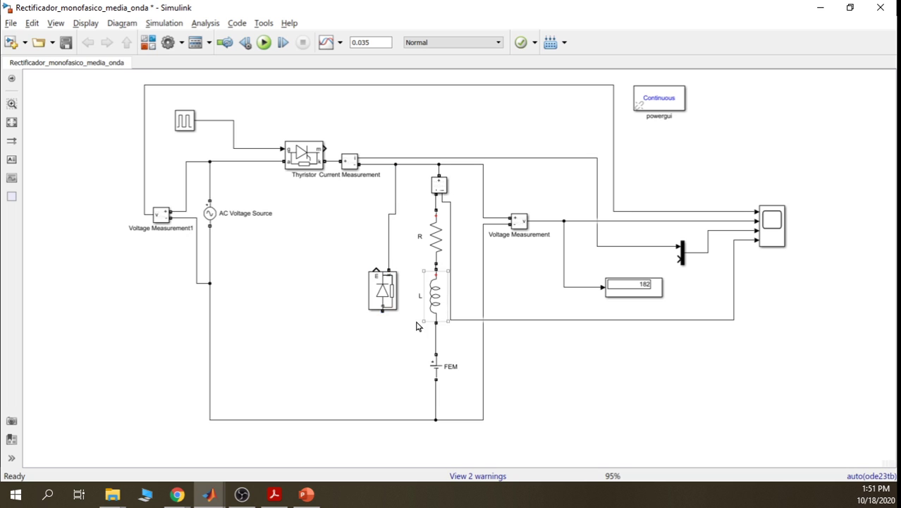
pyautogui.moveTo(383, 311); pyautogui.dragTo(385, 419)
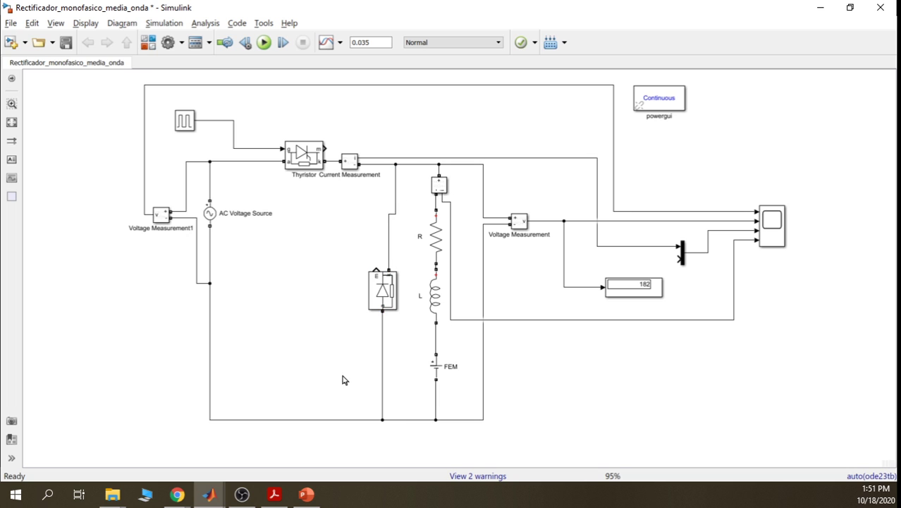
# Duplicate the thyristor's Current Measurement block, rotate it vertically and wire it in series above the freewheeling diode
pyautogui.click(352, 163)
pyautogui.hotkey('ctrl', 'c')
pyautogui.click(270, 255)
pyautogui.hotkey('ctrl', 'v')
pyautogui.hotkey('ctrl', 'r')
pyautogui.hotkey('ctrl', 'r')
pyautogui.hotkey('ctrl', 'r')
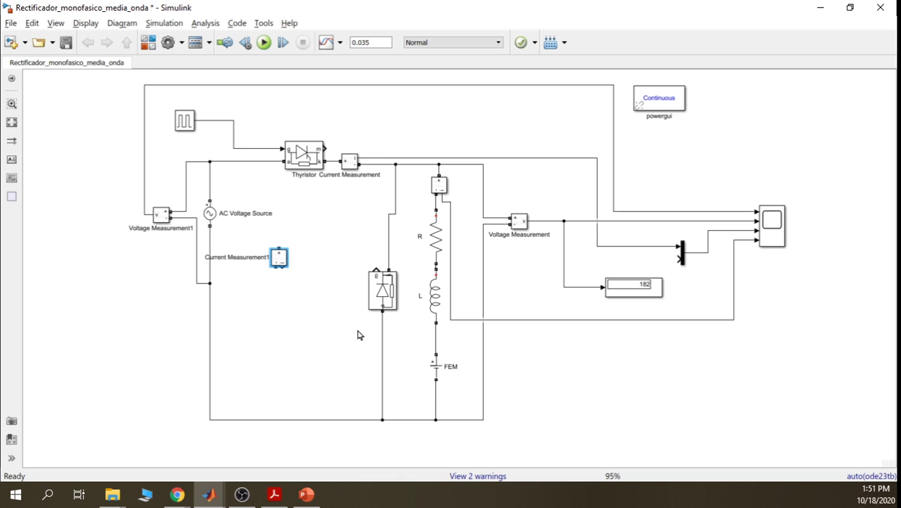
pyautogui.moveTo(279, 259); pyautogui.dragTo(390, 237)
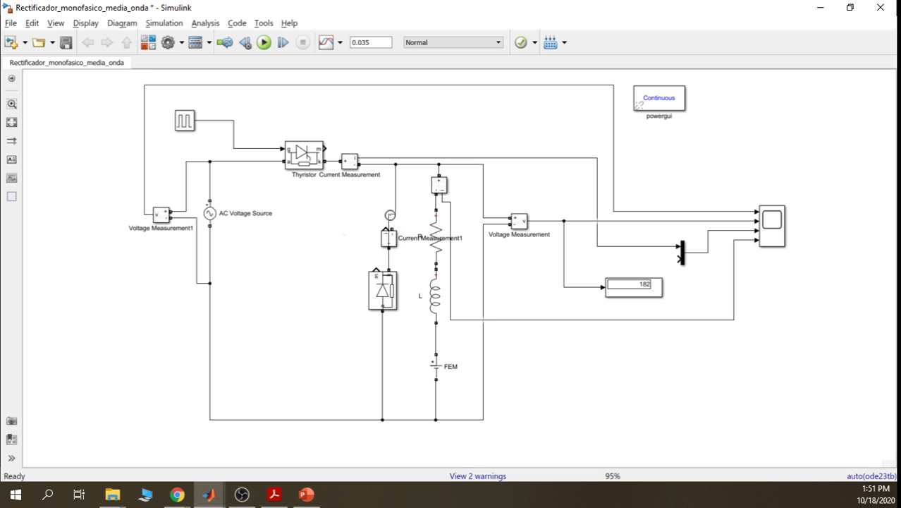
pyautogui.click(387, 215)
pyautogui.press('Delete')
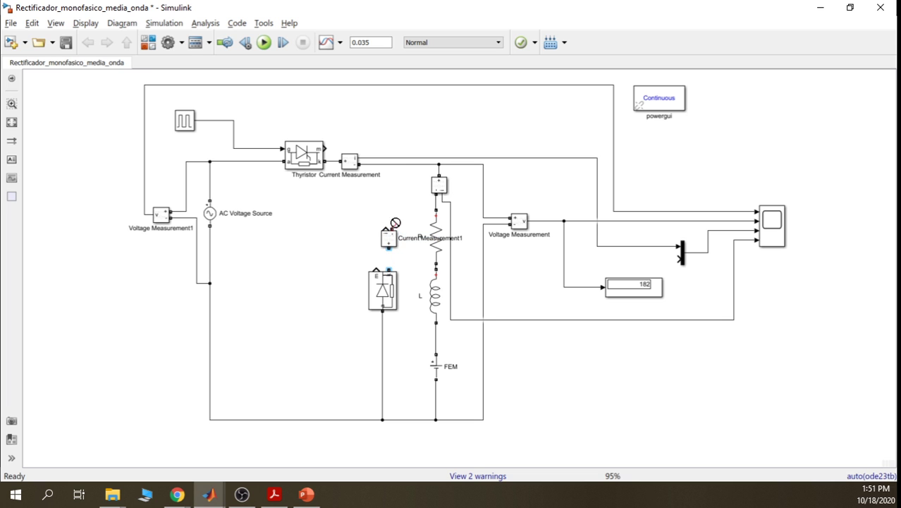
pyautogui.moveTo(390, 228); pyautogui.dragTo(396, 165)
pyautogui.moveTo(389, 248); pyautogui.dragTo(389, 270)
# Connect the diode current signal to the free Mux input and route its line below the circuit
pyautogui.moveTo(384, 227); pyautogui.dragTo(670, 259)
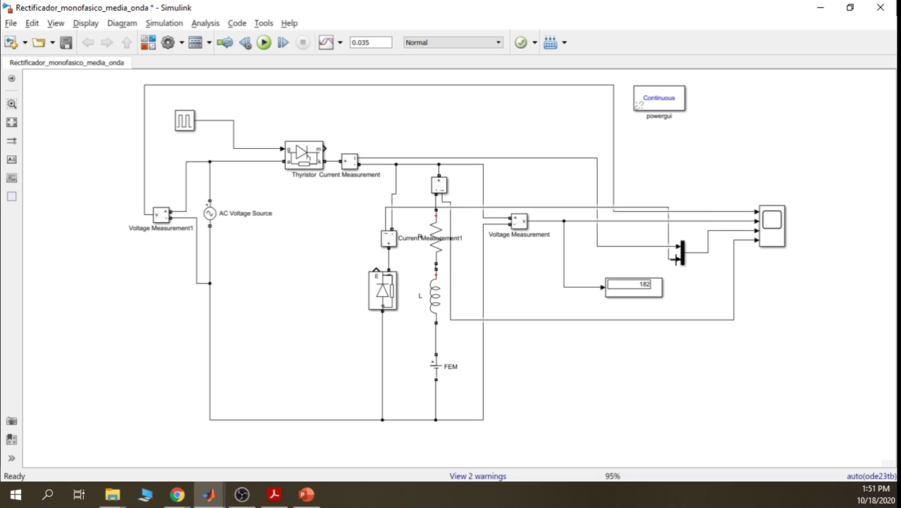
pyautogui.moveTo(570, 208); pyautogui.dragTo(577, 449)
pyautogui.click(738, 380)
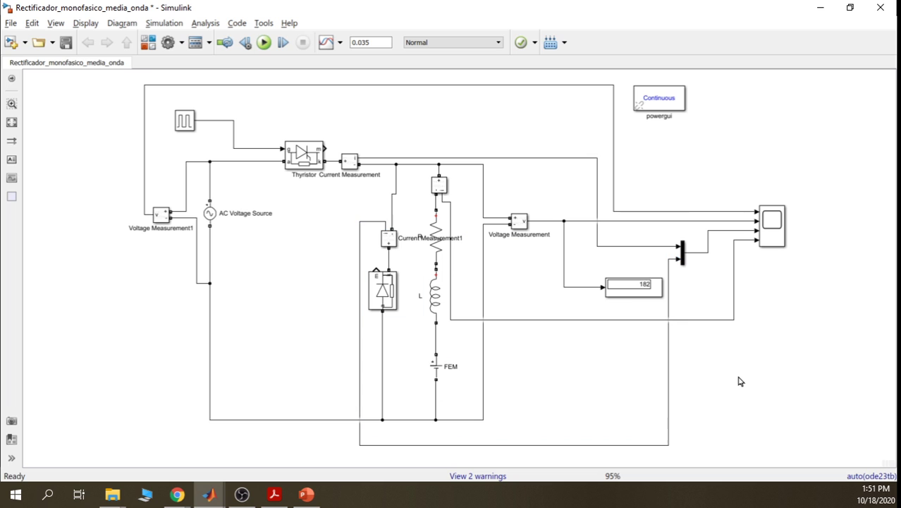
# Move the Display block clear of the new signal line and rename it "Voltaje promedio (VDC)"
pyautogui.moveTo(630, 292); pyautogui.dragTo(602, 288)
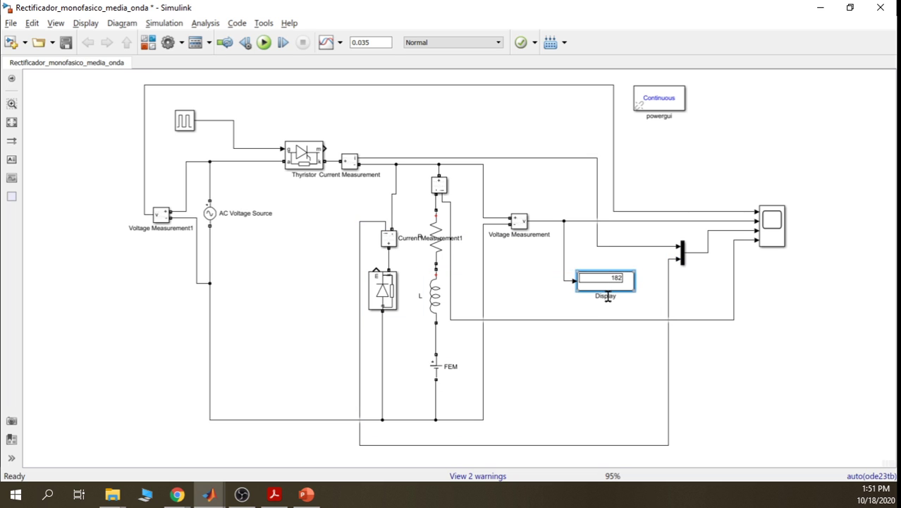
pyautogui.doubleClick(608, 297)
pyautogui.write('voltaje promedio (VDC(')
pyautogui.press('BackSpace')
pyautogui.write(')')
pyautogui.click(598, 381)
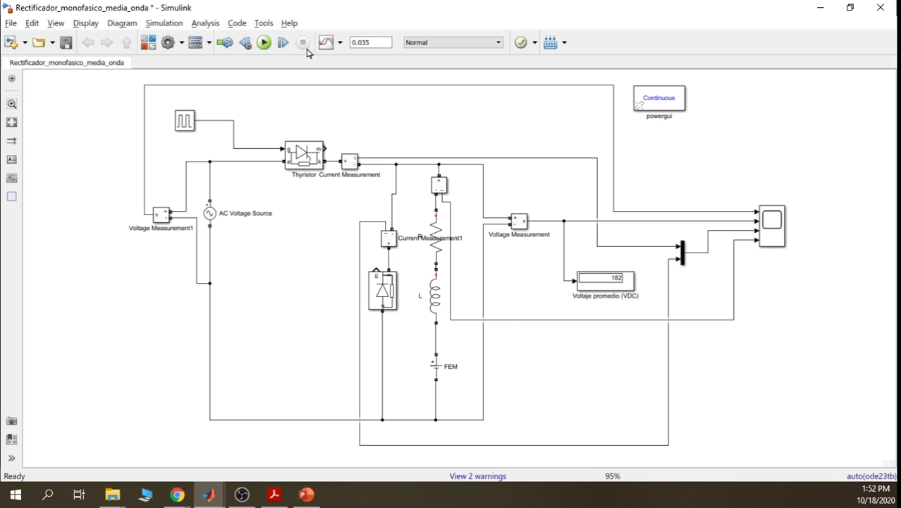
# Rerun the simulation with the freewheeling diode and check the parameters of the average voltage display without changing them
pyautogui.click(265, 44)
pyautogui.doubleClick(608, 285)
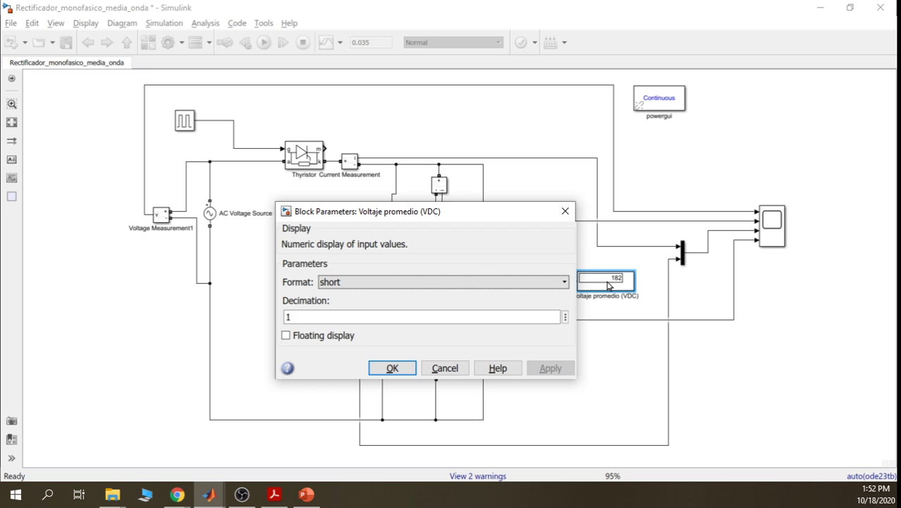
pyautogui.click(565, 211)
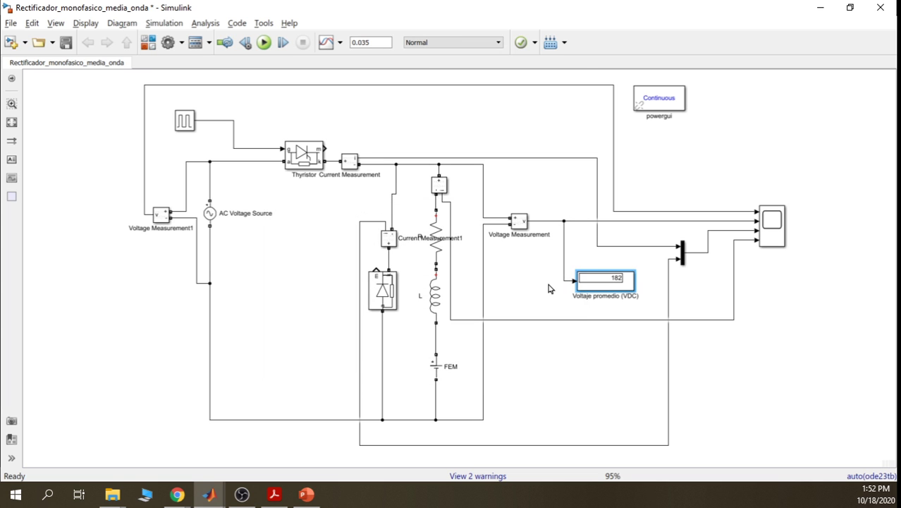
pyautogui.click(543, 271)
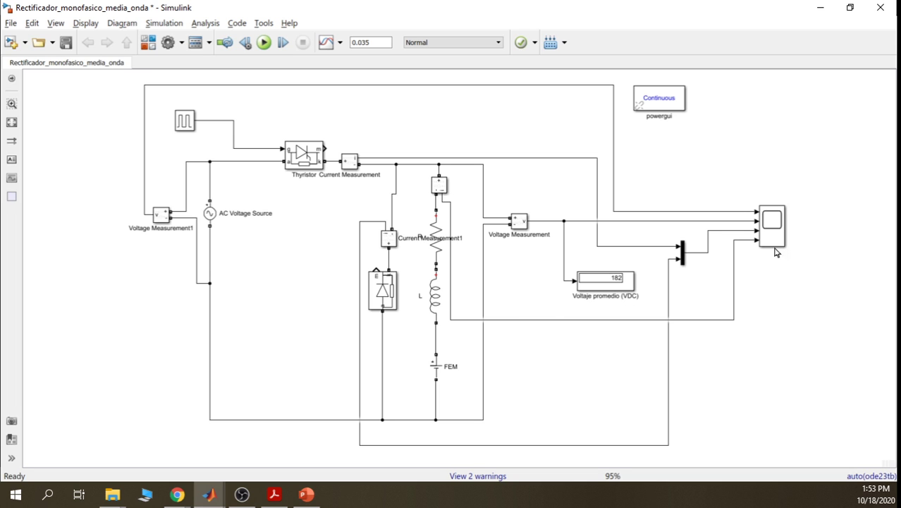
# Open the Scope and rescale the waveforms to review the load voltage and currents with the freewheeling diode
pyautogui.doubleClick(774, 219)
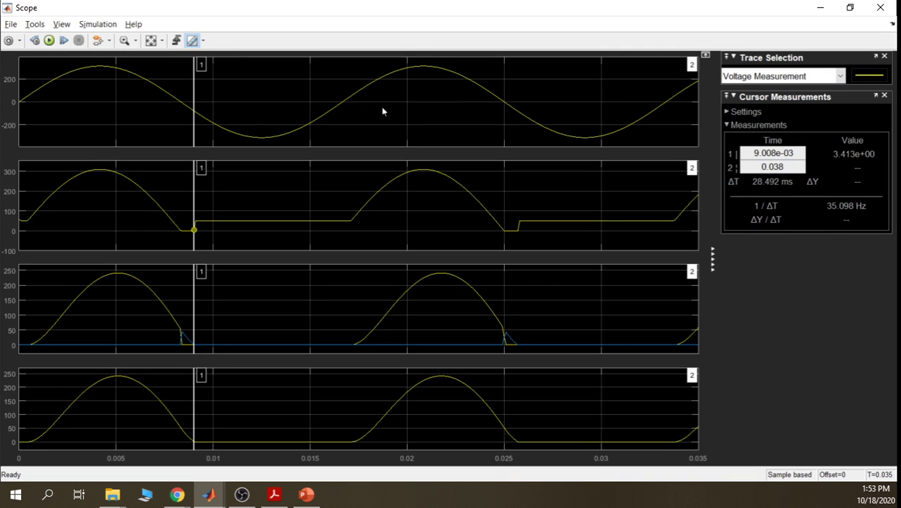
pyautogui.click(151, 39)
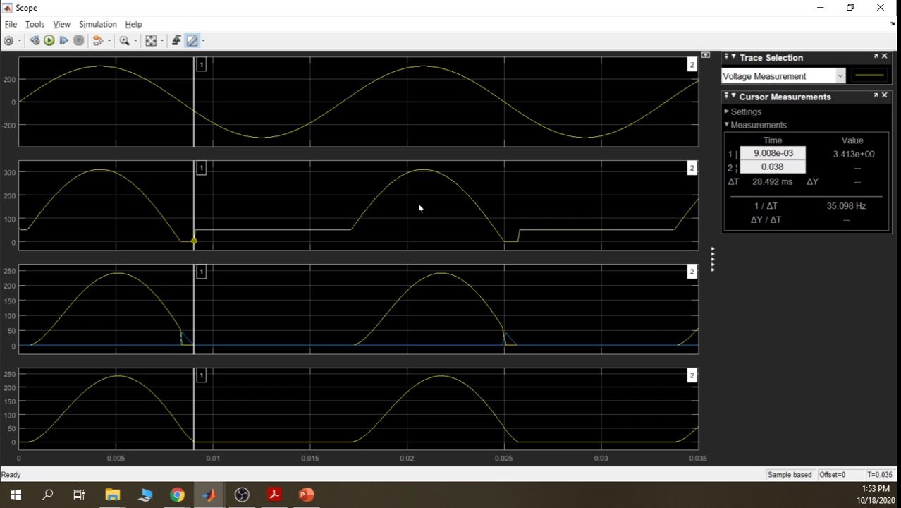